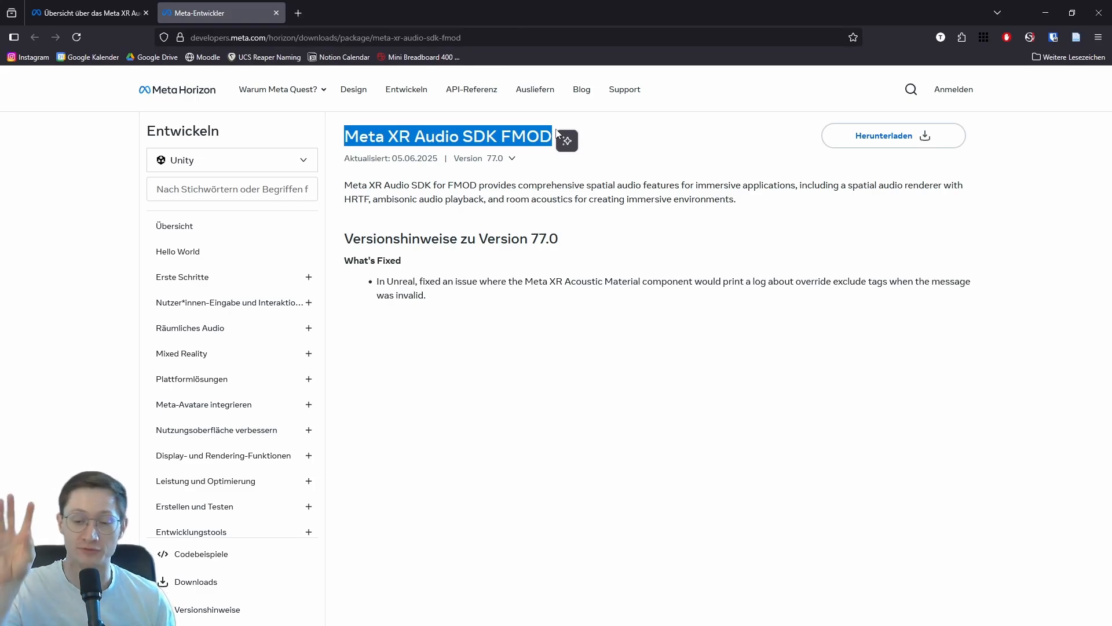
{"action": "double_click", "coordinate": [518, 136]}
{"action": "left_click_drag", "start_coordinate": [526, 239], "coordinate": [574, 238]}
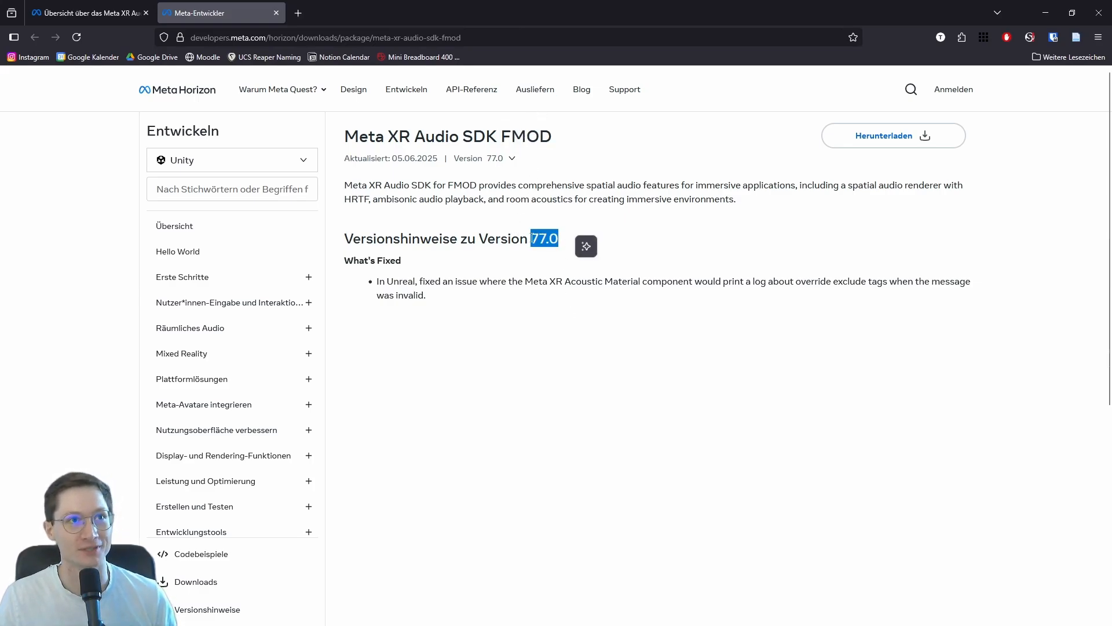
{"action": "left_click_drag", "start_coordinate": [532, 238], "coordinate": [545, 239]}
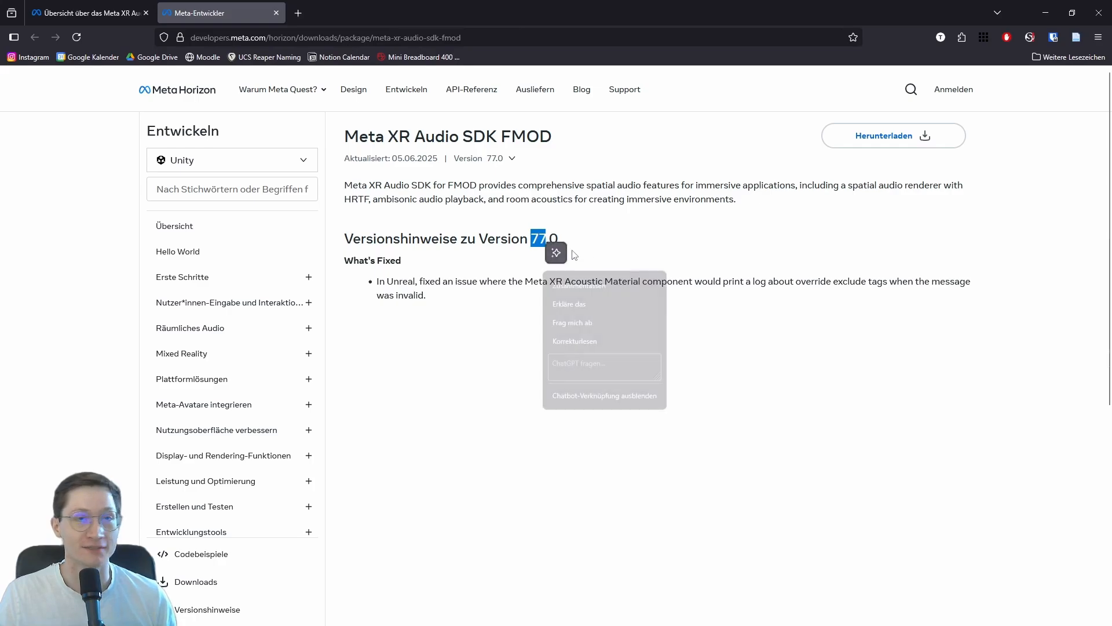
{"action": "left_click", "coordinate": [575, 255]}
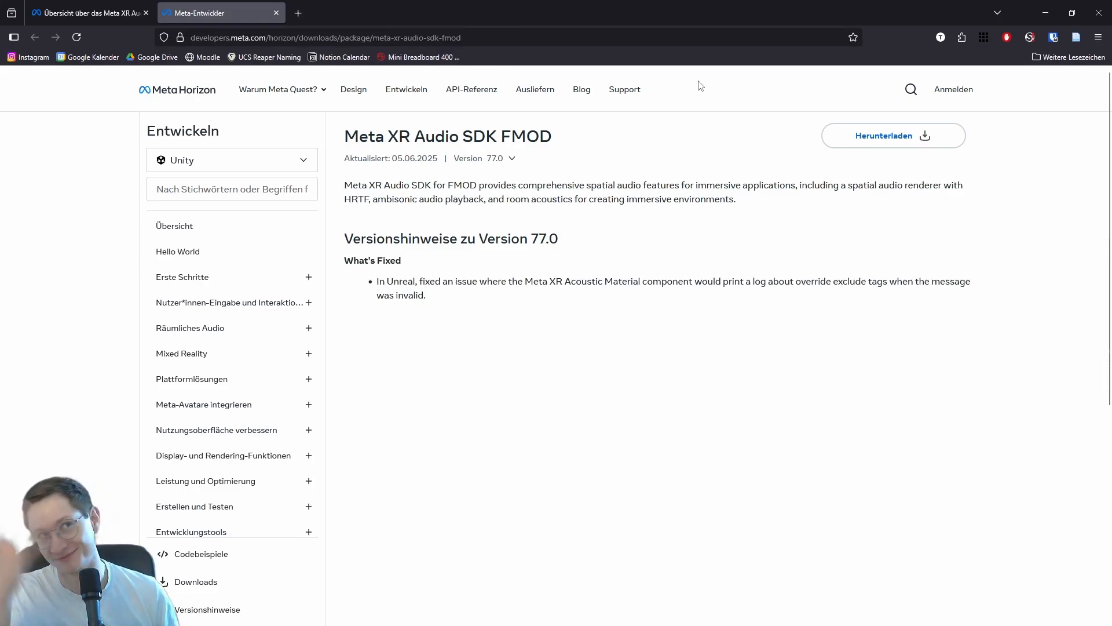
- Accept the licence terms and download version 77.0 of the Meta XR Audio SDK FMOD package
{"action": "left_click", "coordinate": [875, 136]}
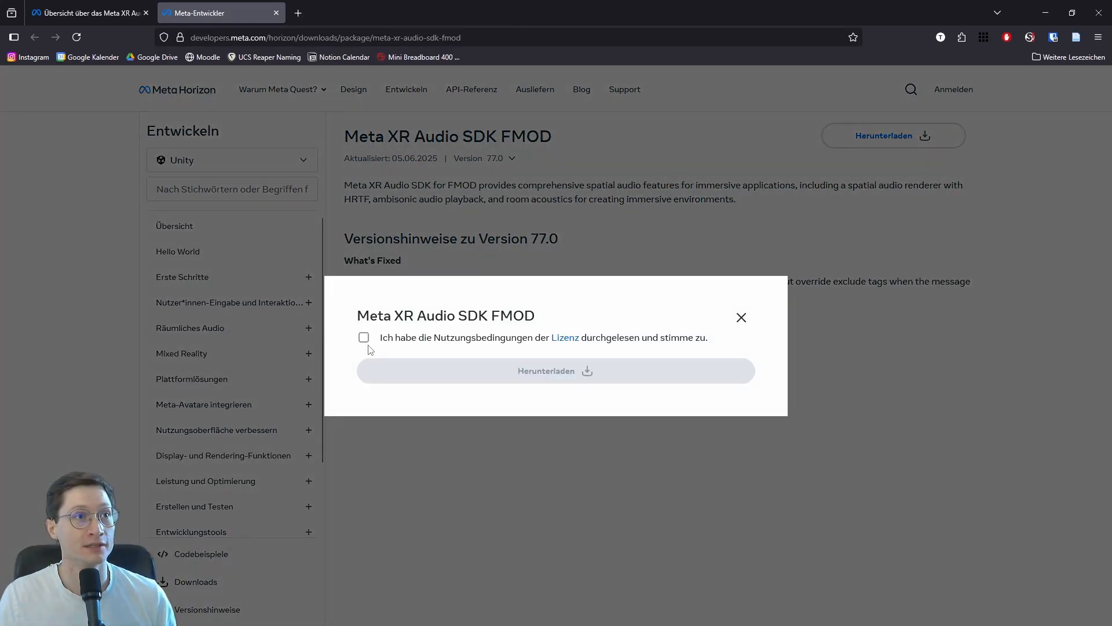
{"action": "left_click", "coordinate": [364, 338]}
{"action": "left_click", "coordinate": [588, 377]}
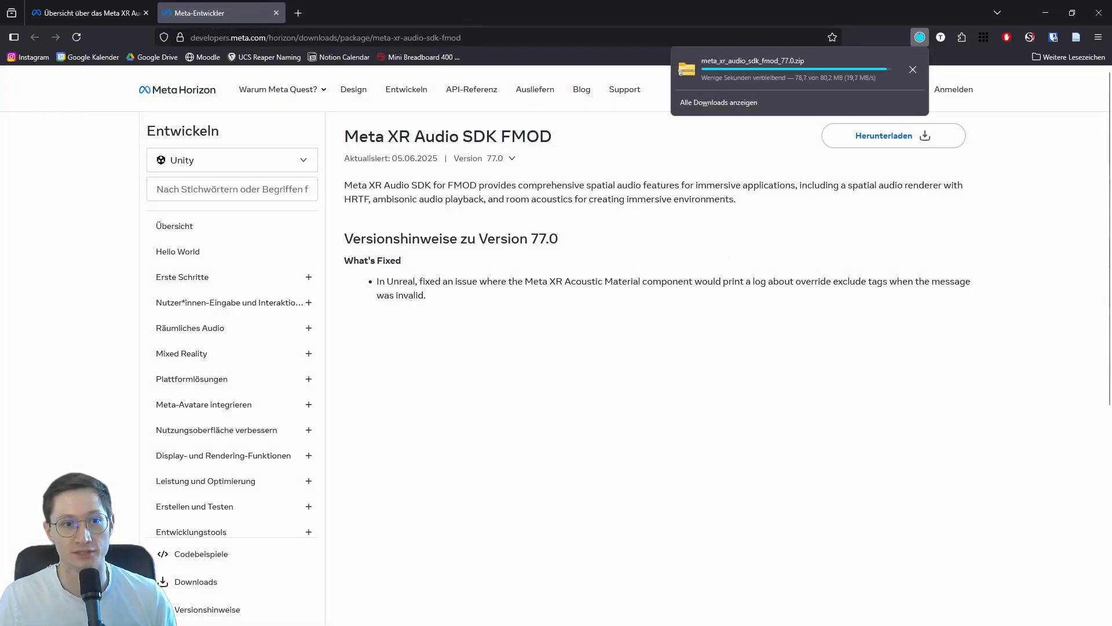
- Switch to File Explorer, extract meta_xr_audio_sdk_fmod_77.0.zip in the Downloads folder and open the extracted folder
{"action": "left_click_drag", "start_coordinate": [683, 0], "coordinate": [623, 100]}
{"action": "double_click", "coordinate": [626, 101]}
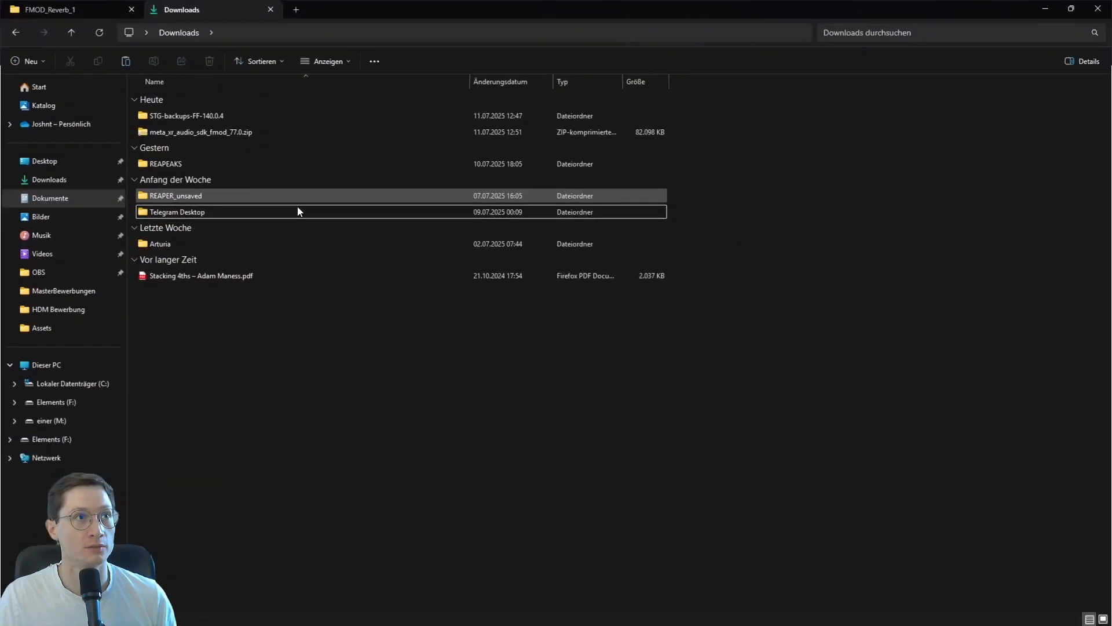
{"action": "left_click", "coordinate": [239, 132]}
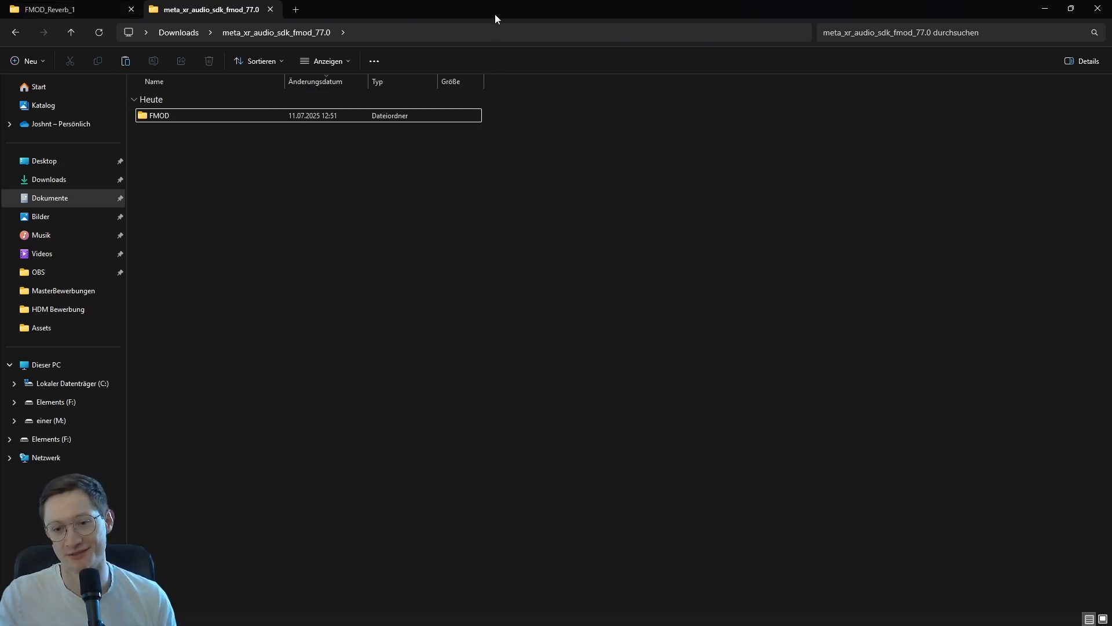
{"action": "left_click_drag", "start_coordinate": [496, 12], "coordinate": [674, 181]}
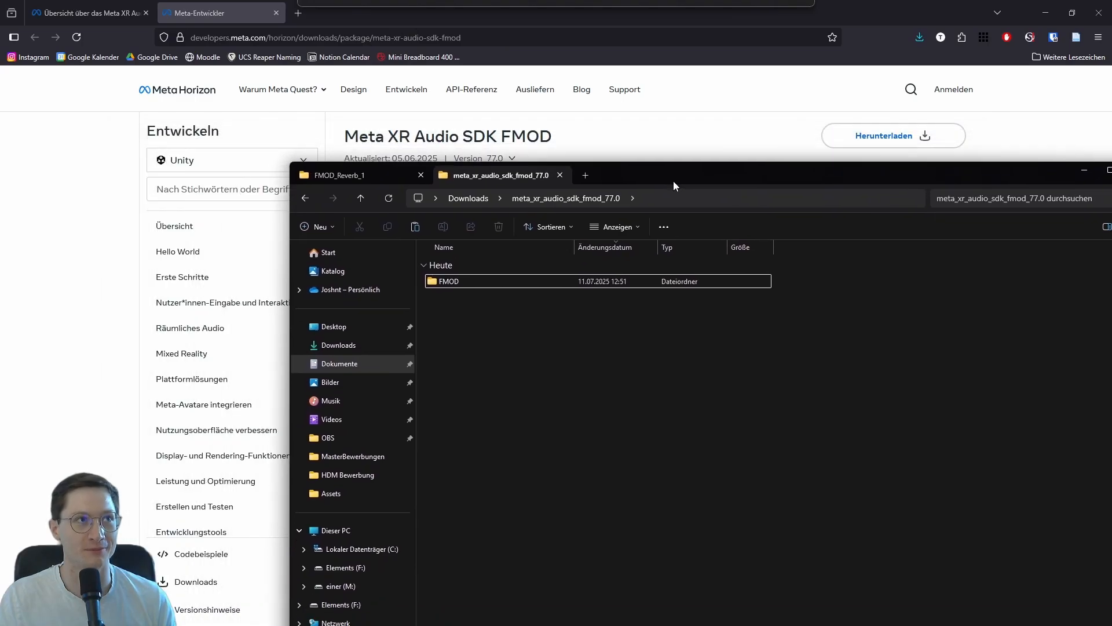
{"action": "left_click", "coordinate": [79, 19]}
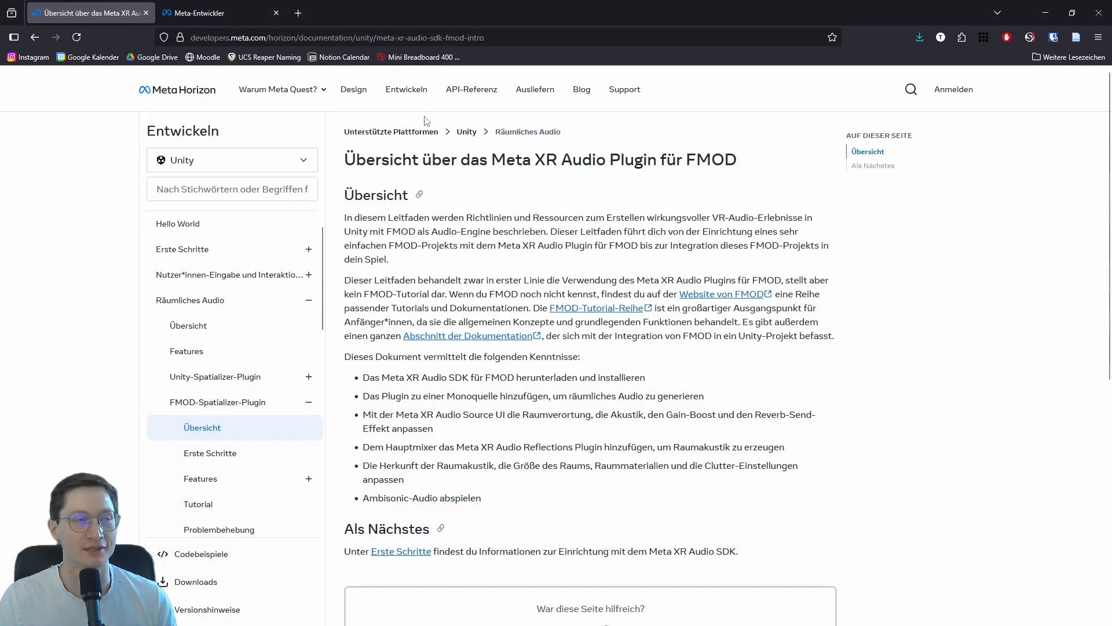
{"action": "scroll", "coordinate": [753, 467], "scroll_direction": "down", "scroll_amount": 5}
{"action": "scroll", "coordinate": [753, 467], "scroll_direction": "up", "scroll_amount": 5}
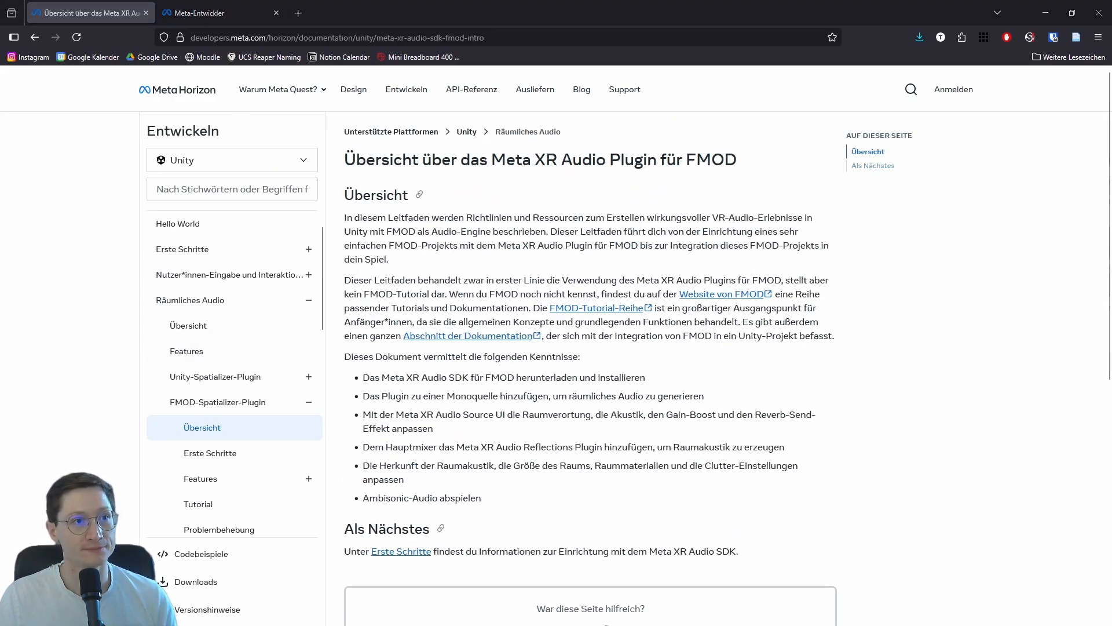
{"action": "key", "text": "alt+Tab"}
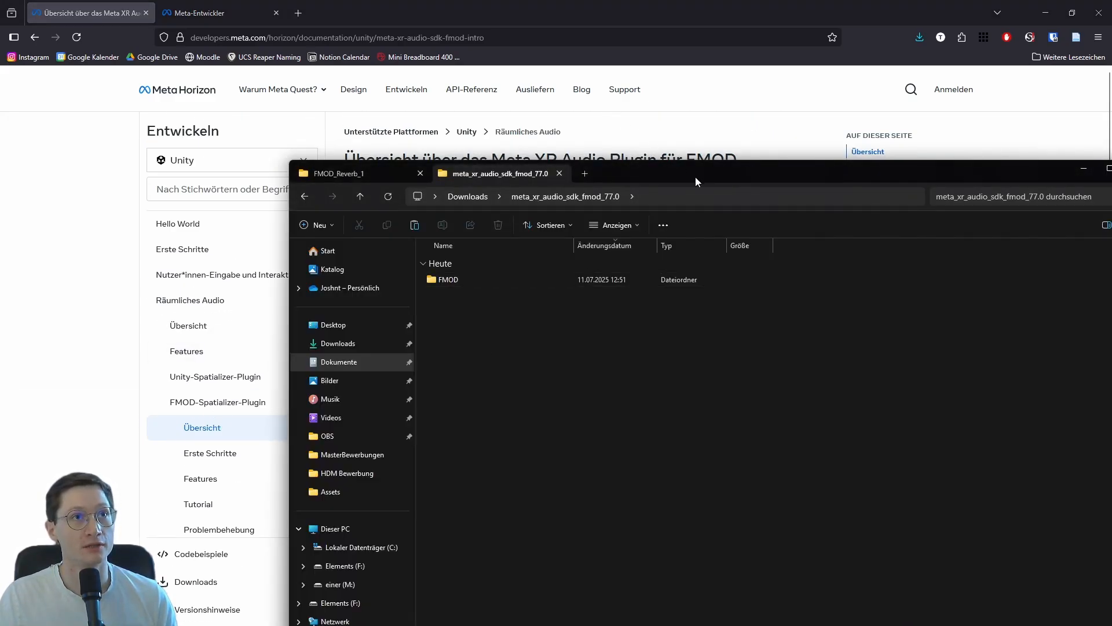
- Open the Studio folder inside the extracted SDK's FMOD folder and copy MetaLogo.png
{"action": "left_click_drag", "start_coordinate": [695, 176], "coordinate": [557, 64]}
{"action": "double_click", "coordinate": [346, 171]}
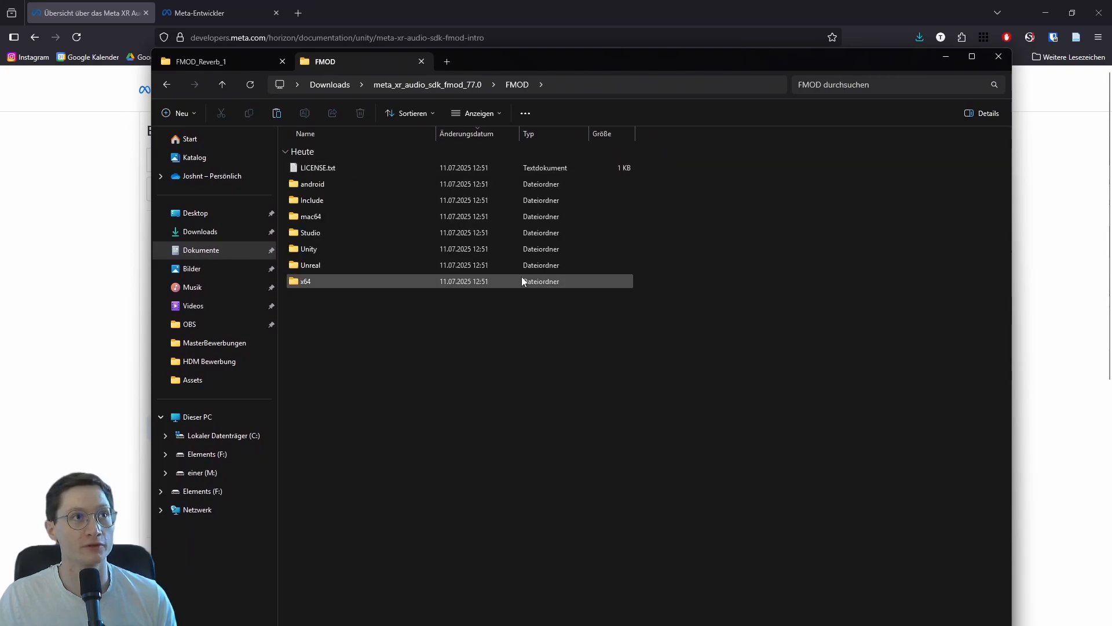
{"action": "double_click", "coordinate": [336, 234]}
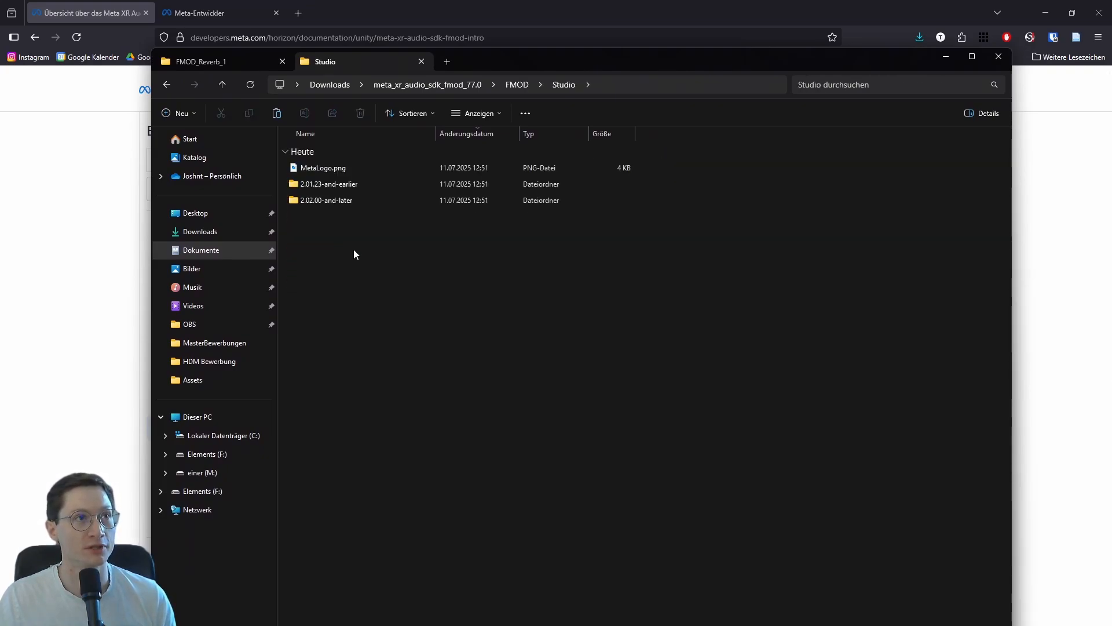
{"action": "left_click", "coordinate": [361, 167]}
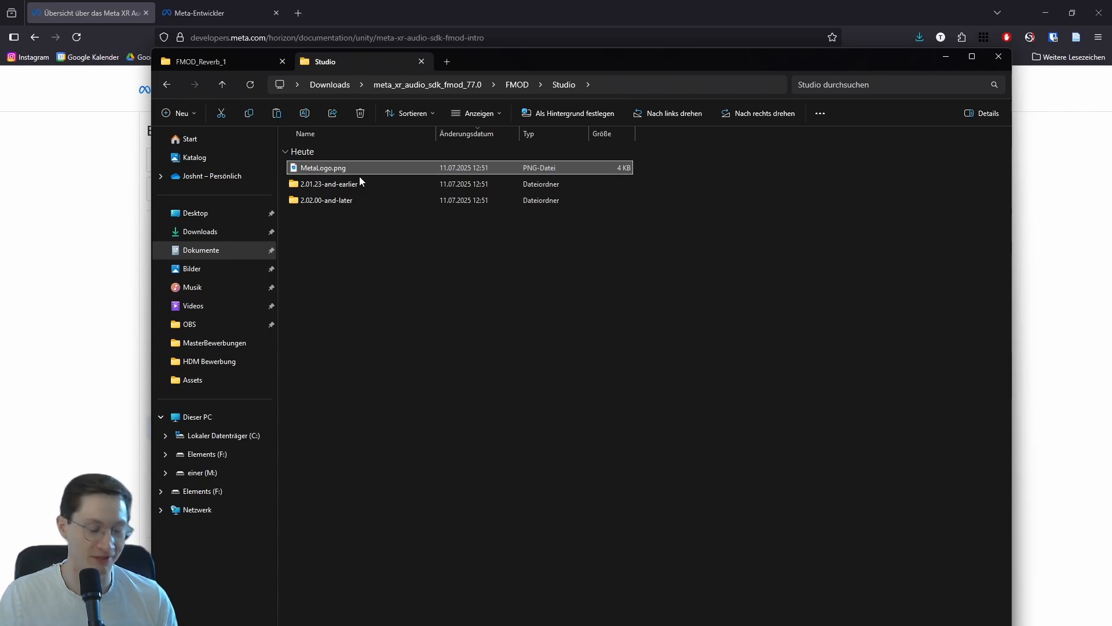
- Create a folder named Plugins in the FMOD_Reverb_1 project folder and open it
{"action": "left_click", "coordinate": [216, 58]}
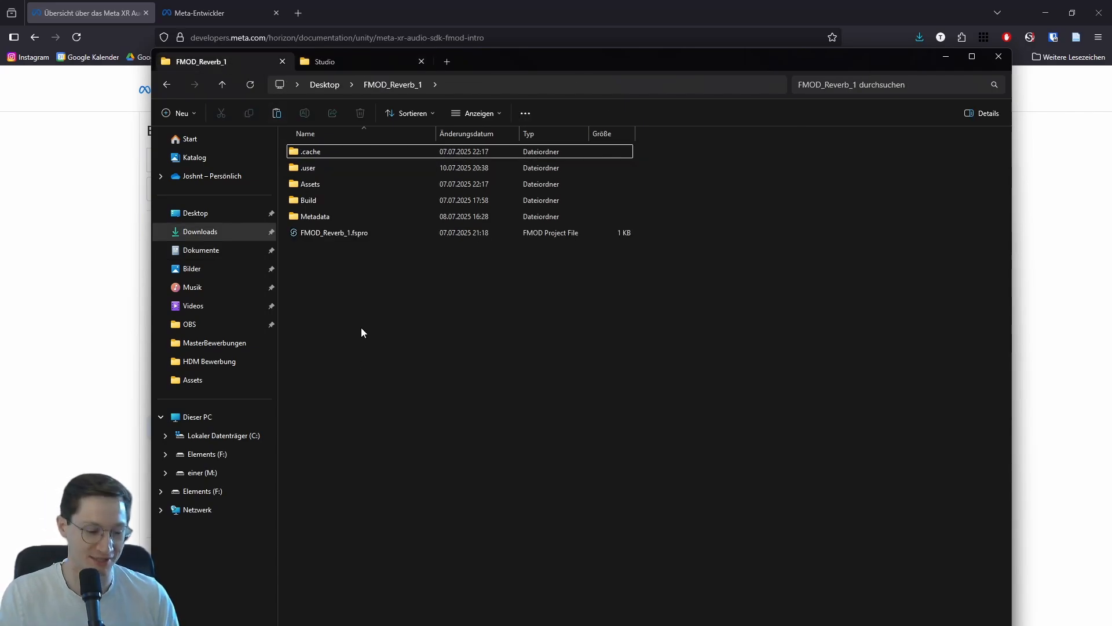
{"action": "key", "text": "ctrl+shift+n"}
{"action": "type", "text": "Plu"}
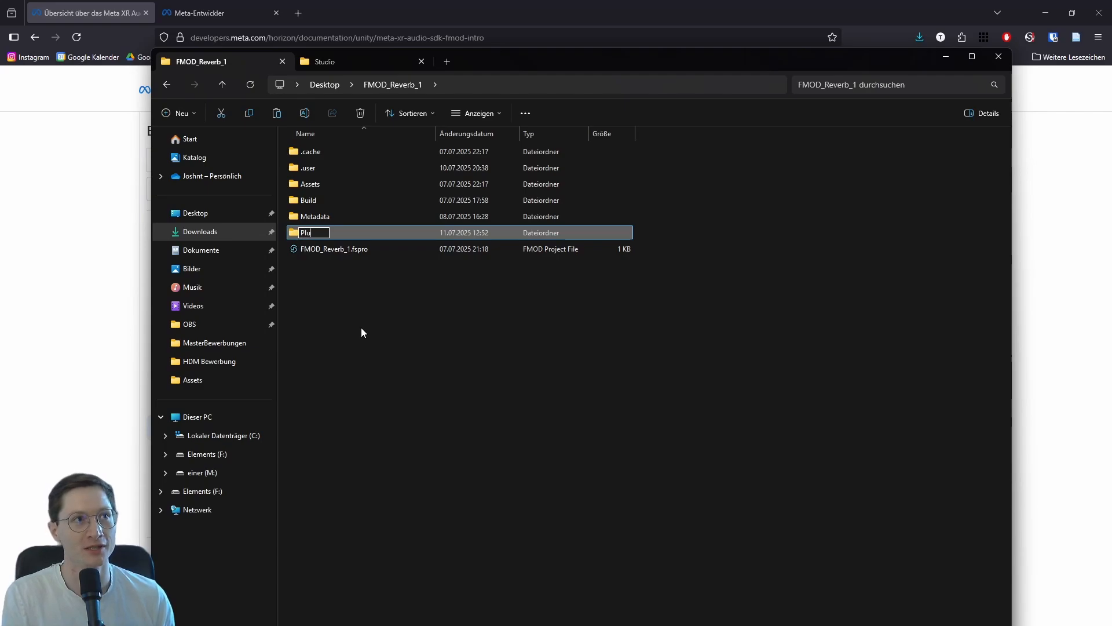
{"action": "type", "text": "gins"}
{"action": "key", "text": "Return"}
{"action": "key", "text": "Return"}
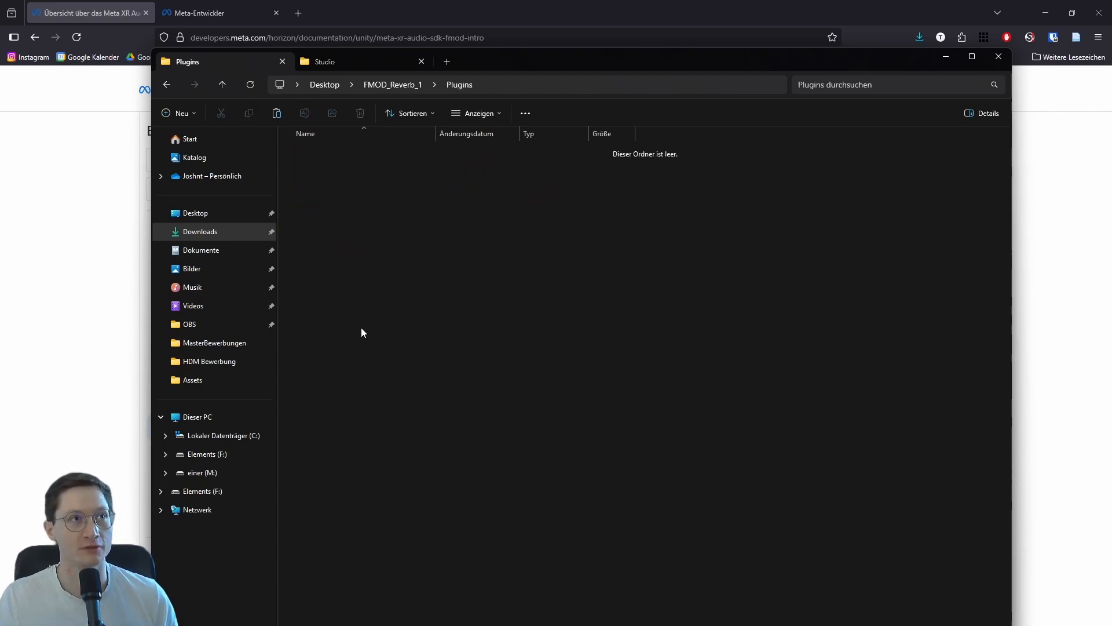
- Paste MetaLogo.png into the FMOD project's empty Plugins folder
{"action": "left_click", "coordinate": [381, 80]}
{"action": "left_click", "coordinate": [408, 365]}
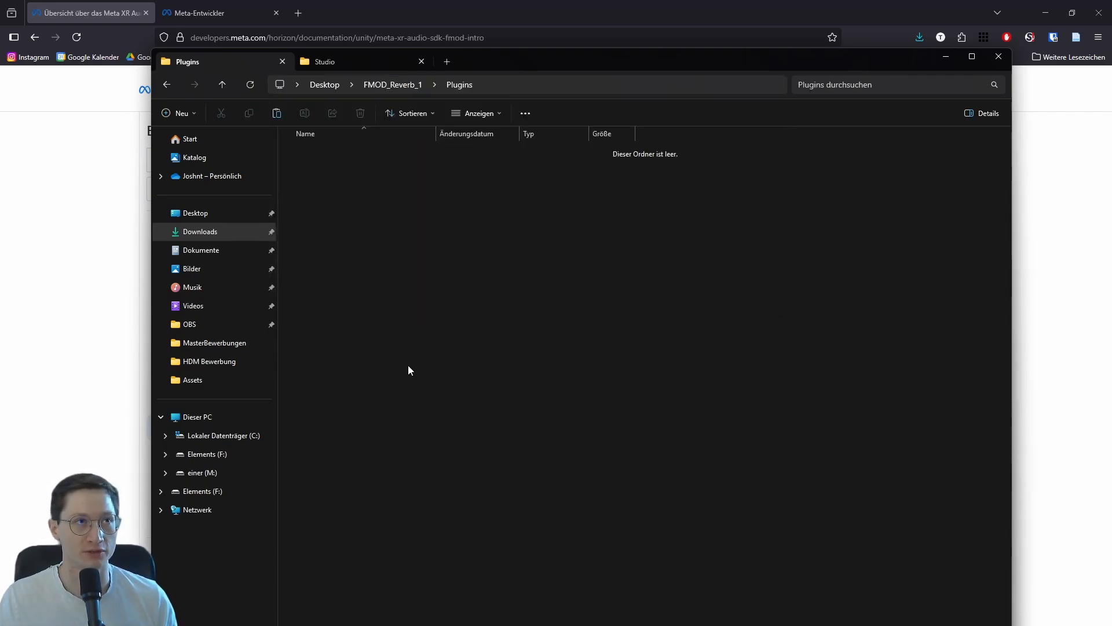
{"action": "key", "text": "ctrl+v"}
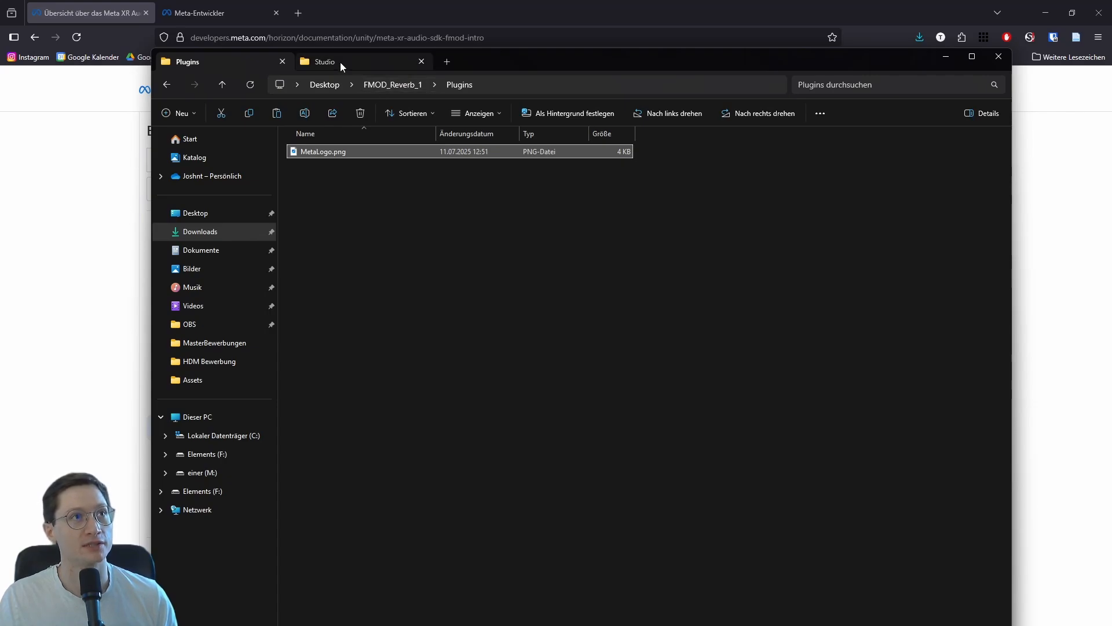
- Copy MetaXRAudioFMOD.plugin.js from the SDK's Studio/2.02.00-and-later folder into the FMOD project's Plugins folder
{"action": "left_click", "coordinate": [343, 61]}
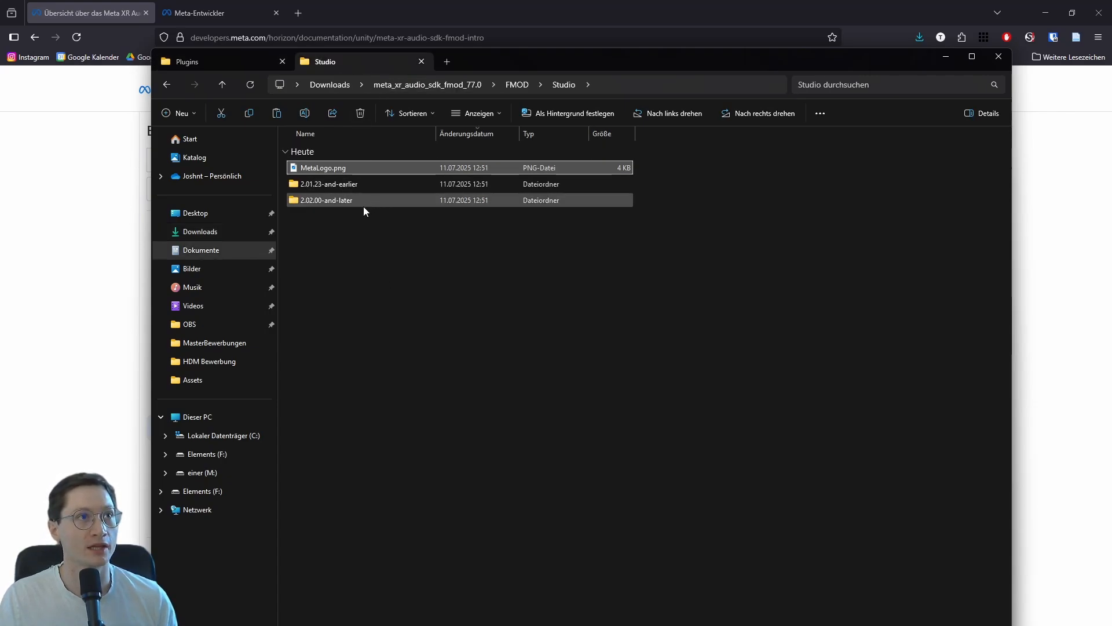
{"action": "mouse_move", "coordinate": [313, 206]}
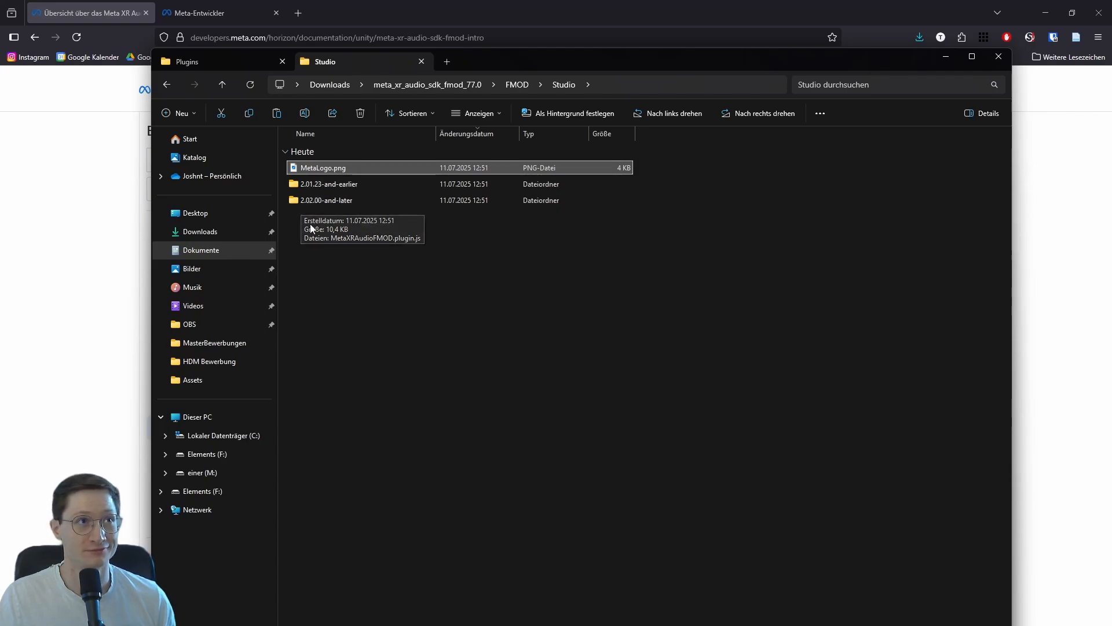
{"action": "double_click", "coordinate": [343, 200]}
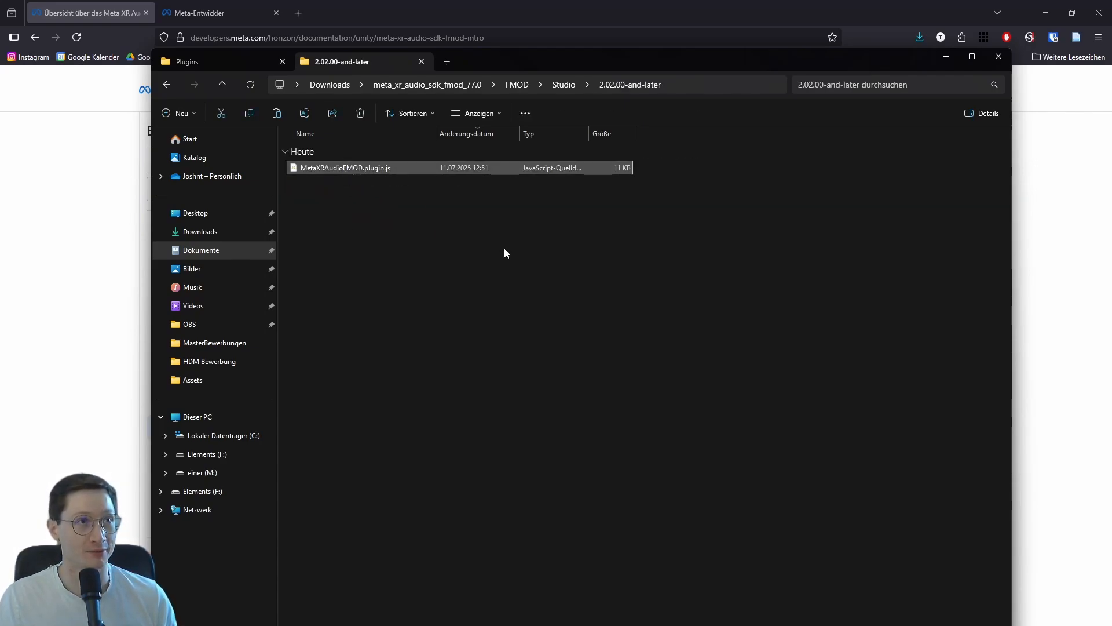
{"action": "left_click", "coordinate": [214, 56]}
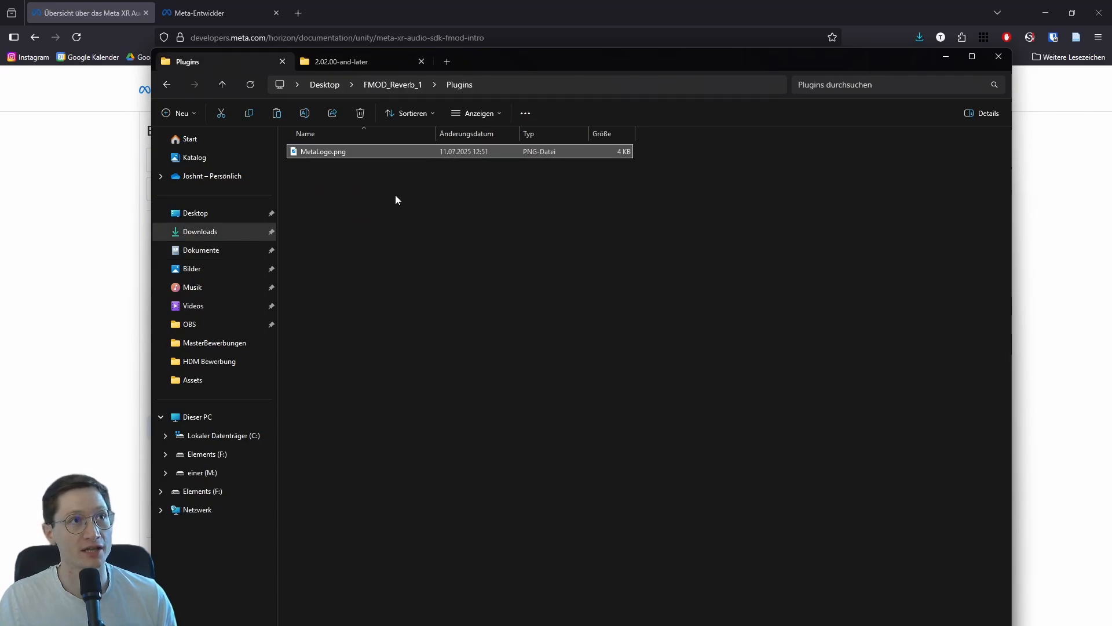
{"action": "key", "text": "ctrl+v"}
- Copy MetaXRAudioFMOD.dll from the SDK's FMOD/x64 folder into the FMOD project's Plugins folder
{"action": "left_click", "coordinate": [345, 58]}
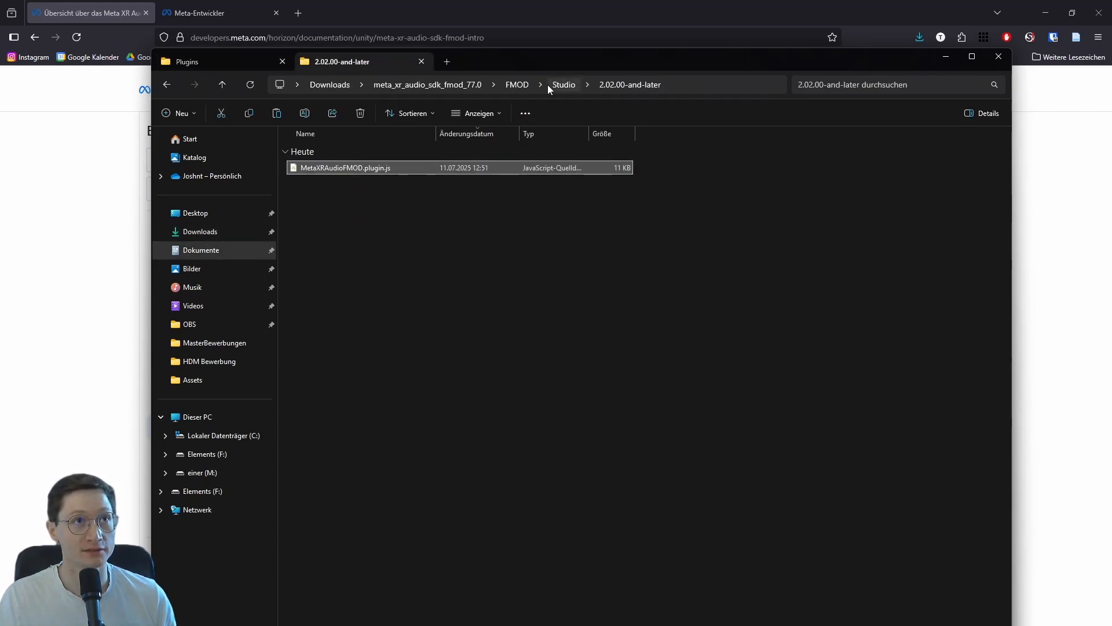
{"action": "left_click", "coordinate": [517, 85]}
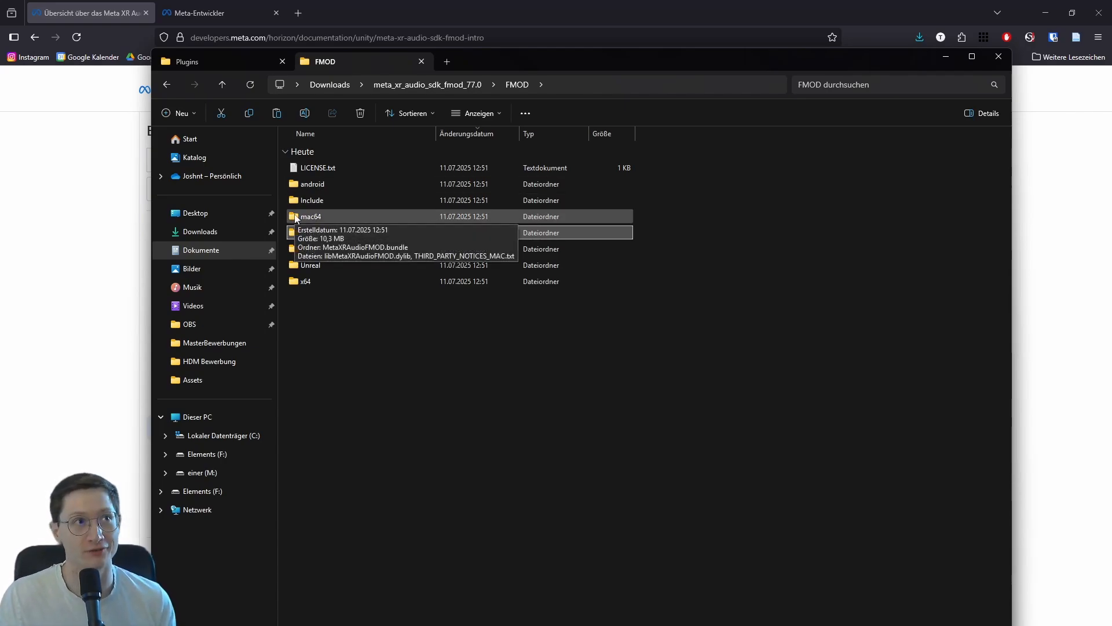
{"action": "left_click", "coordinate": [367, 338]}
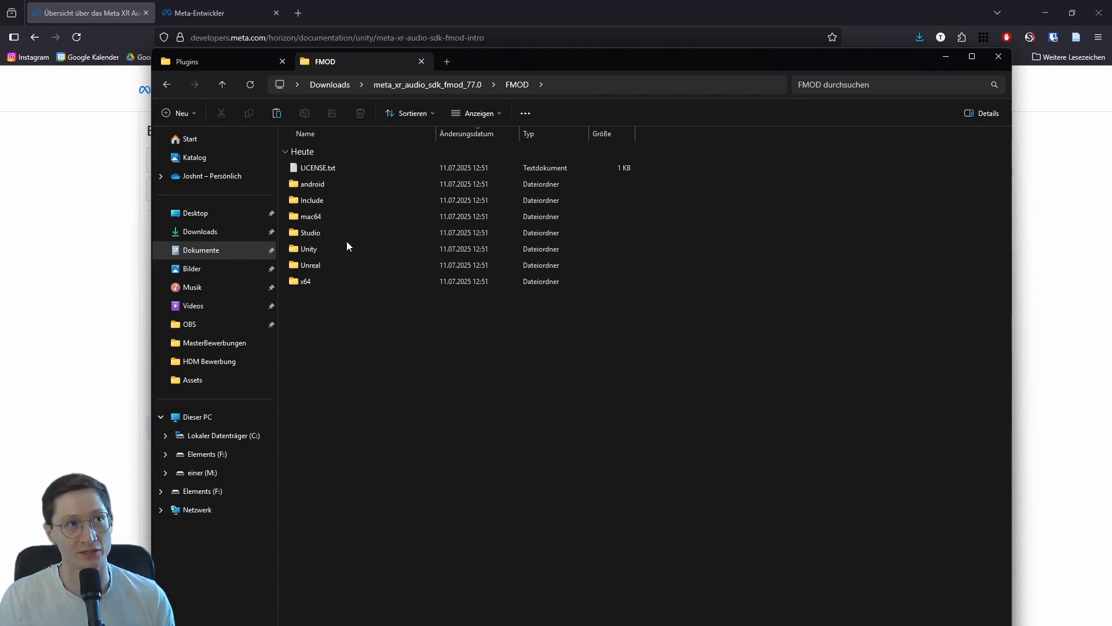
{"action": "double_click", "coordinate": [351, 282]}
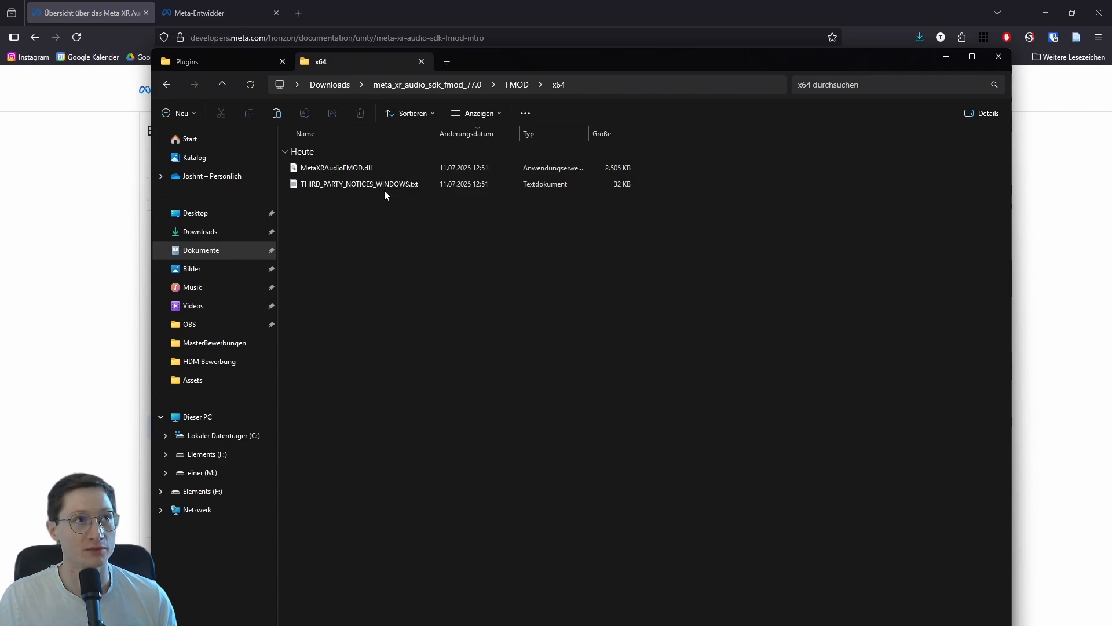
{"action": "left_click", "coordinate": [381, 168]}
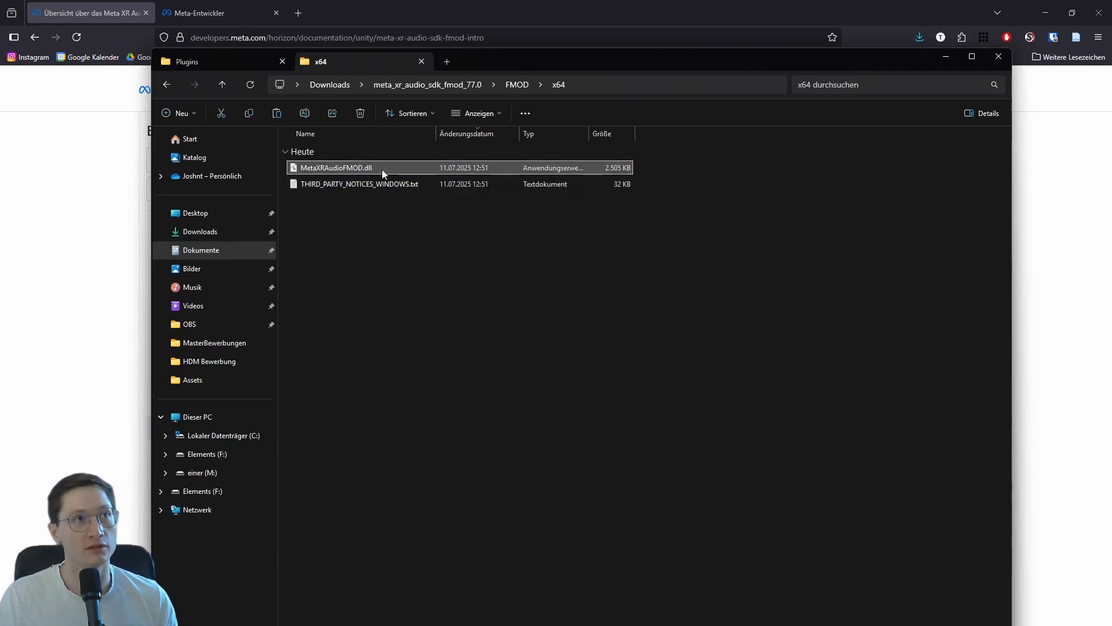
{"action": "left_click", "coordinate": [223, 65]}
{"action": "left_click", "coordinate": [423, 269]}
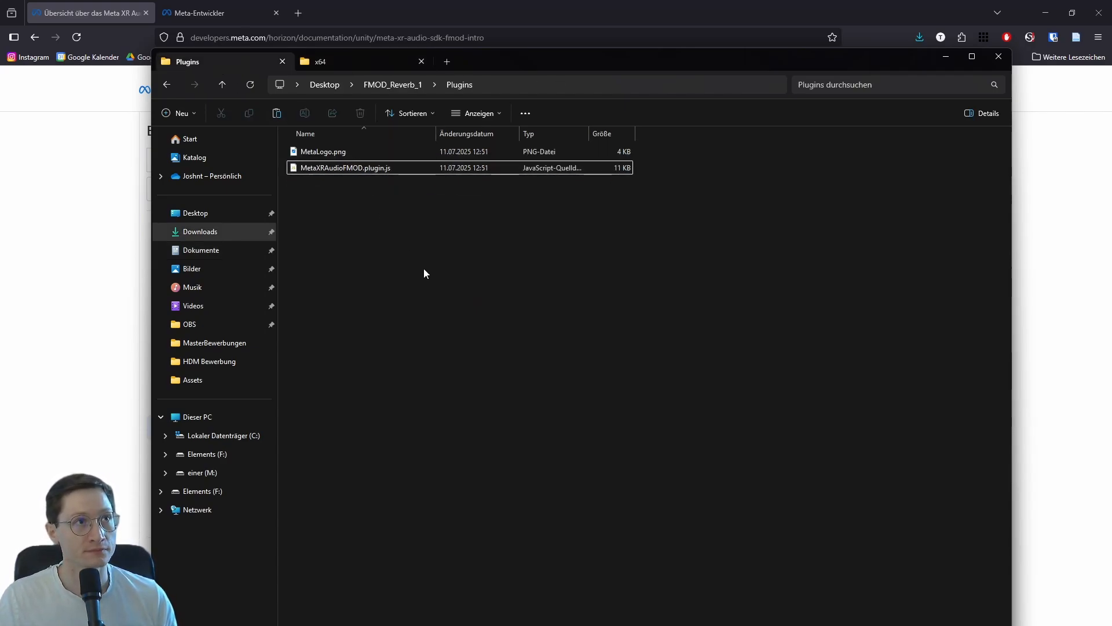
{"action": "key", "text": "ctrl+v"}
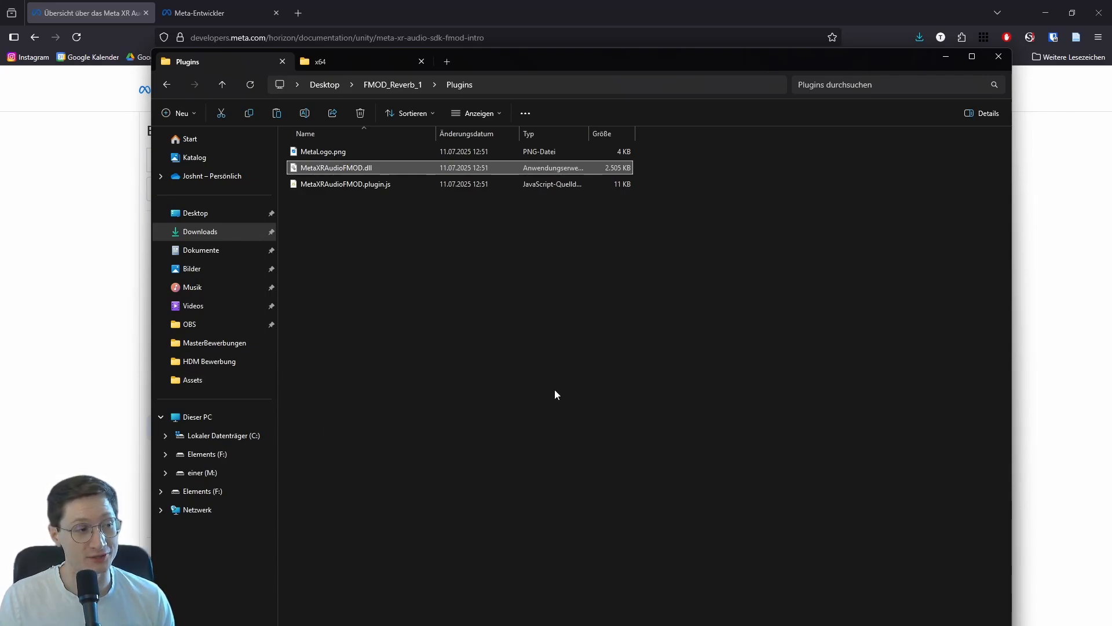
- Go back up to the SDK's FMOD folder, keeping it open alongside the FMOD project's Plugins folder
{"action": "left_click", "coordinate": [360, 60]}
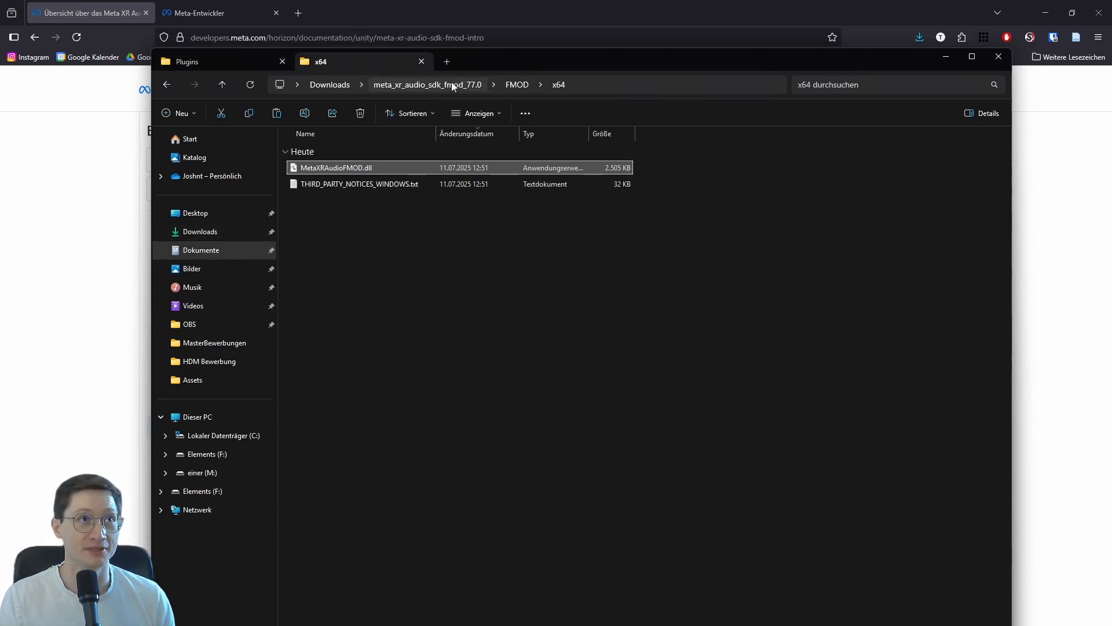
{"action": "left_click", "coordinate": [518, 84]}
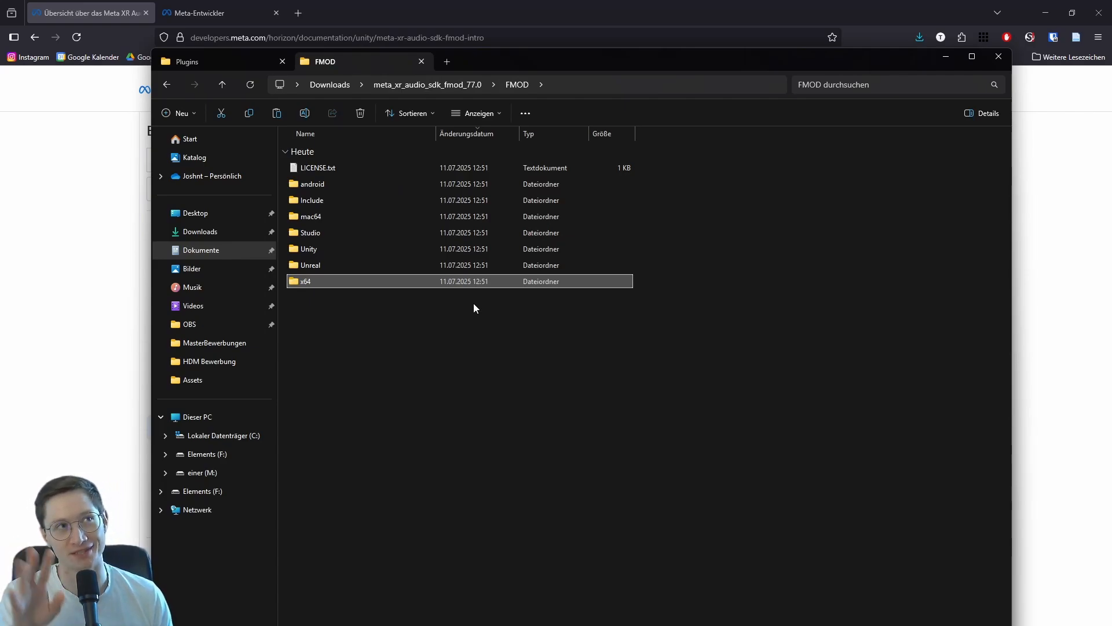
{"action": "left_click", "coordinate": [204, 62]}
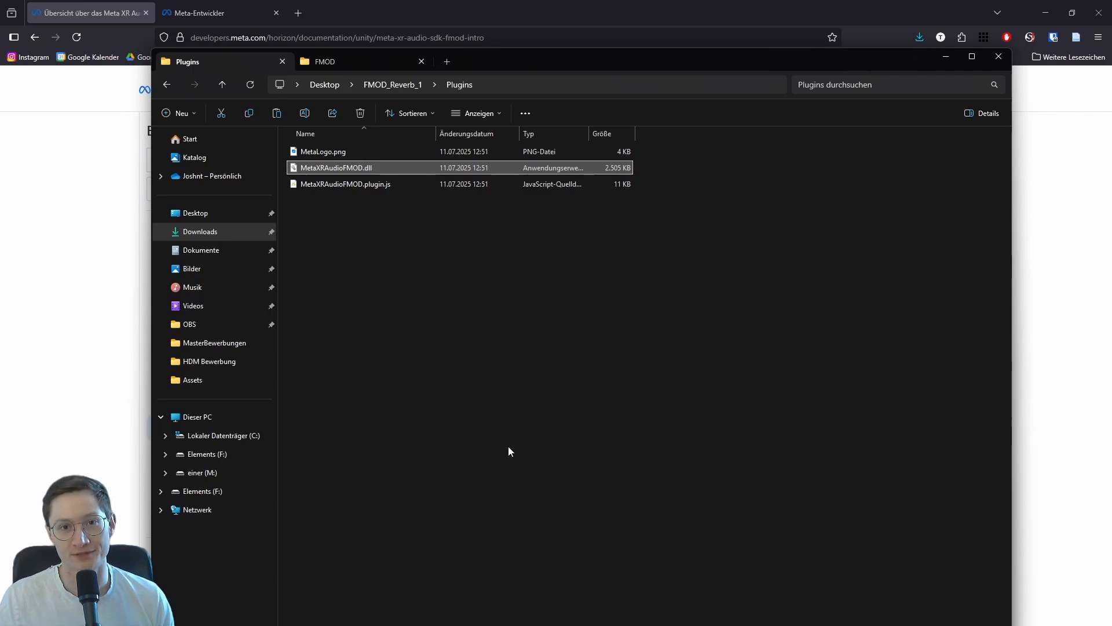
- Open the folder Assets/Plugins/FMOD/platforms/win/lib/x86_64 inside the UnityFMOD_Demo project
{"action": "left_click_drag", "start_coordinate": [511, 65], "coordinate": [504, 36]}
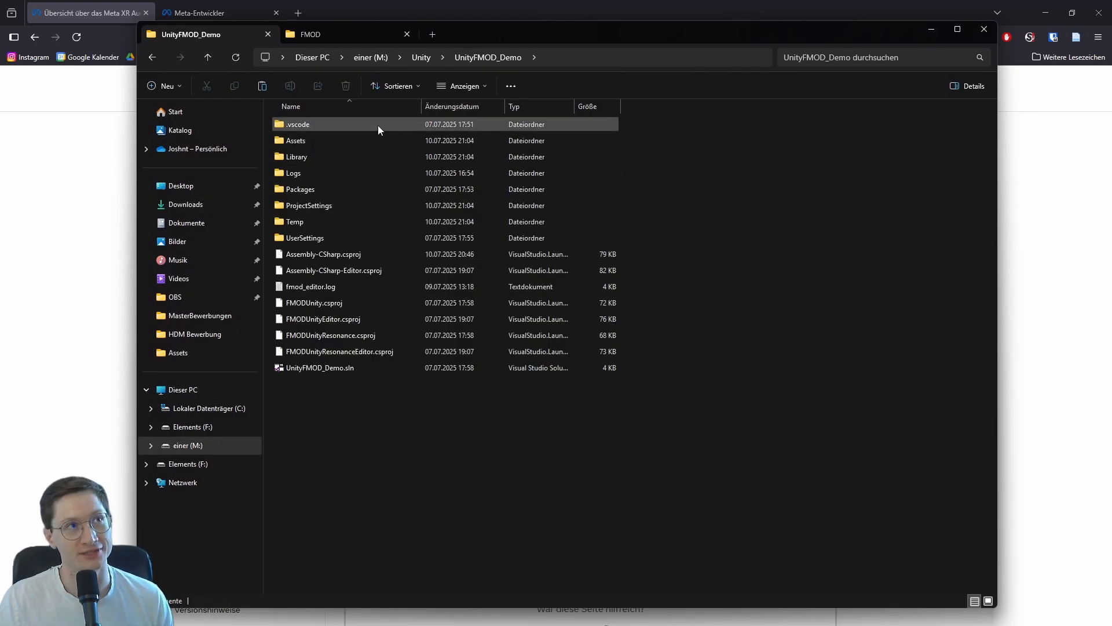
{"action": "double_click", "coordinate": [378, 141]}
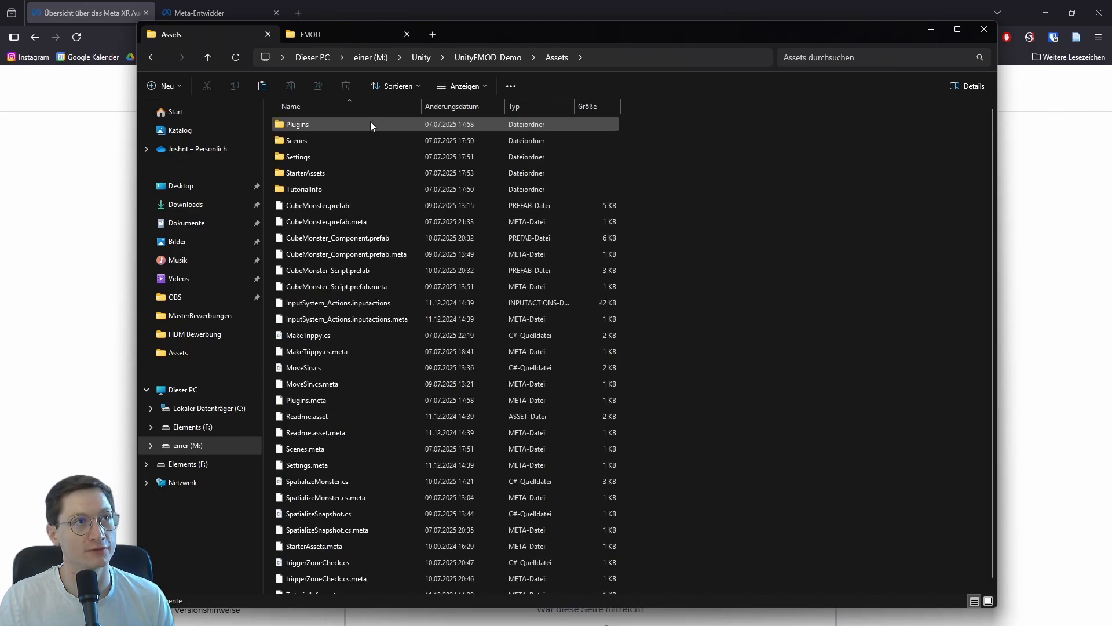
{"action": "double_click", "coordinate": [361, 124]}
{"action": "double_click", "coordinate": [361, 124]}
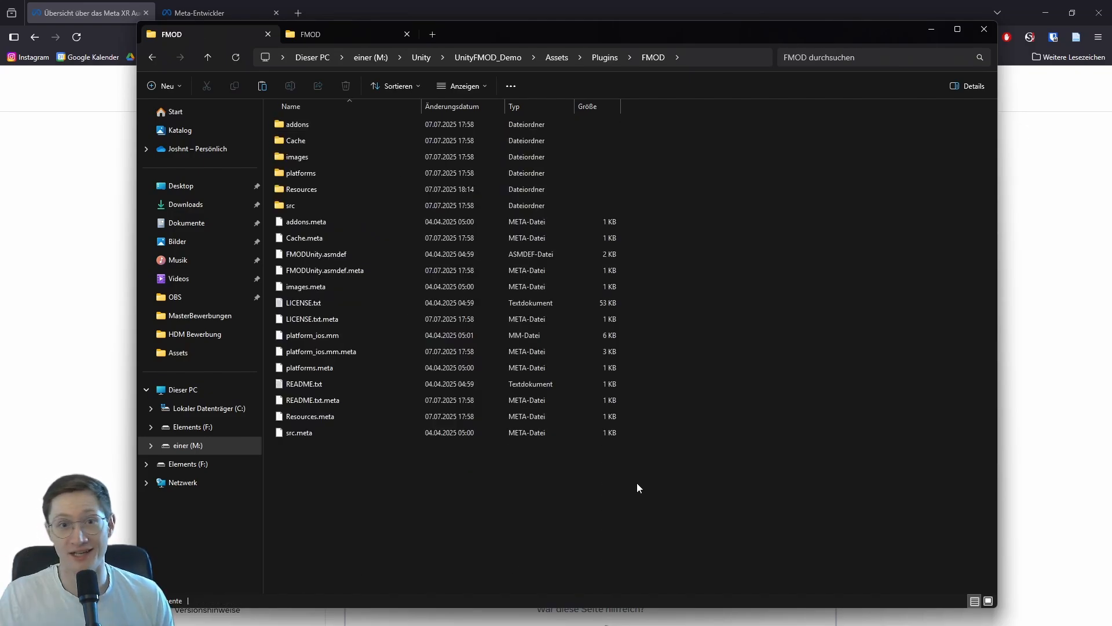
{"action": "double_click", "coordinate": [305, 173]}
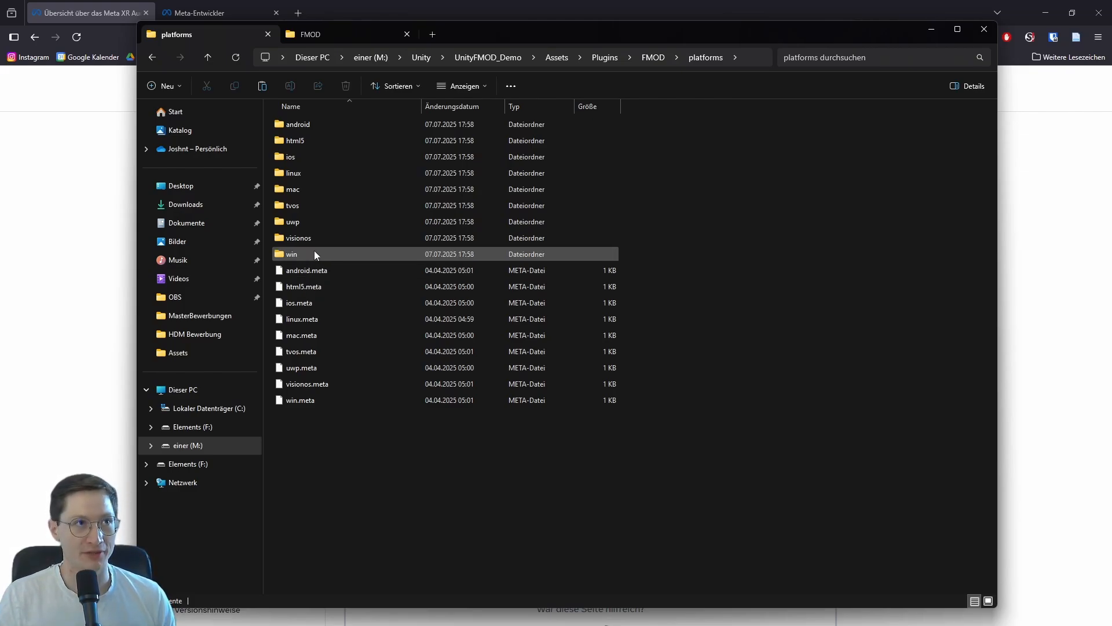
{"action": "double_click", "coordinate": [307, 254]}
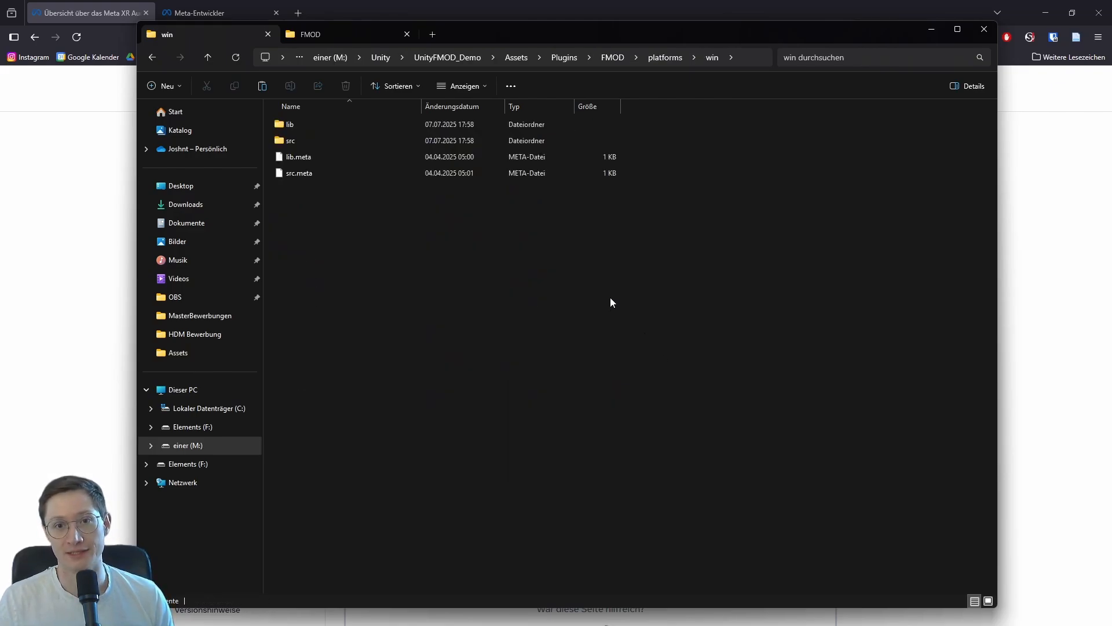
{"action": "double_click", "coordinate": [325, 130]}
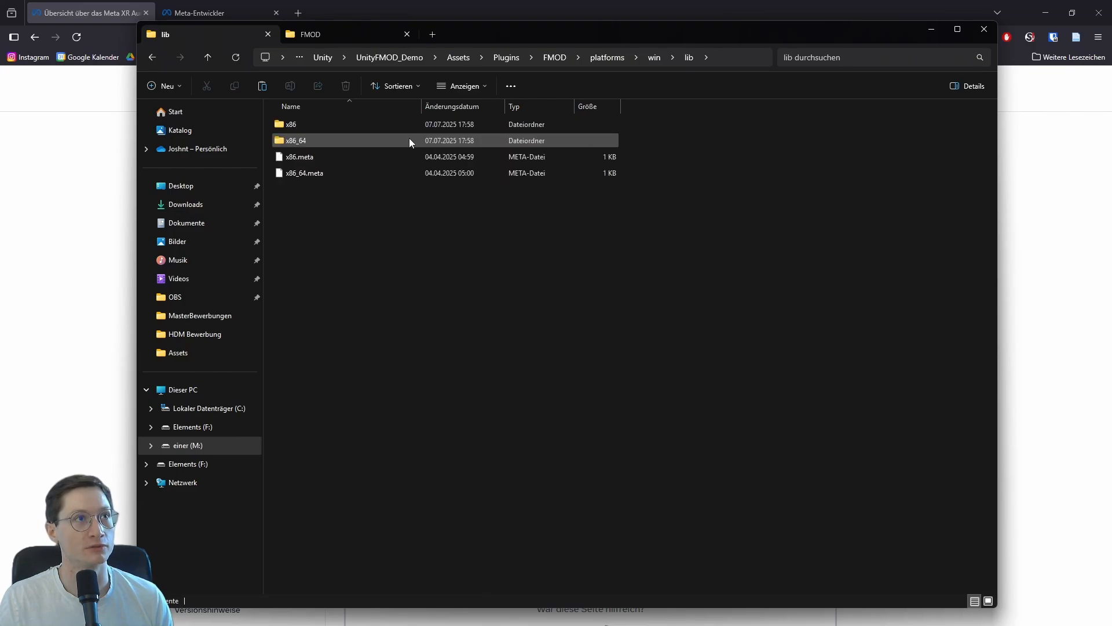
{"action": "double_click", "coordinate": [323, 140]}
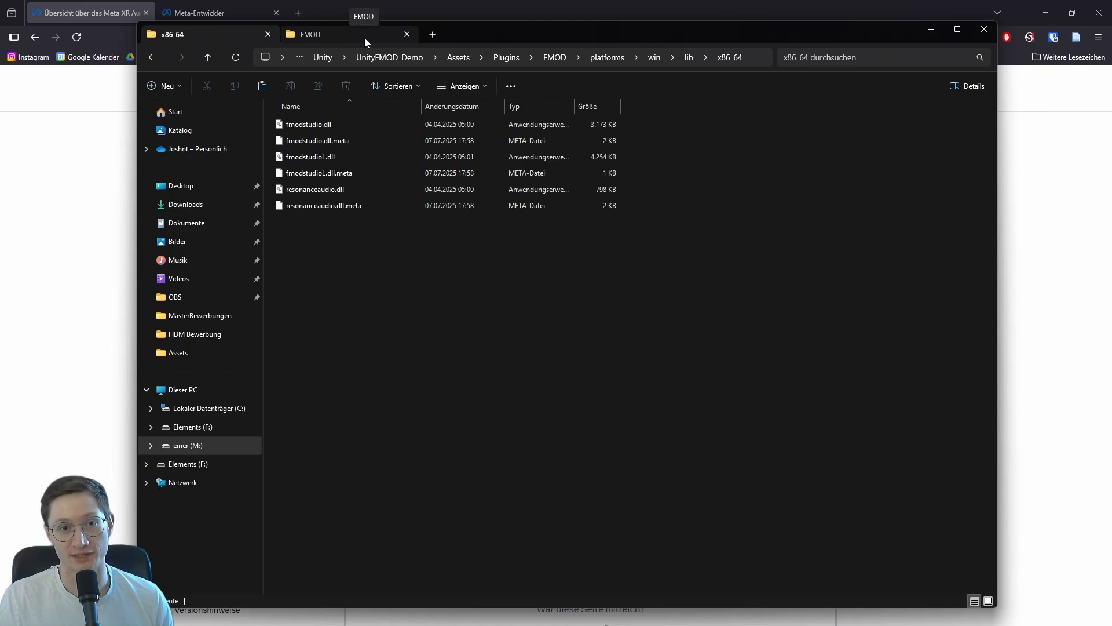
- Copy MetaXRAudioFMOD.dll from the SDK's FMOD/x64 folder into the Unity project's x86_64 folder
{"action": "left_click_drag", "start_coordinate": [507, 36], "coordinate": [490, 26]}
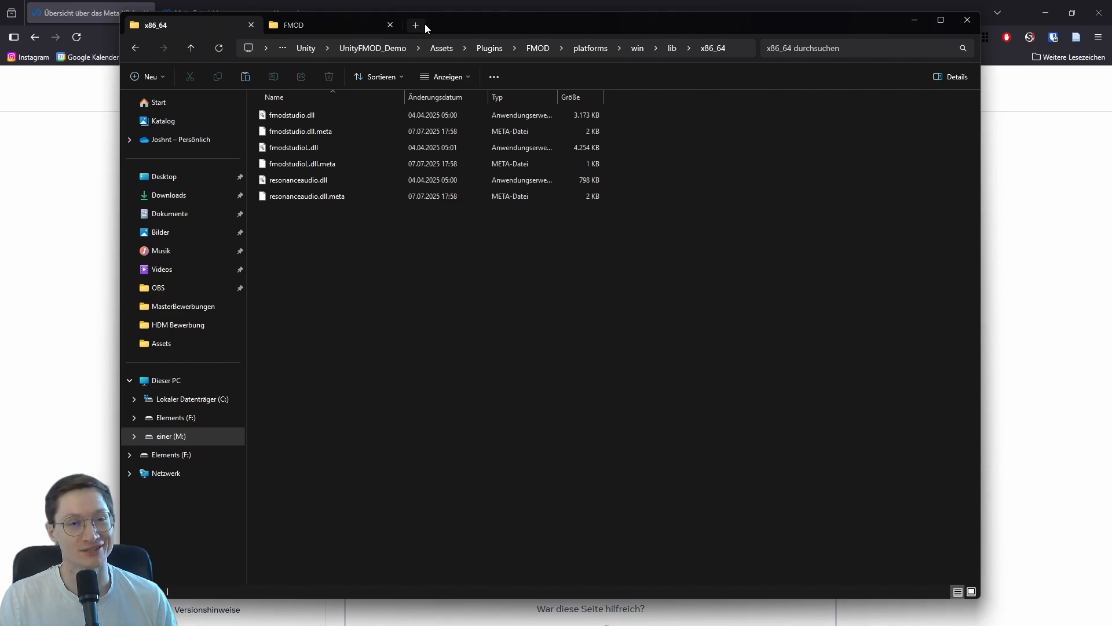
{"action": "left_click", "coordinate": [366, 22]}
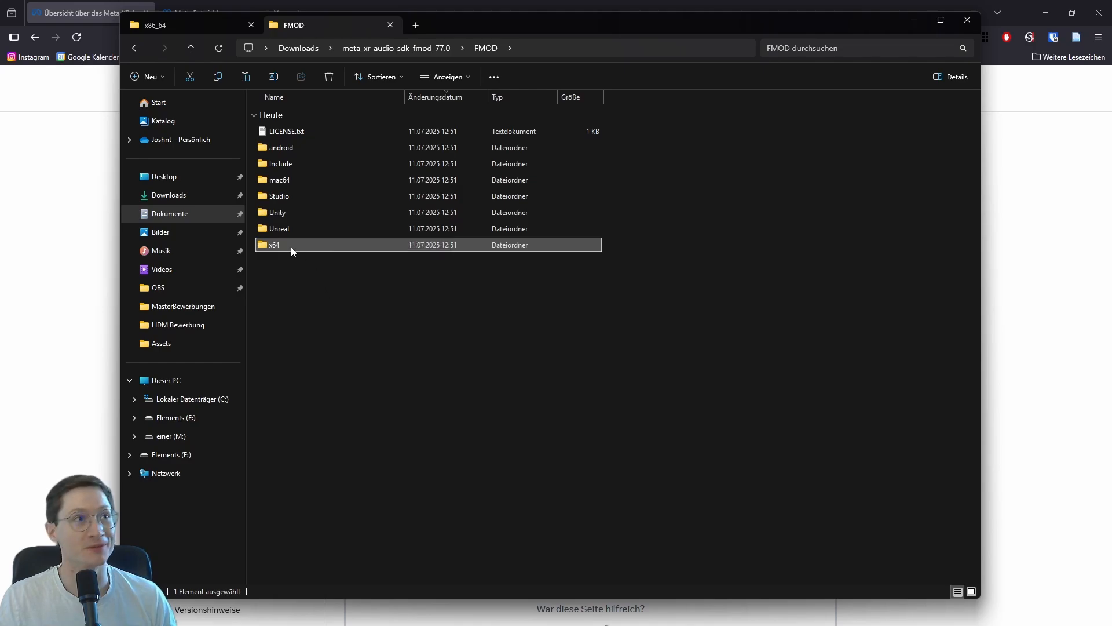
{"action": "double_click", "coordinate": [322, 245]}
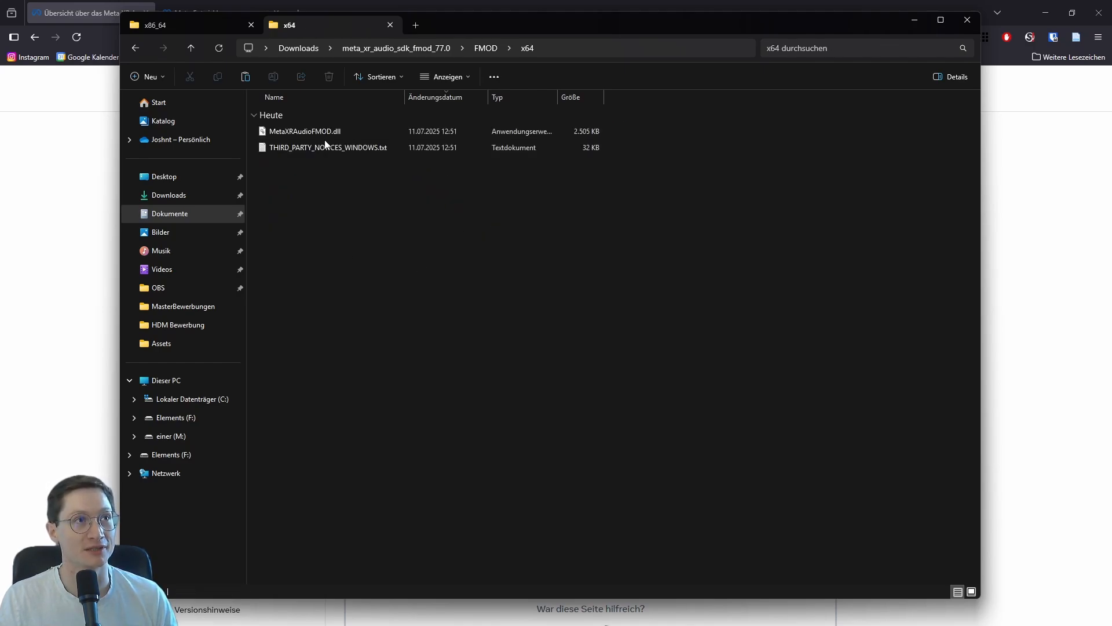
{"action": "key", "text": "Down"}
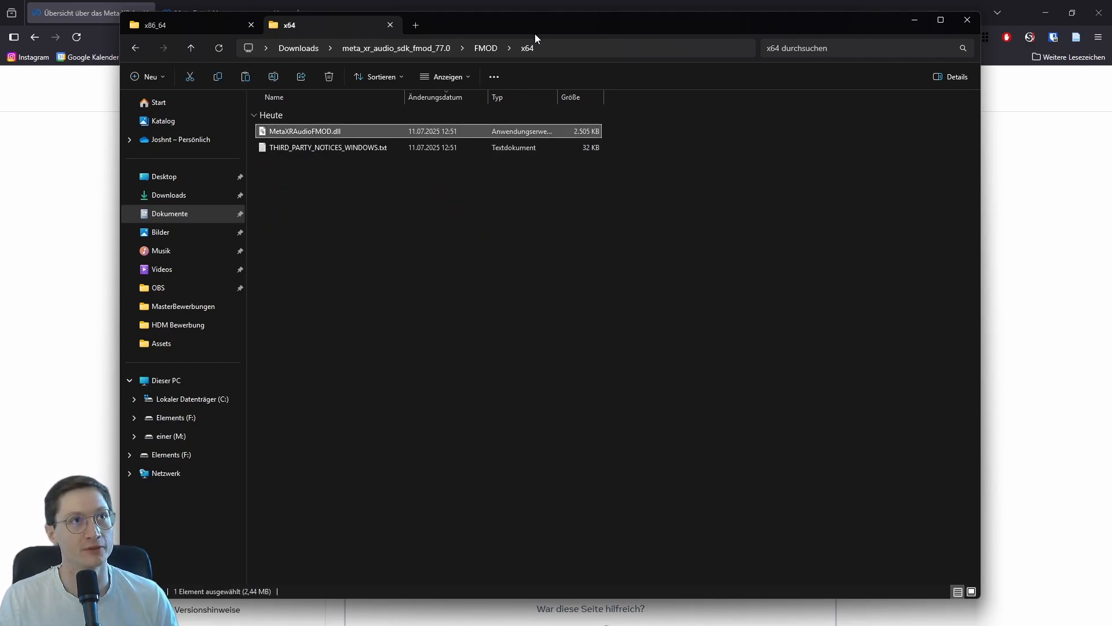
{"action": "left_click", "coordinate": [218, 77]}
{"action": "left_click", "coordinate": [186, 27]}
{"action": "key", "text": "ctrl+v"}
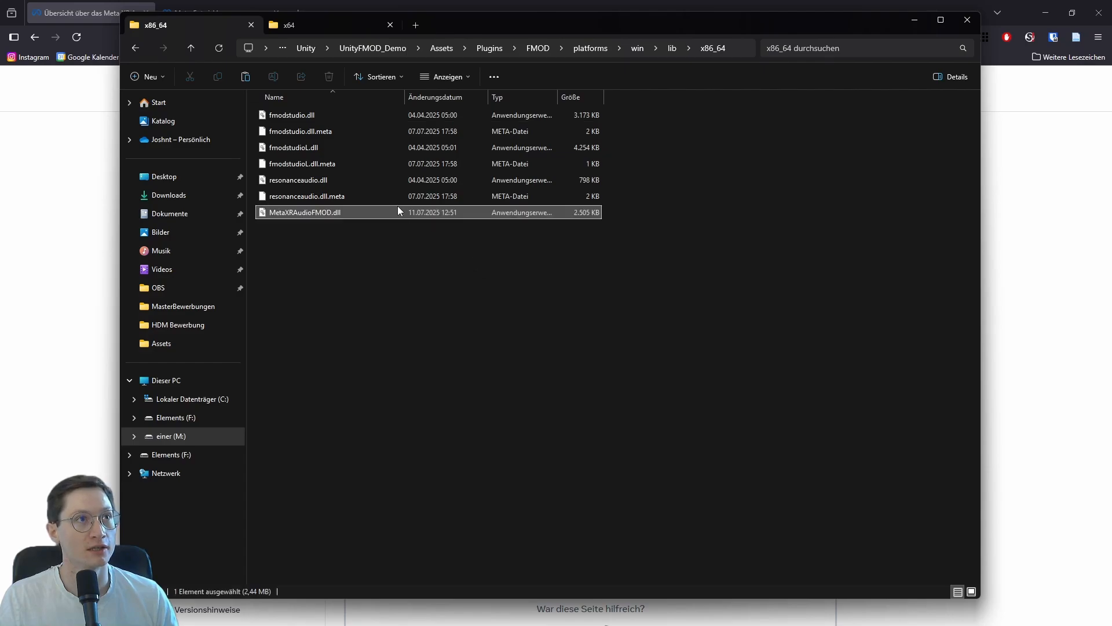
- Copy MetaLogo.png from the SDK's FMOD/Studio folder into the Unity project's x86_64 folder
{"action": "left_click", "coordinate": [321, 22]}
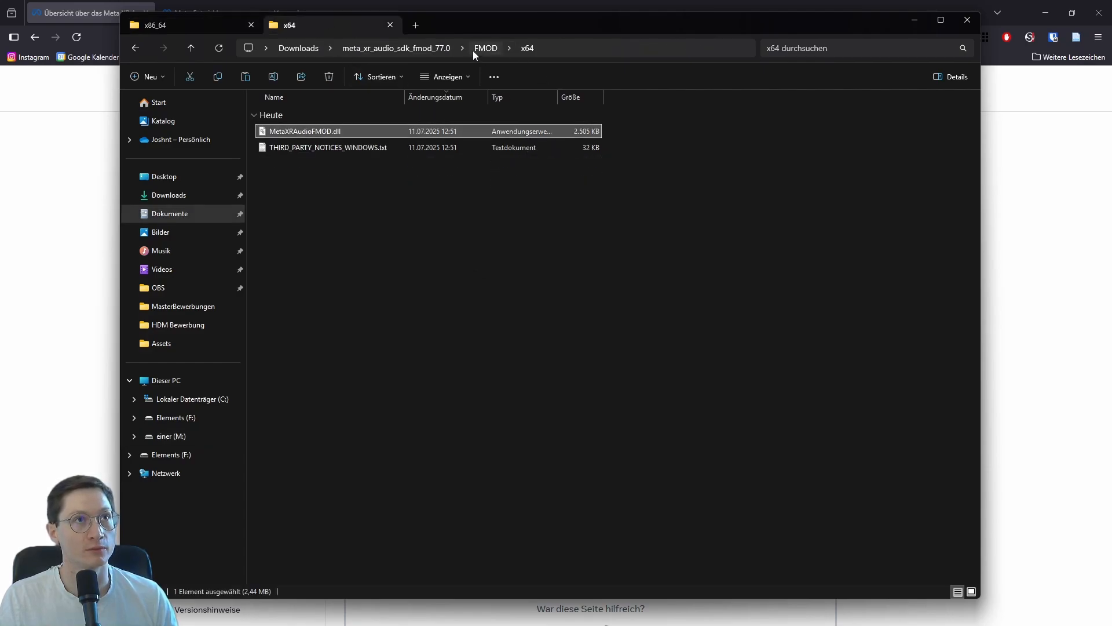
{"action": "left_click", "coordinate": [484, 48]}
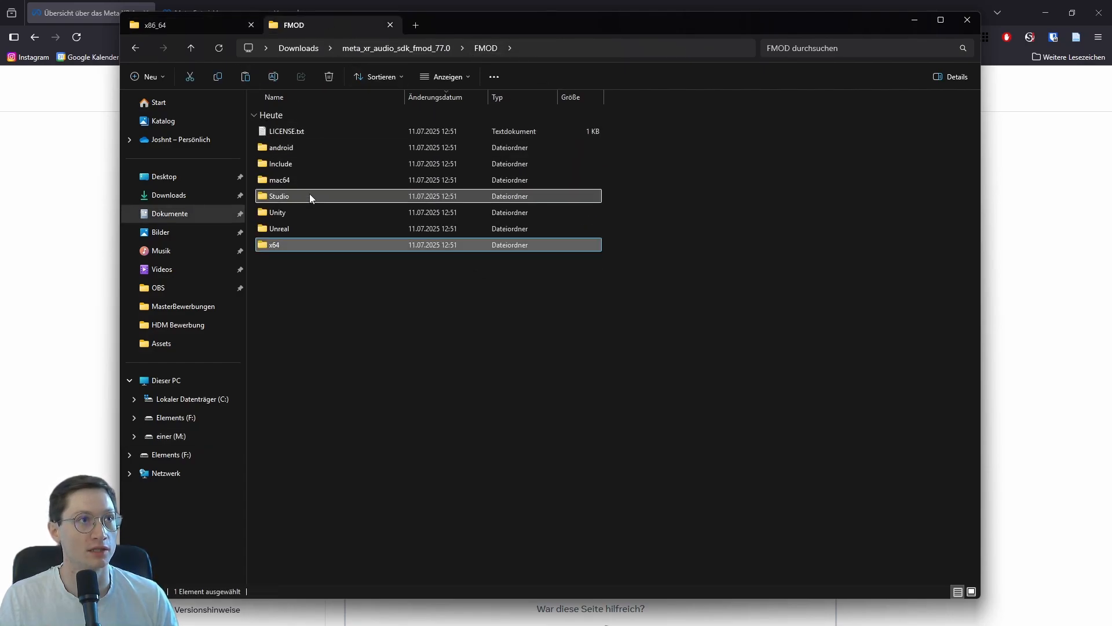
{"action": "double_click", "coordinate": [309, 197]}
{"action": "left_click", "coordinate": [325, 131]}
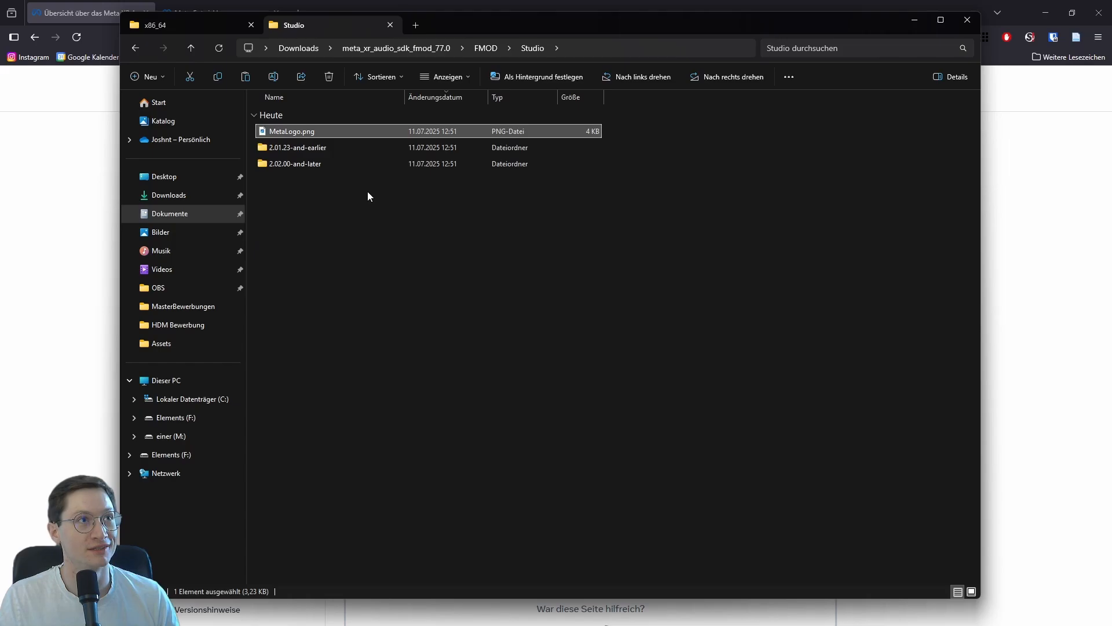
{"action": "left_click", "coordinate": [203, 24]}
{"action": "key", "text": "ctrl+v"}
- Copy MetaXRAudioFMOD.plugin.js from the SDK's Studio/2.02.00-and-later folder into the Unity project's x86_64 folder
{"action": "left_click", "coordinate": [321, 25]}
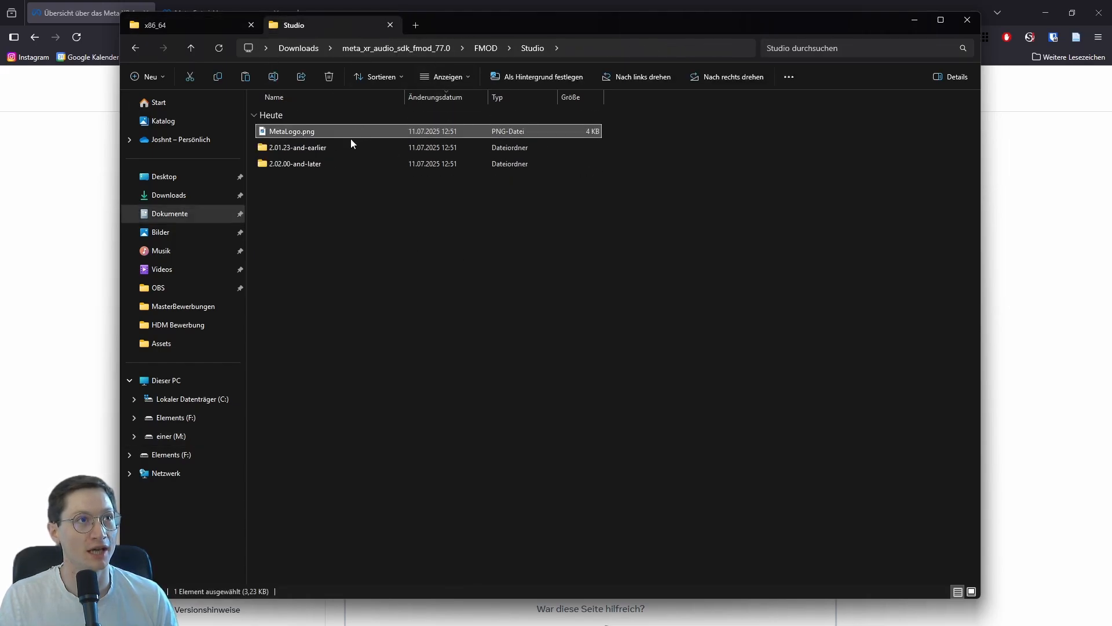
{"action": "double_click", "coordinate": [343, 161]}
{"action": "left_click", "coordinate": [314, 137]}
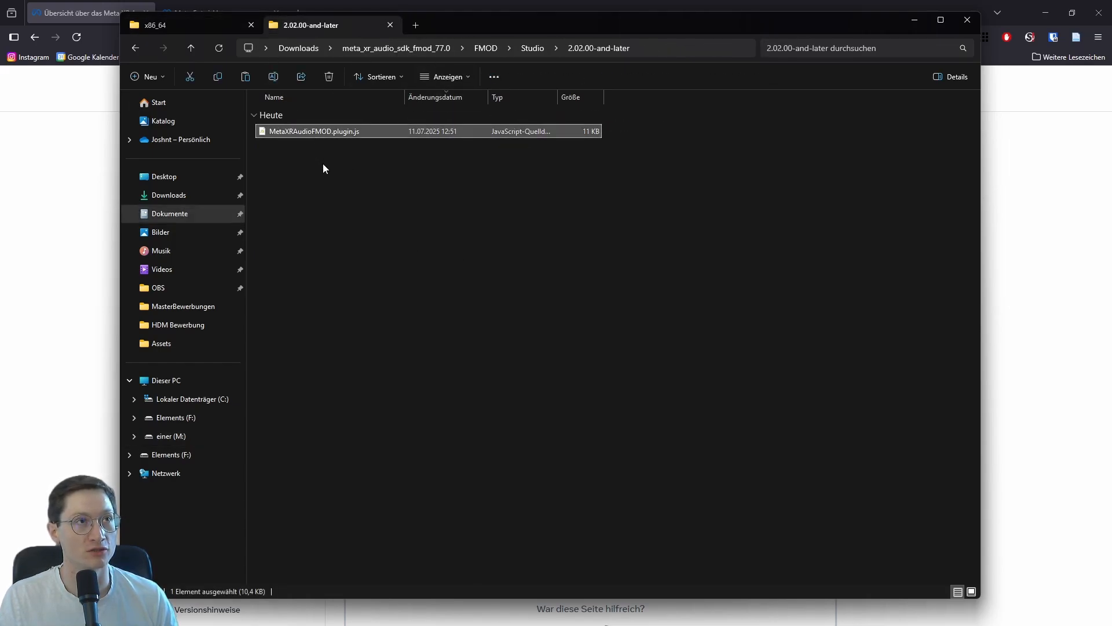
{"action": "left_click", "coordinate": [196, 30]}
{"action": "left_click", "coordinate": [388, 279]}
{"action": "key", "text": "ctrl+v"}
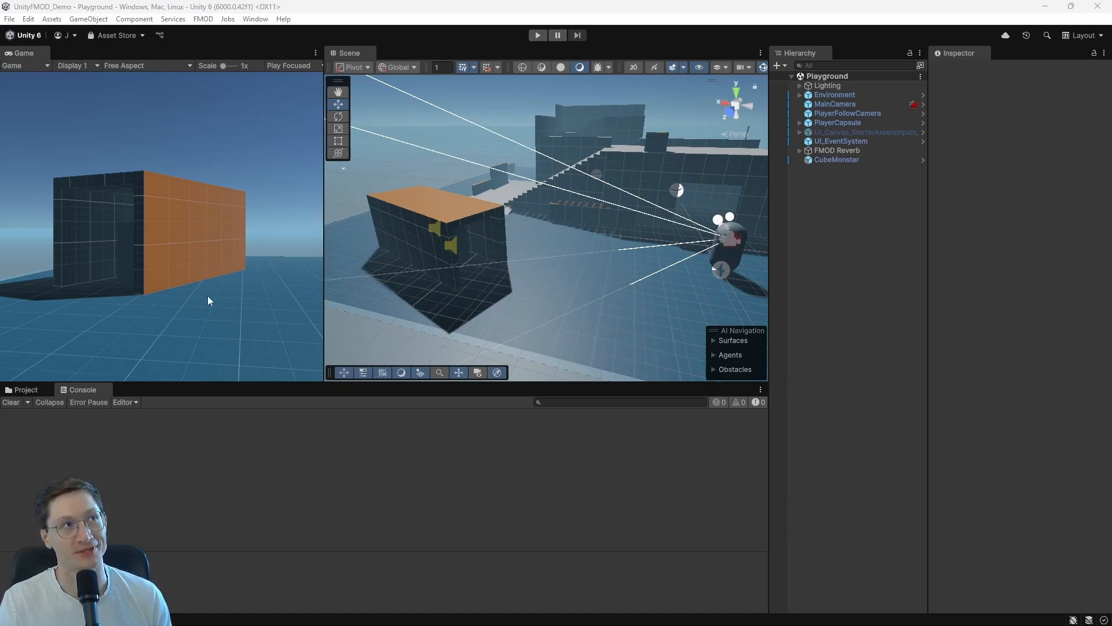
- Browse the project's asset folders in the Unity editor and open StarterAssets
{"action": "left_click", "coordinate": [26, 390]}
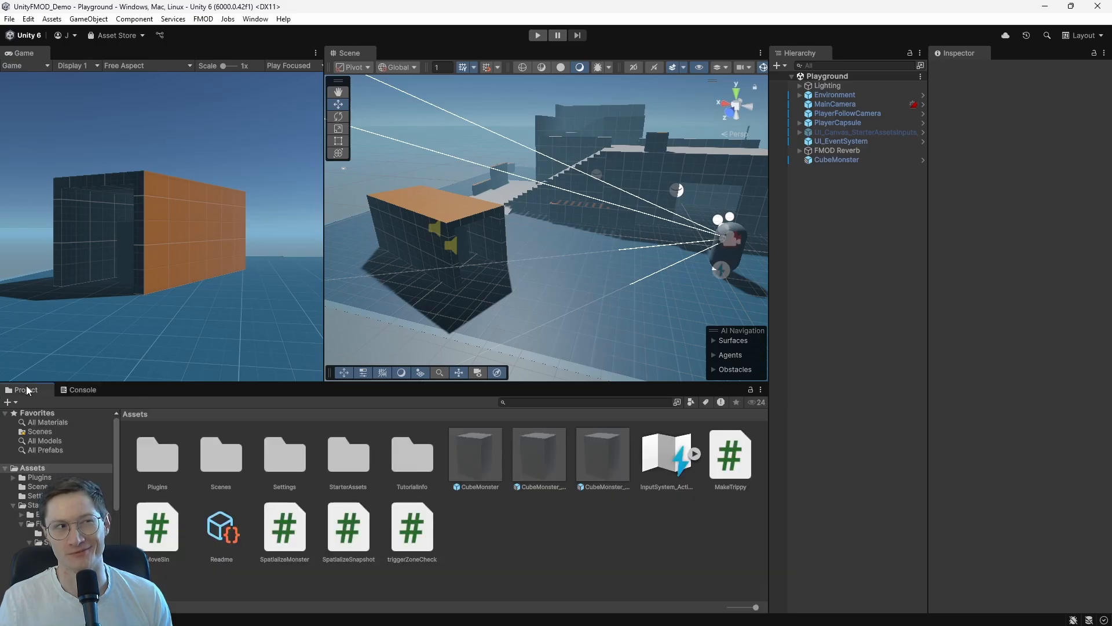
{"action": "scroll", "coordinate": [64, 509], "scroll_direction": "down", "scroll_amount": 4}
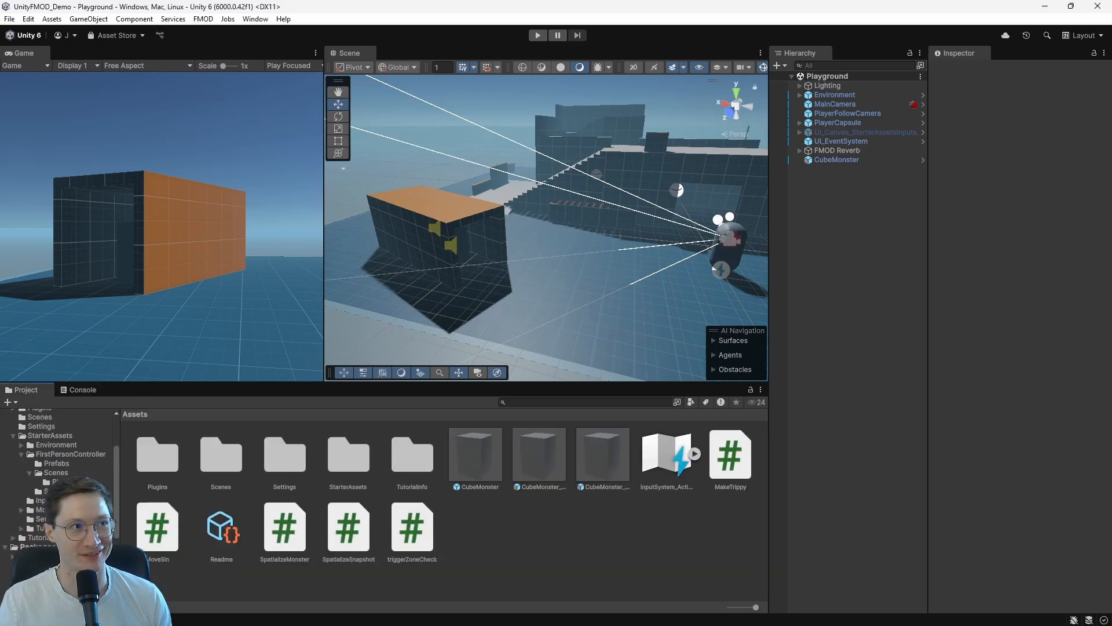
{"action": "scroll", "coordinate": [64, 510], "scroll_direction": "up", "scroll_amount": 4}
{"action": "left_click", "coordinate": [55, 505]}
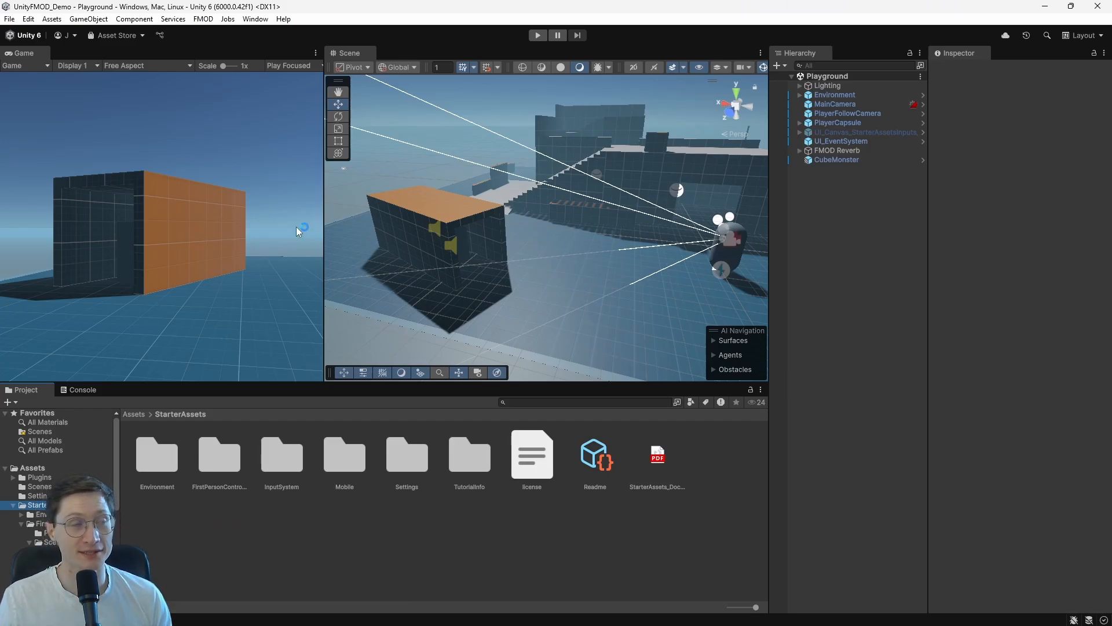
- Install the tarball package MetaXRSDKAcousticsFMOD.tgz from the SDK's FMOD/Unity folder with the Package Manager and close it
{"action": "left_click", "coordinate": [255, 19]}
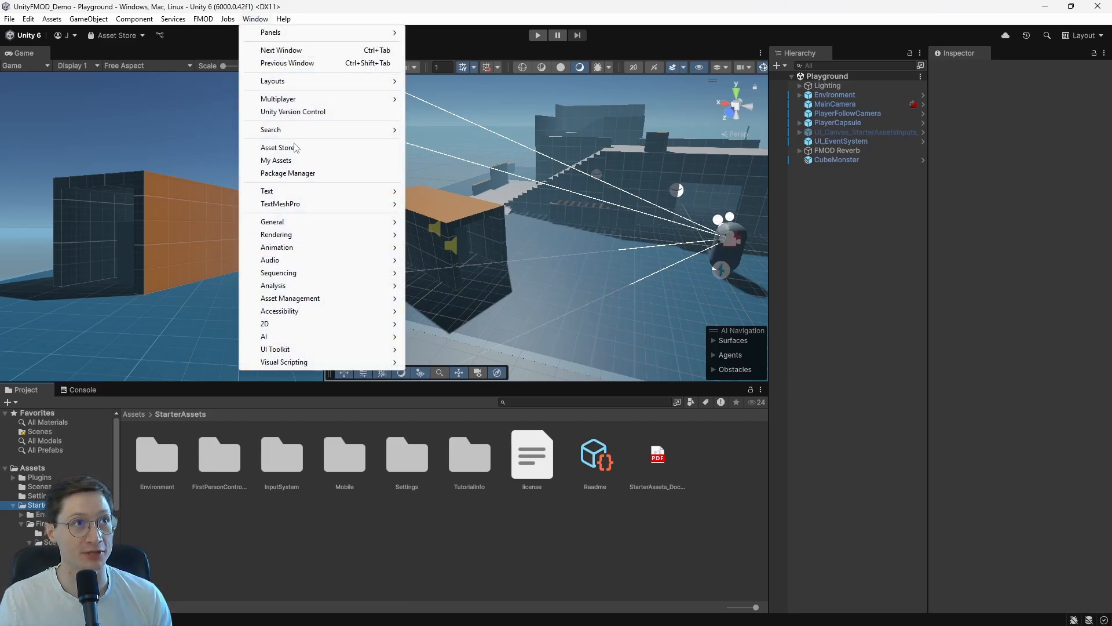
{"action": "left_click", "coordinate": [288, 173]}
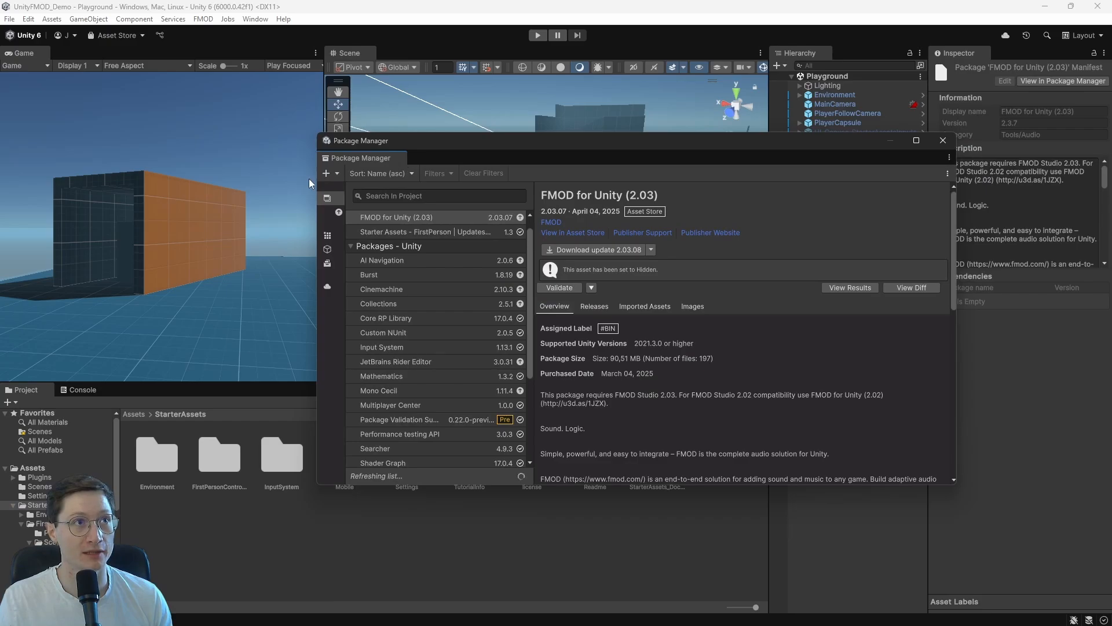
{"action": "left_click", "coordinate": [337, 174]}
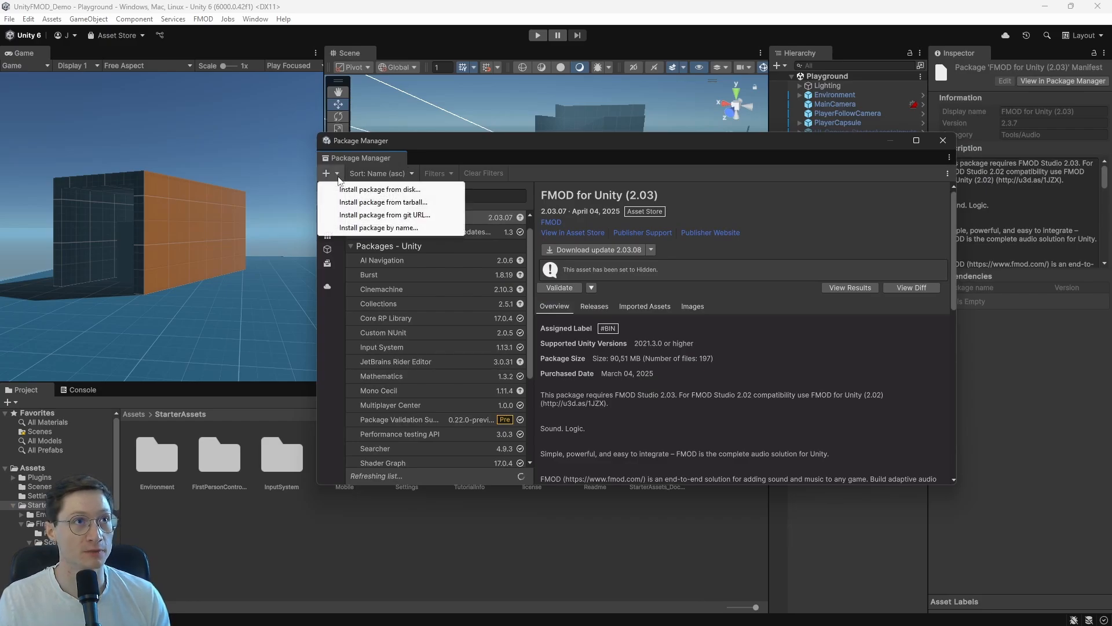
{"action": "left_click", "coordinate": [373, 203]}
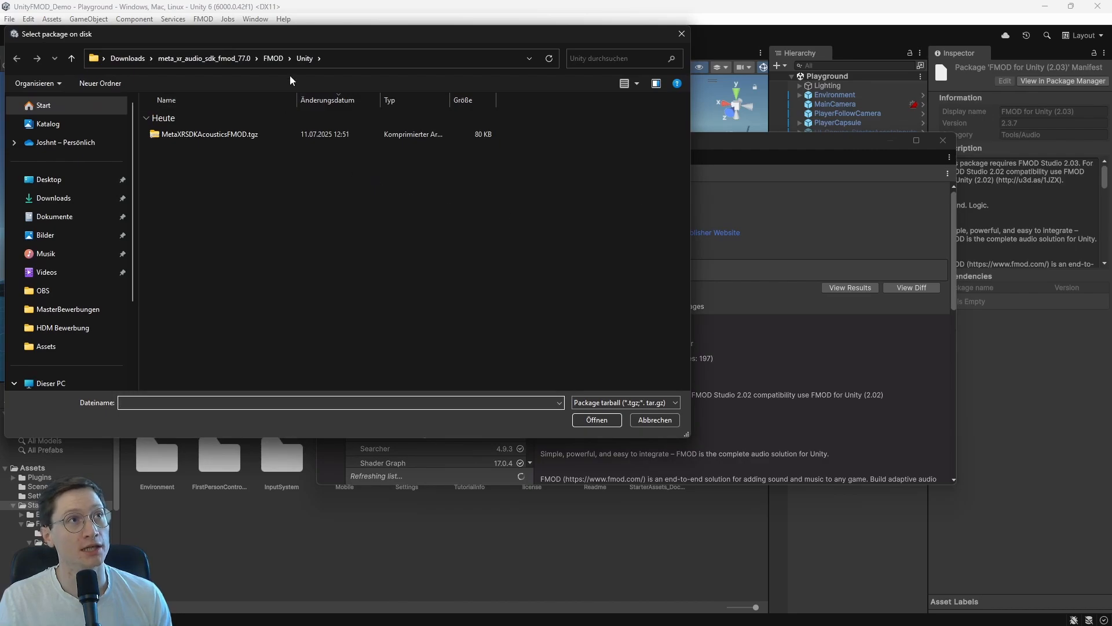
{"action": "left_click", "coordinate": [215, 62]}
{"action": "left_click", "coordinate": [131, 60]}
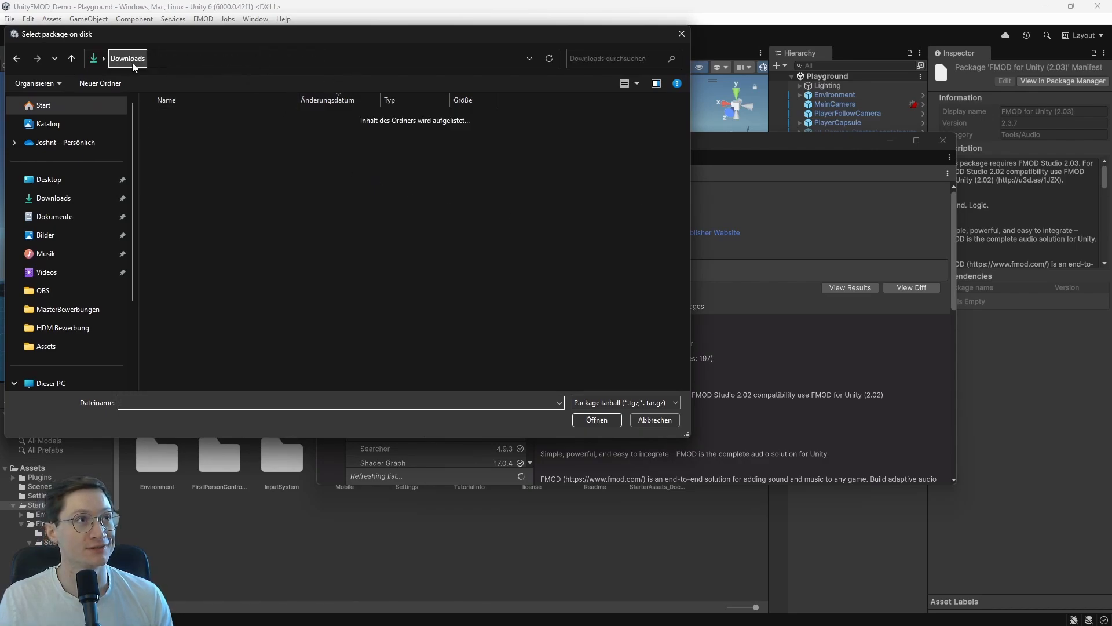
{"action": "double_click", "coordinate": [200, 133]}
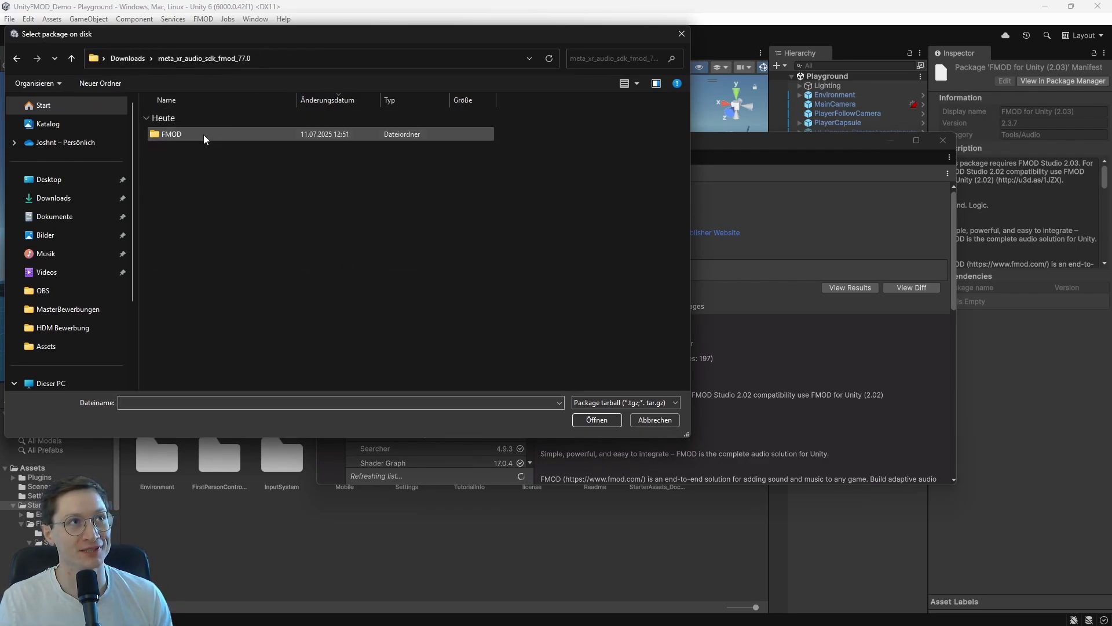
{"action": "double_click", "coordinate": [254, 133]}
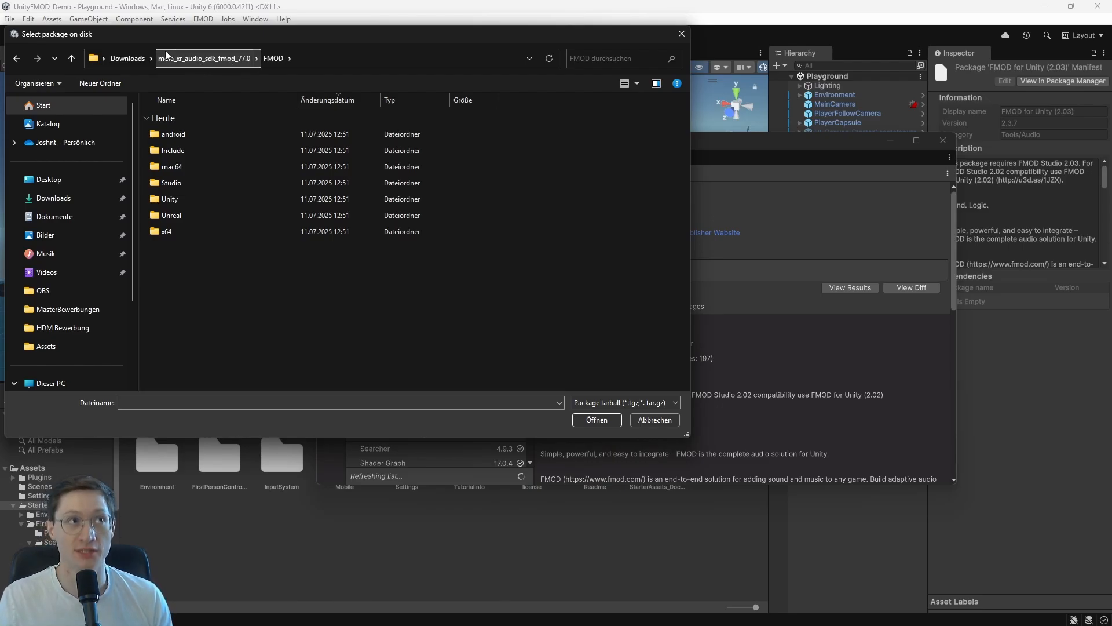
{"action": "double_click", "coordinate": [183, 200]}
{"action": "left_click", "coordinate": [251, 135]}
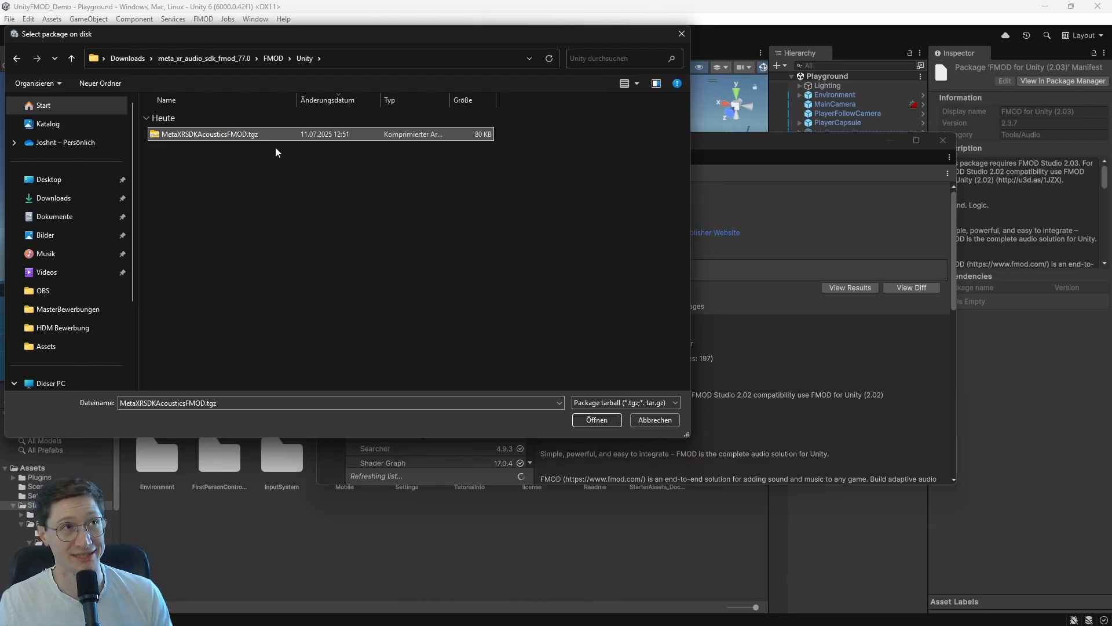
{"action": "left_click", "coordinate": [597, 419]}
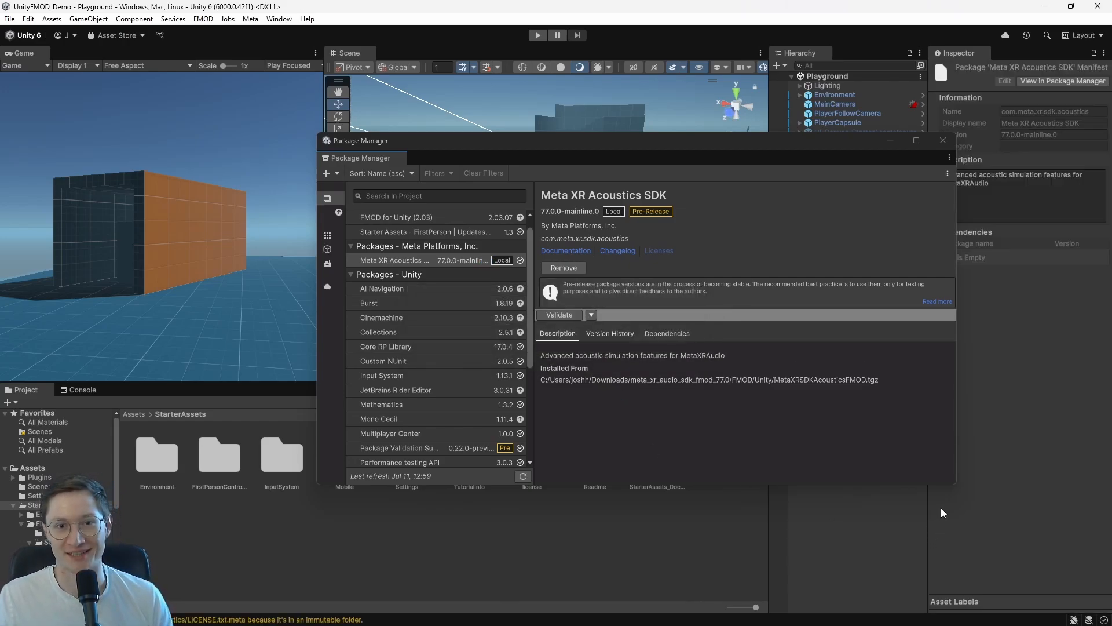
{"action": "left_click", "coordinate": [950, 144]}
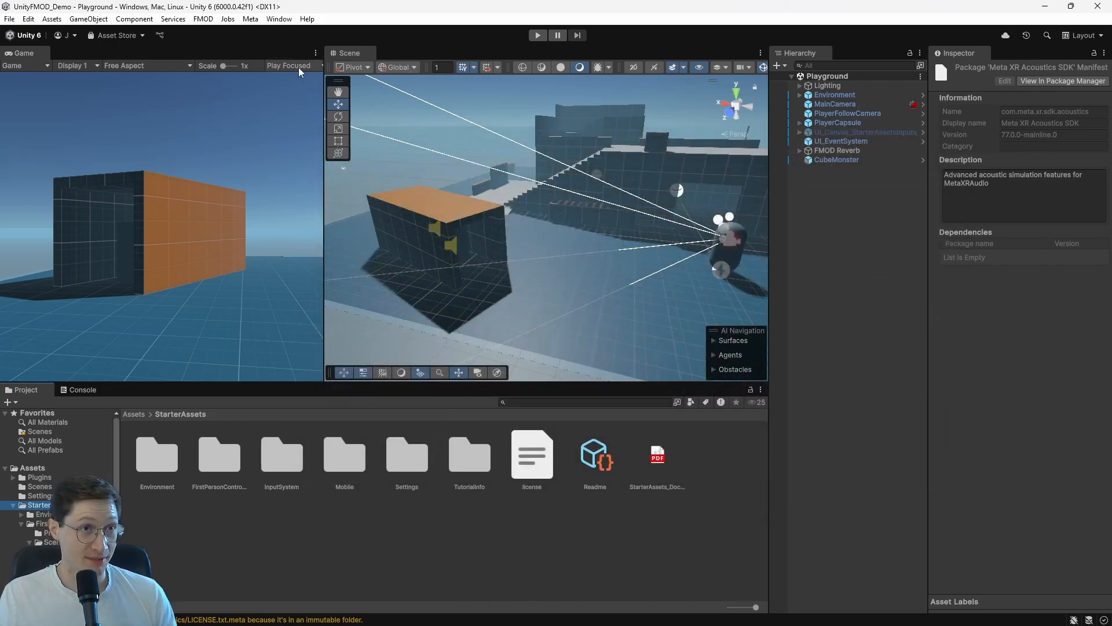
- Open the FMOD settings in Unity and show the platform-specific settings for the Editor platform
{"action": "left_click", "coordinate": [204, 19]}
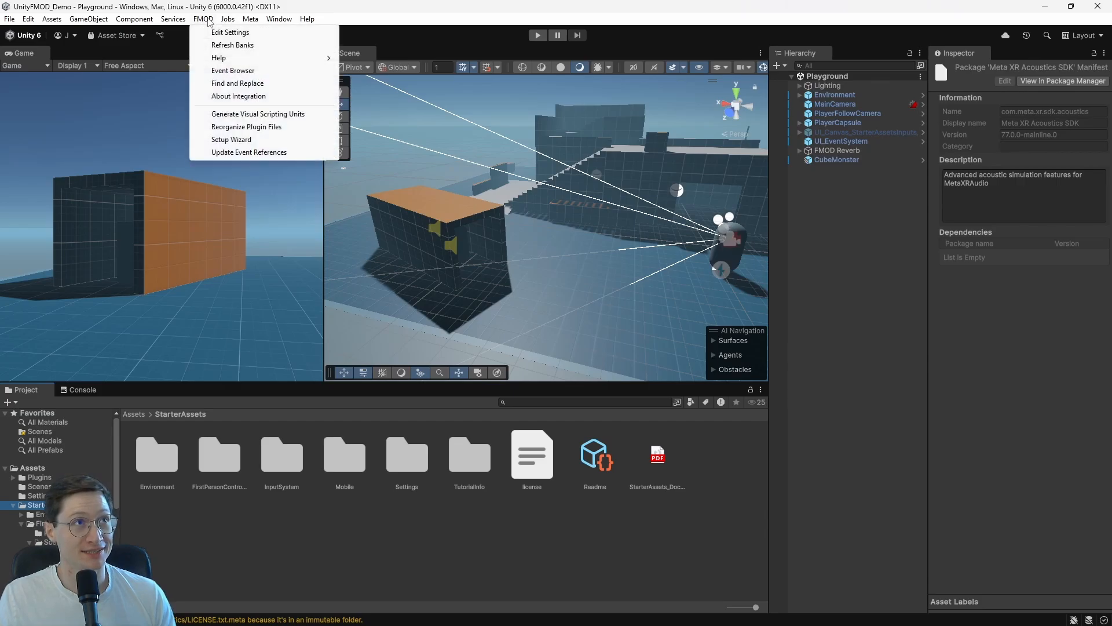
{"action": "left_click", "coordinate": [229, 32]}
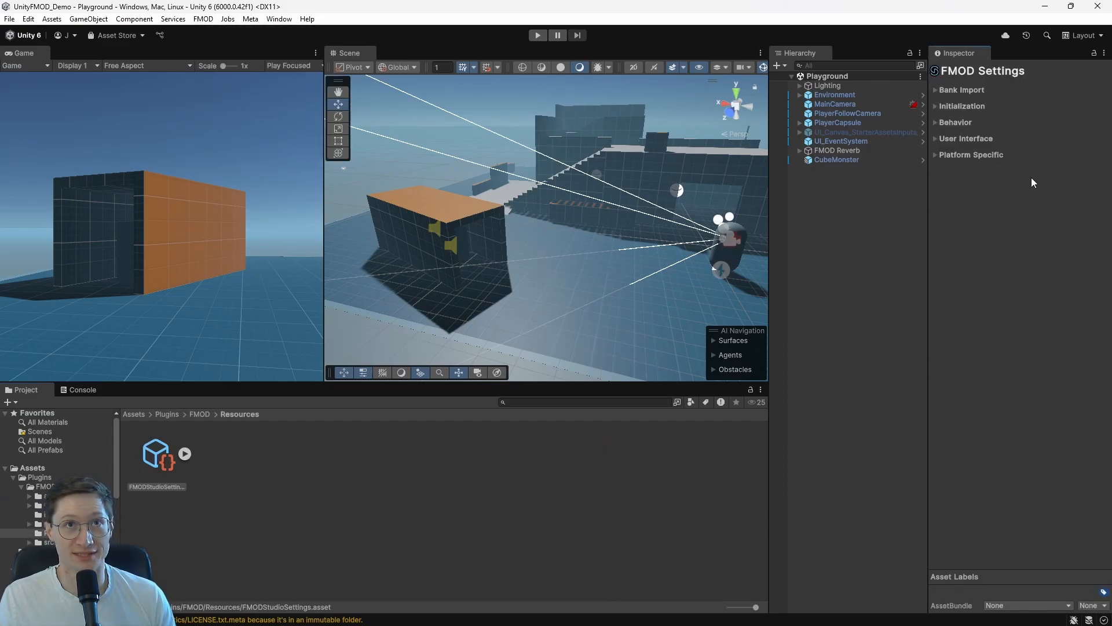
{"action": "left_click", "coordinate": [937, 155]}
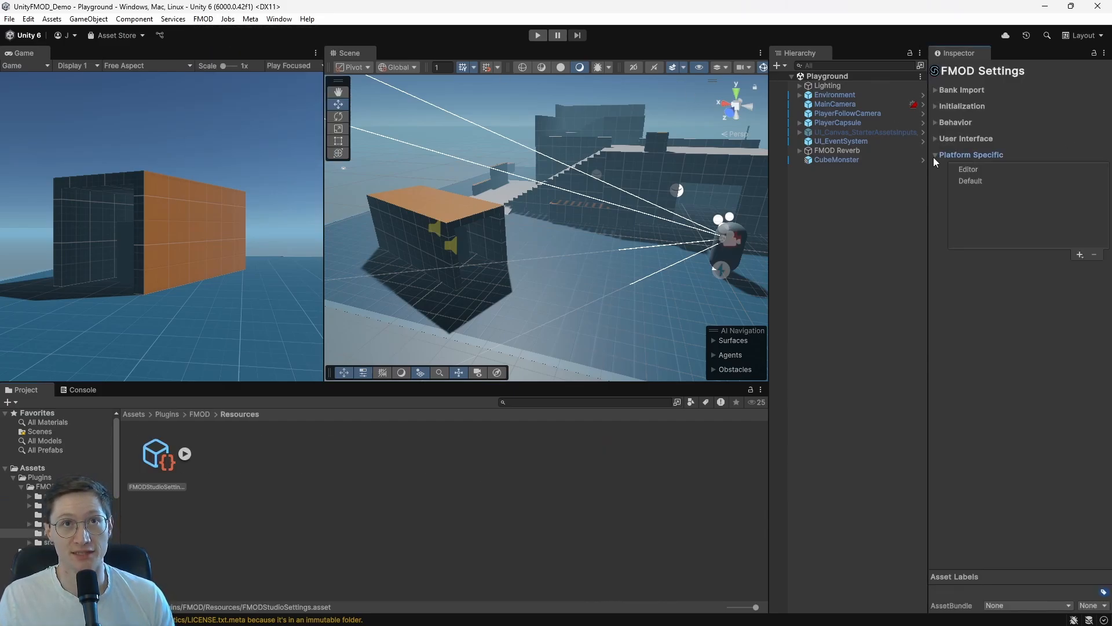
{"action": "left_click", "coordinate": [977, 171]}
{"action": "left_click", "coordinate": [978, 184]}
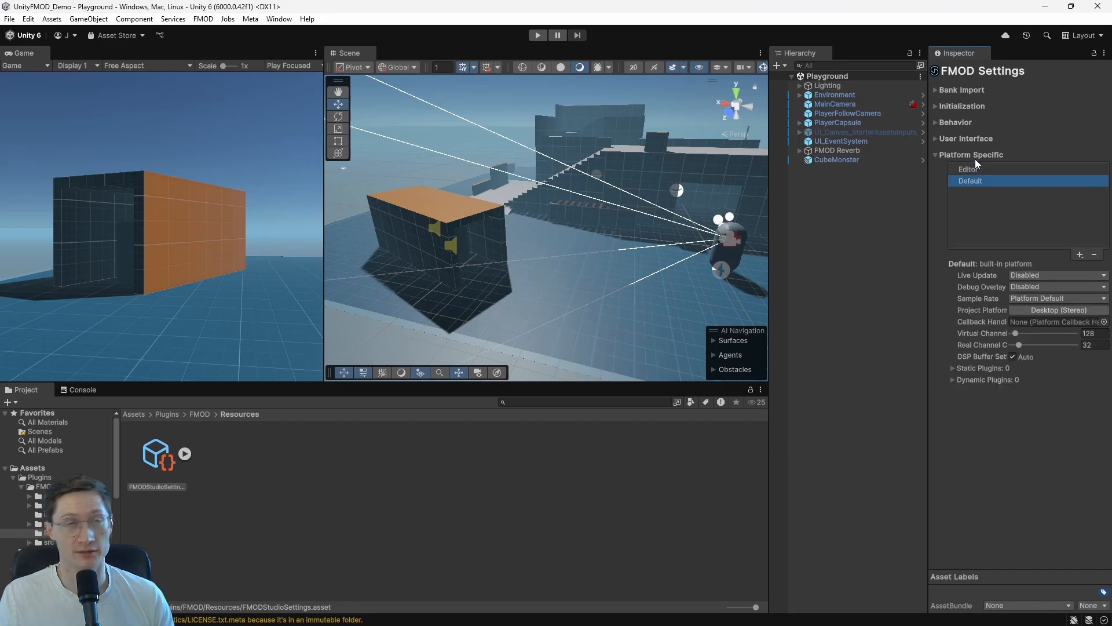
{"action": "left_click", "coordinate": [974, 168]}
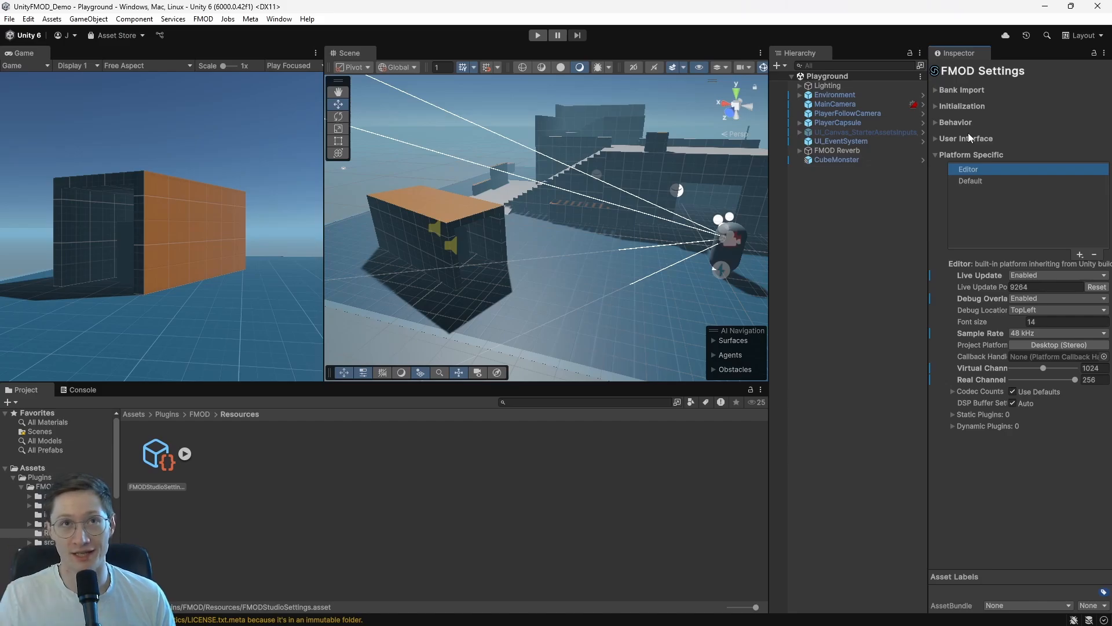
- Add a dynamic plugin entry named MetaXRAudioFMOD to the Editor platform
{"action": "left_click", "coordinate": [953, 429]}
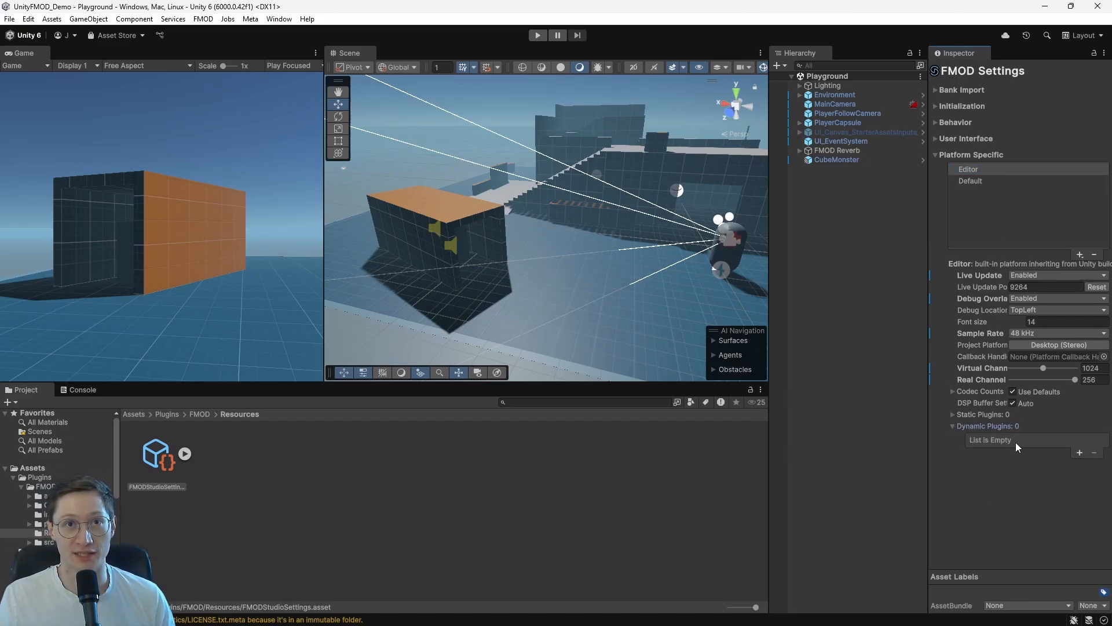
{"action": "left_click", "coordinate": [1080, 453]}
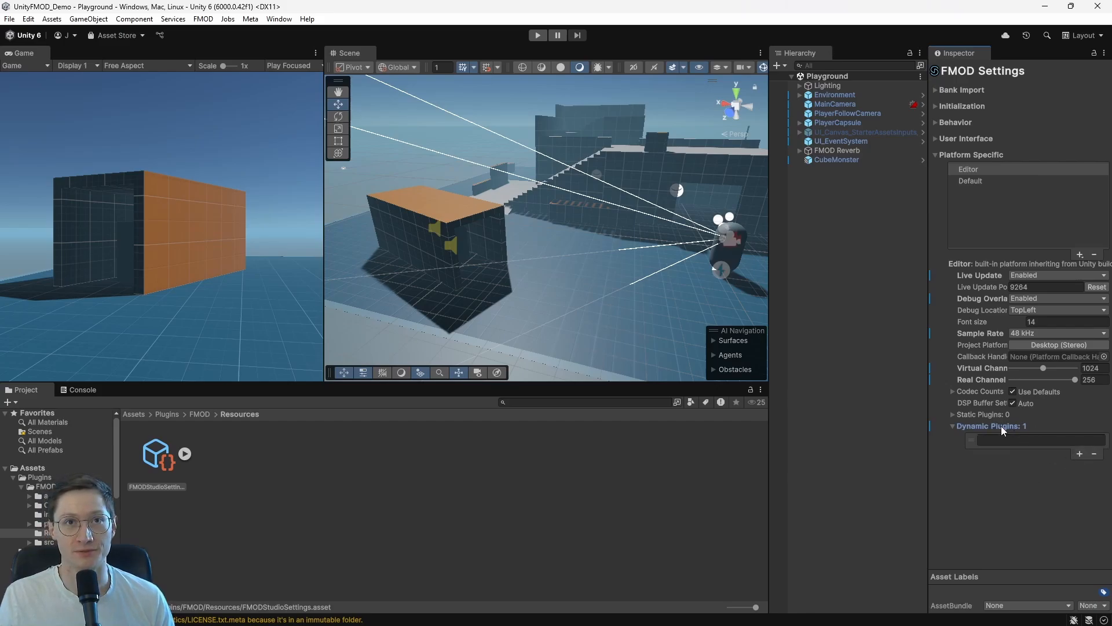
{"action": "left_click", "coordinate": [1019, 441]}
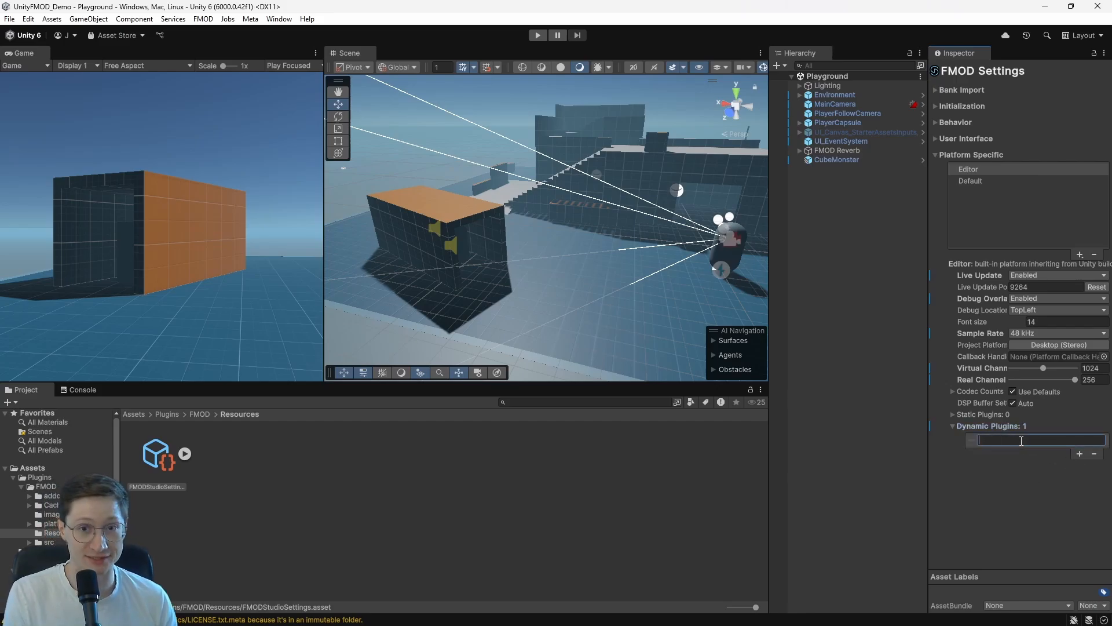
{"action": "type", "text": "M"}
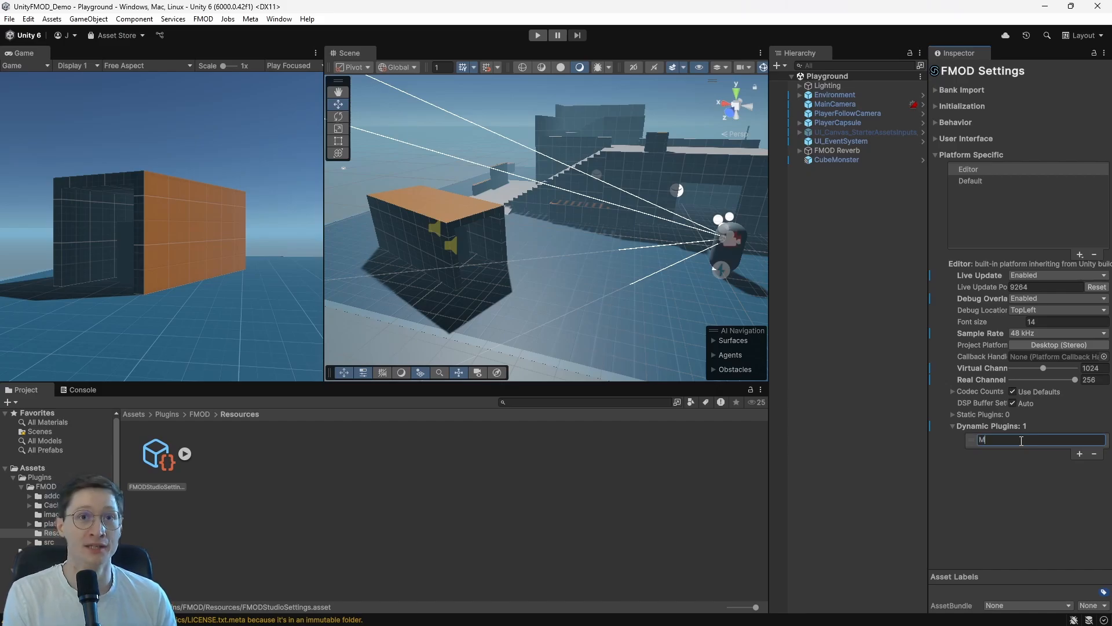
{"action": "type", "text": "etaXR"}
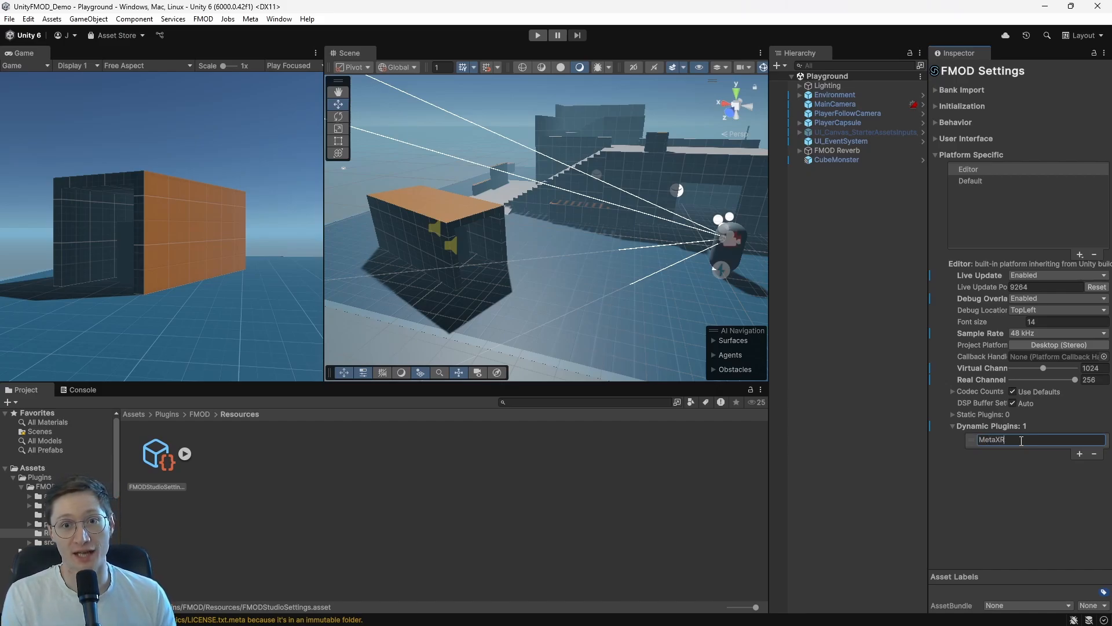
{"action": "type", "text": "AudioPMOD"}
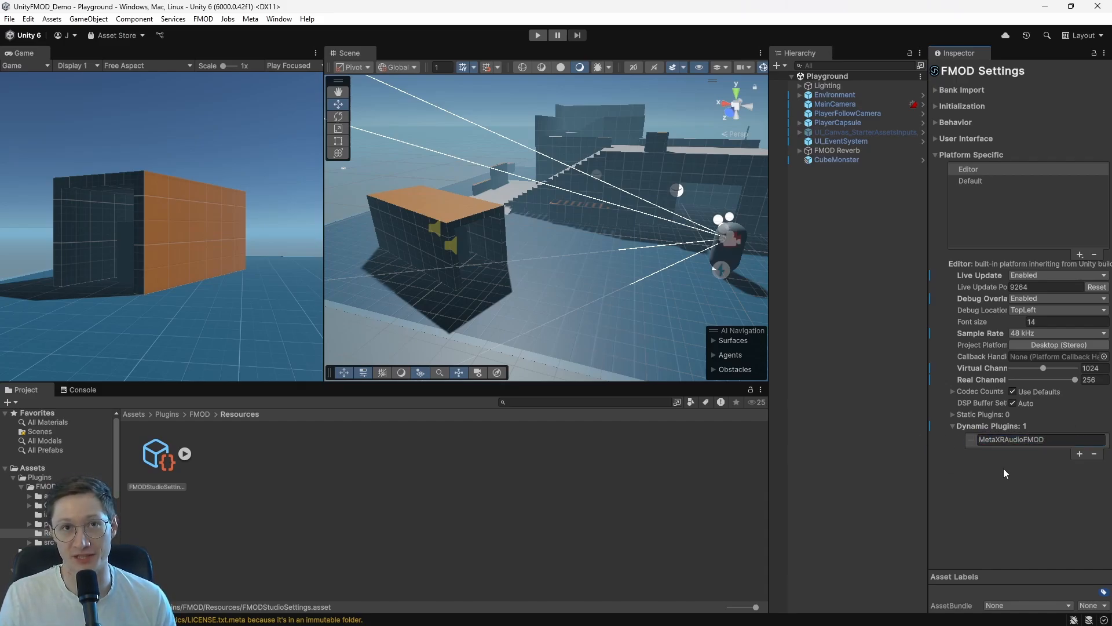
- Copy the plugin name MetaXRAudioFMOD and add it as a dynamic plugin entry for the Default platform
{"action": "double_click", "coordinate": [1066, 444]}
{"action": "left_click", "coordinate": [1063, 443]}
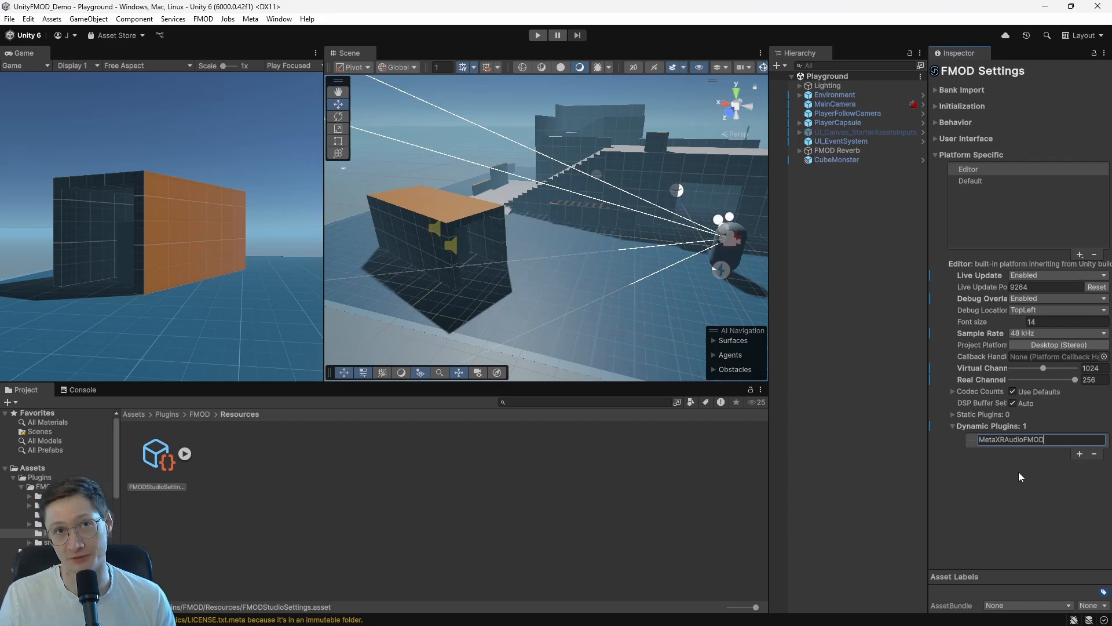
{"action": "double_click", "coordinate": [1054, 438]}
{"action": "key", "text": "ctrl+c"}
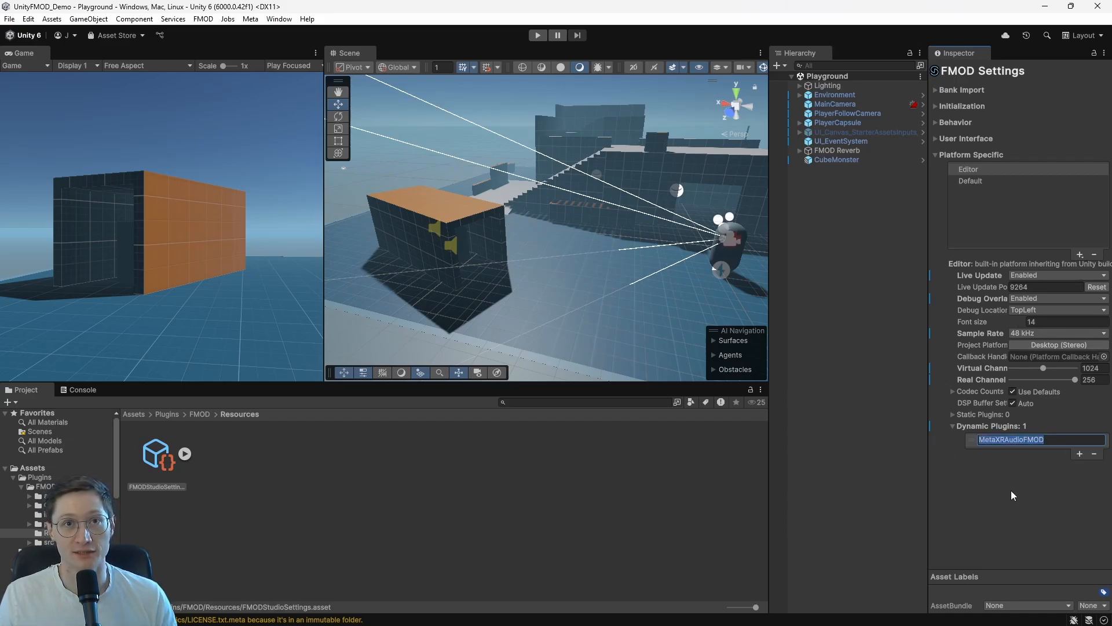
{"action": "left_click", "coordinate": [997, 471]}
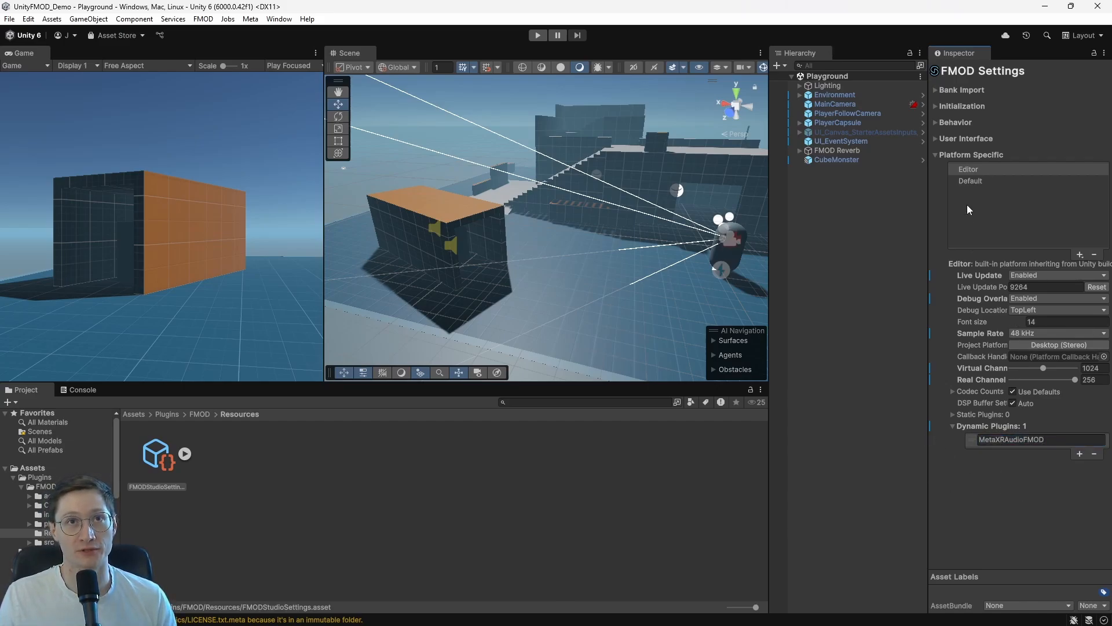
{"action": "left_click", "coordinate": [972, 181]}
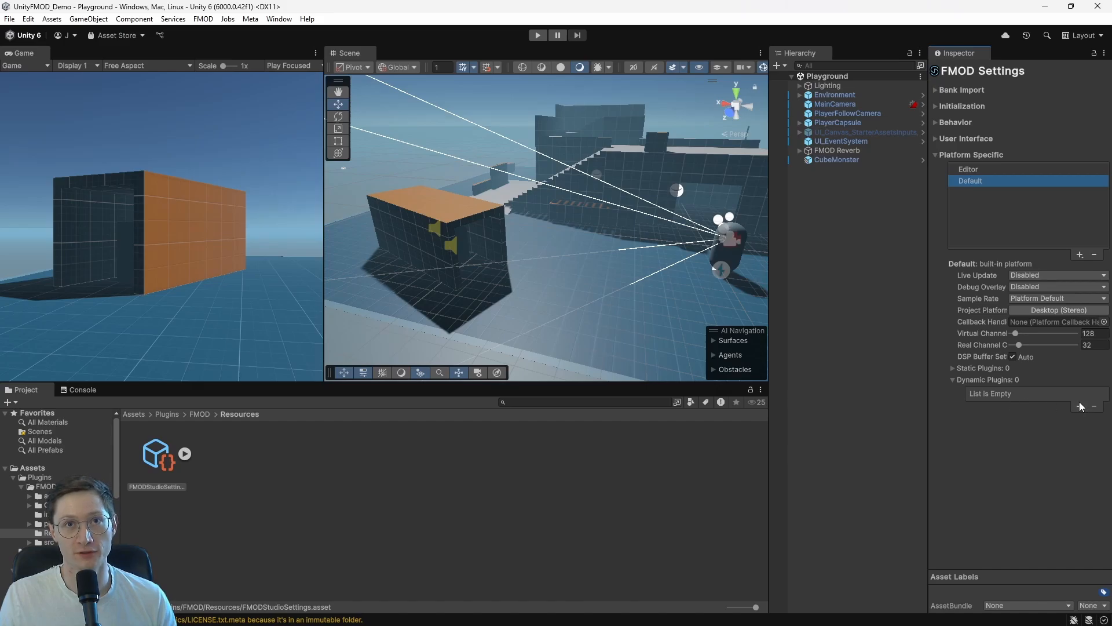
{"action": "left_click", "coordinate": [1048, 398]}
{"action": "key", "text": "ctrl+v"}
{"action": "left_click", "coordinate": [998, 456]}
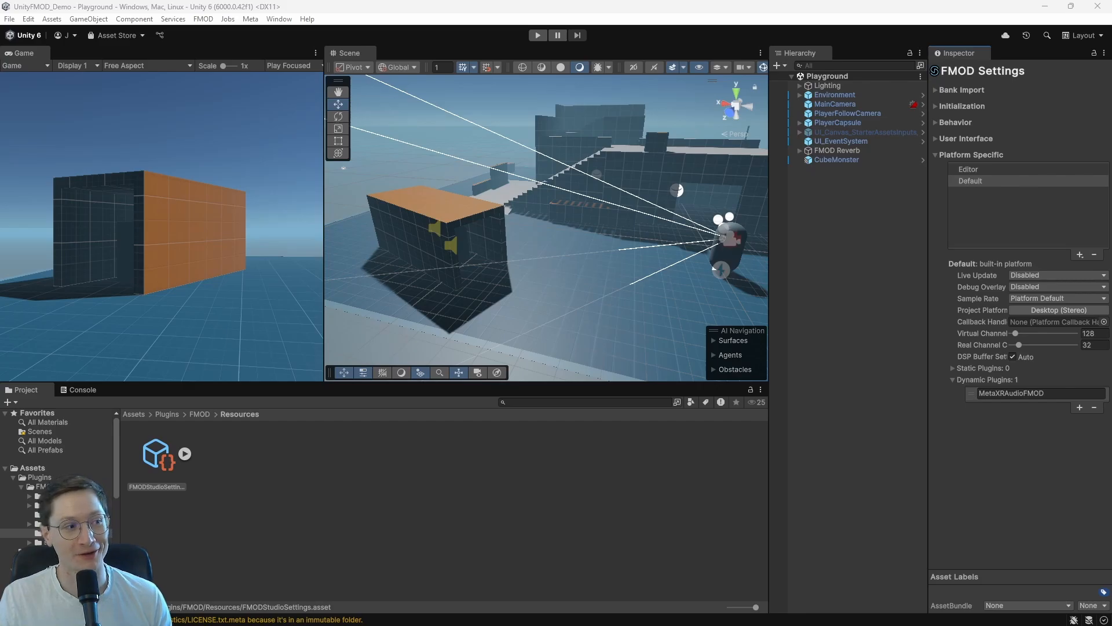
- Switch to FMOD Studio, open the Monster Grunting event and examine the Meta plug-in effects available for its master track
{"action": "left_click_drag", "start_coordinate": [811, 625], "coordinate": [705, 95]}
{"action": "double_click", "coordinate": [705, 95]}
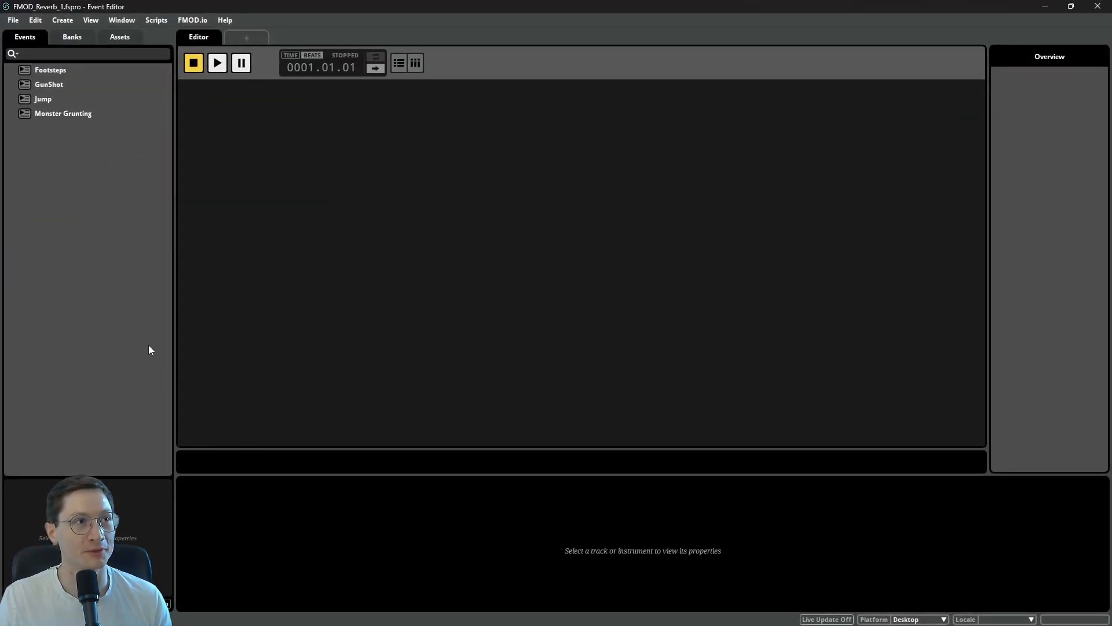
{"action": "left_click", "coordinate": [77, 116]}
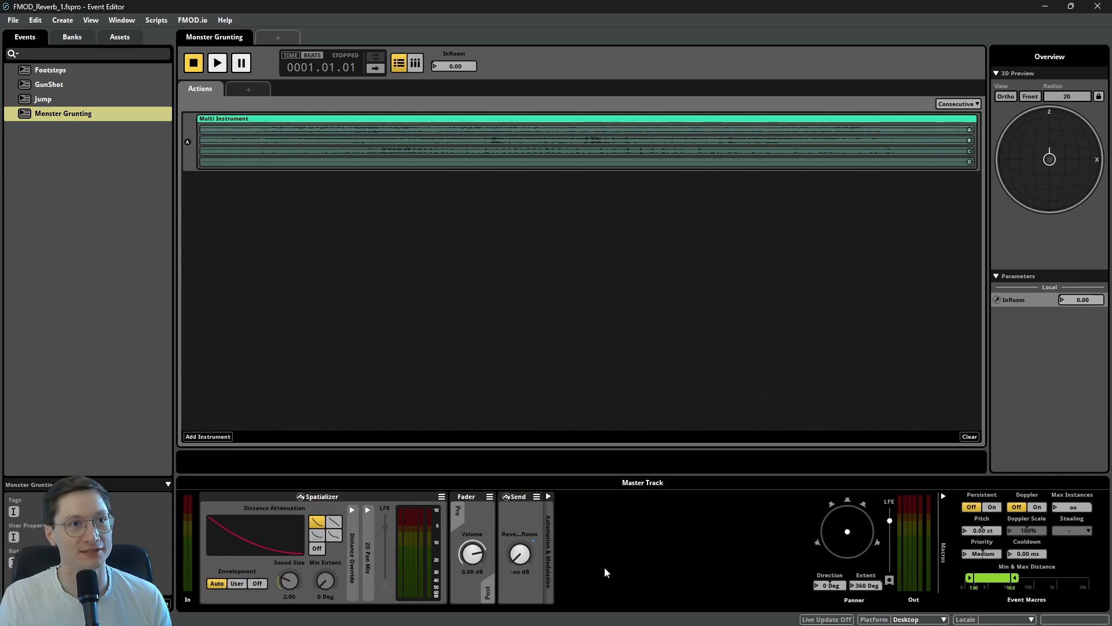
{"action": "right_click", "coordinate": [604, 567]}
{"action": "mouse_move", "coordinate": [667, 574]}
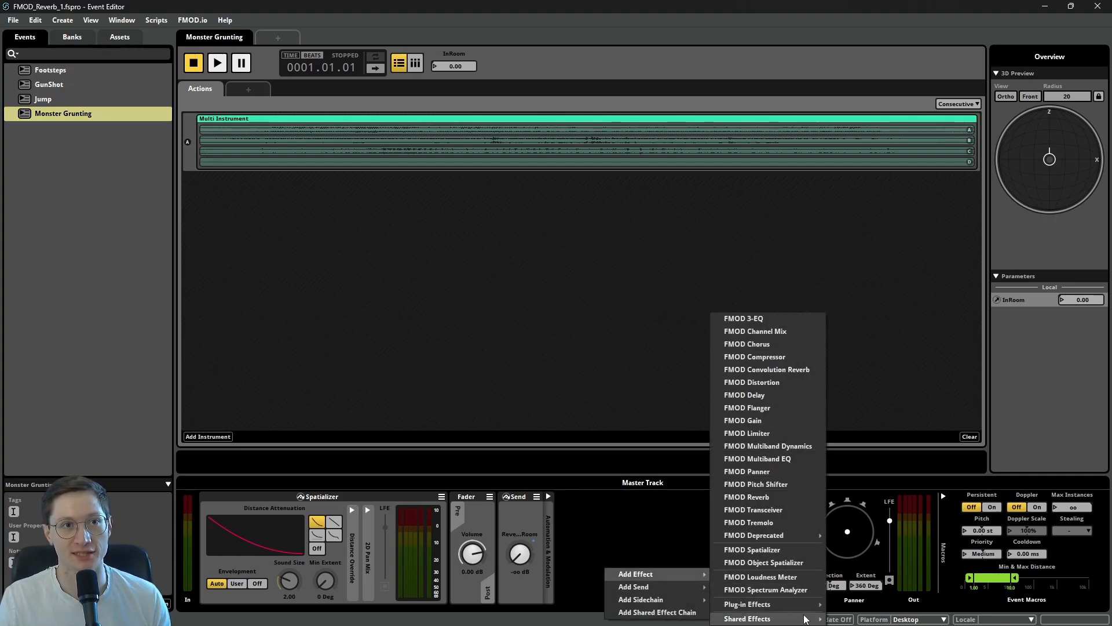
{"action": "mouse_move", "coordinate": [808, 603]}
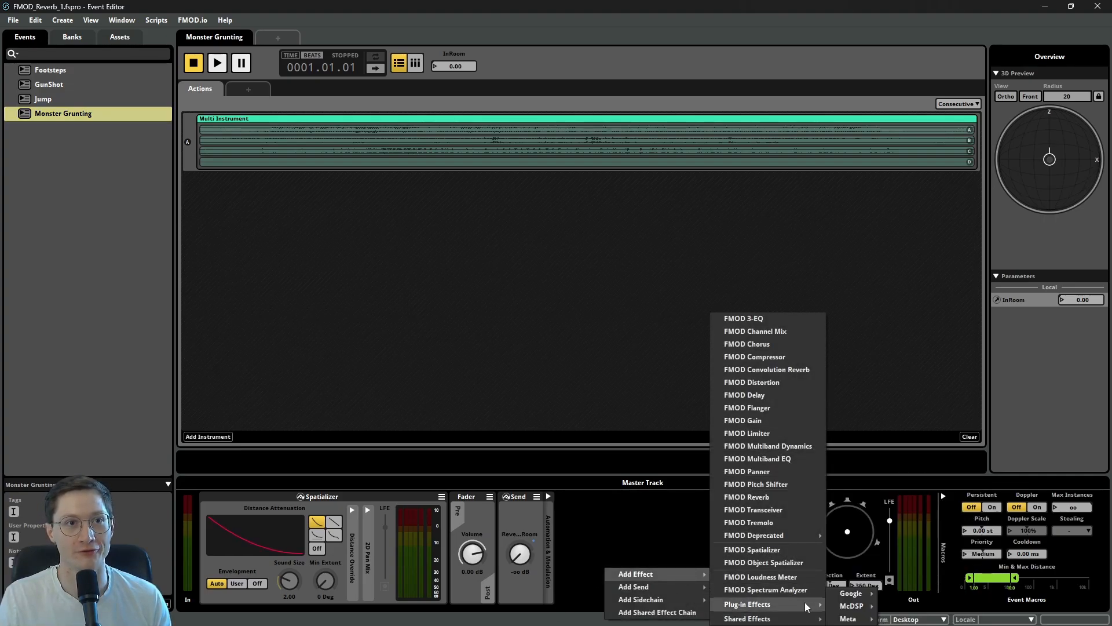
{"action": "mouse_move", "coordinate": [850, 618]}
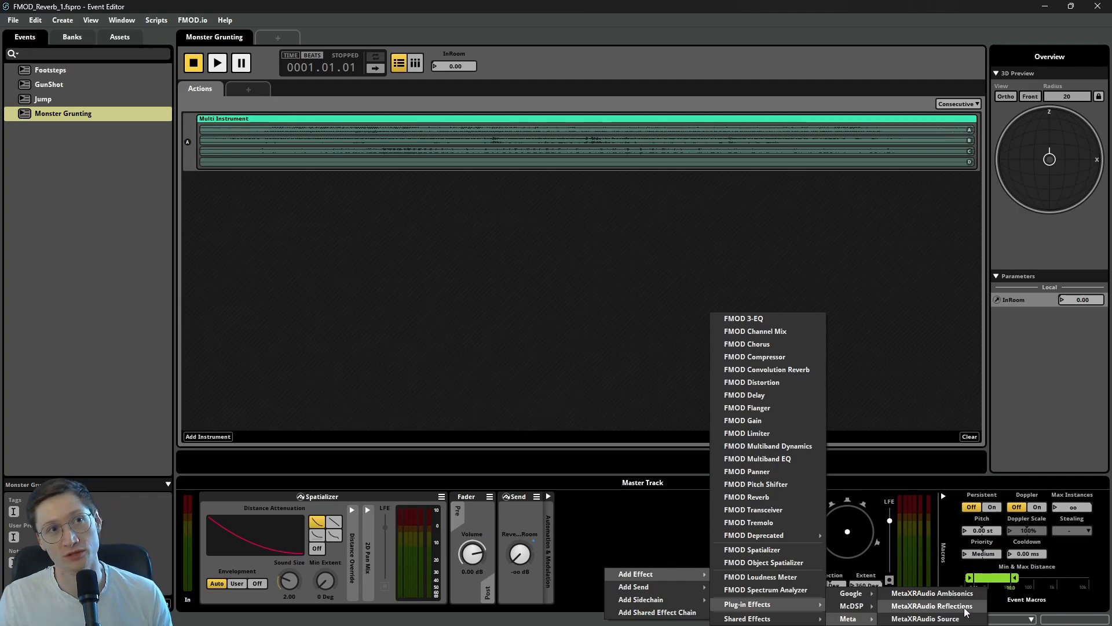
{"action": "left_click", "coordinate": [648, 532]}
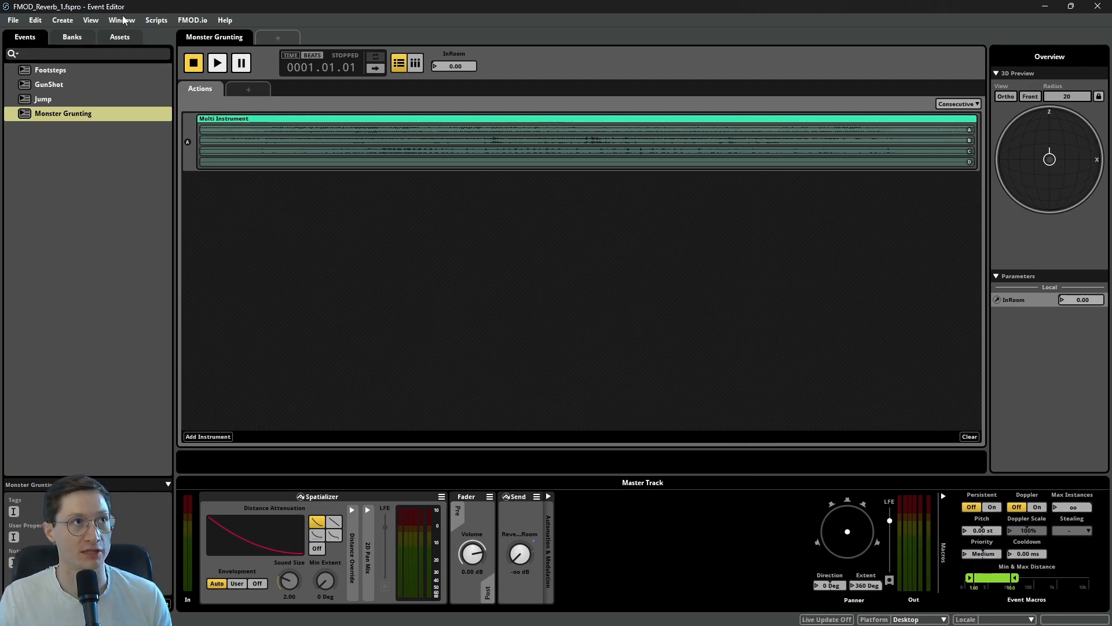
- Open the Mixer and add the MetaXRAudio Reflections plug-in effect after the fader on the Master Bus
{"action": "left_click", "coordinate": [123, 20]}
{"action": "left_click", "coordinate": [146, 100]}
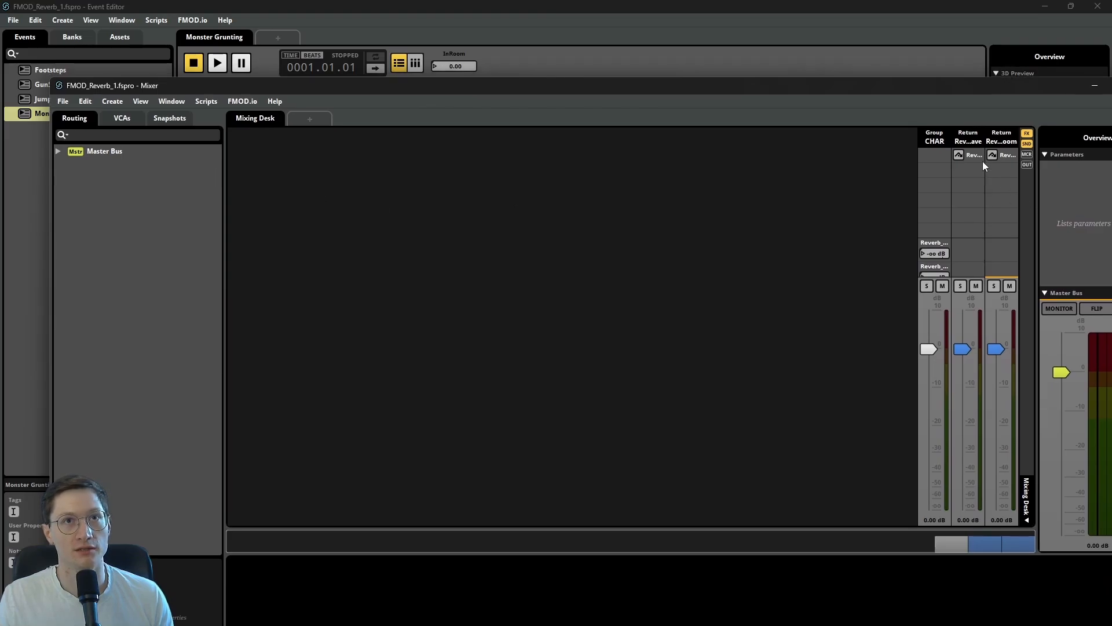
{"action": "left_click", "coordinate": [155, 150]}
{"action": "double_click", "coordinate": [392, 89]}
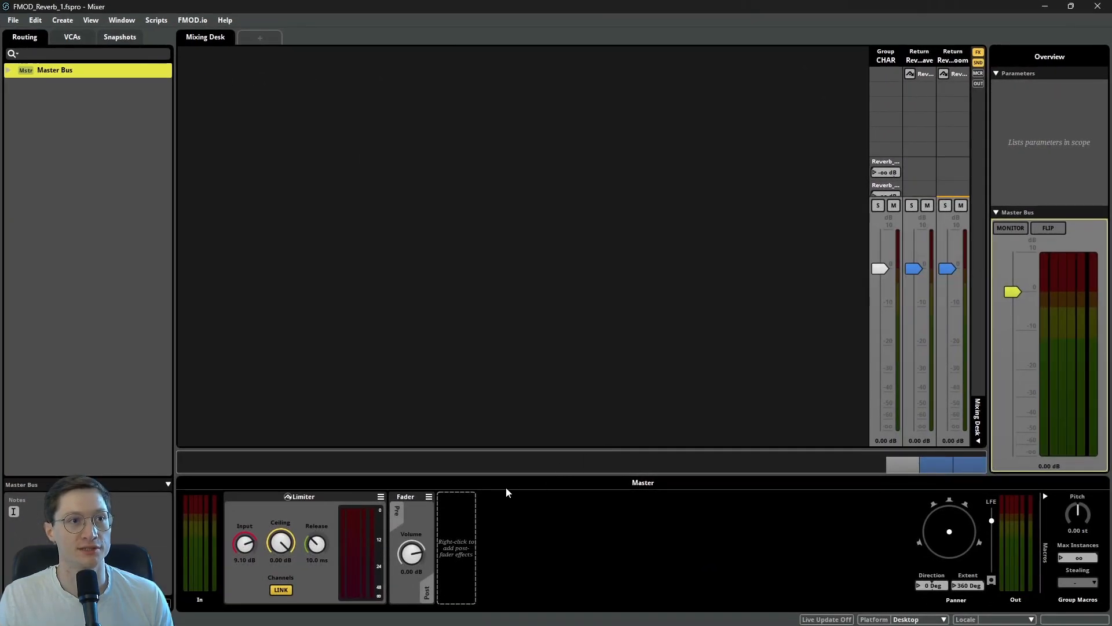
{"action": "right_click", "coordinate": [555, 551]}
{"action": "mouse_move", "coordinate": [606, 559]}
{"action": "mouse_move", "coordinate": [690, 618]}
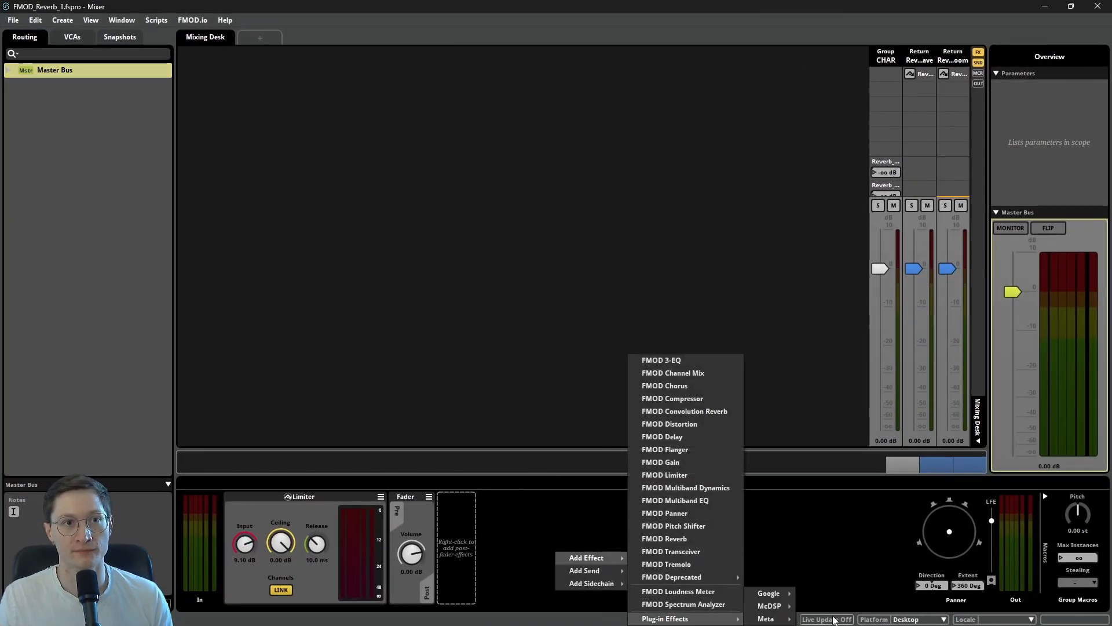
{"action": "mouse_move", "coordinate": [765, 619]}
{"action": "left_click", "coordinate": [860, 607]}
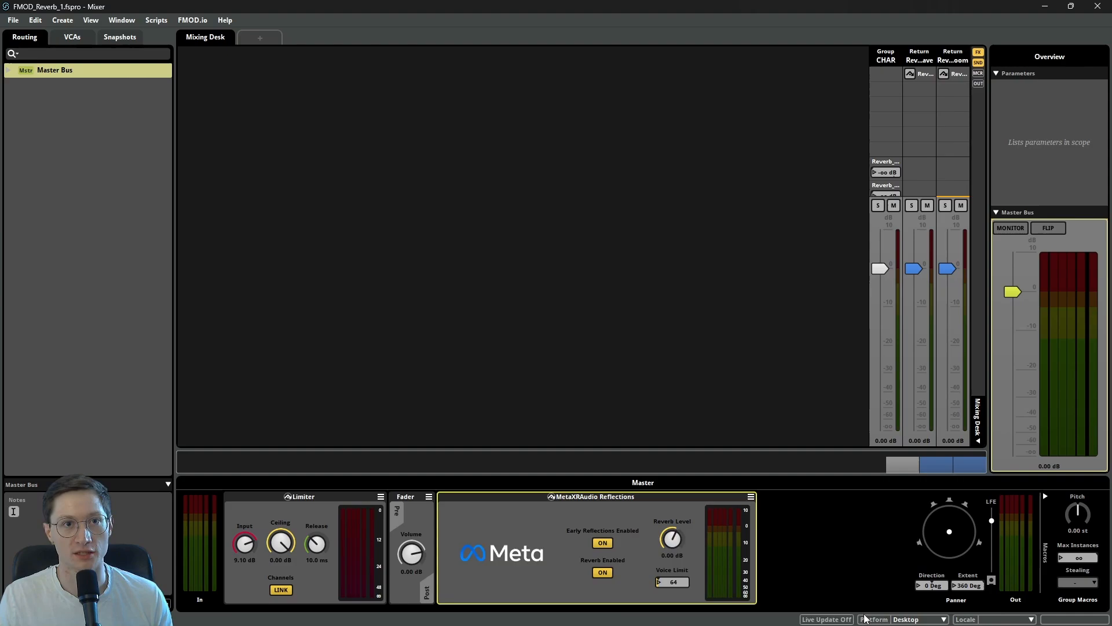
{"action": "left_click", "coordinate": [843, 543]}
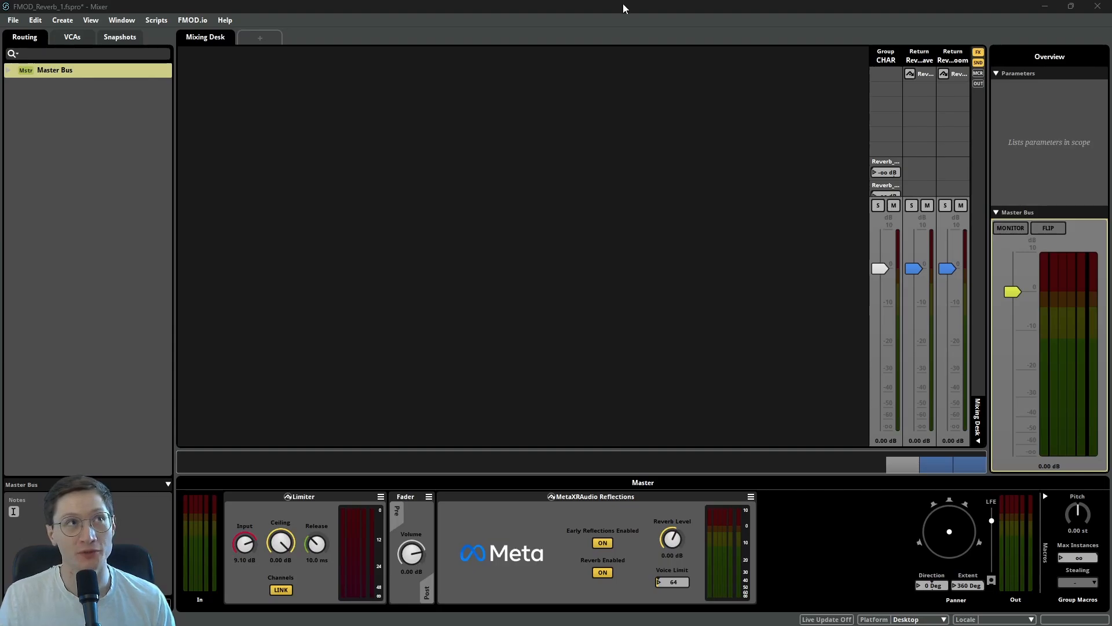
- Add the MetaXRAudio Source plug-in effect after the fader on the Talking event's master track
{"action": "left_click", "coordinate": [624, 5]}
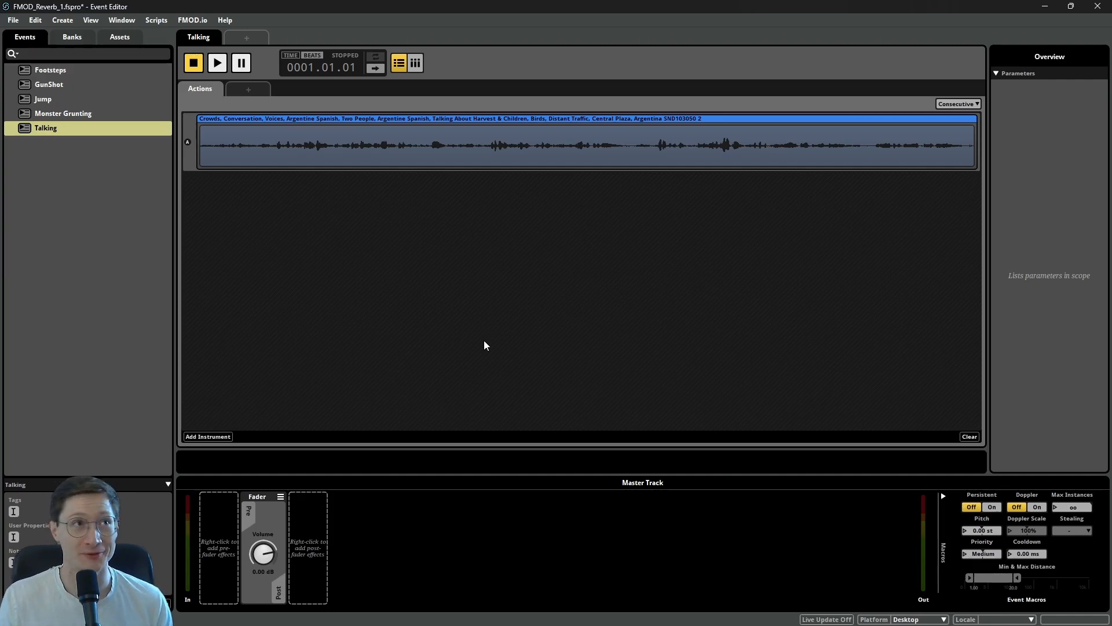
{"action": "left_click", "coordinate": [327, 145]}
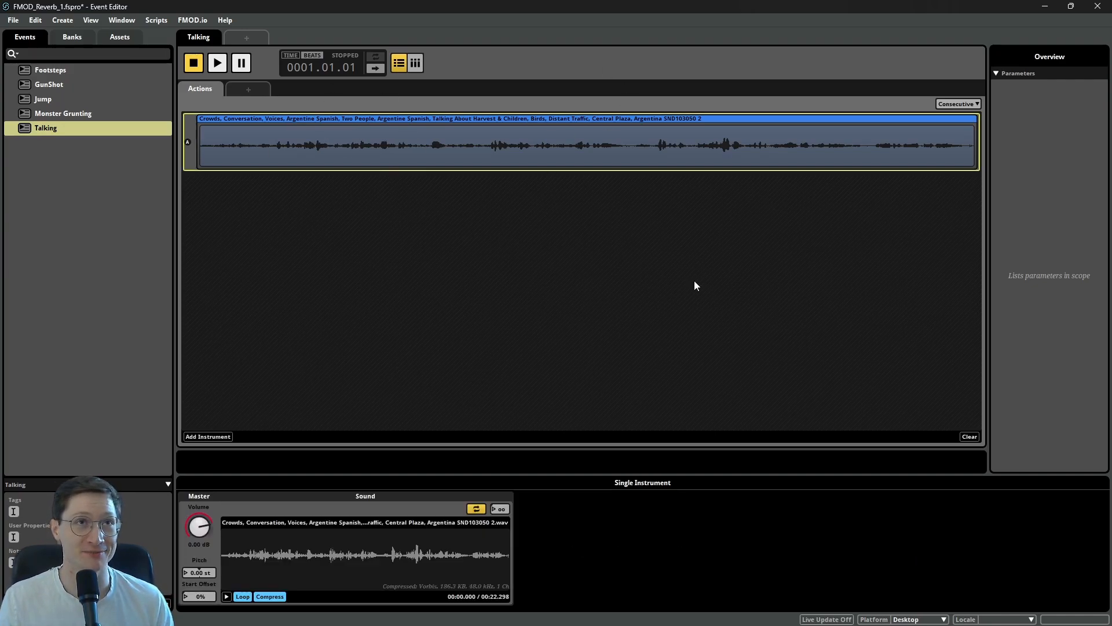
{"action": "left_click", "coordinate": [522, 244]}
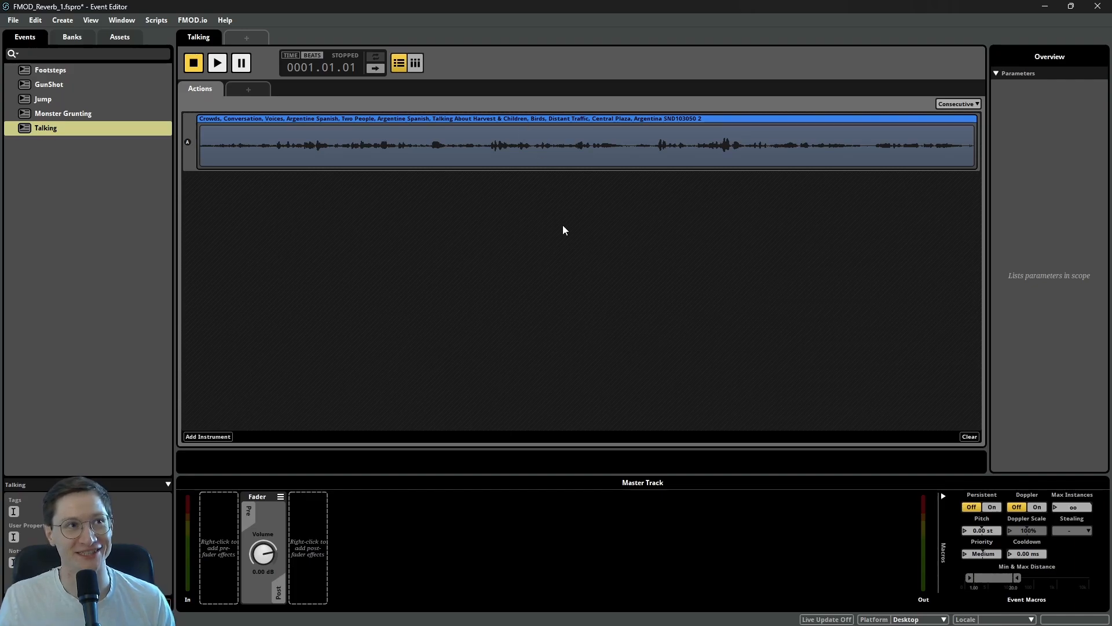
{"action": "right_click", "coordinate": [318, 523]}
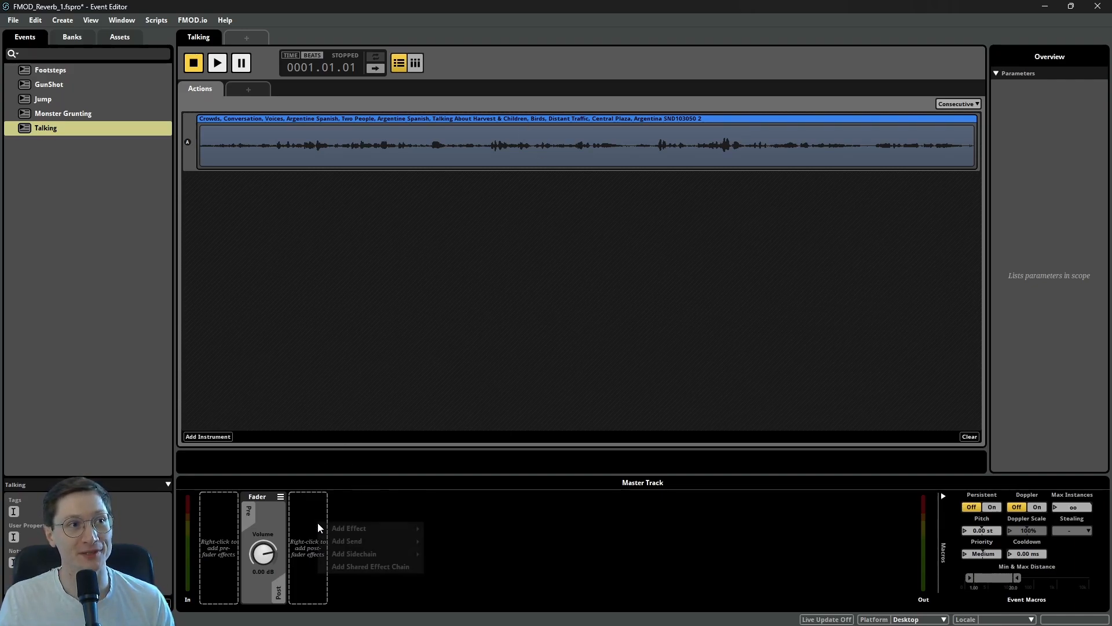
{"action": "mouse_move", "coordinate": [380, 529]}
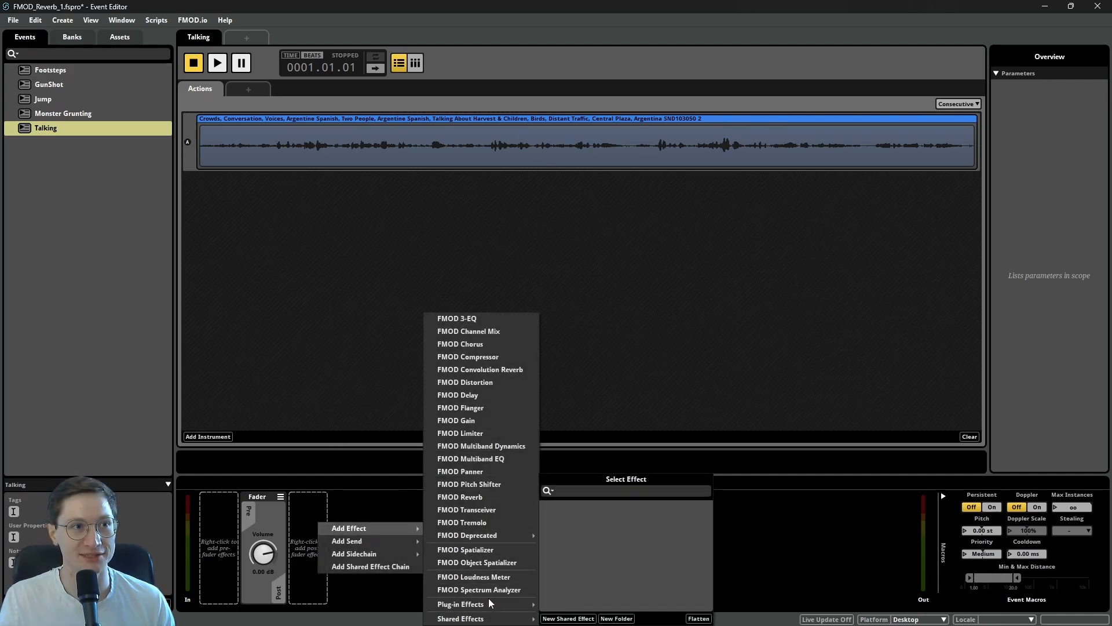
{"action": "mouse_move", "coordinate": [489, 606]}
{"action": "mouse_move", "coordinate": [566, 618]}
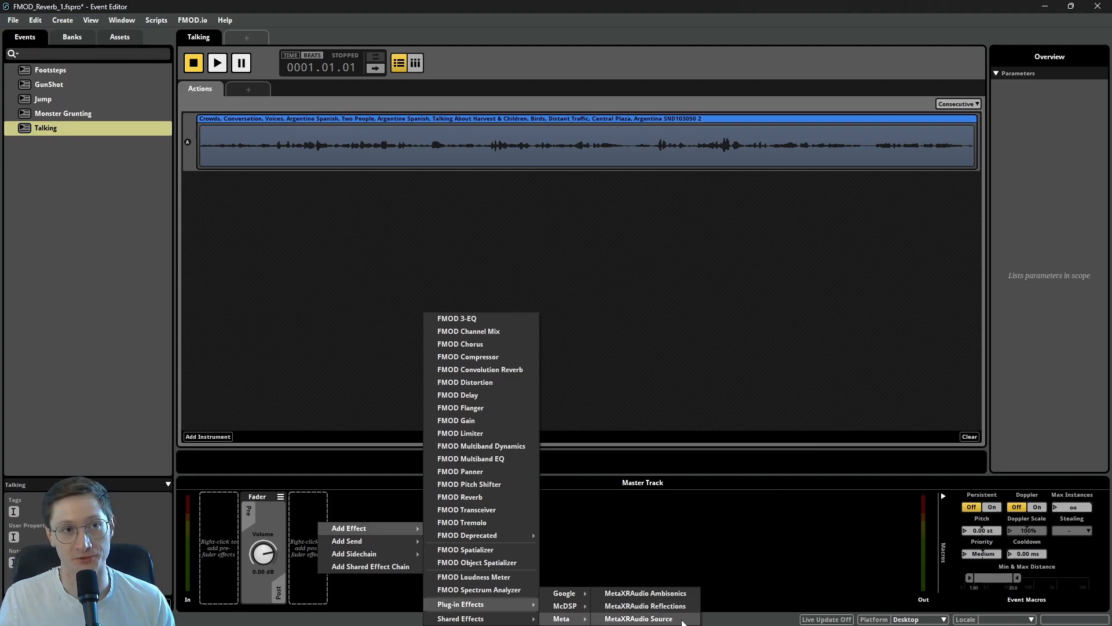
{"action": "left_click", "coordinate": [638, 618]}
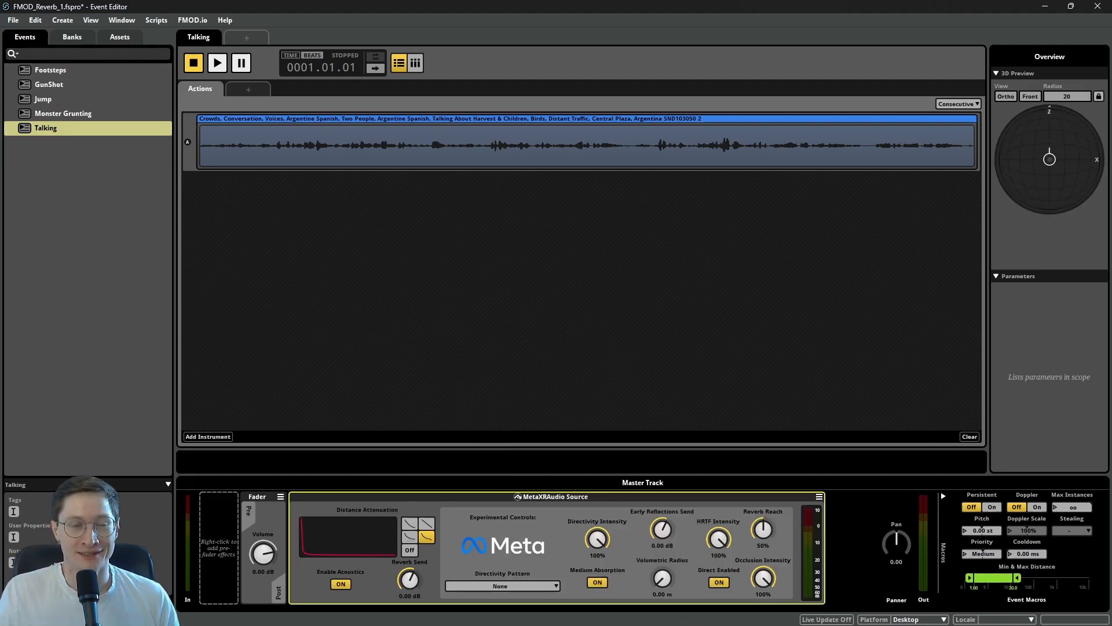
- Try an FMOD Spatializer after the MetaXRAudio Source effect on the Talking event's master track, and remove it again
{"action": "right_click", "coordinate": [849, 549]}
{"action": "mouse_move", "coordinate": [903, 557]}
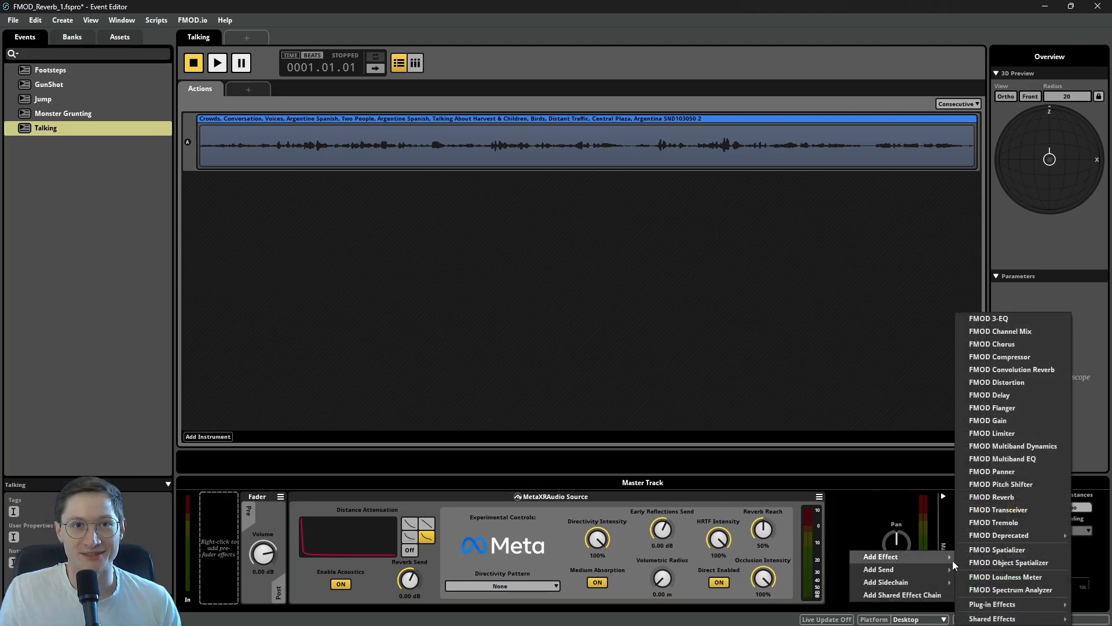
{"action": "left_click", "coordinate": [986, 551]}
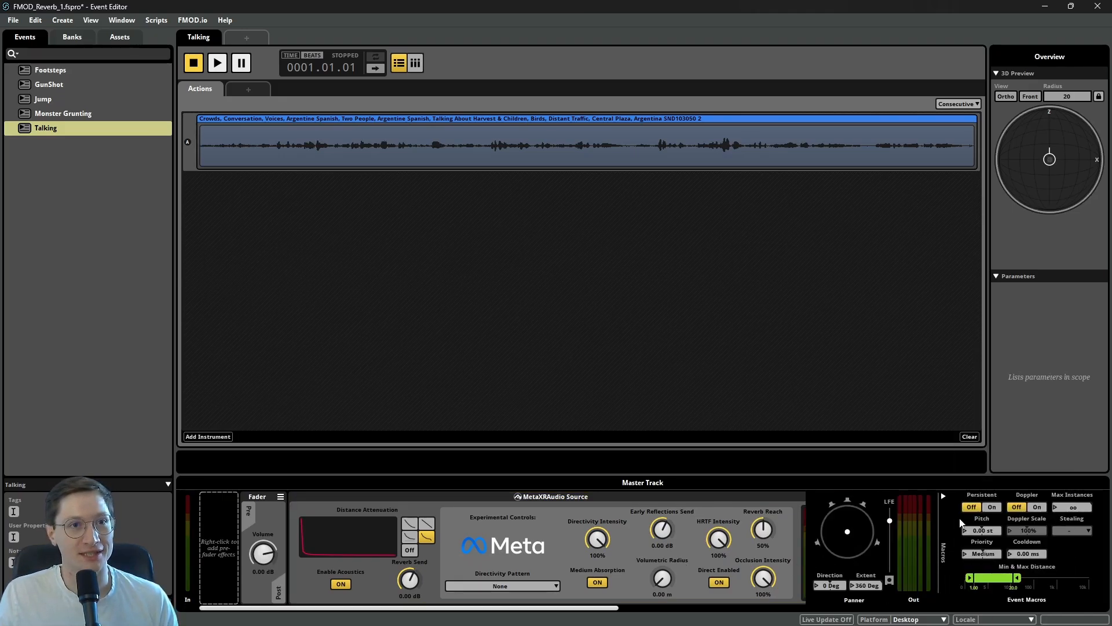
{"action": "left_click", "coordinate": [943, 498]}
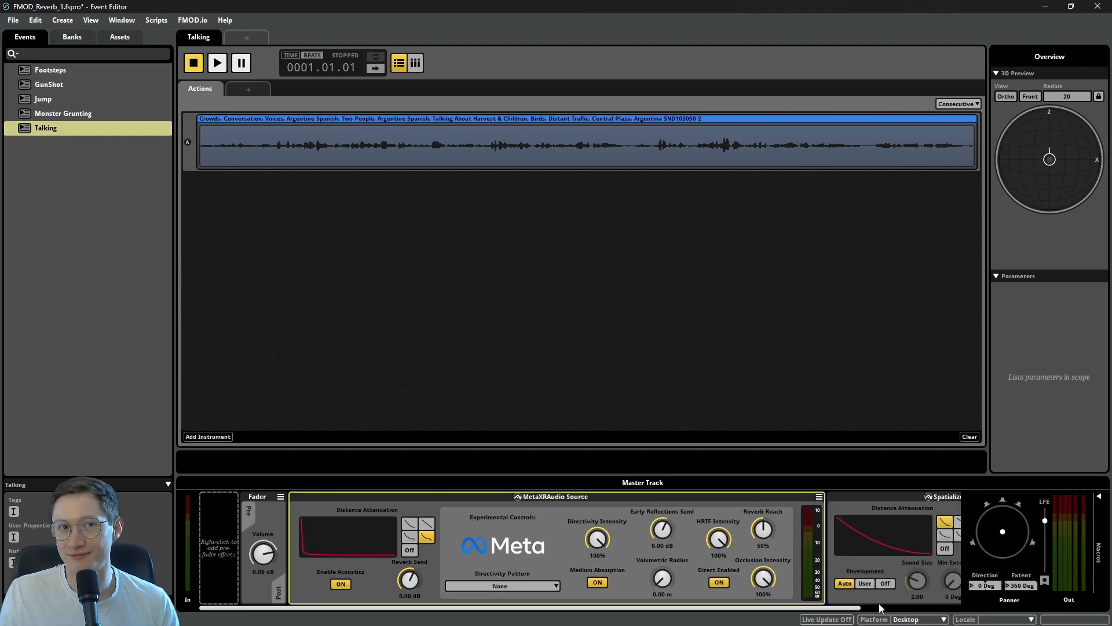
{"action": "left_click_drag", "start_coordinate": [841, 607], "coordinate": [983, 610]}
{"action": "left_click", "coordinate": [873, 508]}
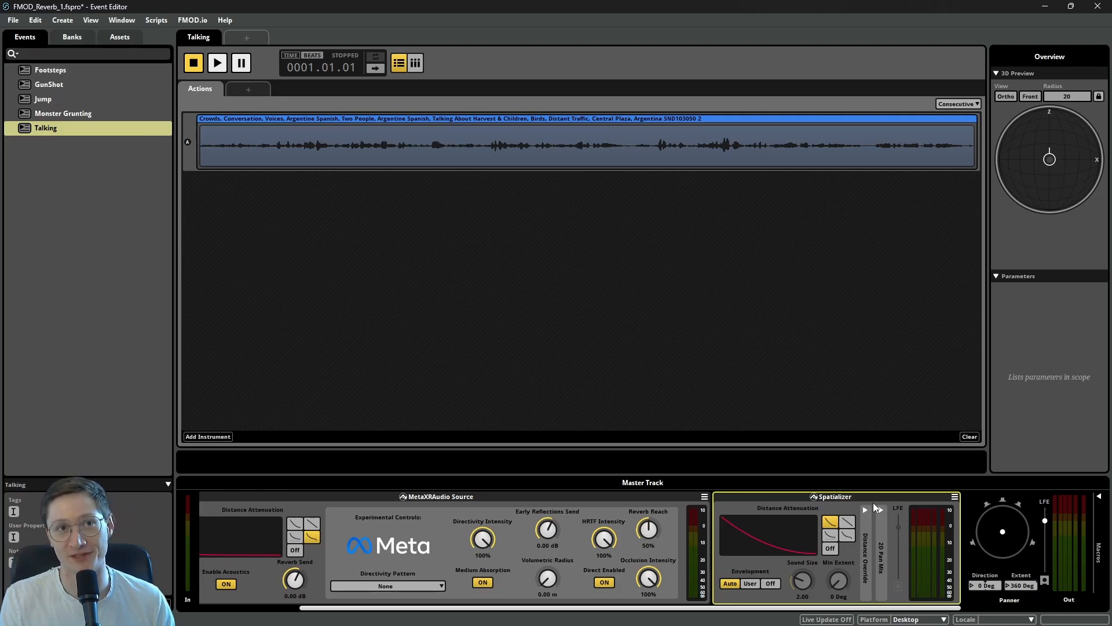
{"action": "key", "text": "Delete"}
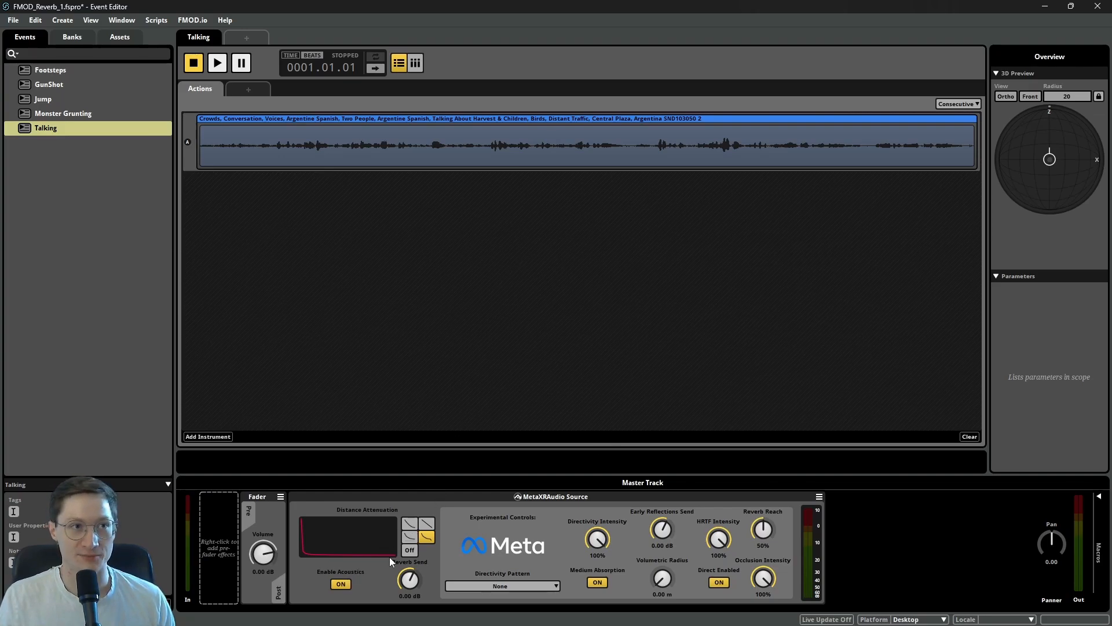
- Try the different distance attenuation curves of the MetaXRAudio Source effect and return to the original curve
{"action": "left_click", "coordinate": [412, 524]}
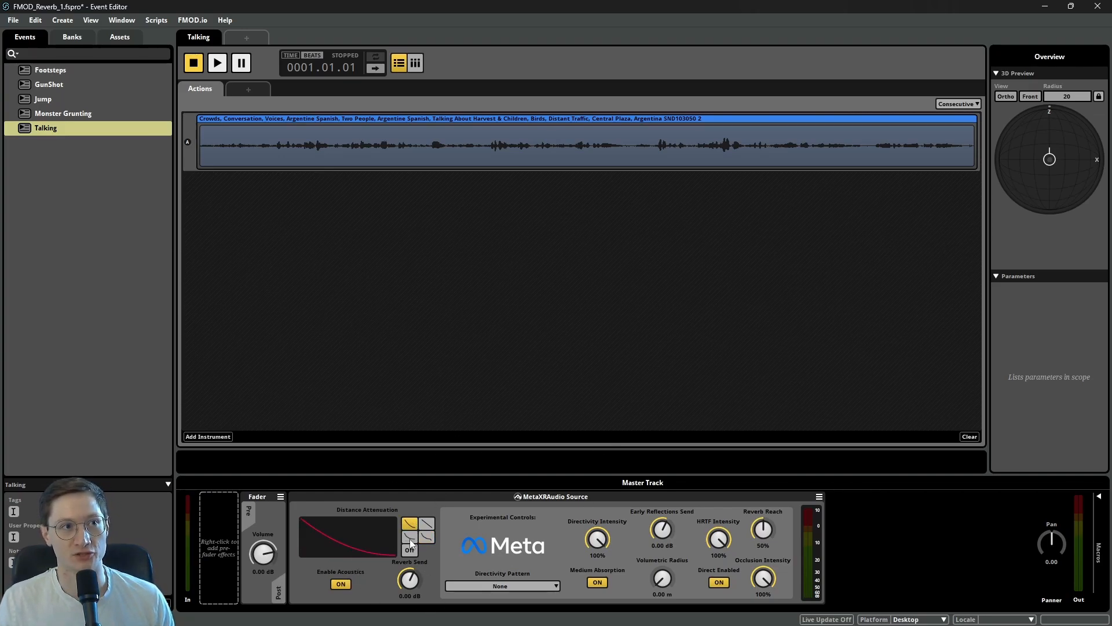
{"action": "left_click", "coordinate": [427, 536]}
{"action": "left_click", "coordinate": [427, 523]}
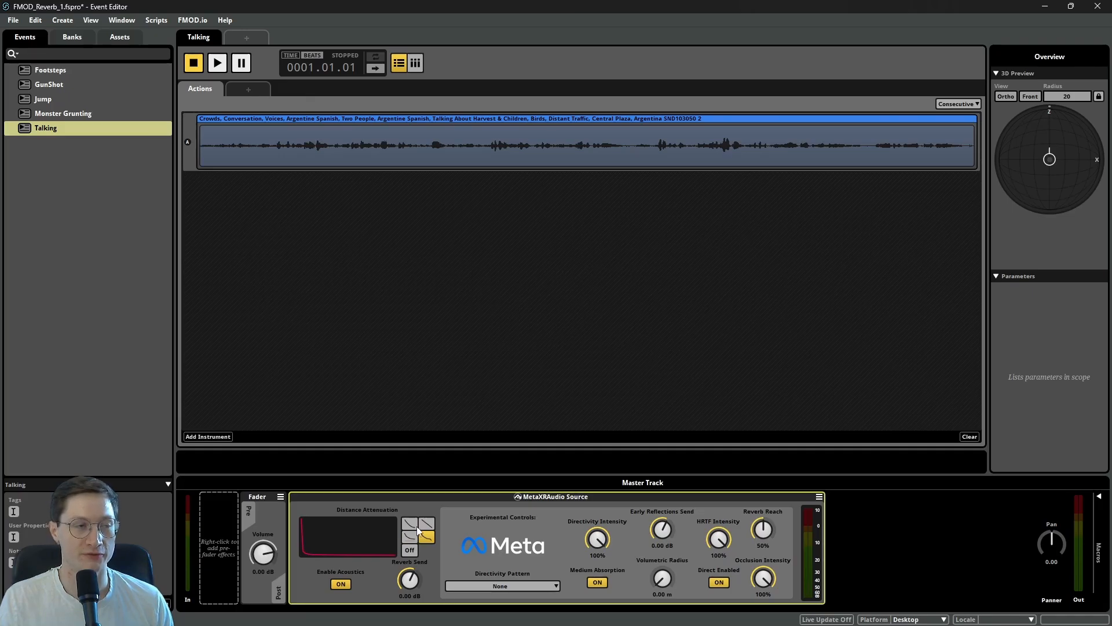
{"action": "left_click", "coordinate": [411, 538]}
{"action": "left_click", "coordinate": [428, 537]}
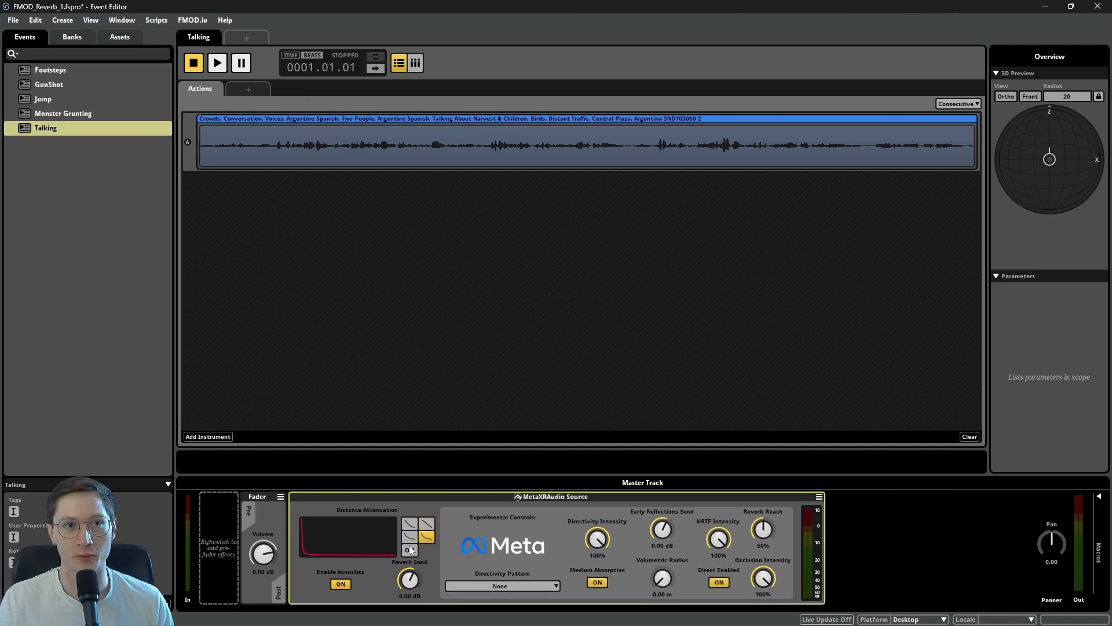
- Switch to Unity and create a 3D Cube object in the Playground scene
{"action": "left_click", "coordinate": [705, 148]}
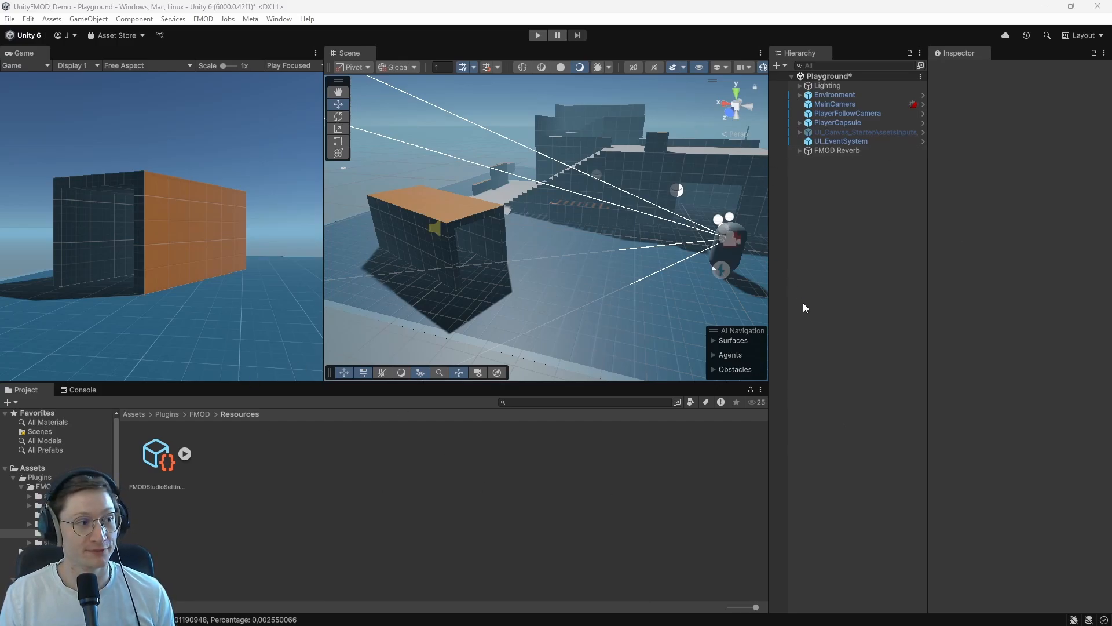
{"action": "right_click", "coordinate": [852, 190]}
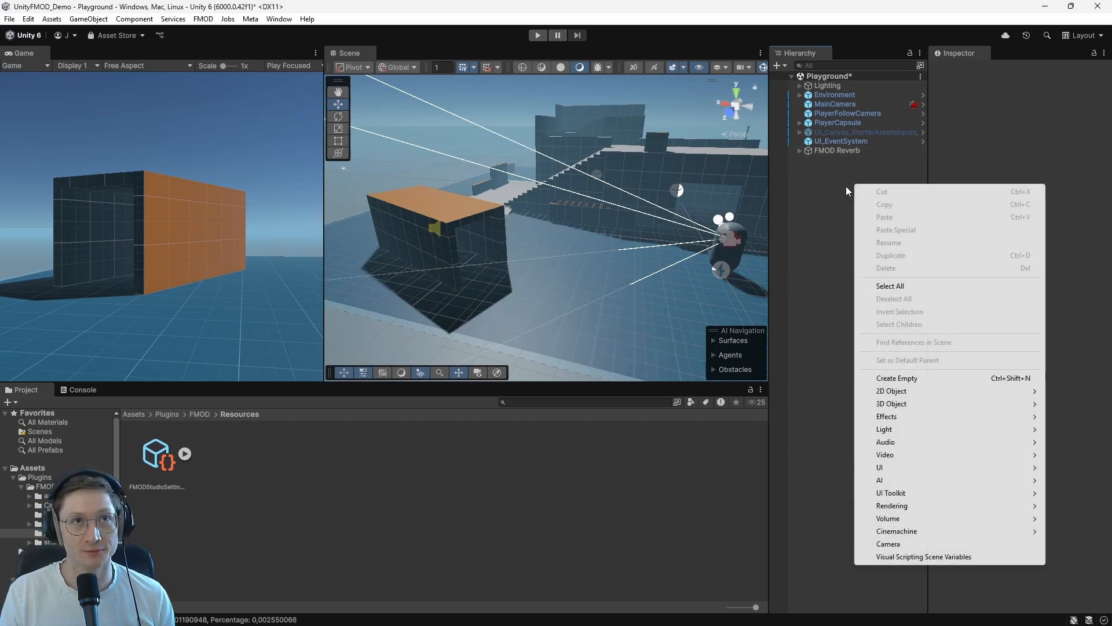
{"action": "mouse_move", "coordinate": [931, 408]}
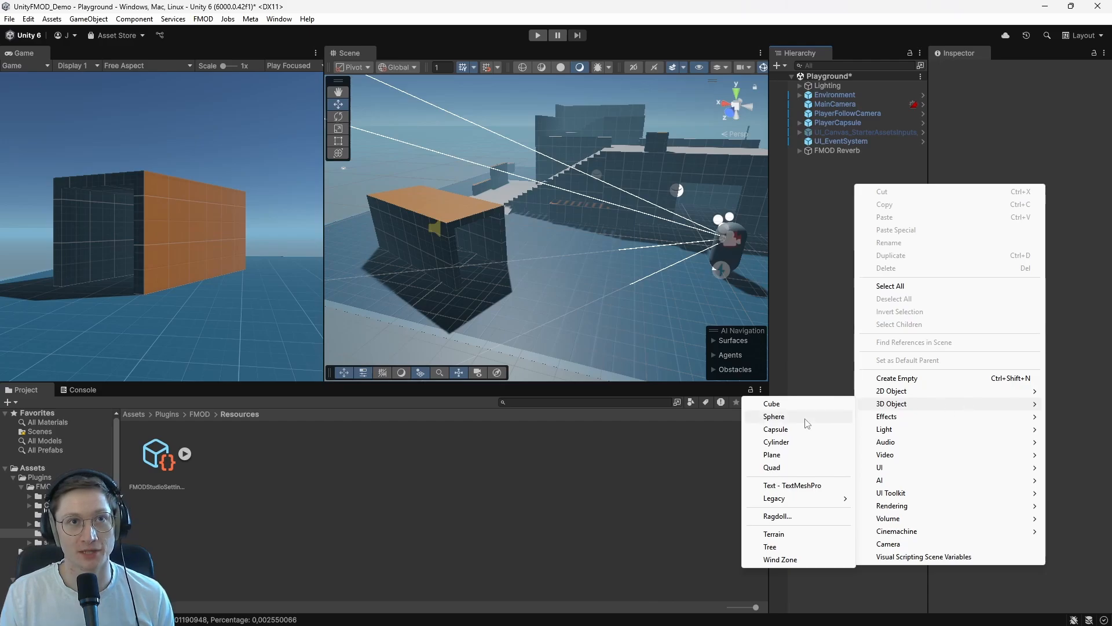
{"action": "left_click", "coordinate": [774, 403]}
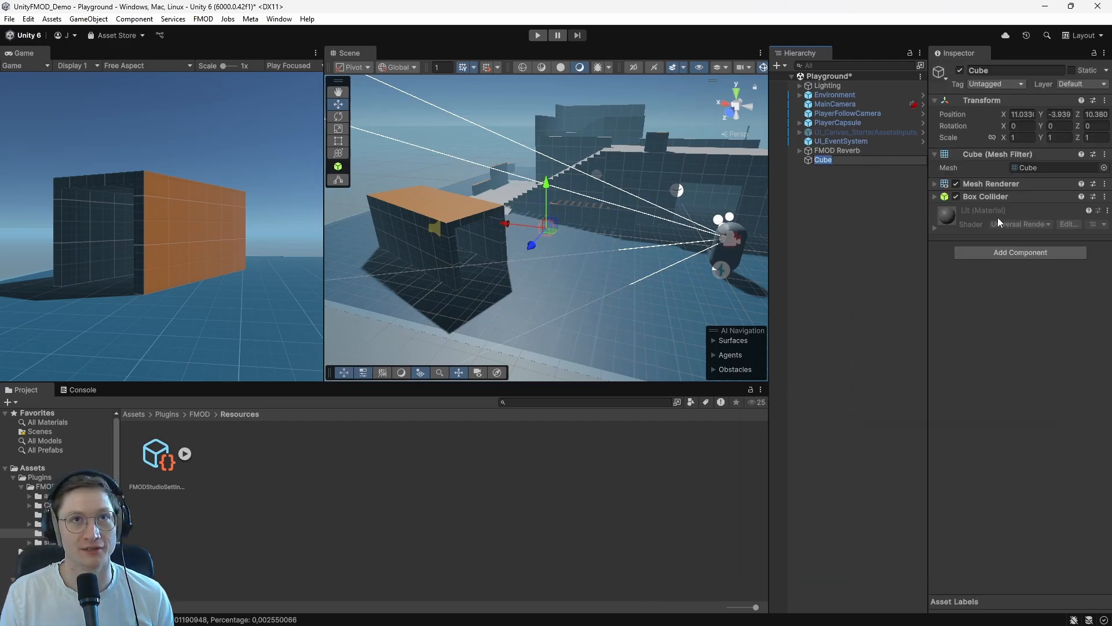
{"action": "left_click", "coordinate": [898, 286]}
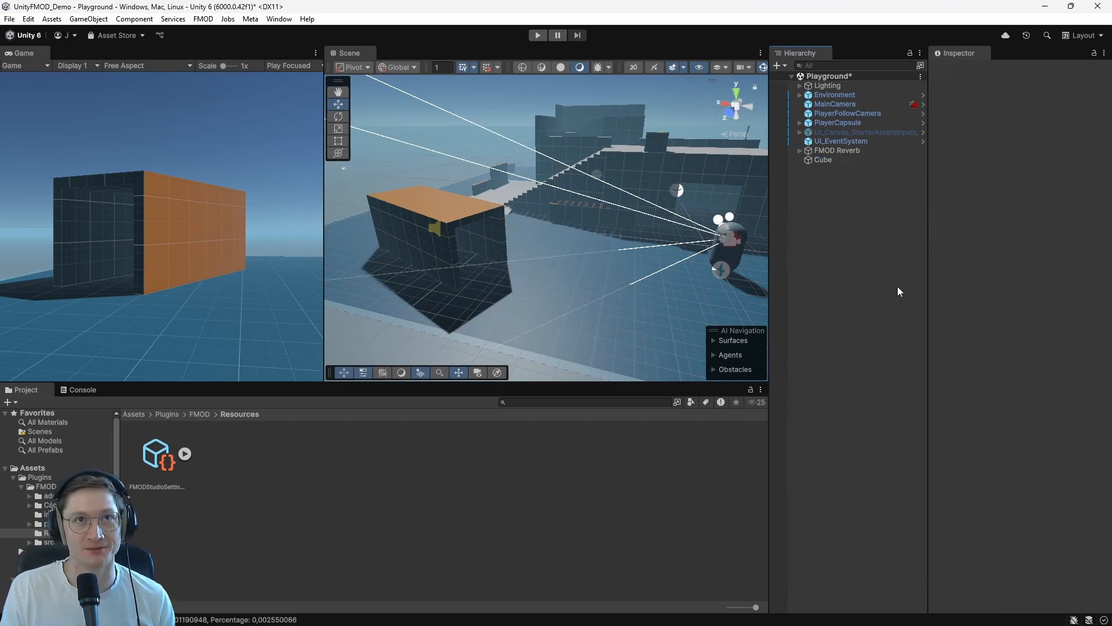
- Add an FMOD Studio Event Emitter component to the cube and assign event:/Talking to it from the FMOD Events browser
{"action": "left_click", "coordinate": [827, 161]}
{"action": "left_click", "coordinate": [1008, 252]}
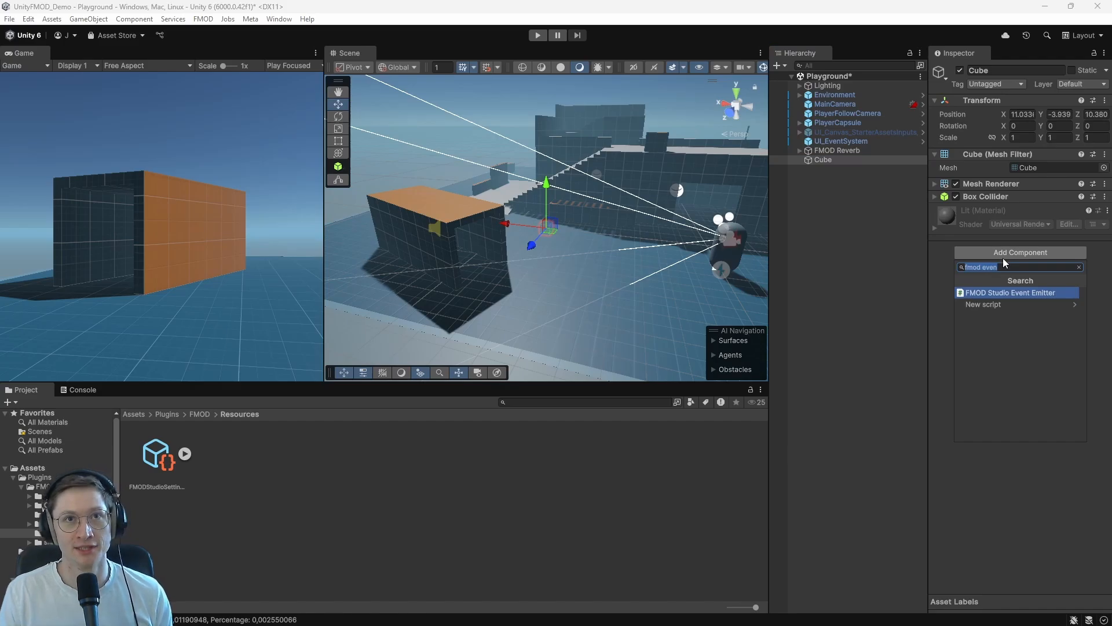
{"action": "left_click", "coordinate": [1003, 292]}
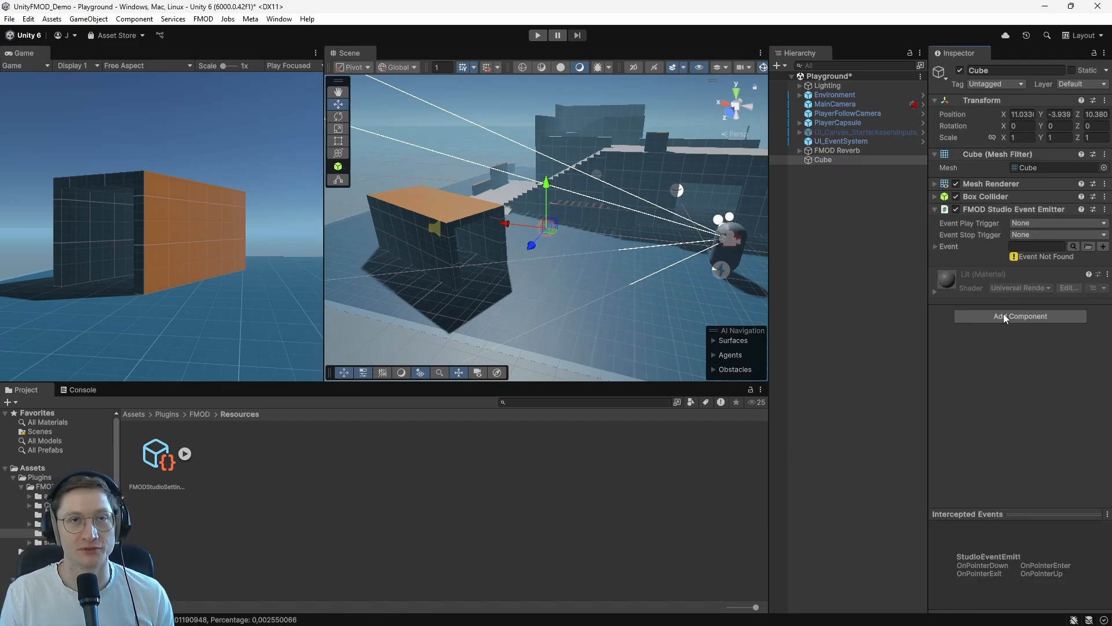
{"action": "left_click_drag", "start_coordinate": [456, 625], "coordinate": [492, 85]}
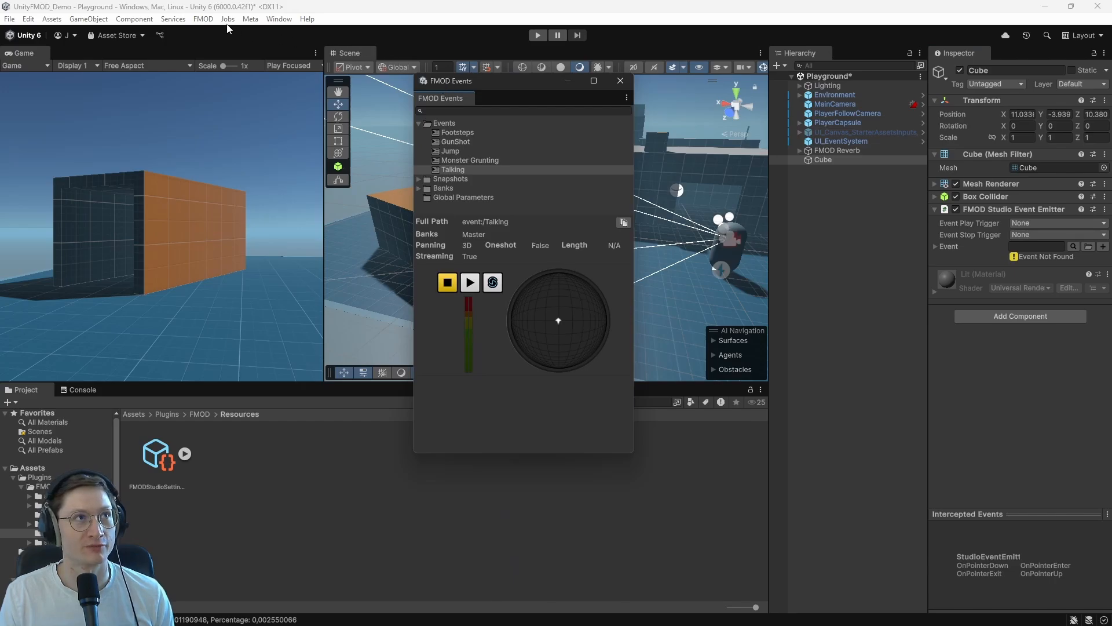
{"action": "left_click_drag", "start_coordinate": [455, 169], "coordinate": [1029, 247]}
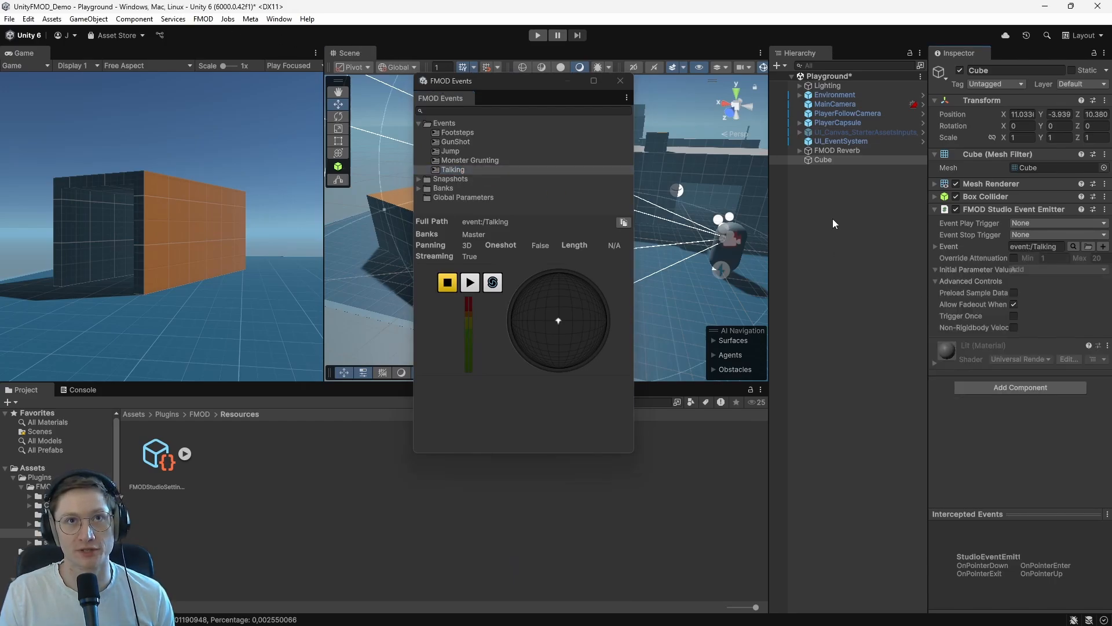
{"action": "left_click", "coordinate": [621, 81]}
- Set the emitter's play trigger to Object Start and stop trigger to Object Destroy, and move the cube to about X 10.56, Y 1.51, Z 21.48
{"action": "left_click", "coordinate": [1072, 223]}
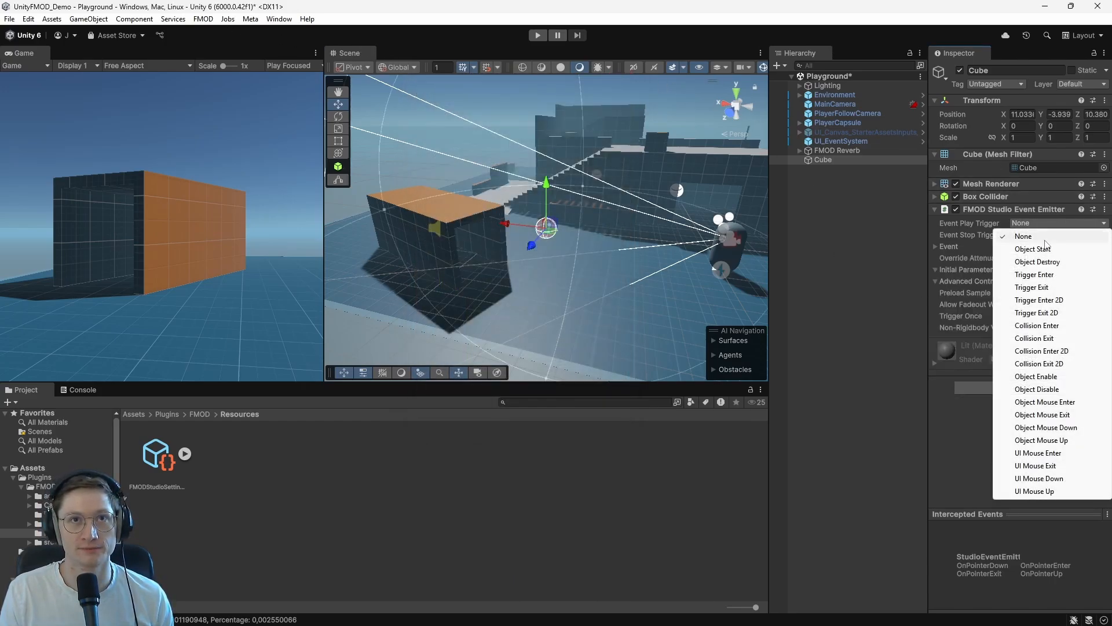
{"action": "left_click", "coordinate": [1033, 249]}
{"action": "left_click", "coordinate": [1043, 235]}
{"action": "left_click", "coordinate": [1036, 274]}
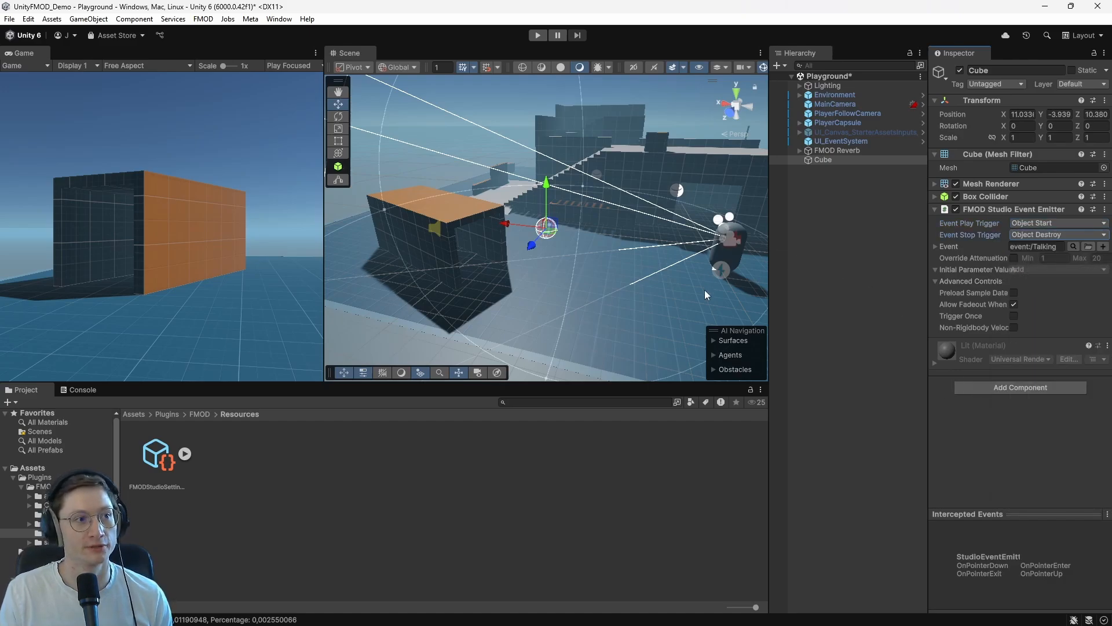
{"action": "left_click_drag", "start_coordinate": [545, 231], "coordinate": [530, 168]}
{"action": "left_click_drag", "start_coordinate": [514, 216], "coordinate": [491, 184]}
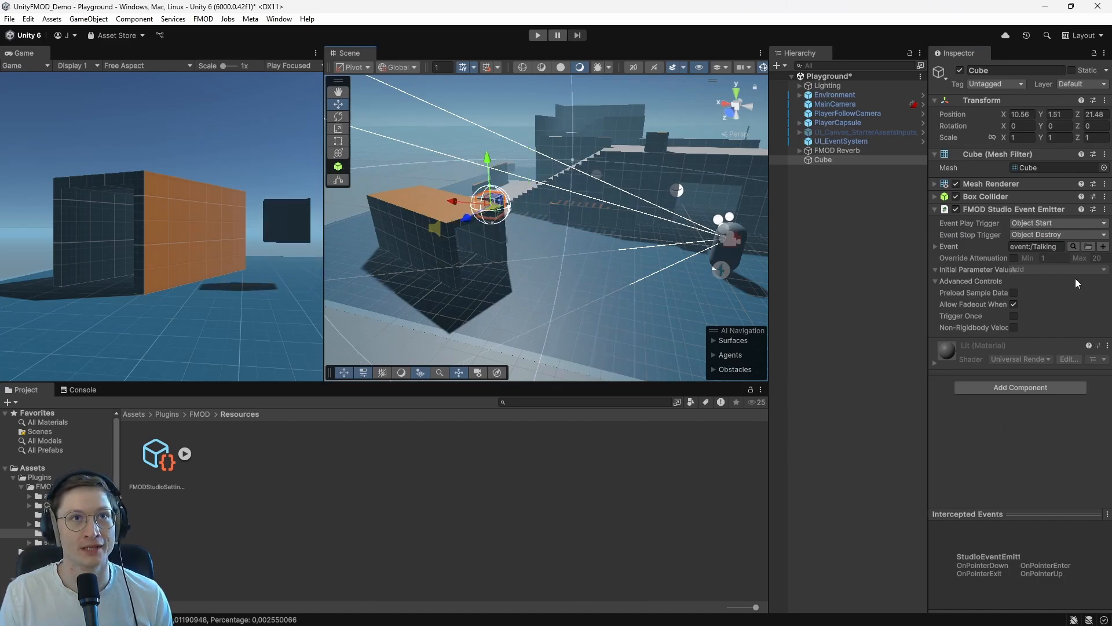
- Play-test the scene, walking around the cube and the orange block to hear the Talking event, and stop the playback
{"action": "left_click", "coordinate": [544, 38]}
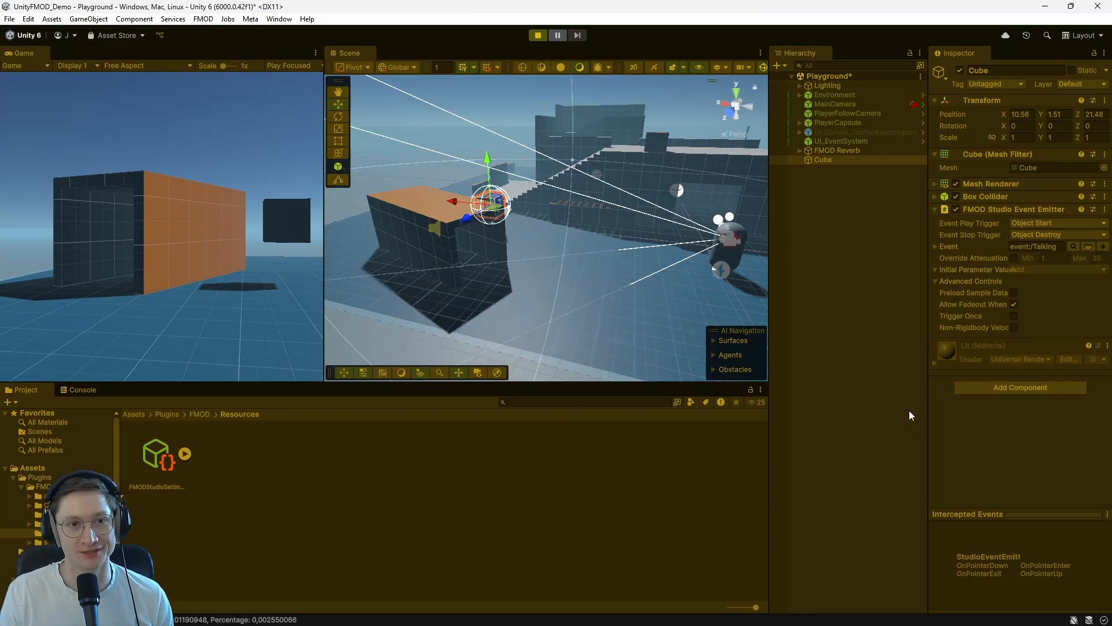
{"action": "key", "text": "w"}
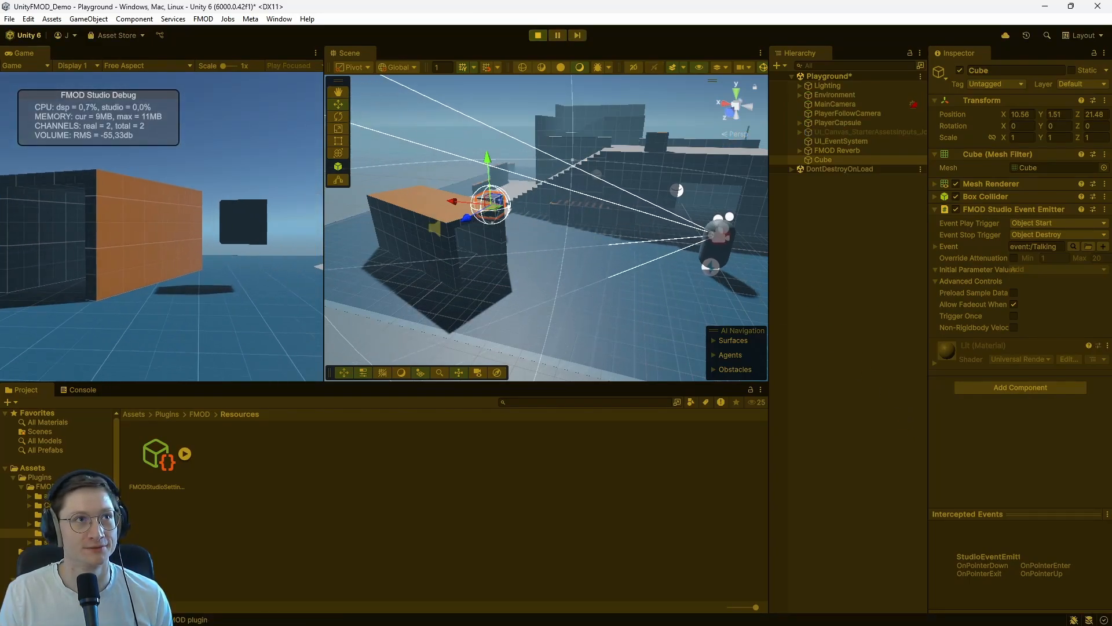
{"action": "key", "text": "w"}
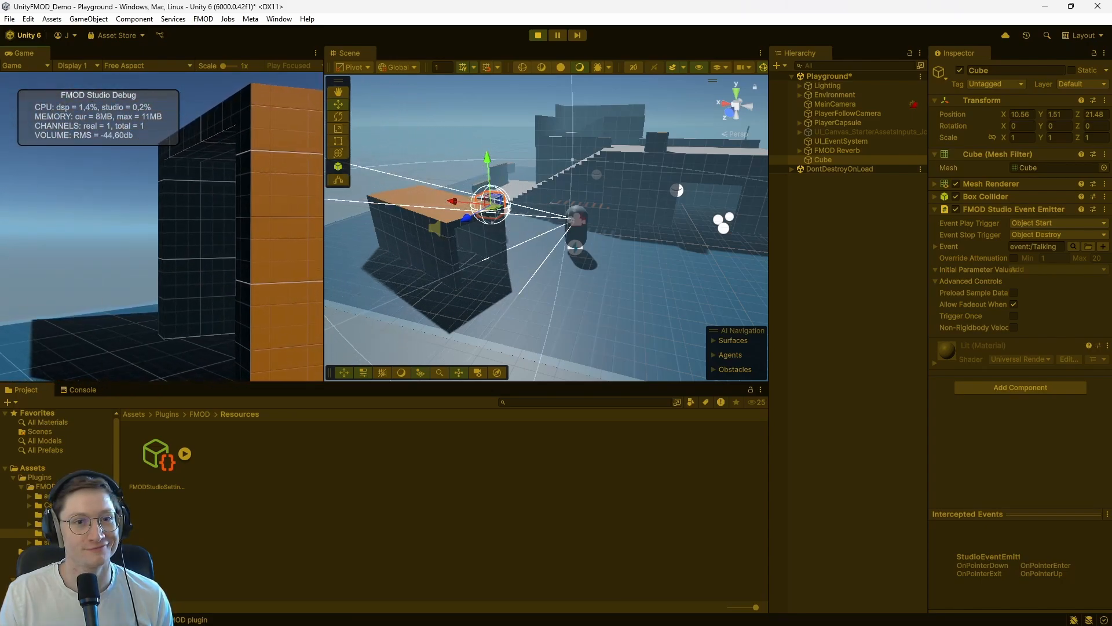
{"action": "left_click", "coordinate": [538, 36]}
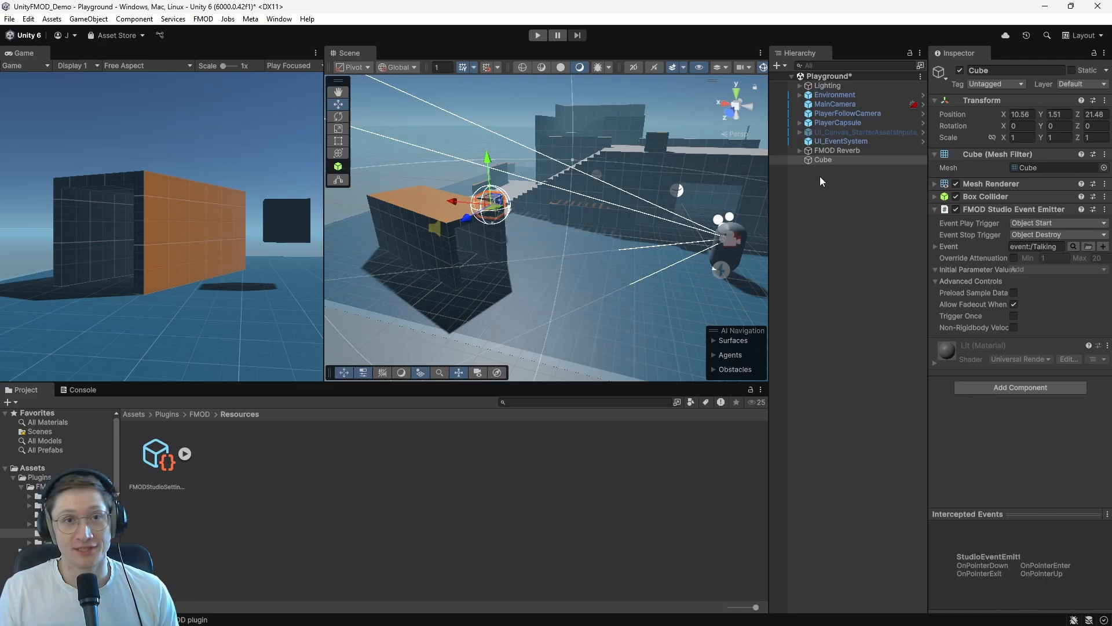
- Create an empty game object at the scene's root level and name it Room Acoustic
{"action": "left_click", "coordinate": [816, 213]}
{"action": "right_click", "coordinate": [829, 206]}
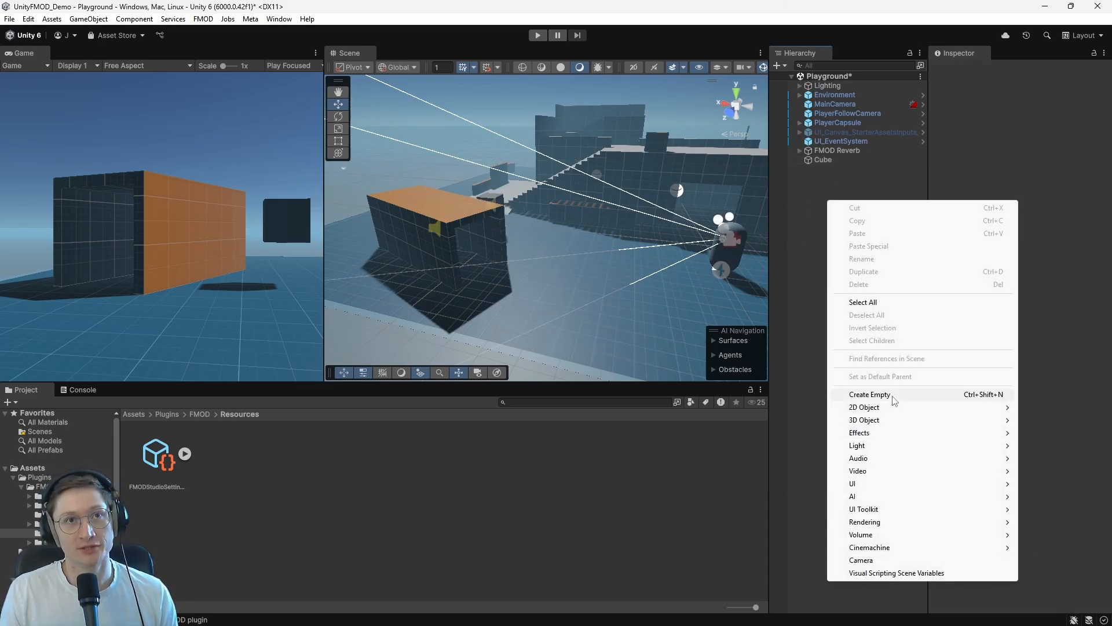
{"action": "left_click", "coordinate": [872, 392]}
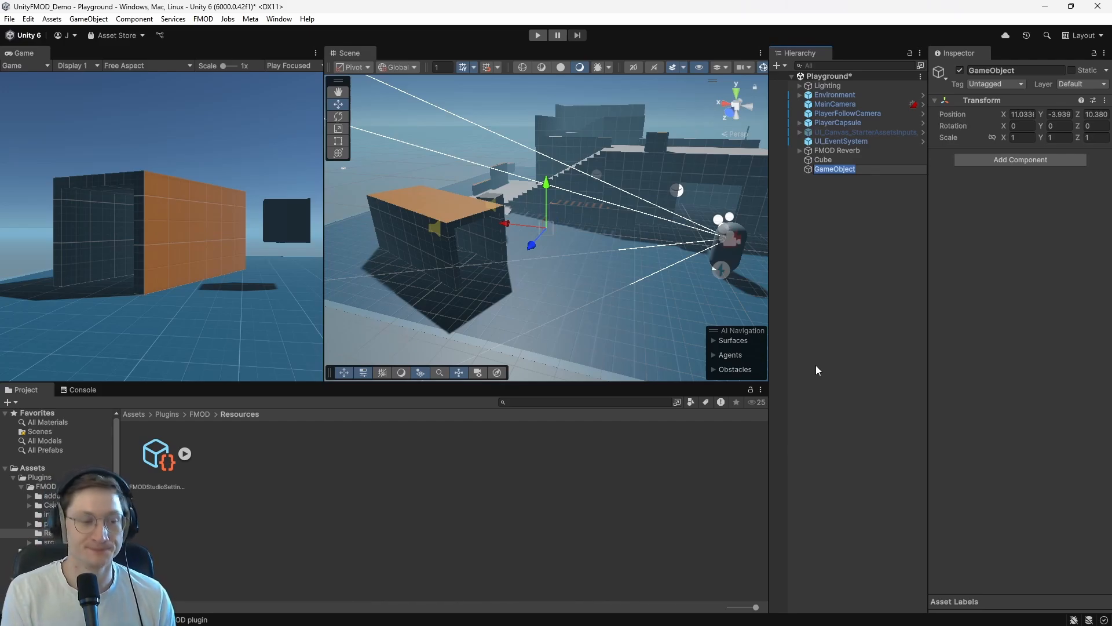
{"action": "type", "text": "Room Acoustic"}
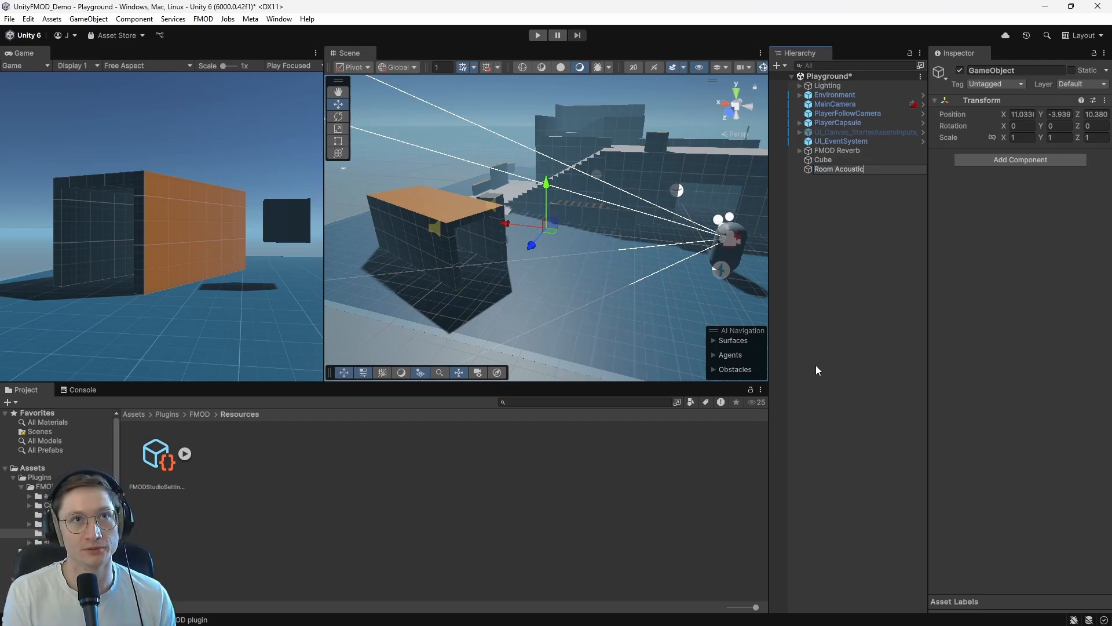
{"action": "key", "text": "Return"}
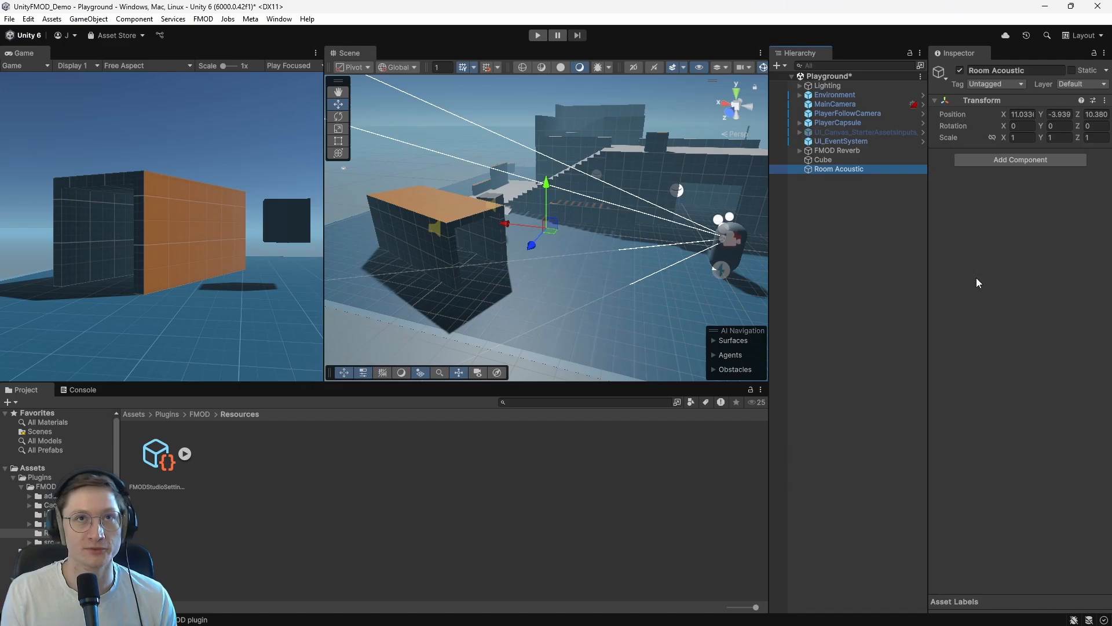
- Add the Meta XR Audio Room Acoustic Properties component to the Room Acoustic object and examine its room box around the player
{"action": "left_click", "coordinate": [957, 158]}
{"action": "type", "text": "meta"}
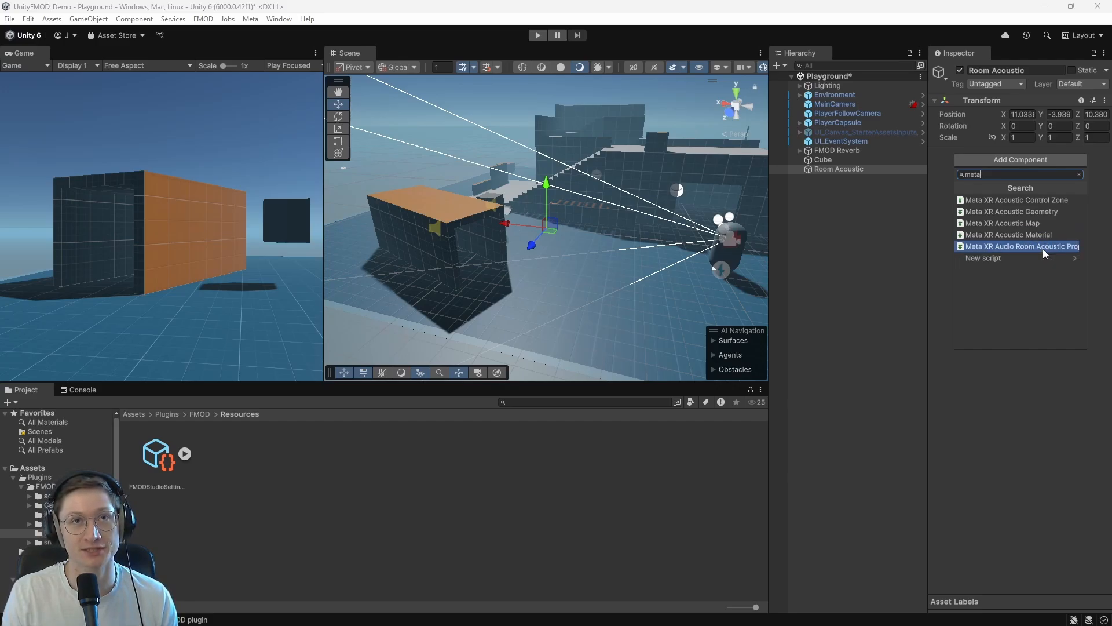
{"action": "left_click", "coordinate": [1043, 247]}
{"action": "right_click_drag", "start_coordinate": [633, 281], "coordinate": [717, 290]}
{"action": "key", "text": "a"}
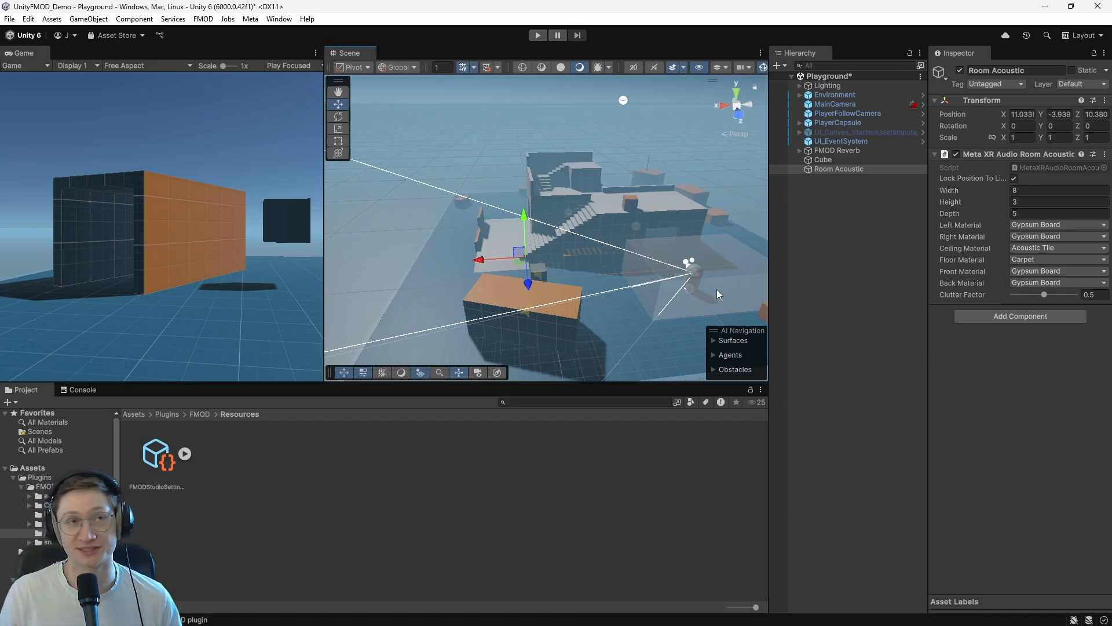
{"action": "right_click_drag", "start_coordinate": [639, 303], "coordinate": [577, 272]}
{"action": "key", "text": "a"}
{"action": "key", "text": "w"}
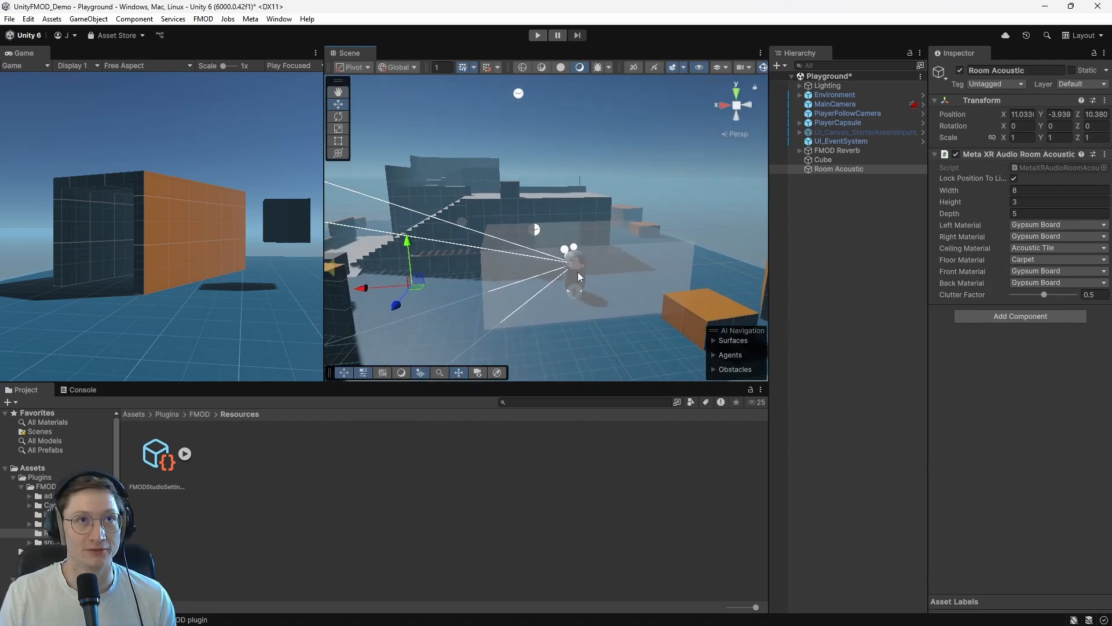
- Move the PlayerCapsule along the X axis to about X 4.74 to shift the listener's position in the scene
{"action": "left_click", "coordinate": [852, 104]}
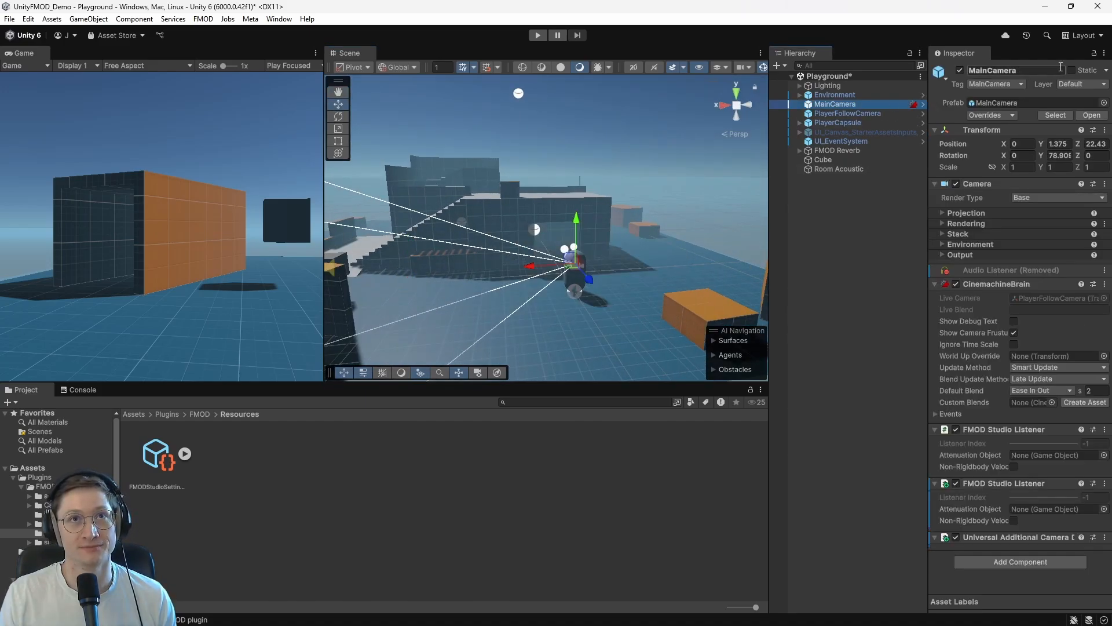
{"action": "left_click", "coordinate": [856, 114]}
{"action": "left_click_drag", "start_coordinate": [539, 270], "coordinate": [516, 272]}
{"action": "left_click", "coordinate": [838, 123]}
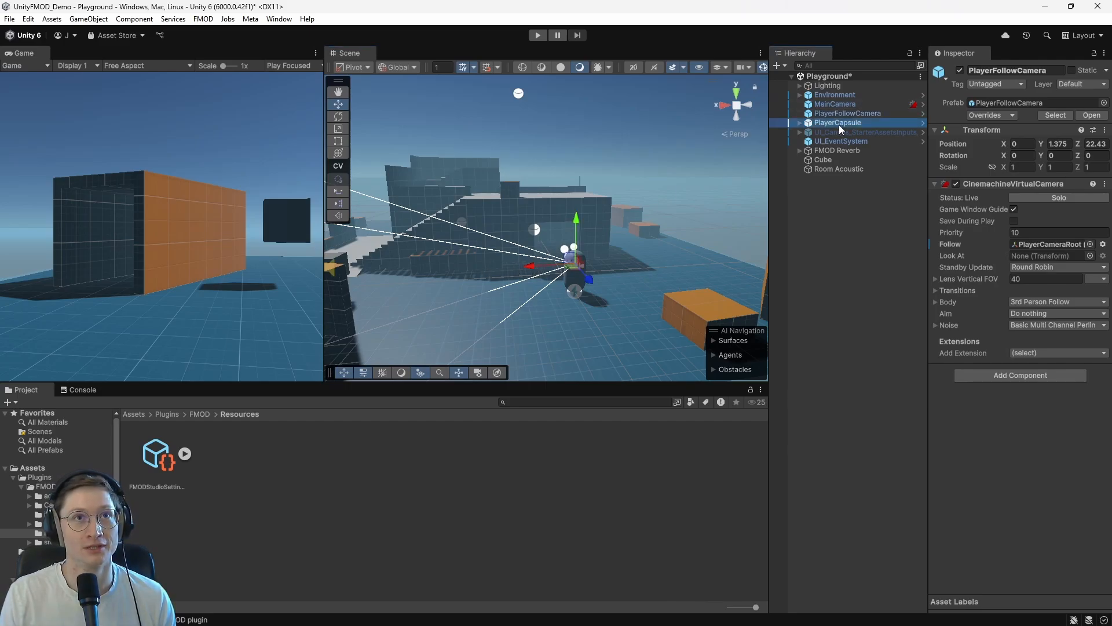
{"action": "left_click", "coordinate": [531, 292]}
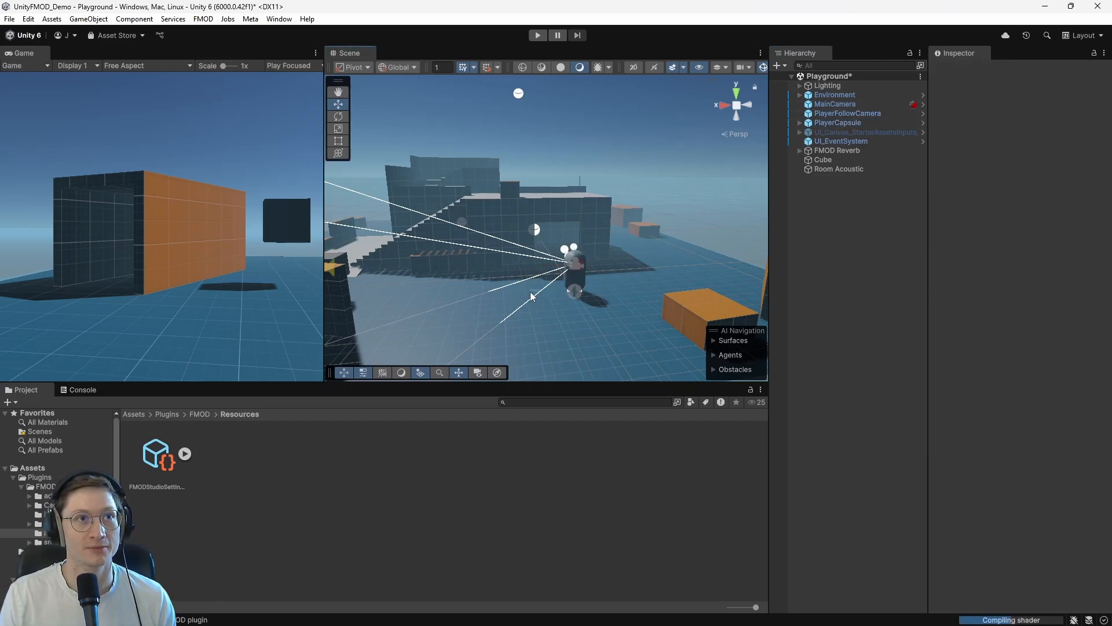
{"action": "left_click", "coordinate": [578, 269]}
{"action": "left_click", "coordinate": [847, 115]}
{"action": "left_click", "coordinate": [837, 123]}
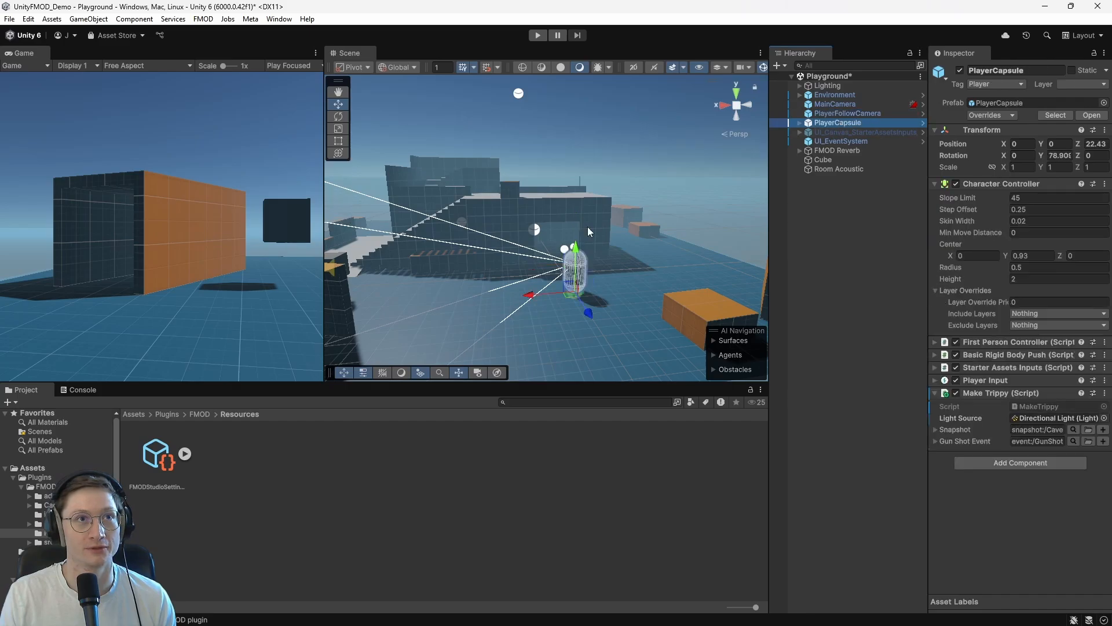
{"action": "left_click_drag", "start_coordinate": [529, 294], "coordinate": [416, 297]}
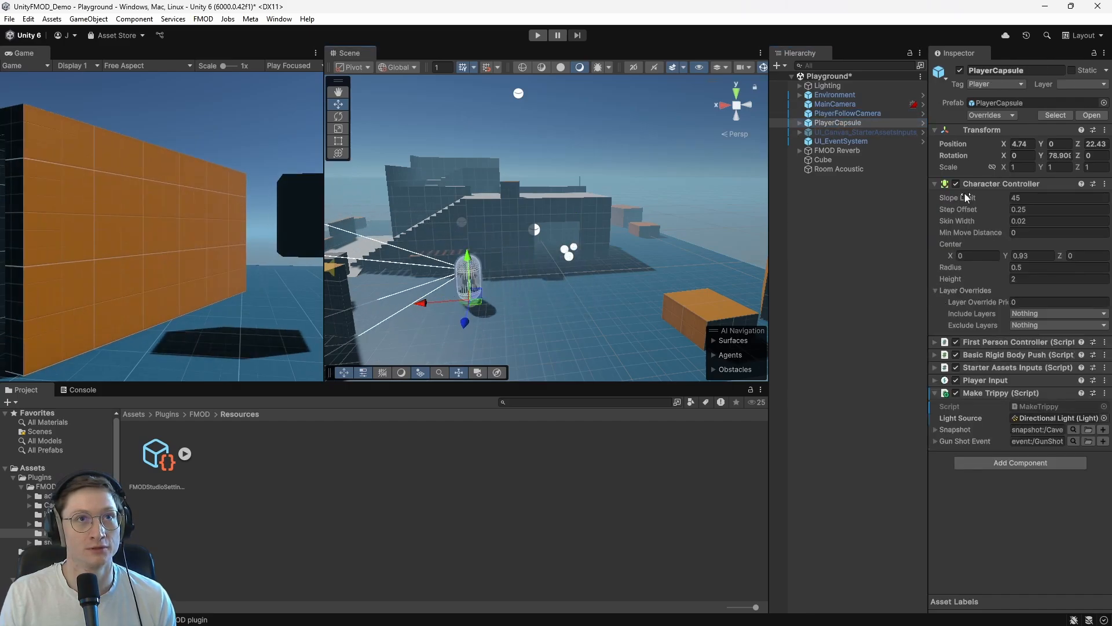
- Set the width of the Room Acoustic object's room to 12 and inspect its room box around the player
{"action": "left_click", "coordinate": [832, 170]}
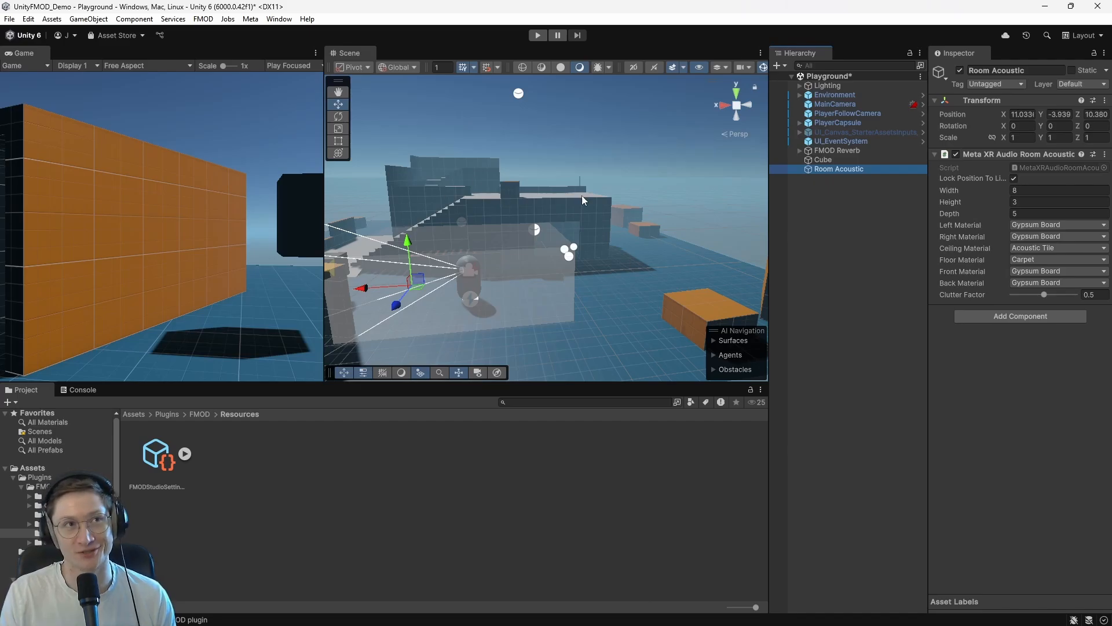
{"action": "right_click_drag", "start_coordinate": [663, 256], "coordinate": [417, 254]}
{"action": "left_click", "coordinate": [1043, 190]}
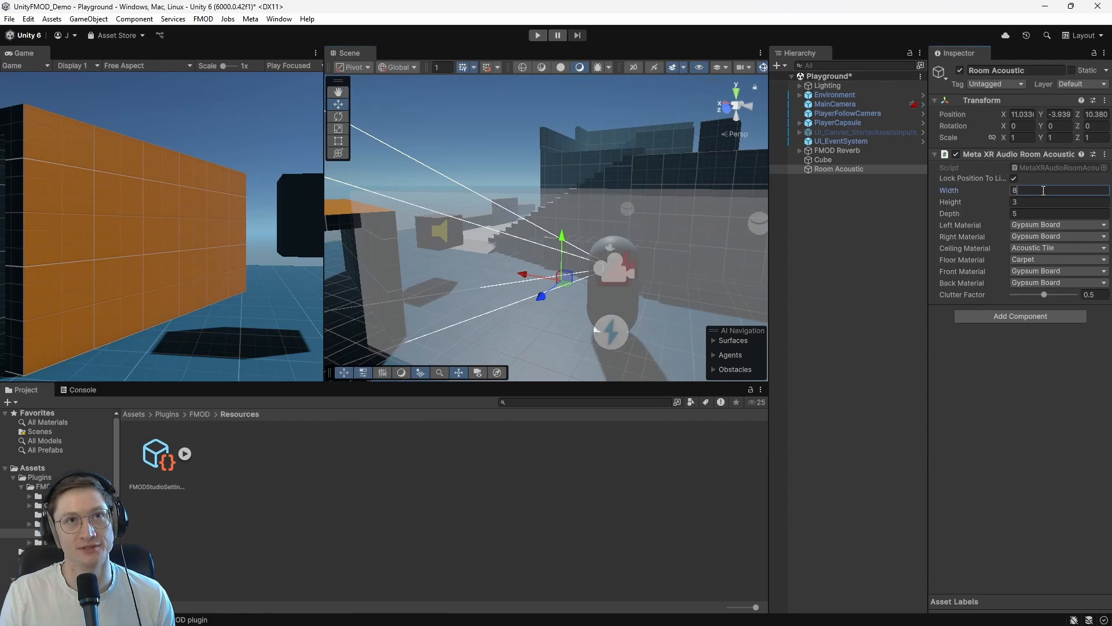
{"action": "left_click", "coordinate": [1041, 202]}
{"action": "left_click", "coordinate": [1041, 212]}
{"action": "left_click", "coordinate": [1045, 191]}
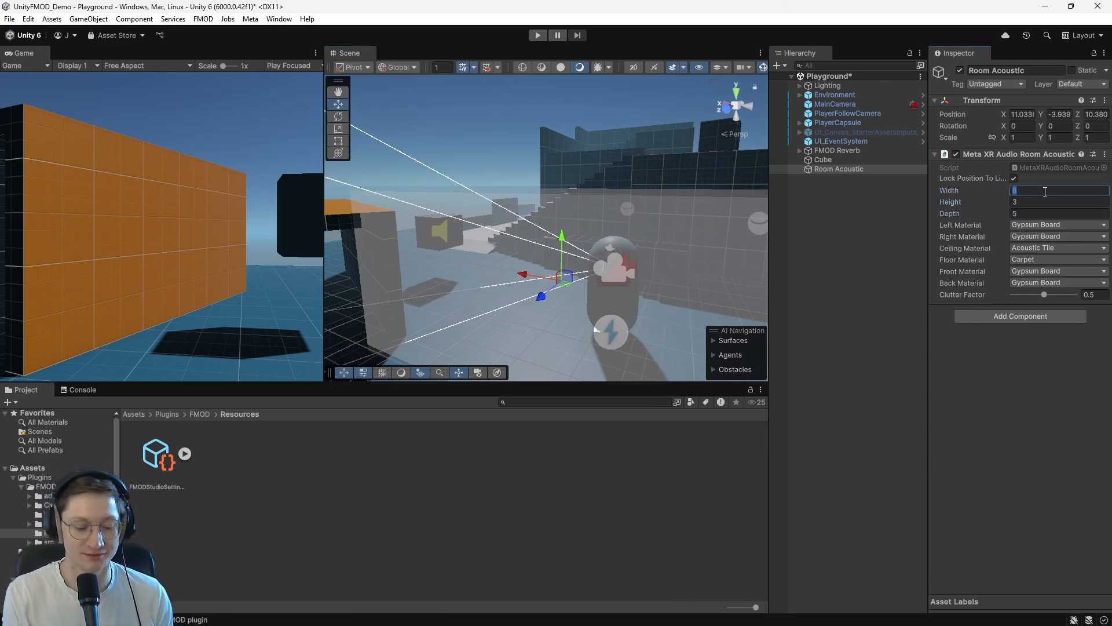
{"action": "type", "text": "12"}
{"action": "left_click", "coordinate": [1016, 431]}
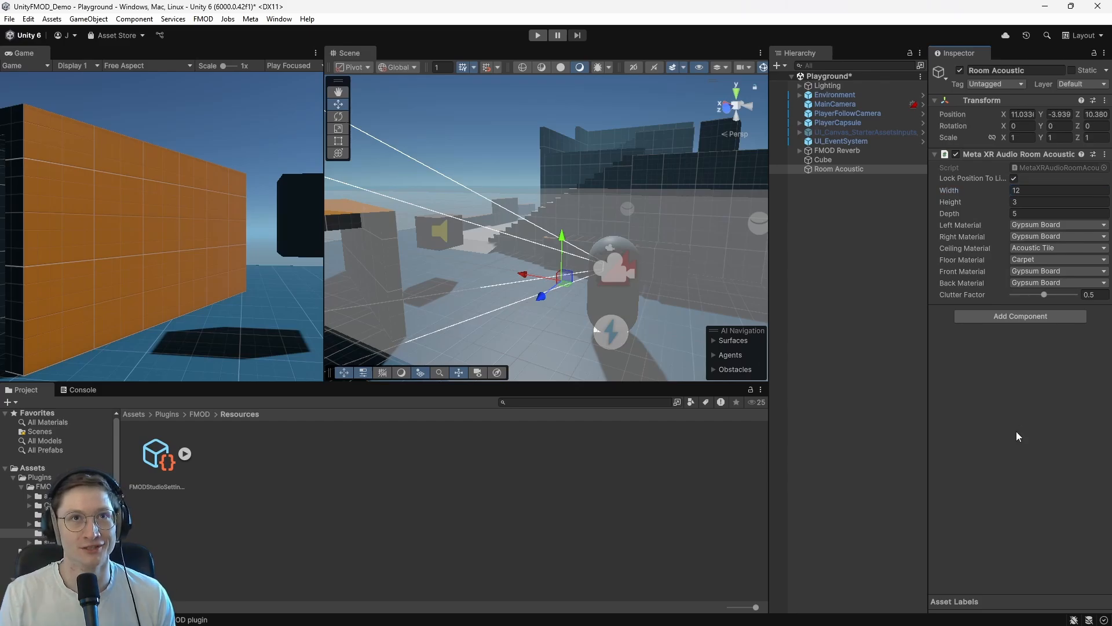
{"action": "key", "text": "s"}
{"action": "right_click_drag", "start_coordinate": [550, 194], "coordinate": [570, 218]}
{"action": "key", "text": "w"}
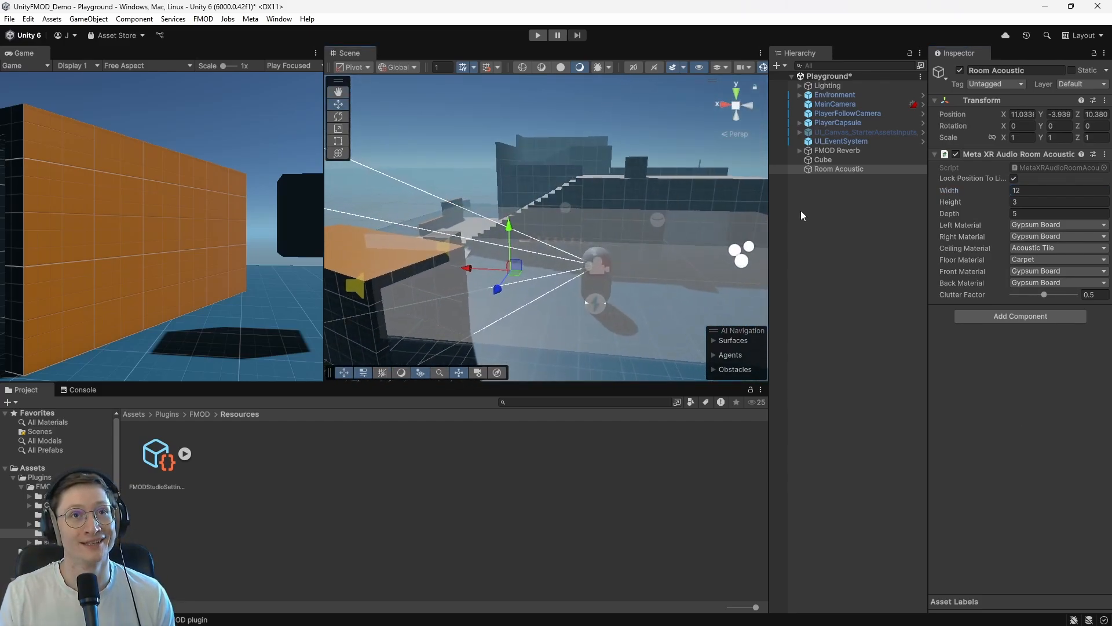
- Set the Room Acoustic's left material to Concrete Block and look at the ceiling material options
{"action": "left_click", "coordinate": [1072, 227]}
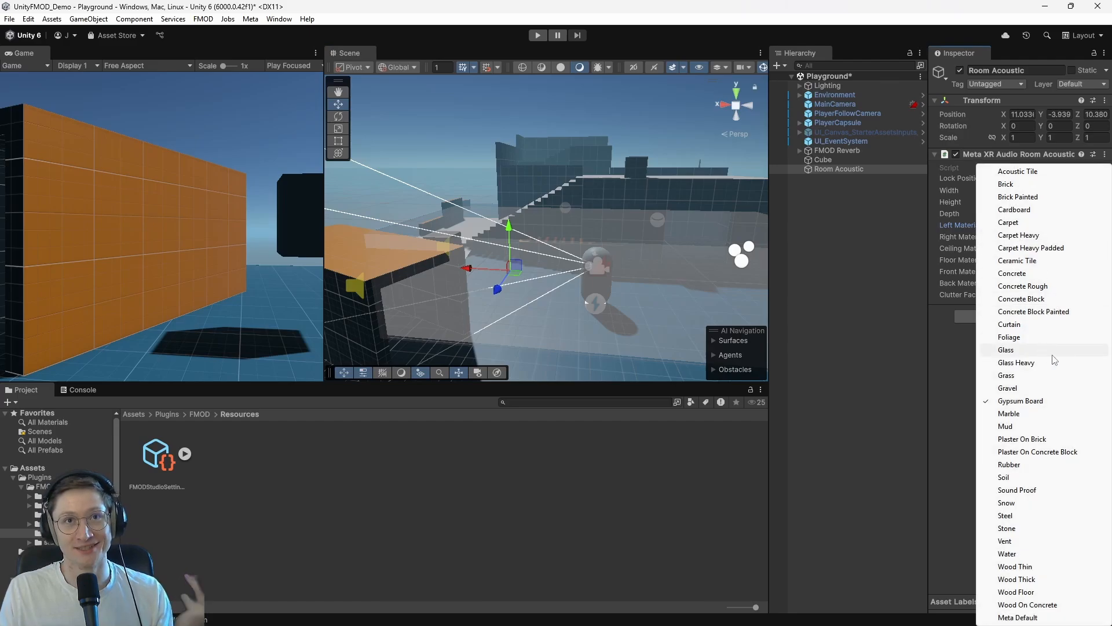
{"action": "left_click", "coordinate": [1053, 298]}
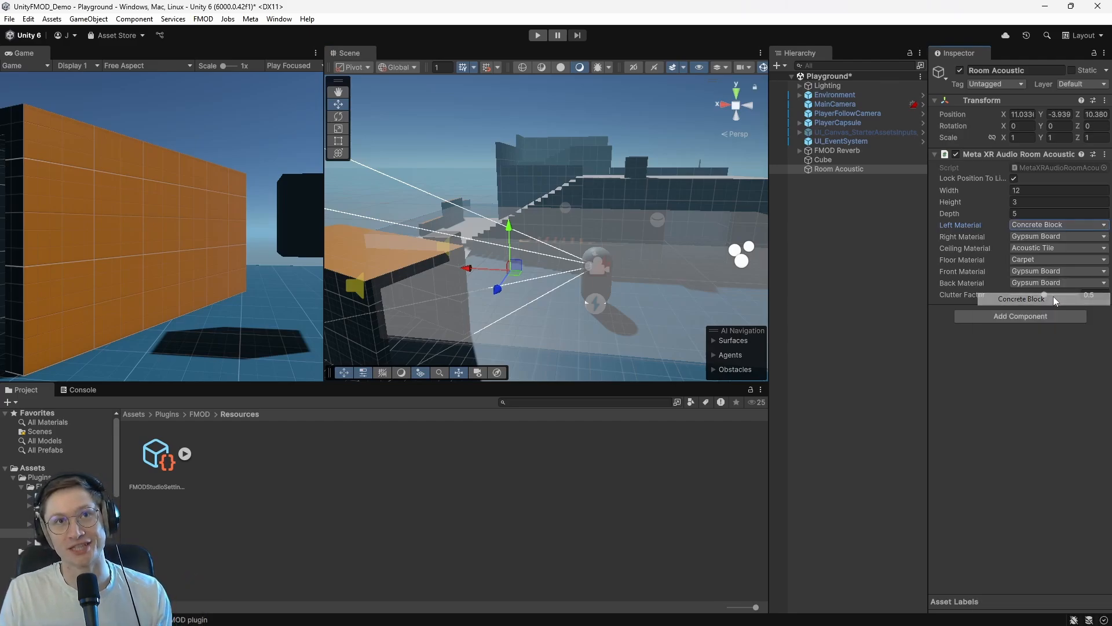
{"action": "left_click", "coordinate": [1030, 248]}
{"action": "left_click", "coordinate": [937, 418]}
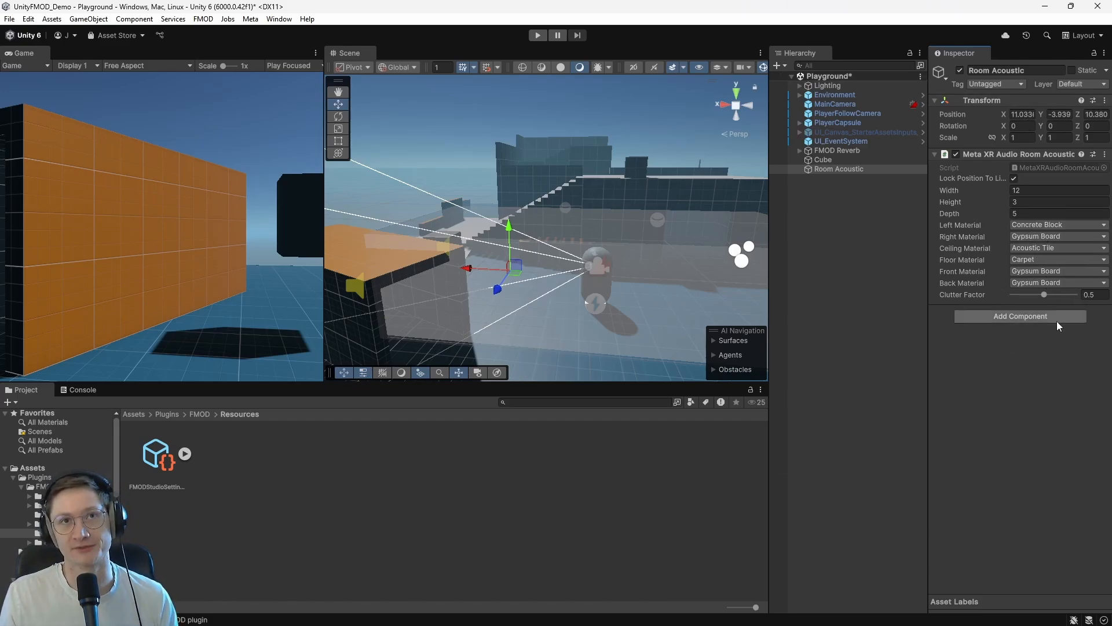
- Play-test the scene, walking near the Talking cube to hear the room reflections, and release the cursor with playback running
{"action": "left_click", "coordinate": [538, 35]}
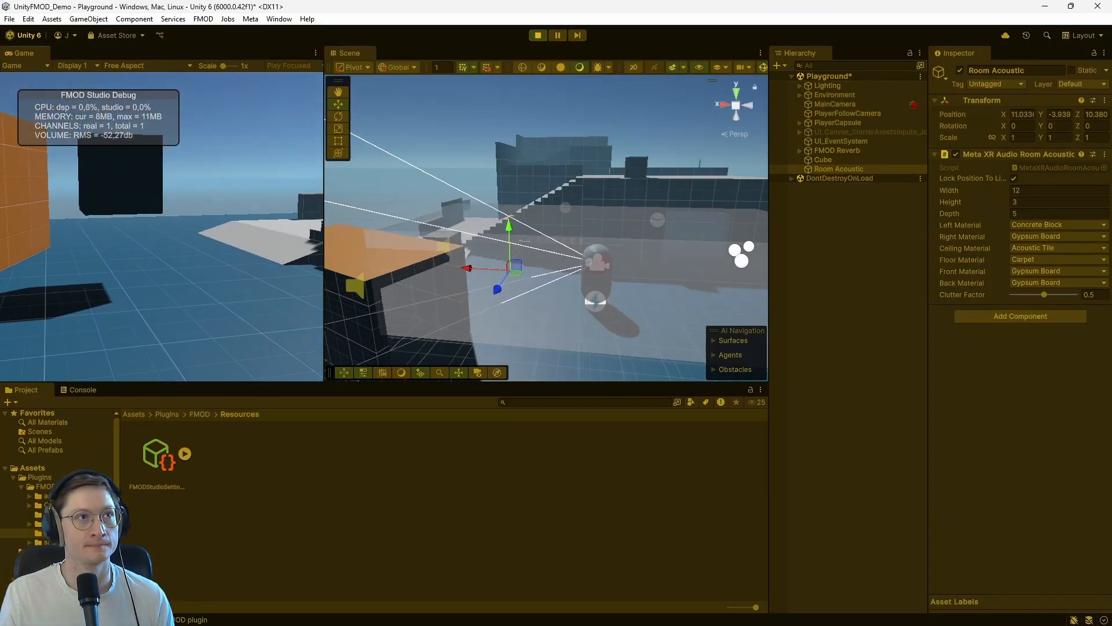
{"action": "key", "text": "w"}
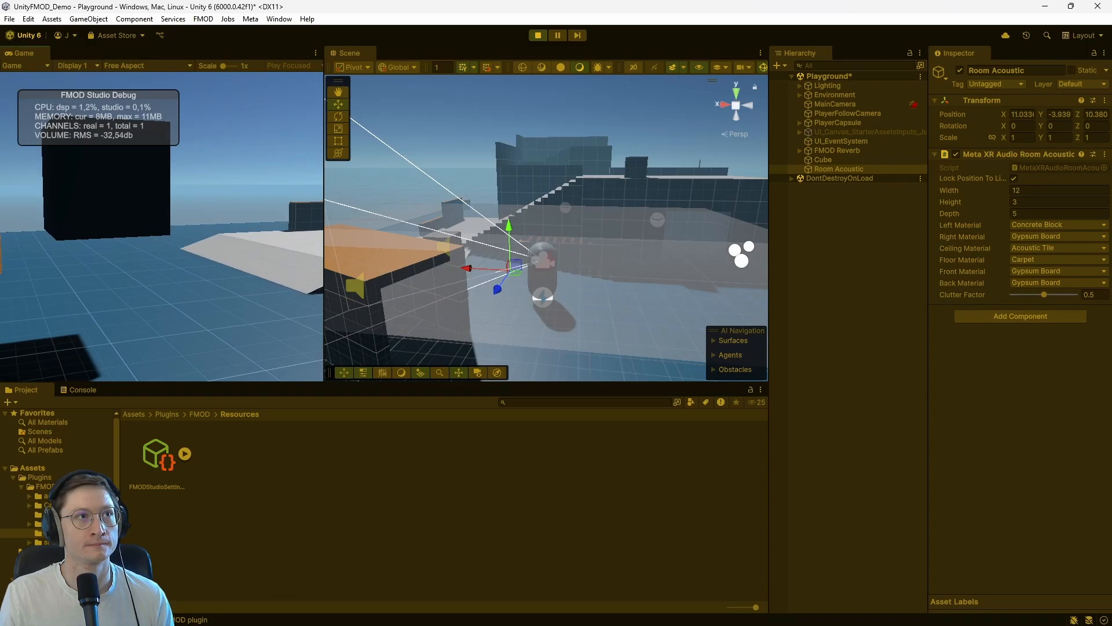
{"action": "key", "text": "s"}
{"action": "key", "text": "w"}
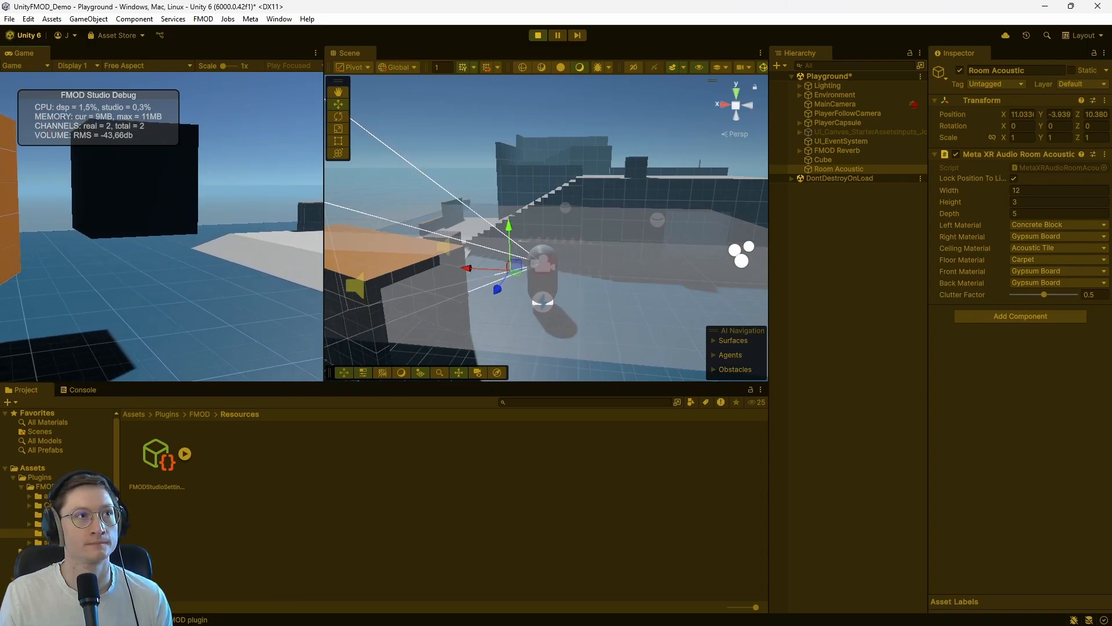
{"action": "key", "text": "Escape"}
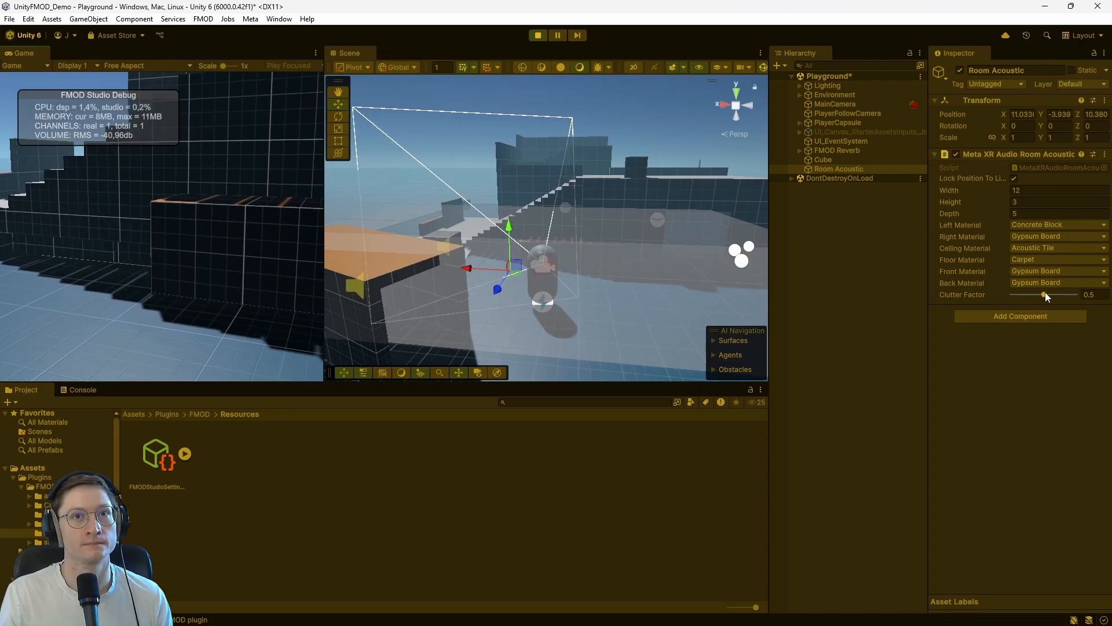
- Try a larger room during playback with width 50, depth 10 and Steel as the floor material
{"action": "left_click", "coordinate": [1027, 191]}
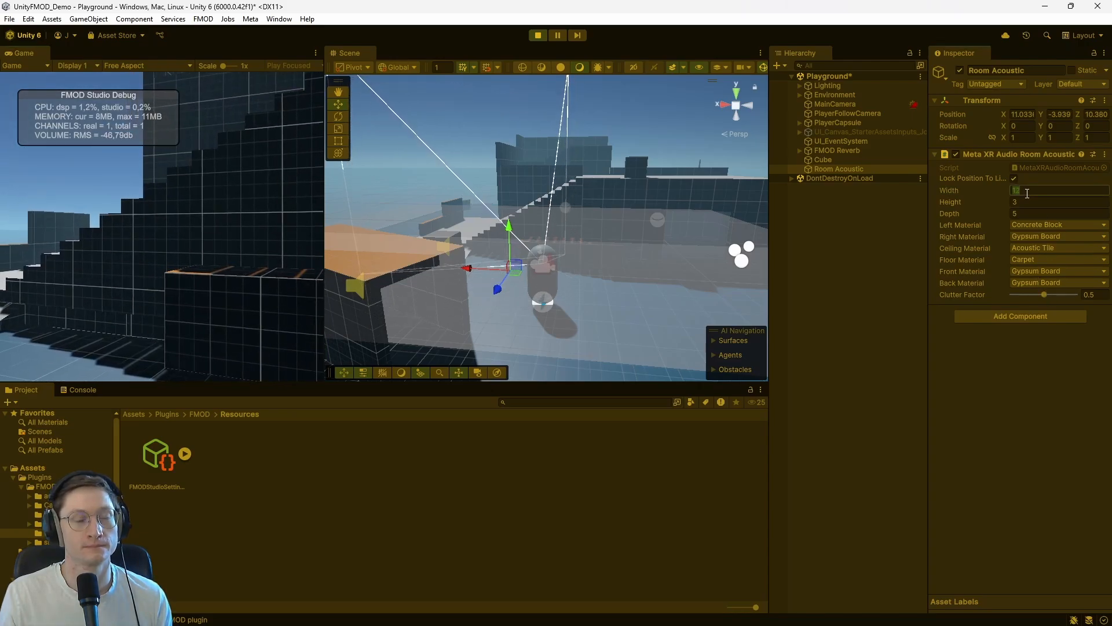
{"action": "type", "text": "50"}
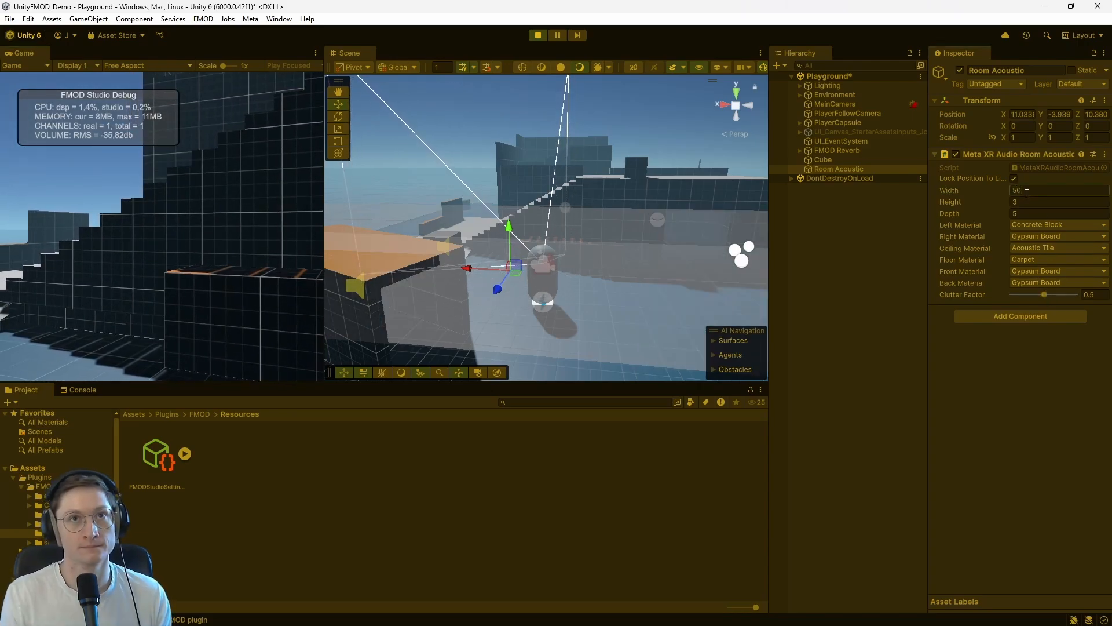
{"action": "left_click", "coordinate": [1022, 214]}
{"action": "type", "text": "10"}
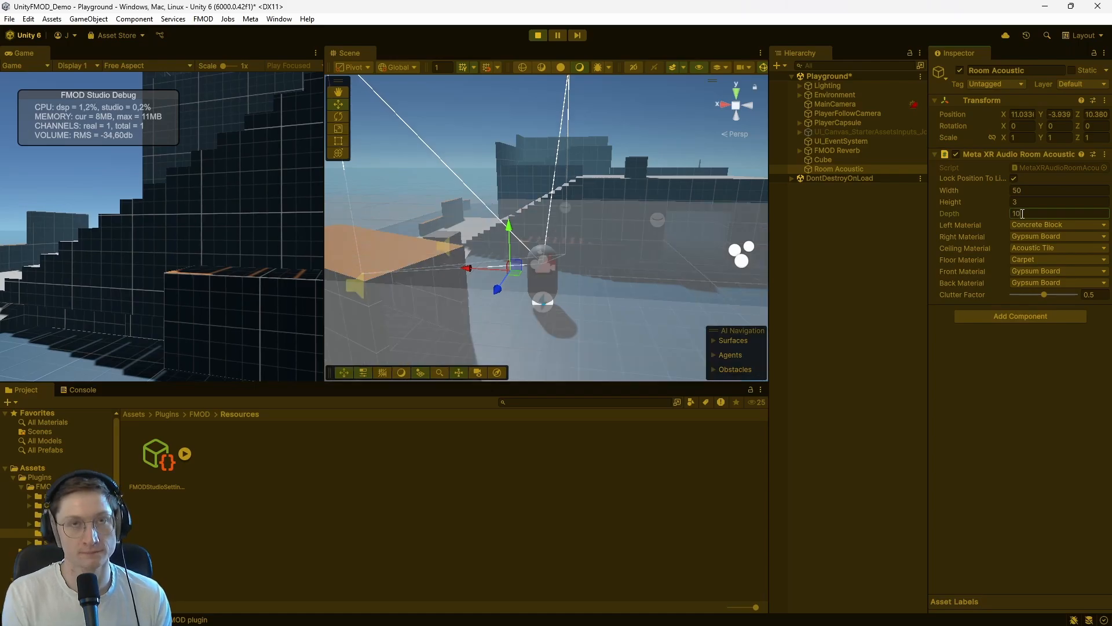
- Try a small room during playback with width 2 and depth 2
{"action": "left_click", "coordinate": [1043, 191]}
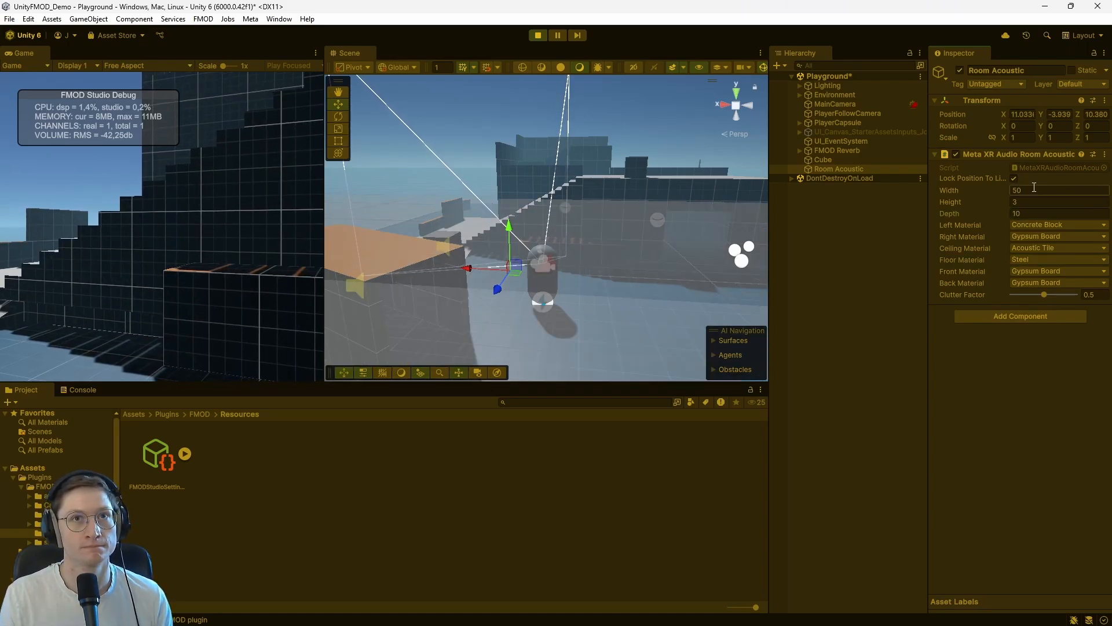
{"action": "type", "text": "2"}
{"action": "left_click", "coordinate": [1033, 201]}
{"action": "left_click", "coordinate": [1032, 214]}
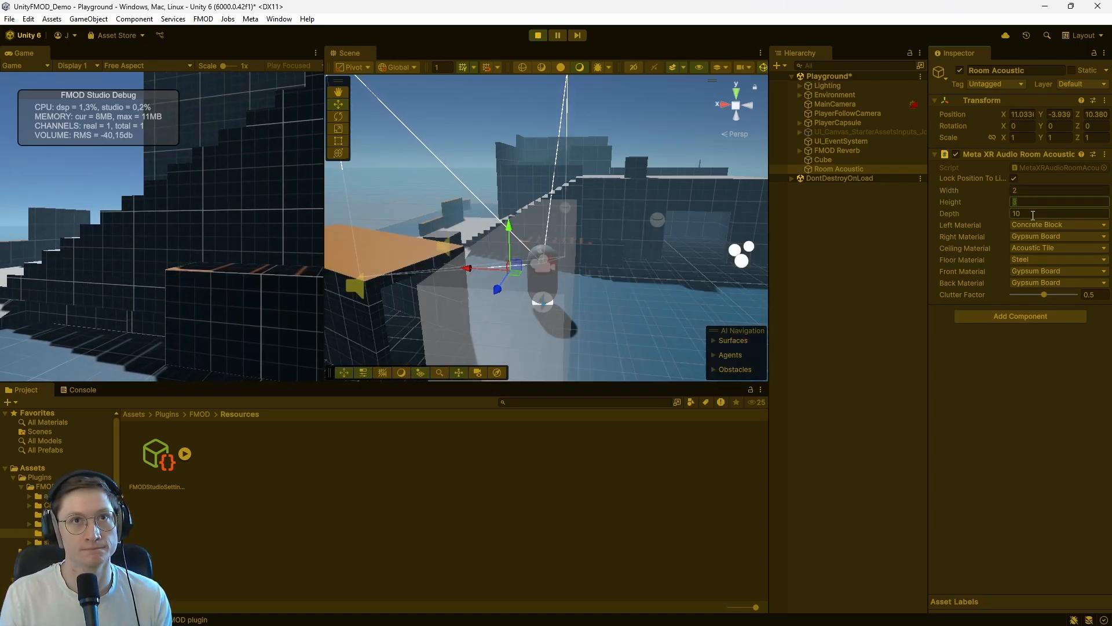
{"action": "type", "text": "2"}
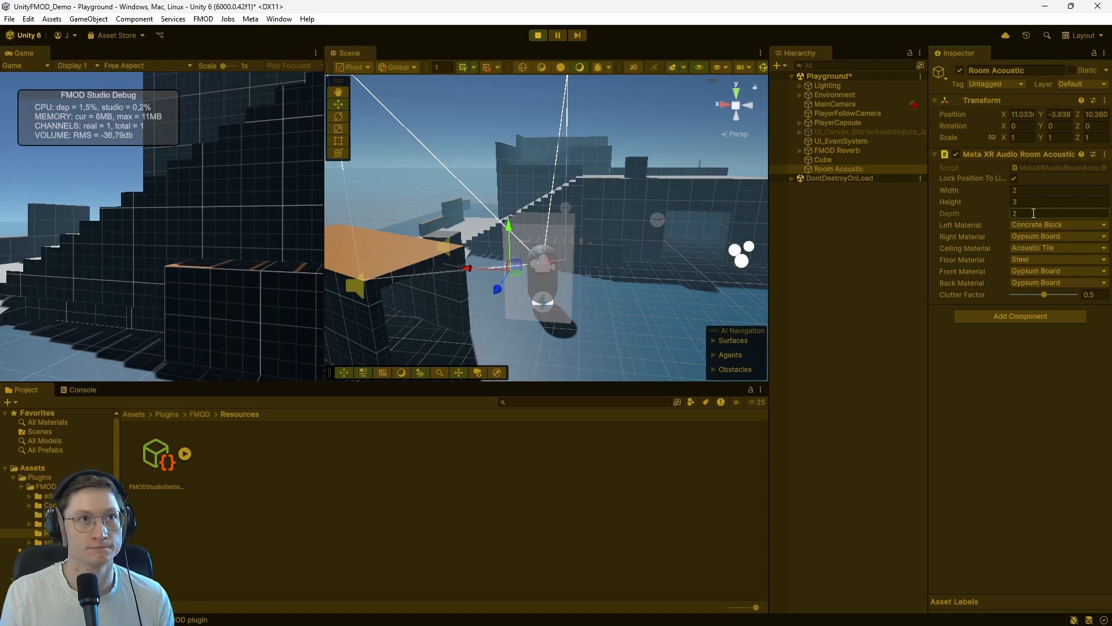
- Walk the player around the Talking cube in the running game to hear the small room's acoustics
{"action": "left_click", "coordinate": [571, 243]}
{"action": "left_click", "coordinate": [232, 238]}
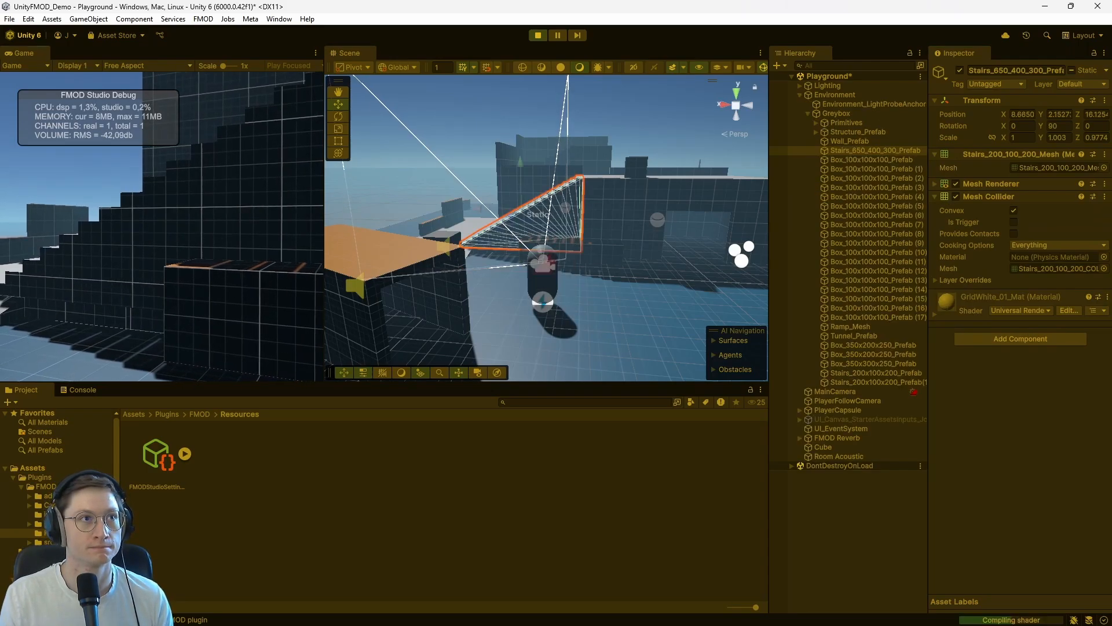
{"action": "key", "text": "a"}
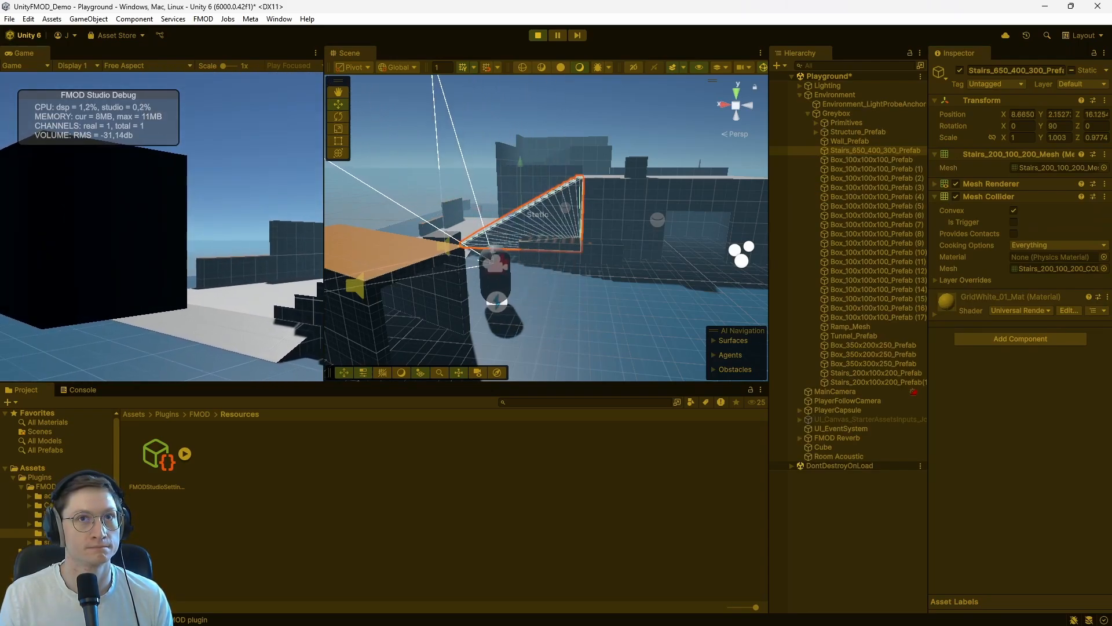
{"action": "key", "text": "Escape"}
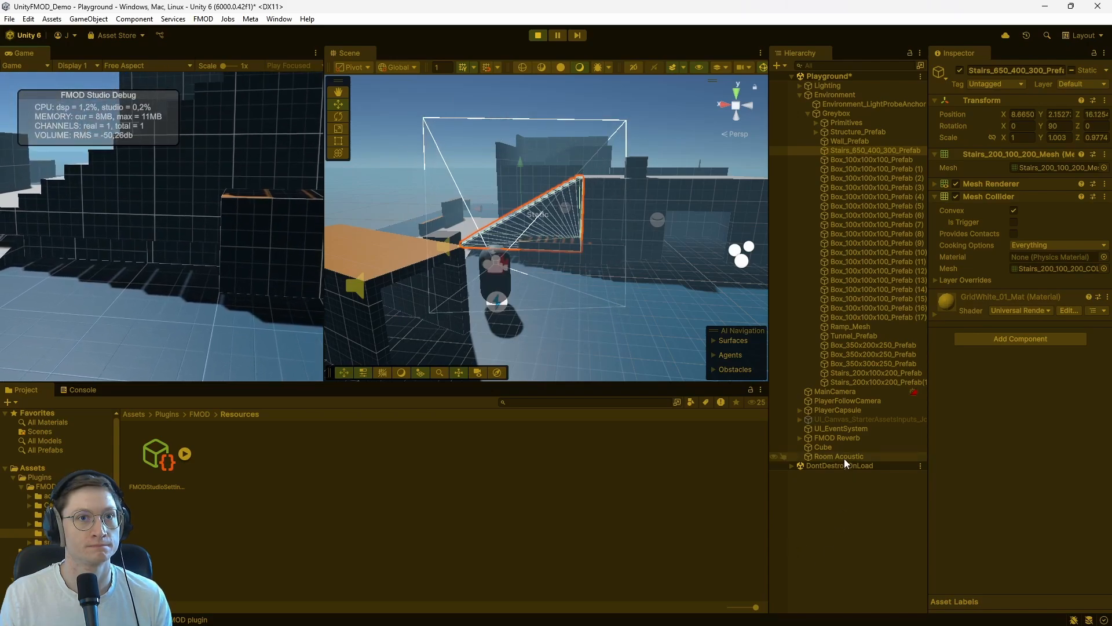
- Lower the Room Acoustic's clutter factor to about 0.055
{"action": "left_click", "coordinate": [844, 457]}
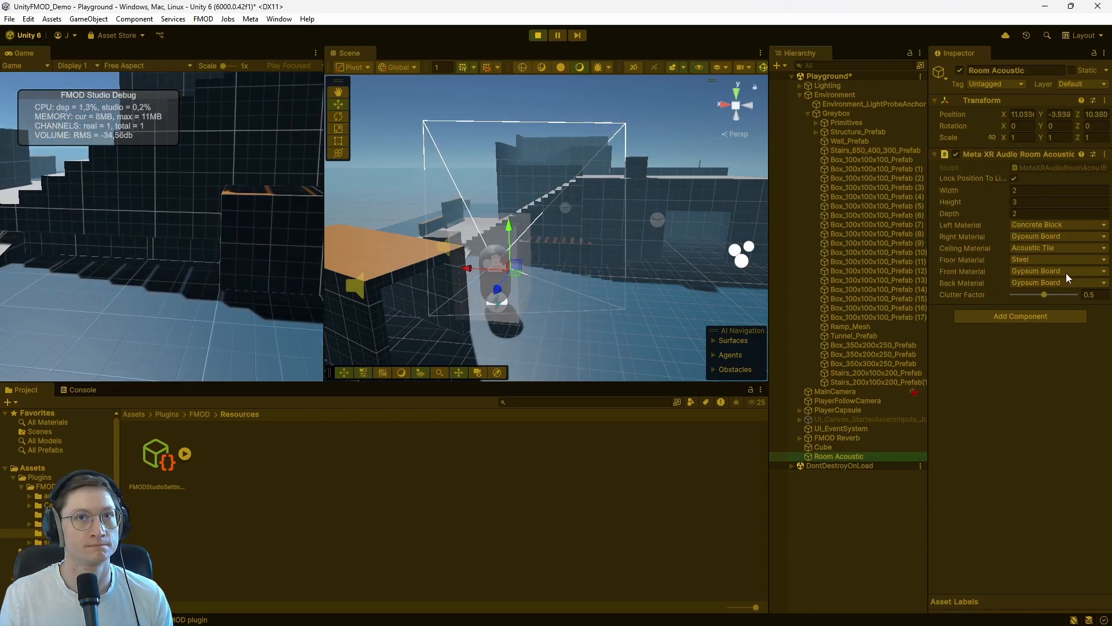
{"action": "left_click", "coordinate": [1019, 295]}
{"action": "left_click_drag", "start_coordinate": [1020, 299], "coordinate": [1018, 300]}
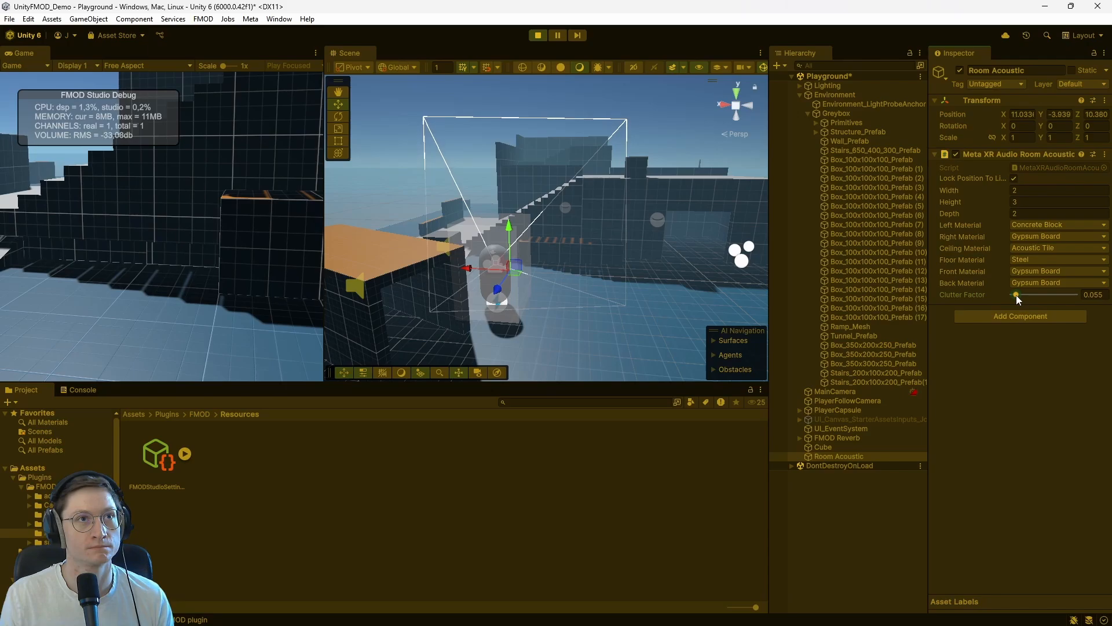
- Set the room's width, height and depth to 20 and all six surface materials to Glass
{"action": "left_click", "coordinate": [1036, 190]}
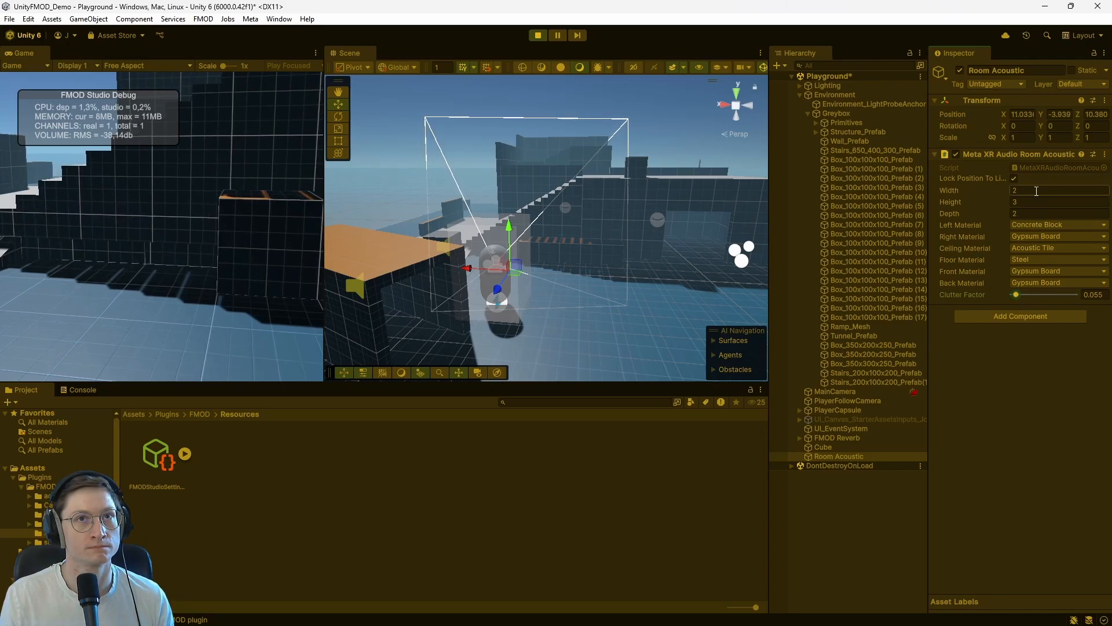
{"action": "type", "text": "20"}
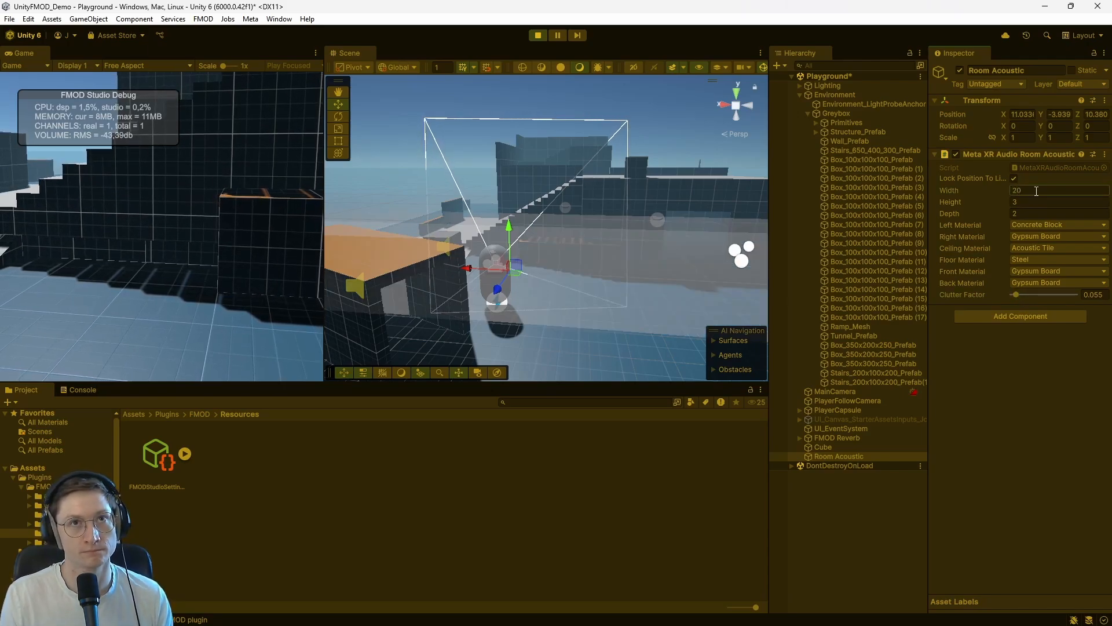
{"action": "left_click", "coordinate": [1041, 201]}
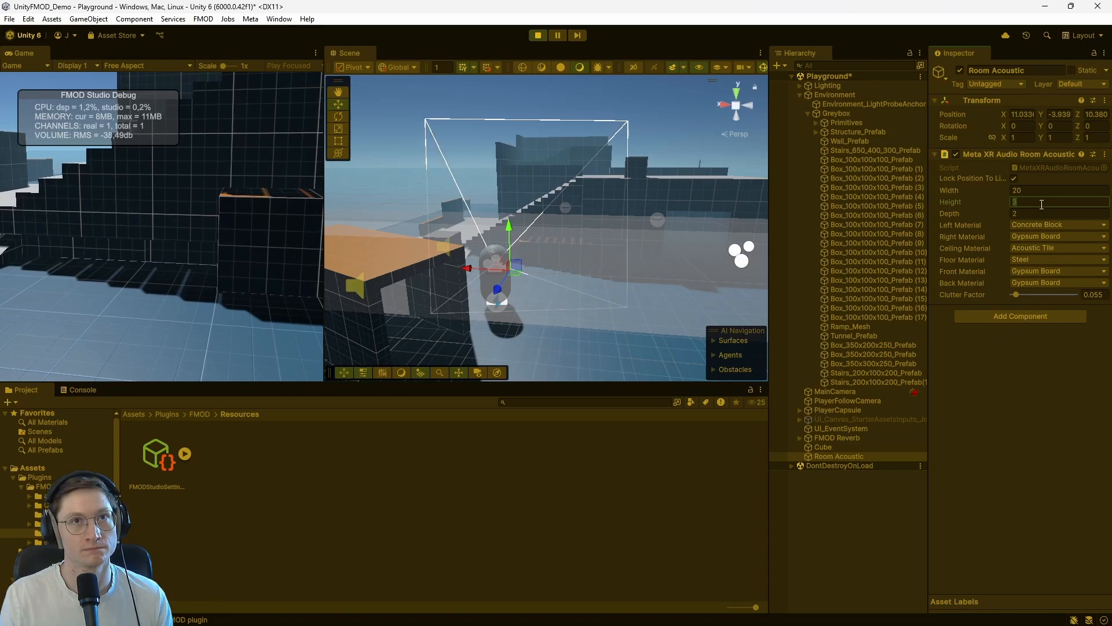
{"action": "left_click", "coordinate": [1041, 213]}
{"action": "type", "text": "20"}
{"action": "key", "text": "Return"}
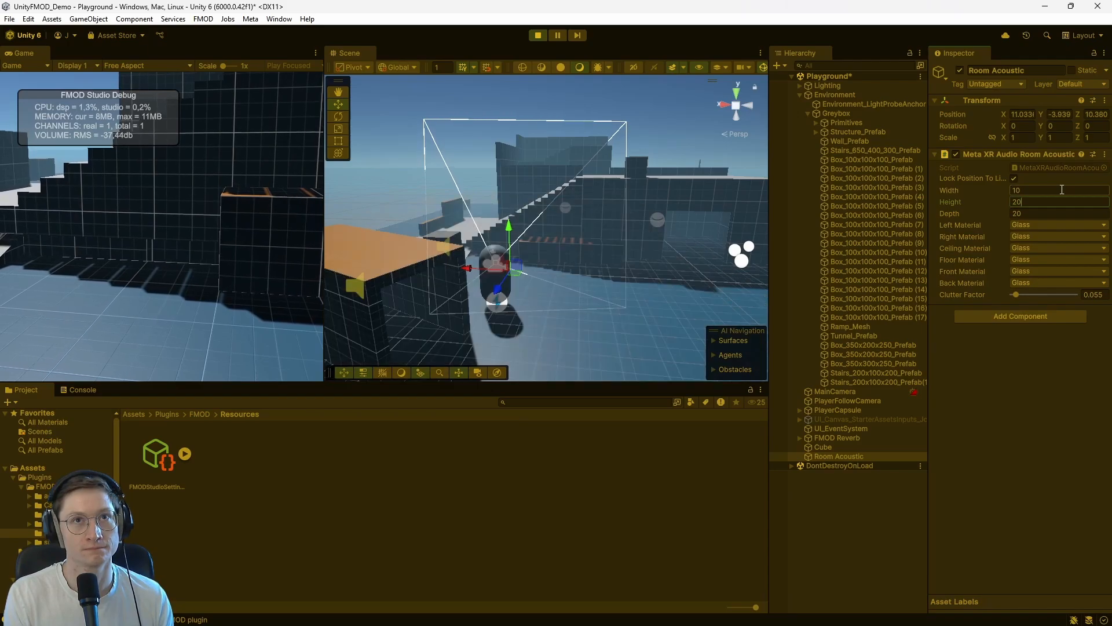
- Set the room's width, height and depth to 10 and inspect the room box around the player and orange block
{"action": "key", "text": "Return"}
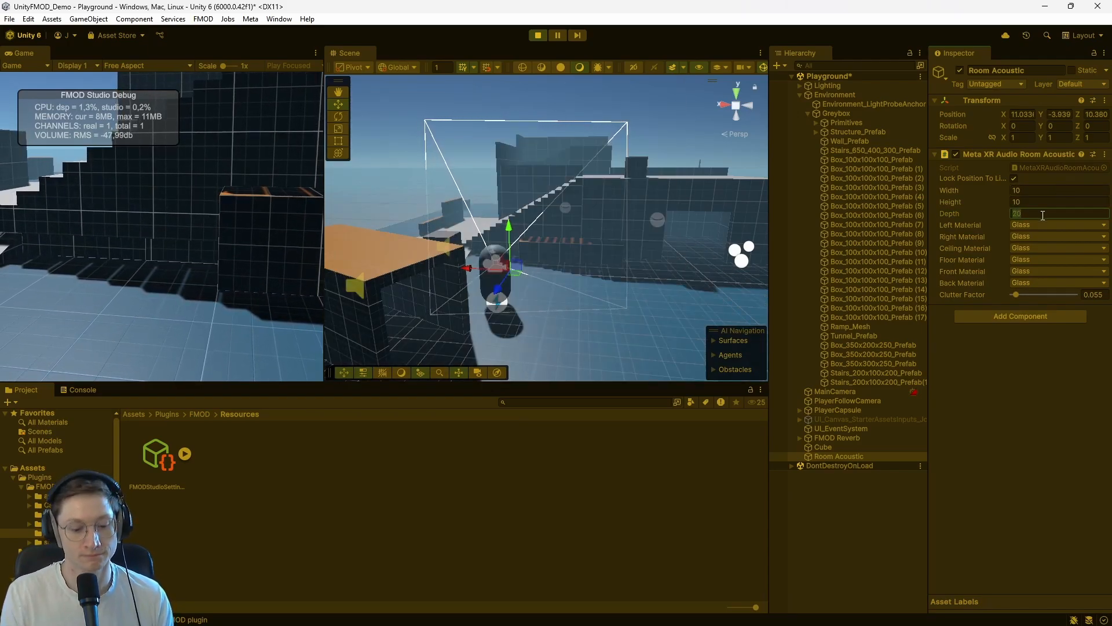
{"action": "left_click", "coordinate": [1043, 213]}
{"action": "type", "text": "10"}
{"action": "key", "text": "Return"}
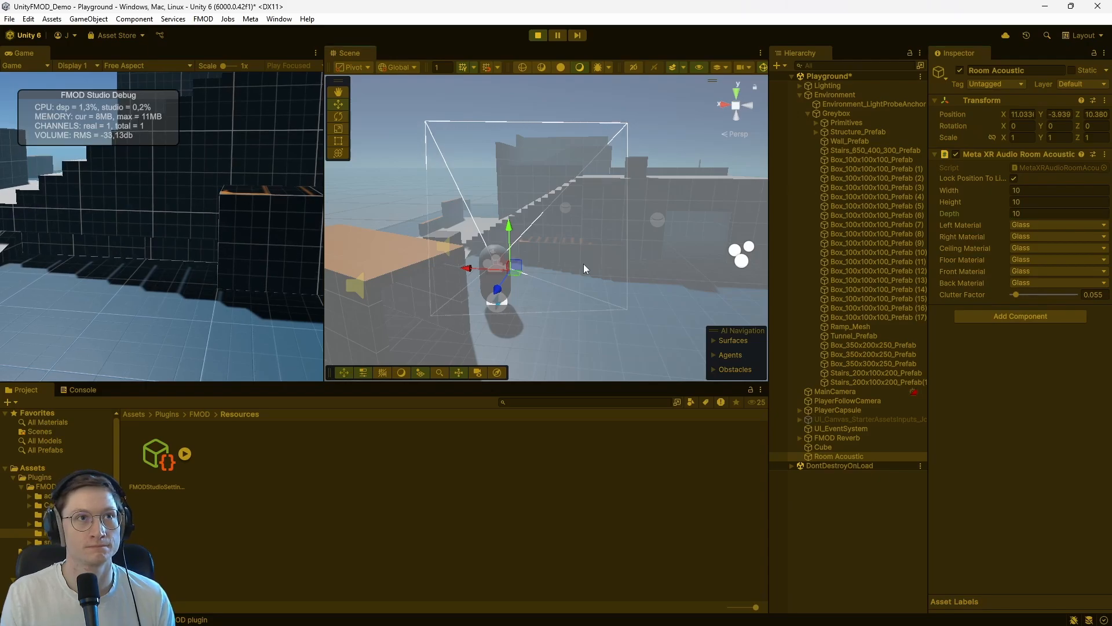
{"action": "left_click_drag", "start_coordinate": [586, 265], "coordinate": [490, 264], "text": "alt"}
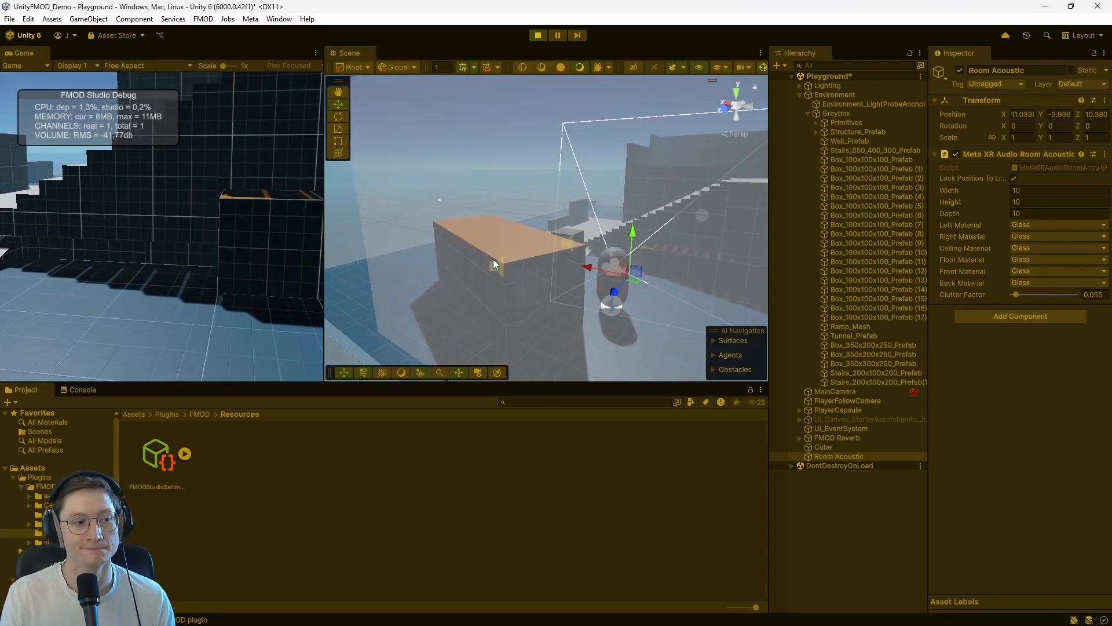
- Walk the player around the blocks in the running game to hear the 10-unit glass room, and stop play mode
{"action": "left_click", "coordinate": [232, 249]}
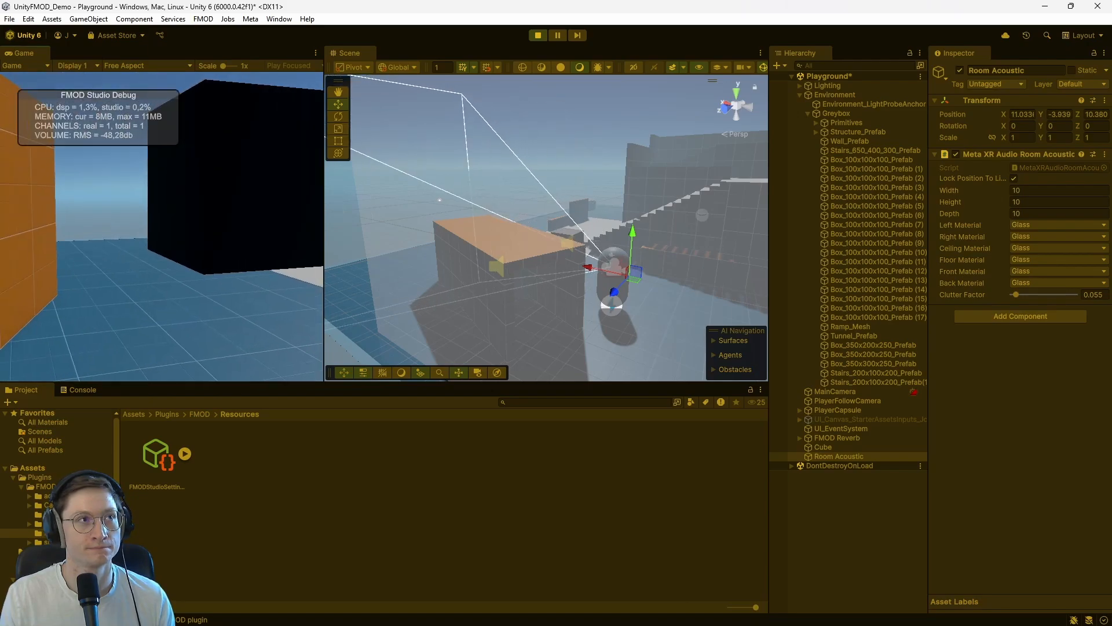
{"action": "key", "text": "s"}
{"action": "key", "text": "a"}
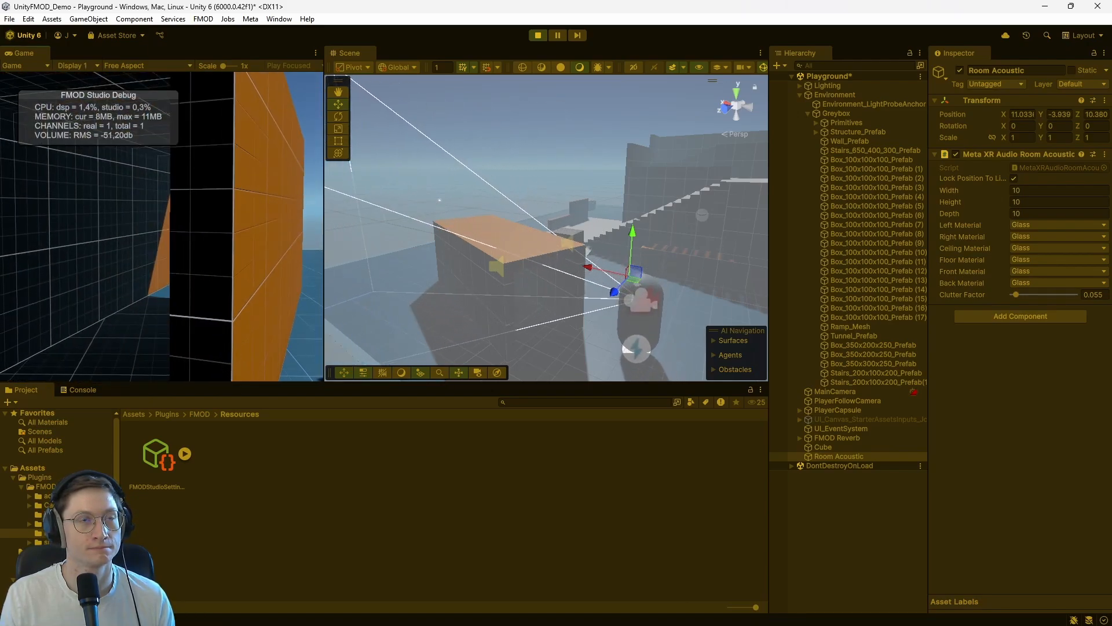
{"action": "key", "text": "d"}
{"action": "key", "text": "Escape"}
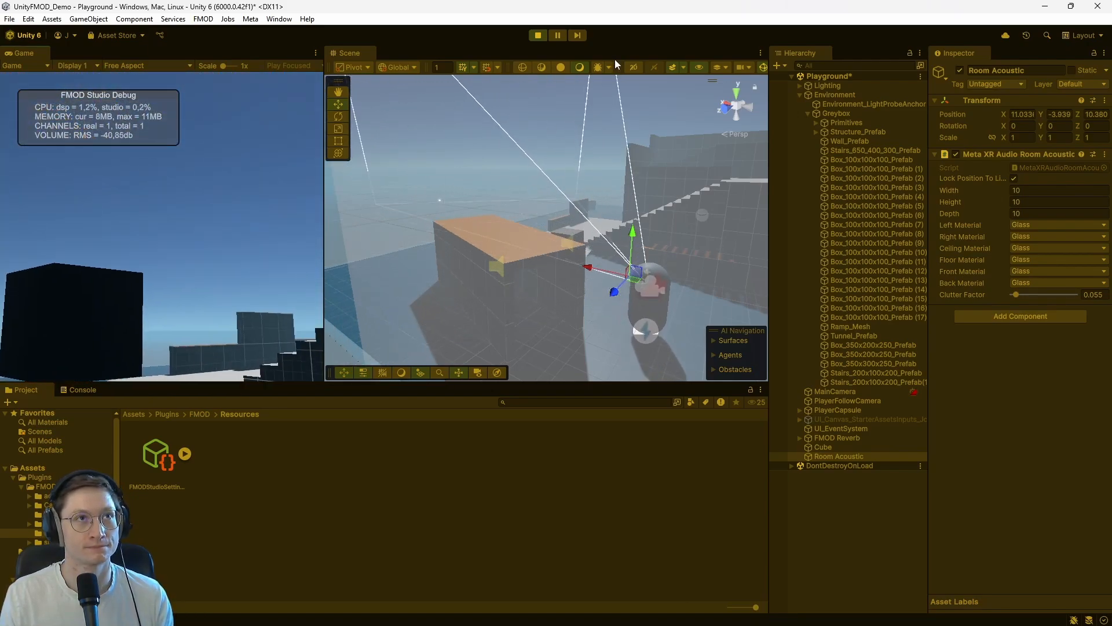
{"action": "left_click", "coordinate": [538, 35]}
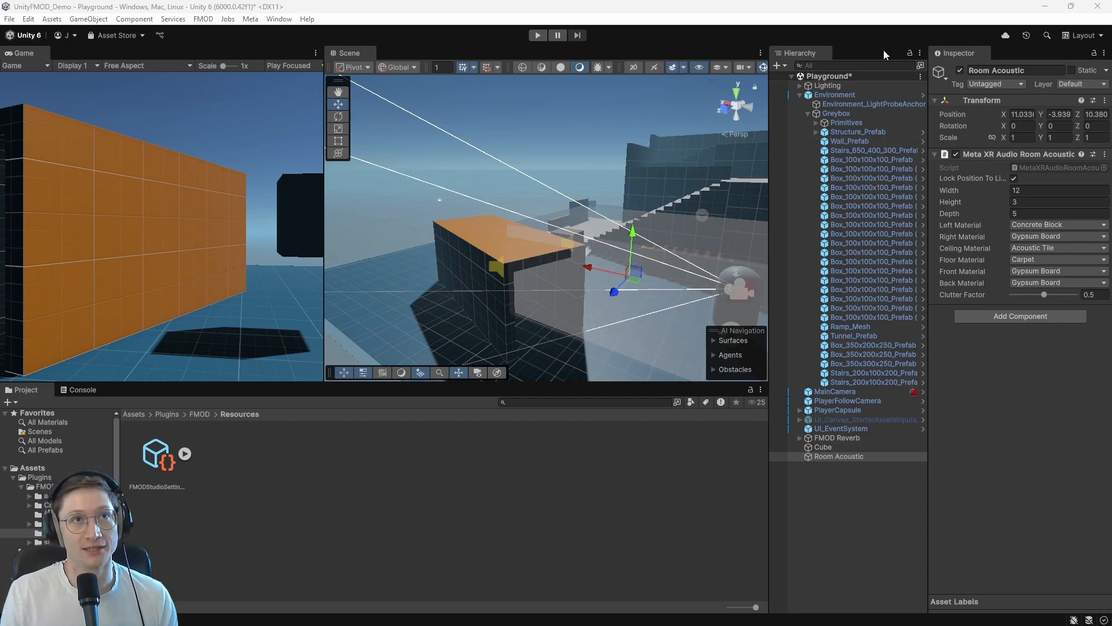
- Mark the Environment object as static, applying the change to all its child objects
{"action": "left_click", "coordinate": [801, 96]}
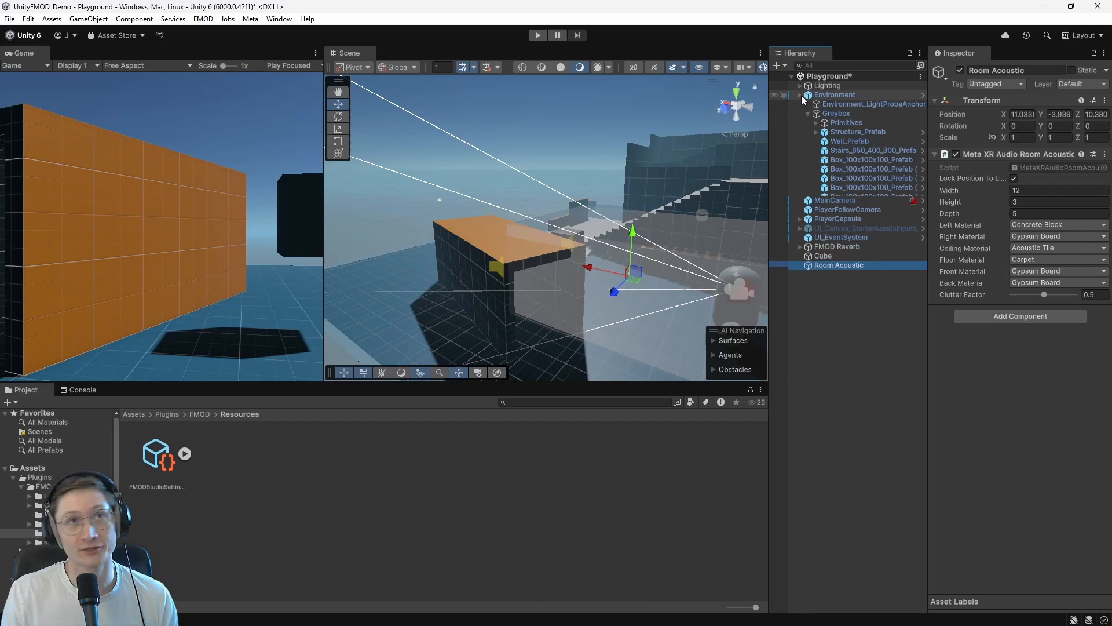
{"action": "left_click", "coordinate": [843, 97]}
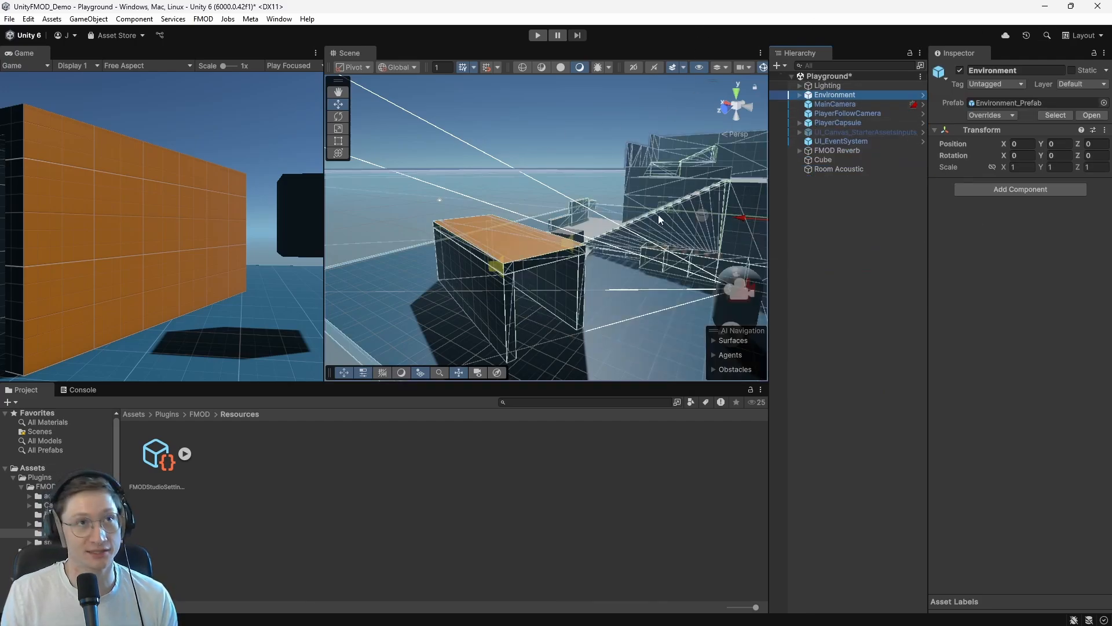
{"action": "left_click_drag", "start_coordinate": [502, 156], "coordinate": [759, 311], "text": "alt"}
{"action": "right_click_drag", "start_coordinate": [759, 312], "coordinate": [834, 304]}
{"action": "left_click", "coordinate": [586, 305]}
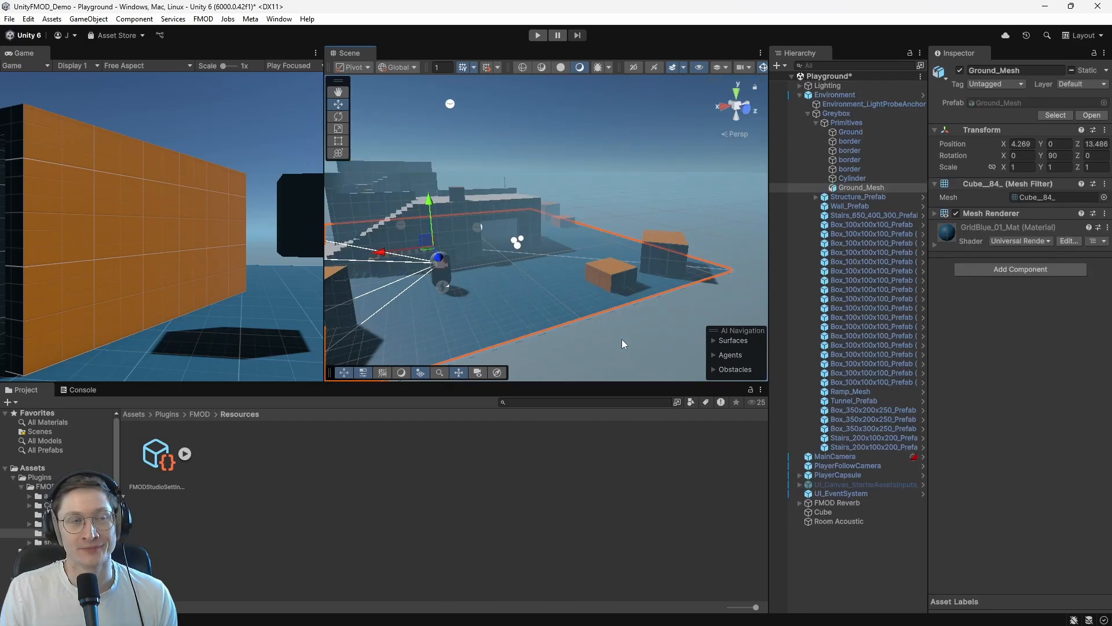
{"action": "right_click_drag", "start_coordinate": [621, 339], "coordinate": [554, 348]}
{"action": "left_click", "coordinate": [809, 114]}
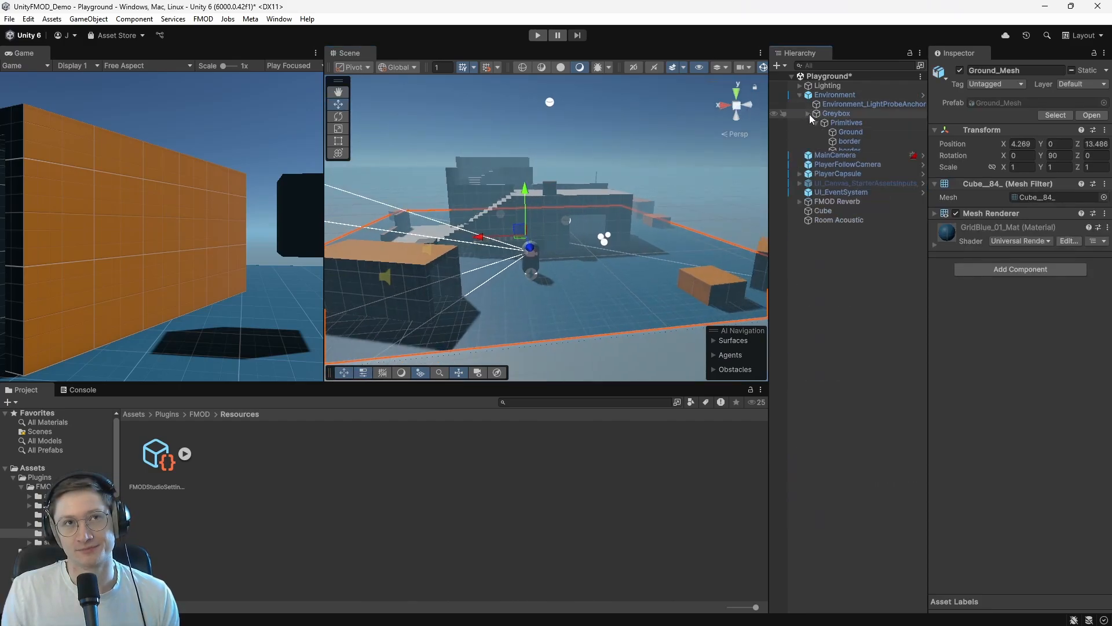
{"action": "left_click", "coordinate": [825, 95]}
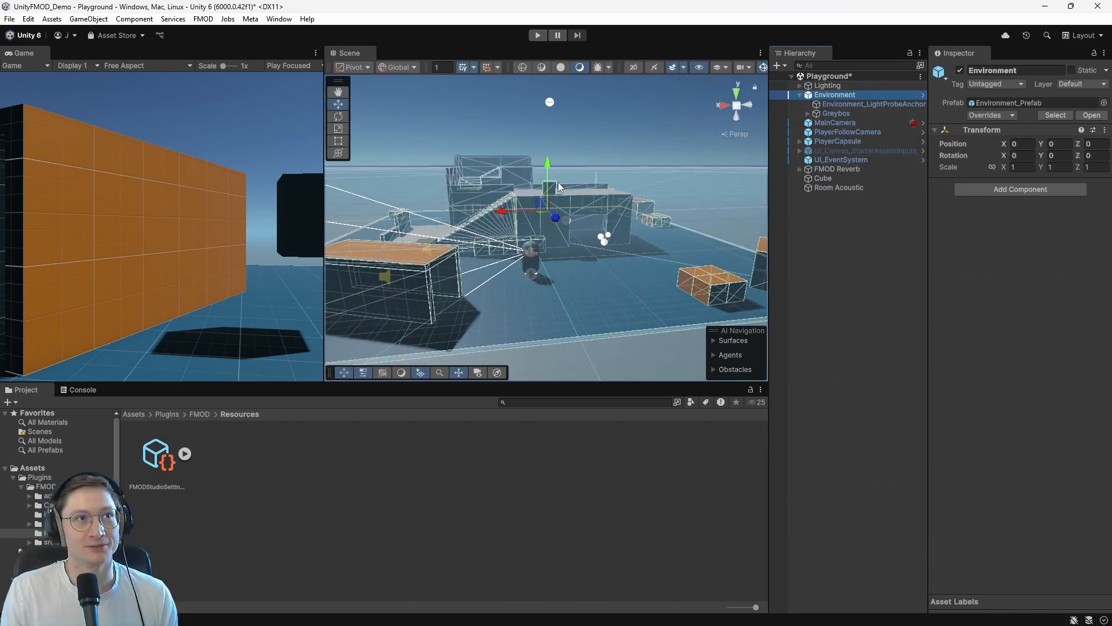
{"action": "left_click", "coordinate": [1072, 70]}
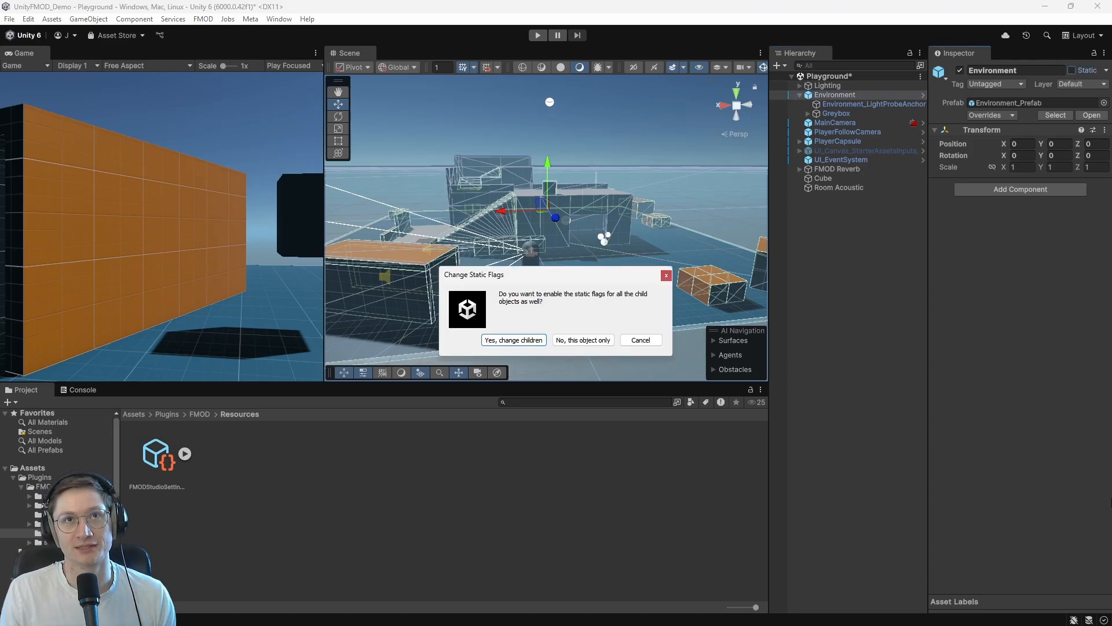
{"action": "left_click", "coordinate": [525, 342]}
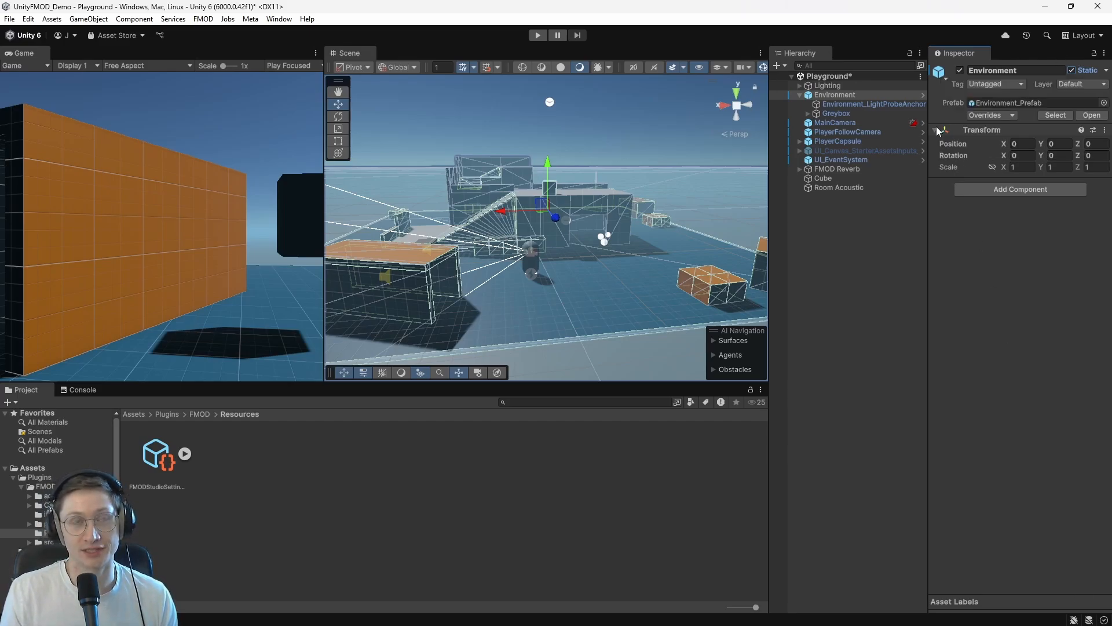
- Delete the Room Acoustic object from the scene
{"action": "left_click", "coordinate": [839, 235]}
{"action": "left_click", "coordinate": [840, 188]}
{"action": "key", "text": "Delete"}
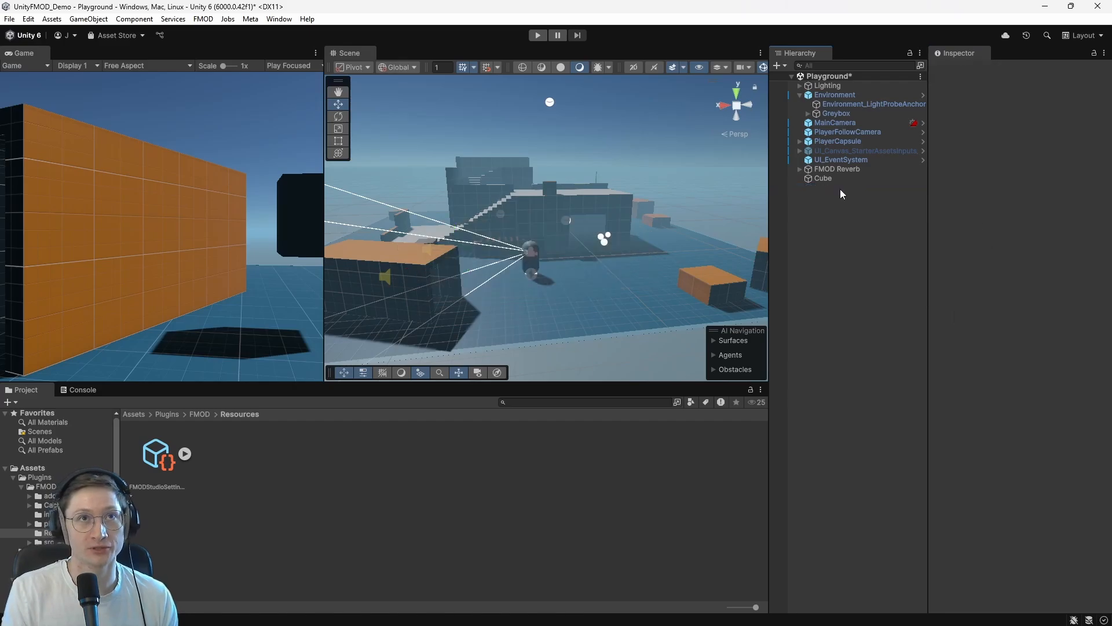
- Create an empty game object at the scene's root level and name it Acoustic Map
{"action": "right_click", "coordinate": [836, 208]}
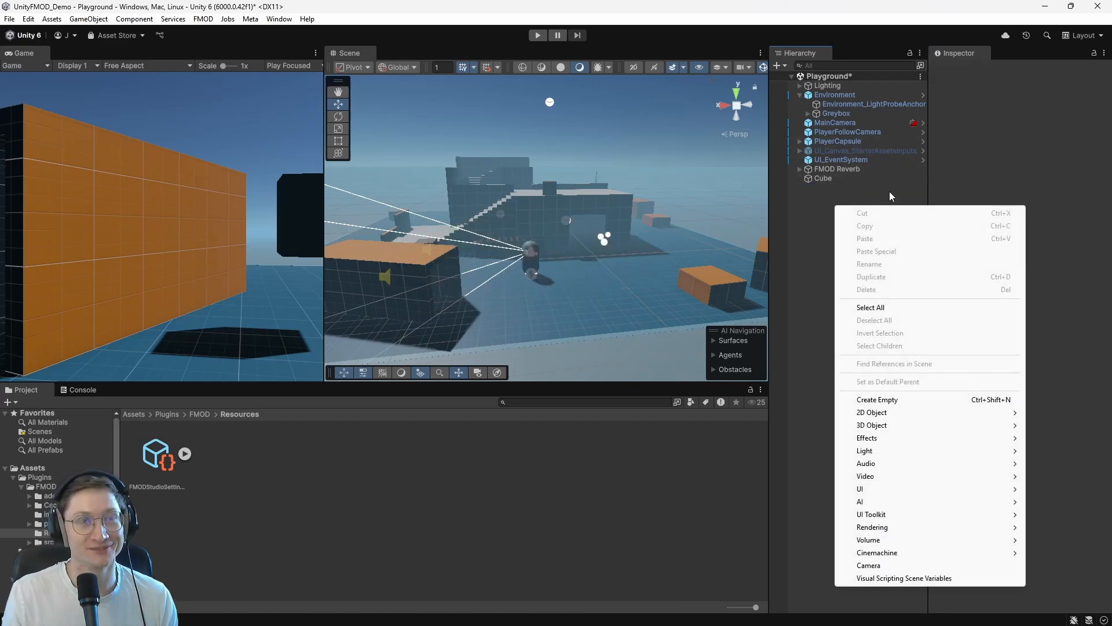
{"action": "left_click", "coordinate": [909, 401]}
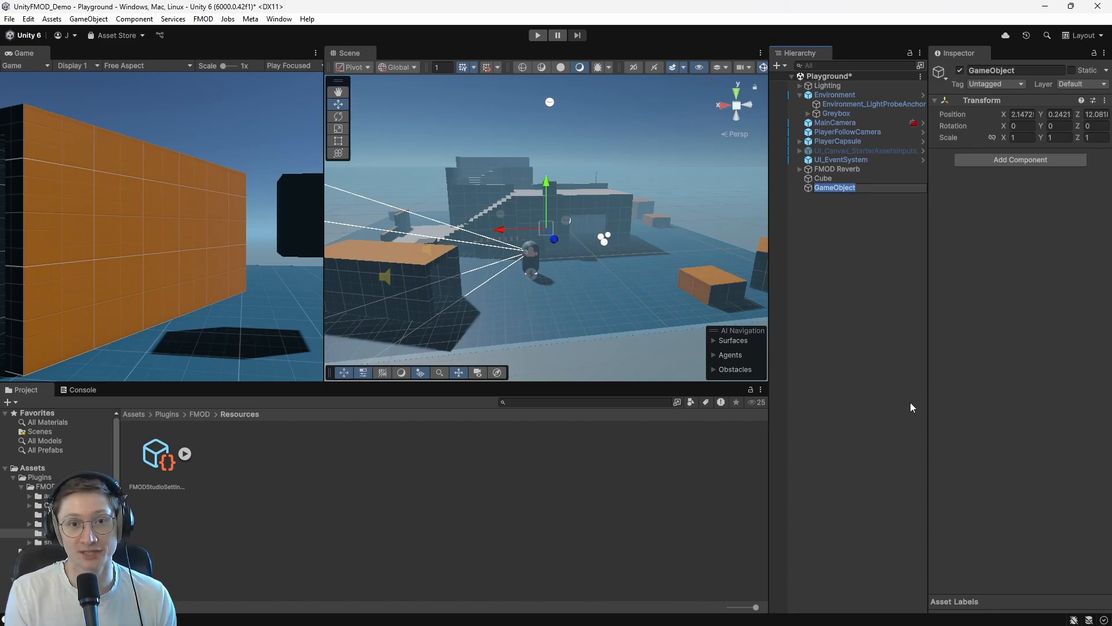
{"action": "type", "text": "Acoust"}
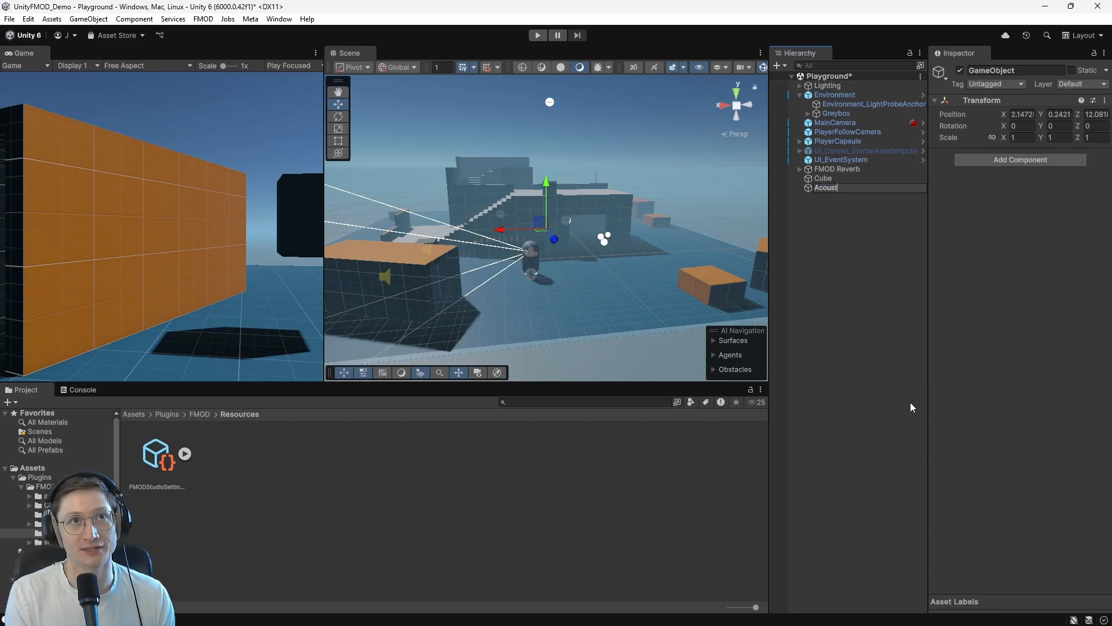
{"action": "type", "text": "ic Mas"}
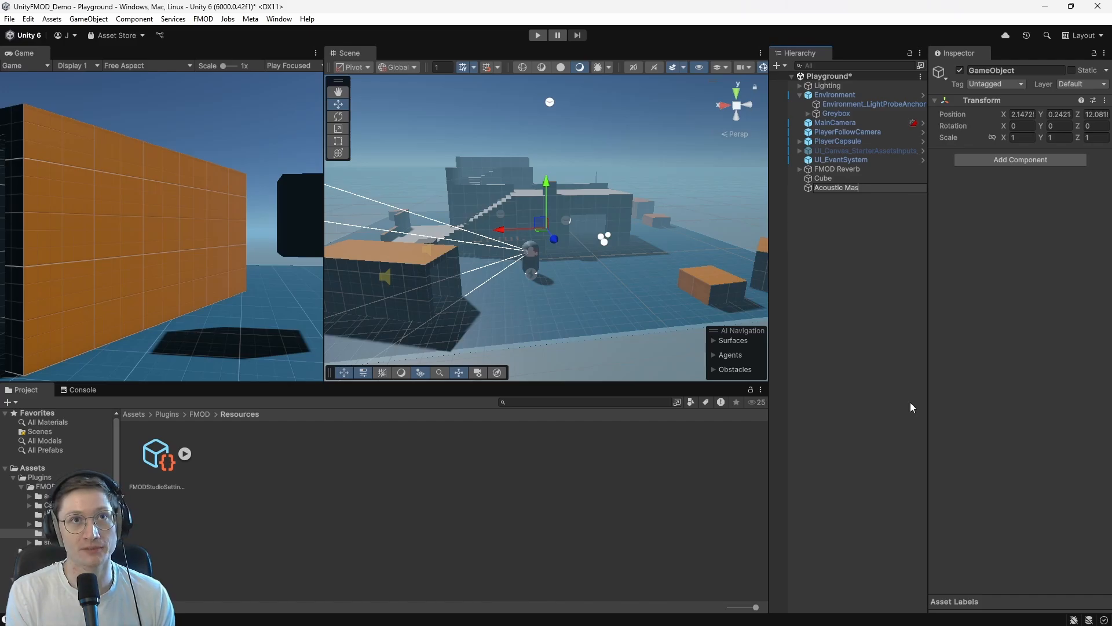
{"action": "key", "text": "BackSpace"}
{"action": "type", "text": "p"}
{"action": "key", "text": "Return"}
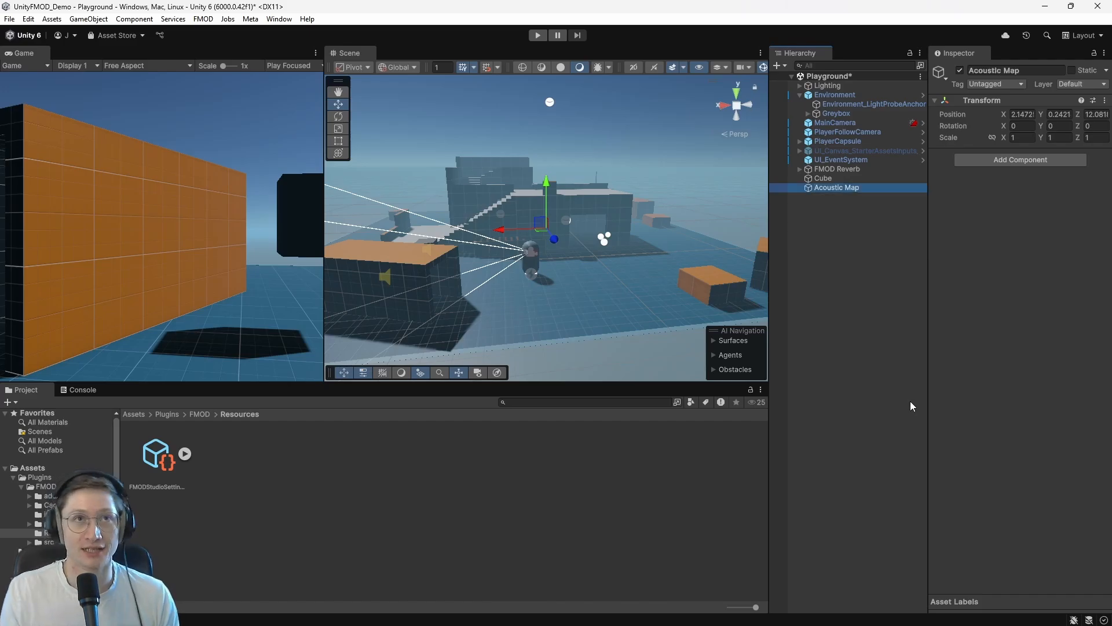
- Add a Meta XR Acoustic Geometry component to the Environment object
{"action": "left_click", "coordinate": [856, 94]}
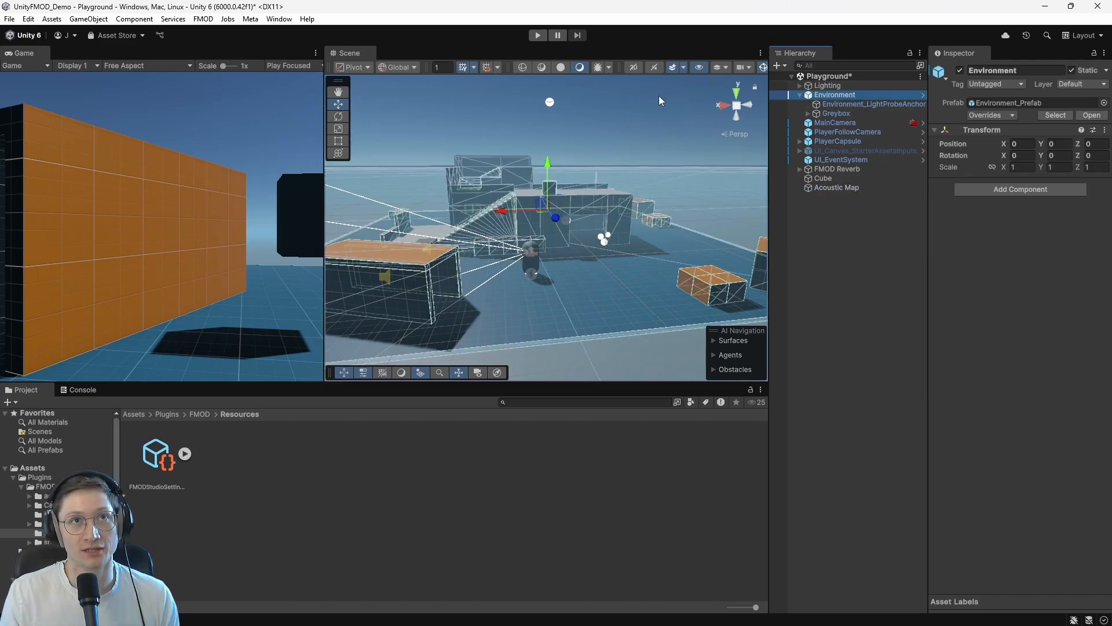
{"action": "left_click", "coordinate": [800, 95]}
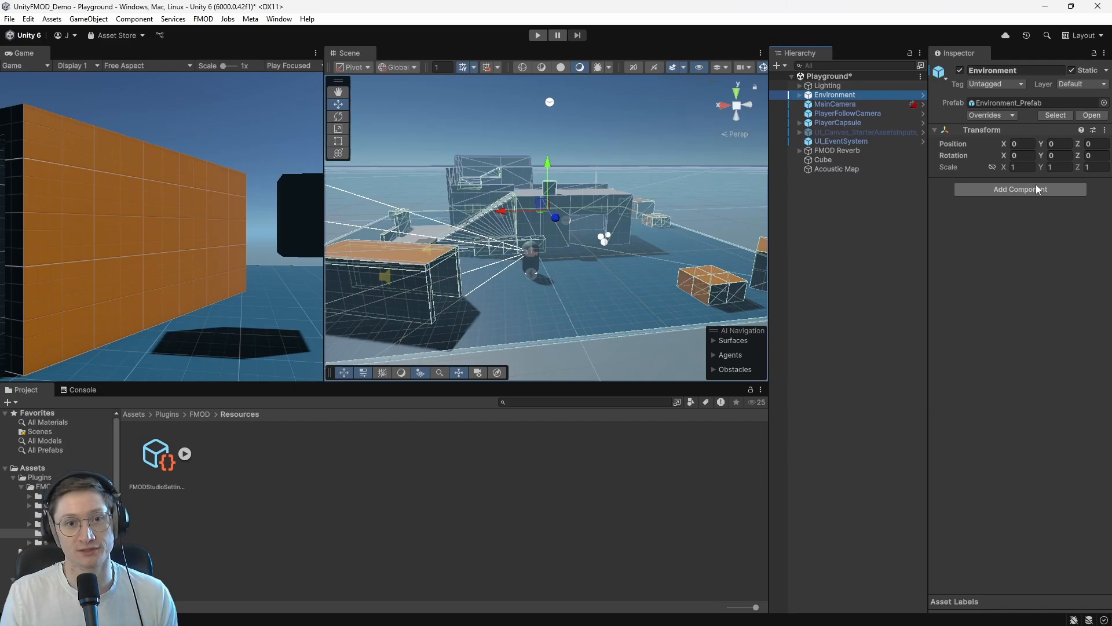
{"action": "left_click", "coordinate": [1036, 184]}
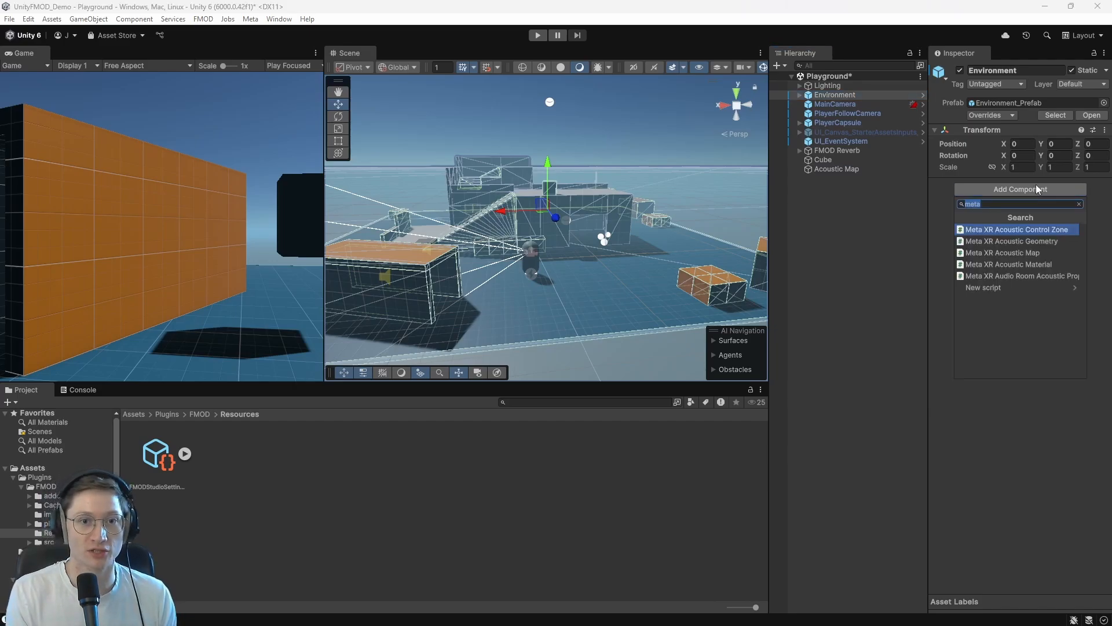
{"action": "left_click", "coordinate": [1045, 245]}
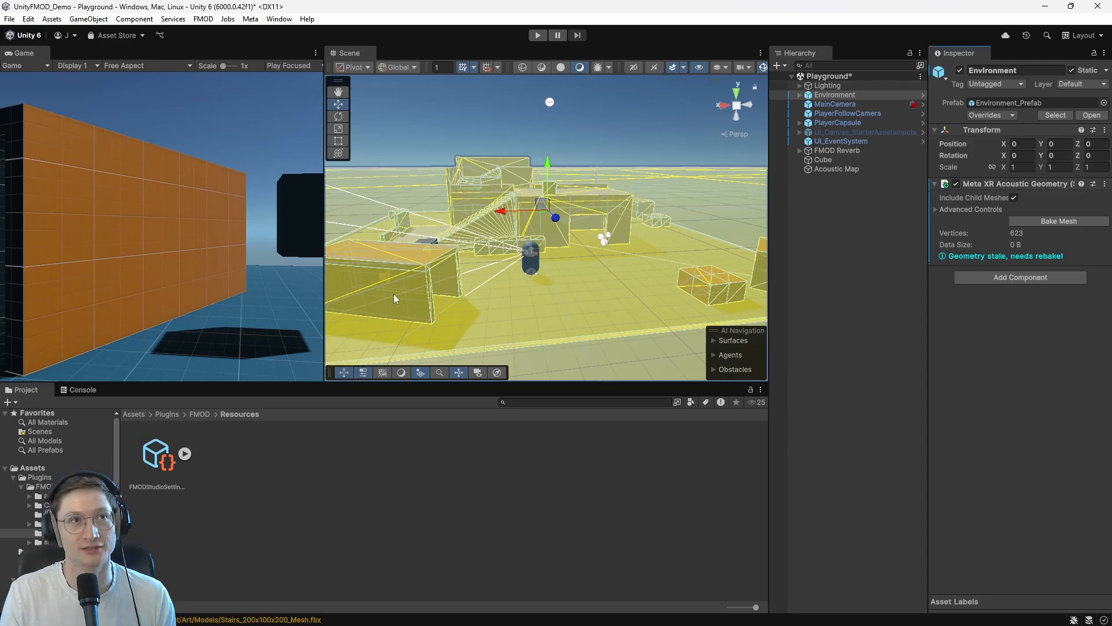
- Inspect the acoustic geometry overlay around the level and bake the Environment's acoustic mesh
{"action": "left_click_drag", "start_coordinate": [529, 231], "coordinate": [729, 226], "text": "alt"}
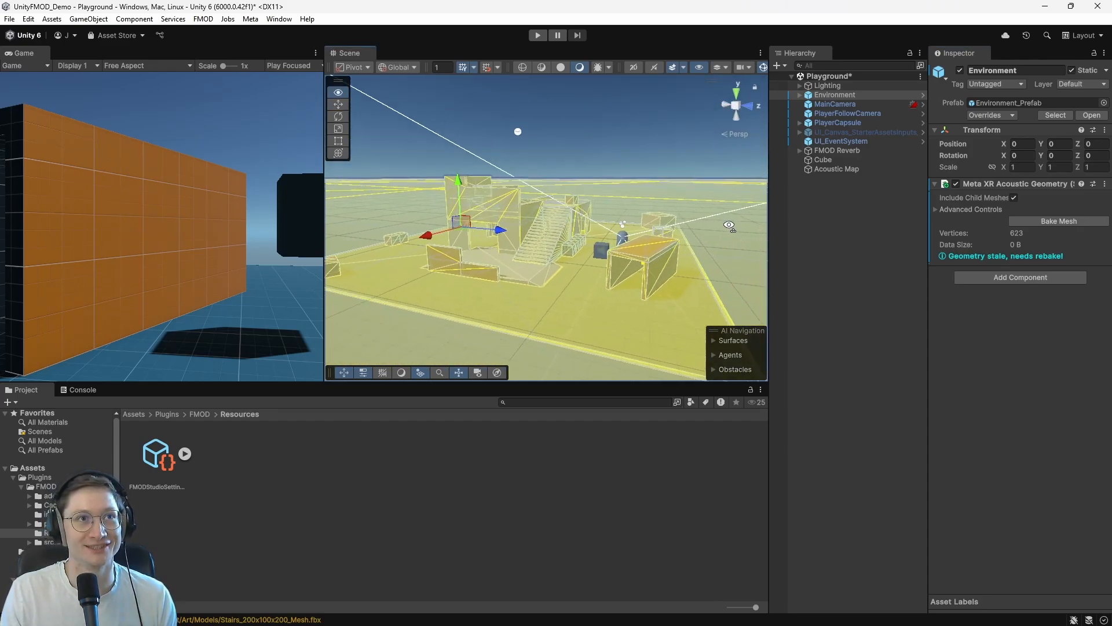
{"action": "key", "text": "w"}
{"action": "right_click_drag", "start_coordinate": [729, 225], "coordinate": [573, 305]}
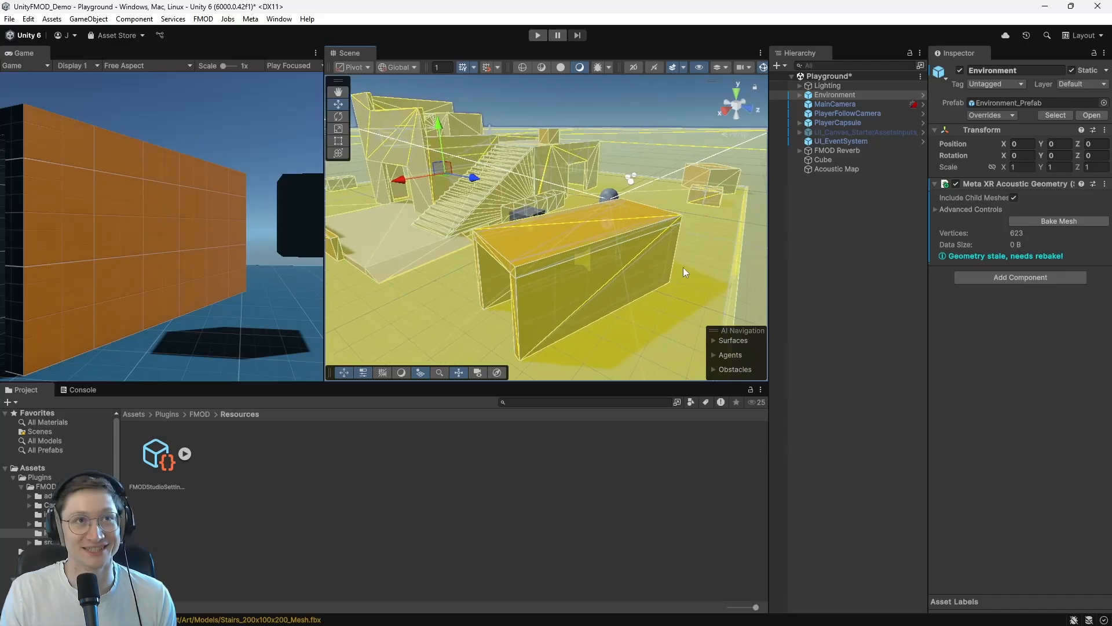
{"action": "left_click_drag", "start_coordinate": [629, 299], "coordinate": [507, 292], "text": "alt"}
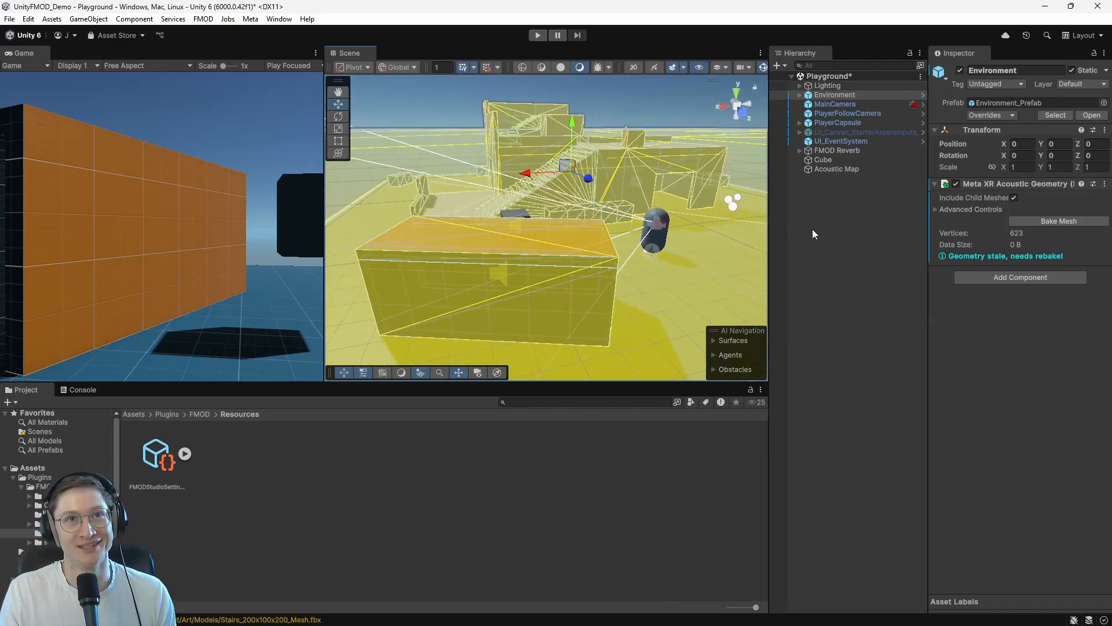
{"action": "right_click_drag", "start_coordinate": [582, 255], "coordinate": [560, 245]}
{"action": "key", "text": "d"}
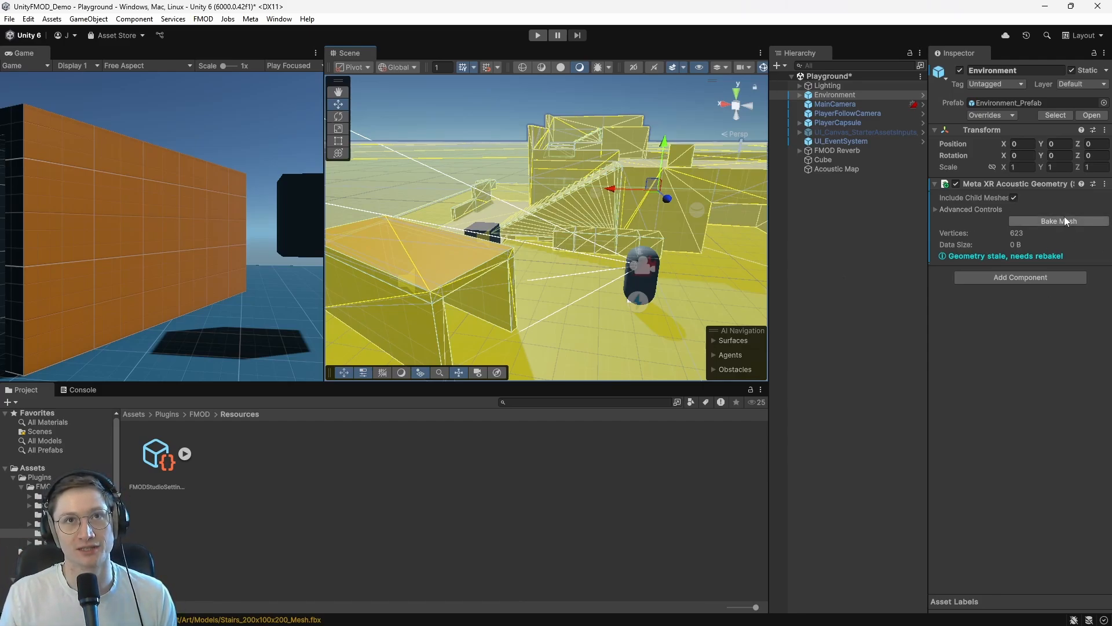
{"action": "left_click", "coordinate": [1045, 224]}
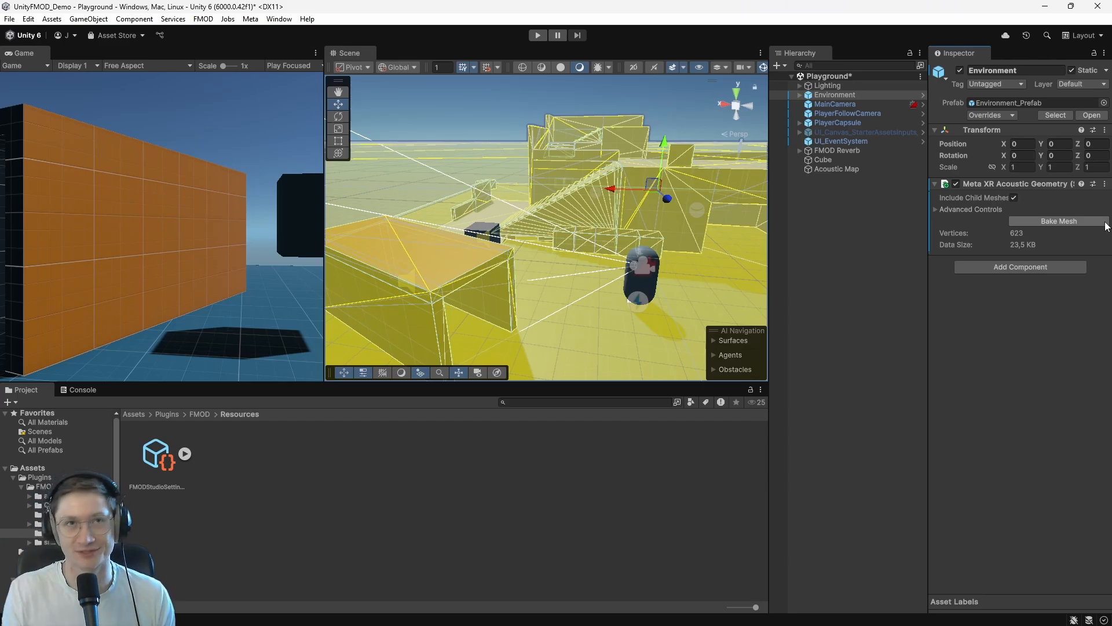
- Add a Meta XR Acoustic Map component to the Acoustic Map object and bake its acoustics
{"action": "left_click", "coordinate": [846, 169]}
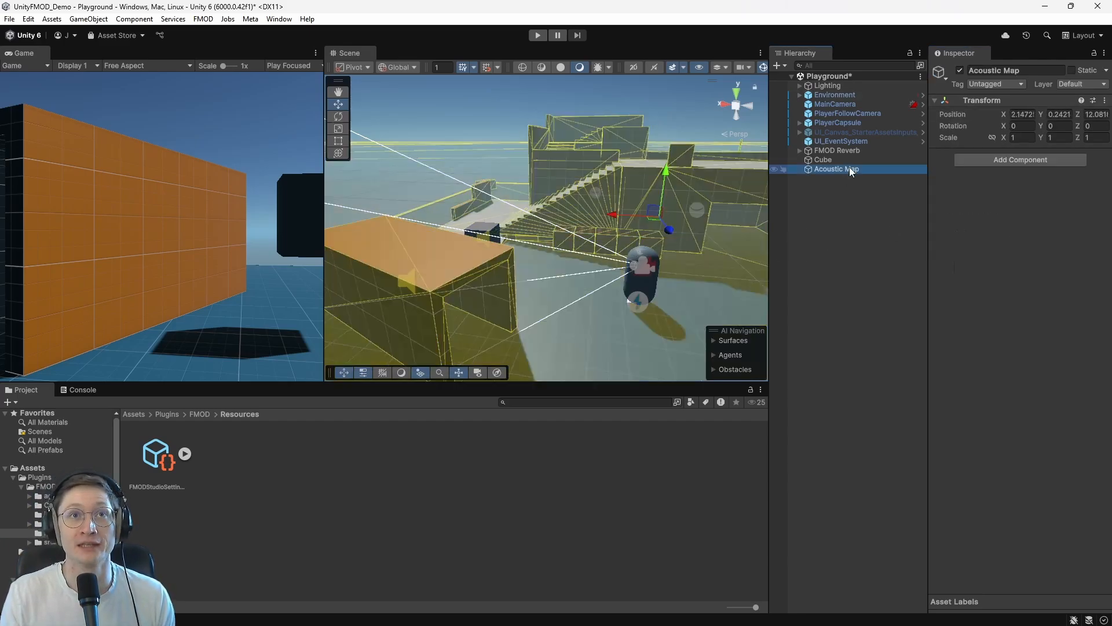
{"action": "left_click", "coordinate": [1019, 160]}
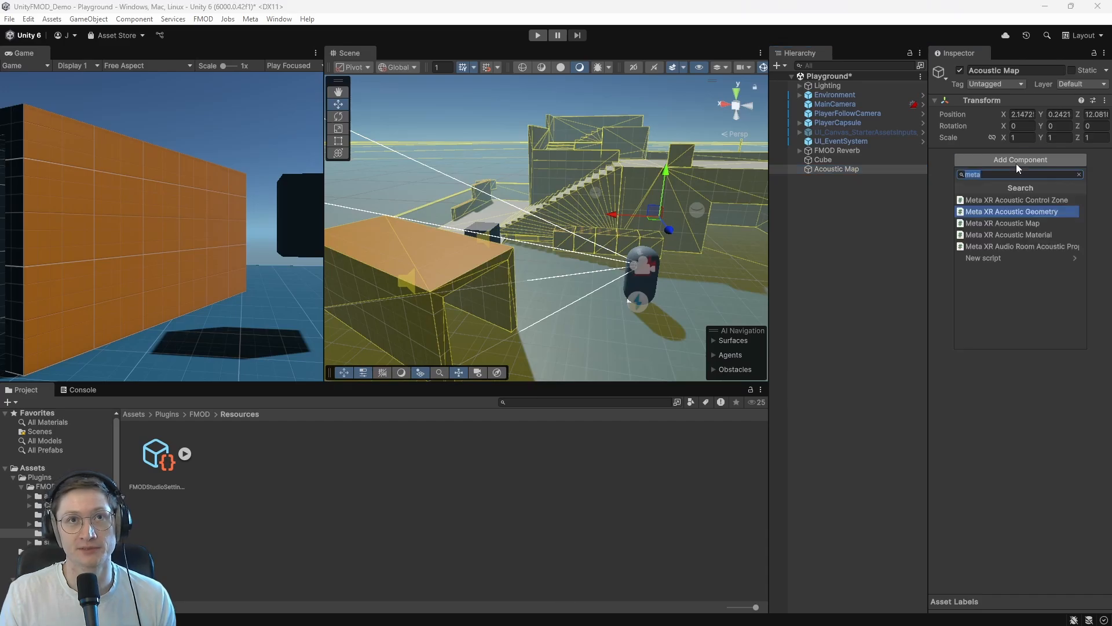
{"action": "left_click", "coordinate": [1042, 220]}
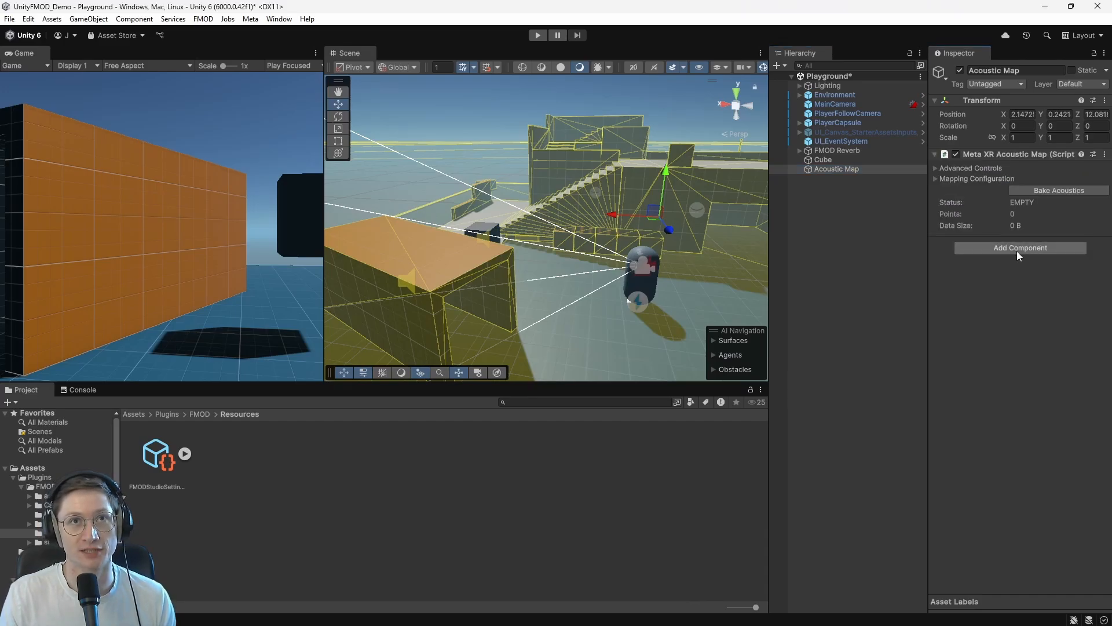
{"action": "left_click", "coordinate": [1065, 190]}
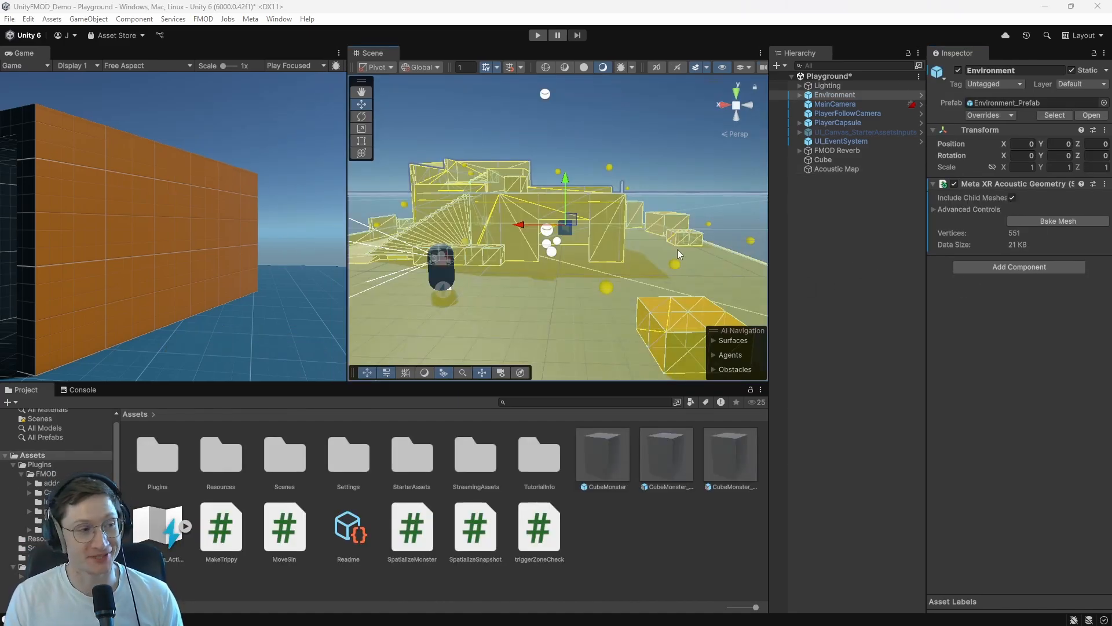
- Create a MetaXRAudio Acoustic Material Properties asset in the Assets folder and name it so_AcousticMaterial
{"action": "right_click_drag", "start_coordinate": [607, 241], "coordinate": [570, 267]}
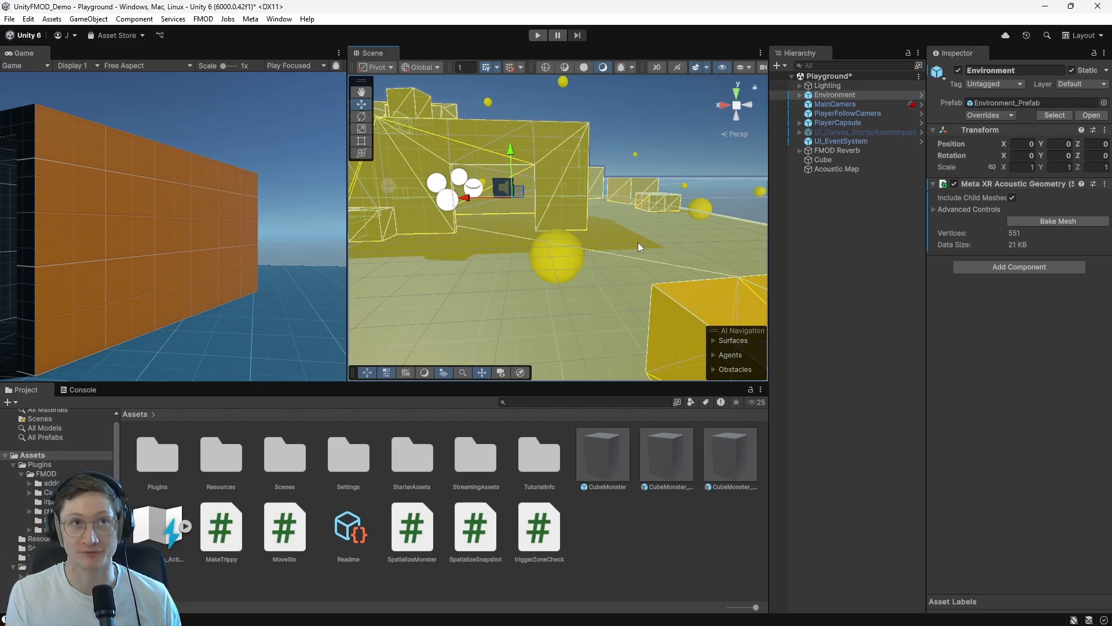
{"action": "right_click", "coordinate": [639, 530]}
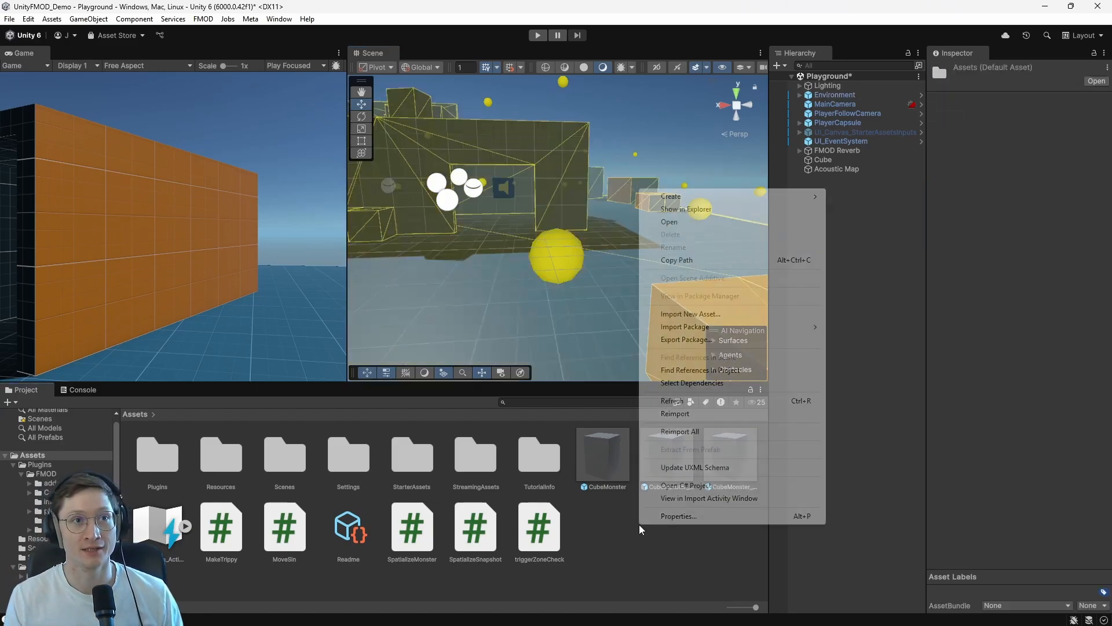
{"action": "mouse_move", "coordinate": [739, 200]}
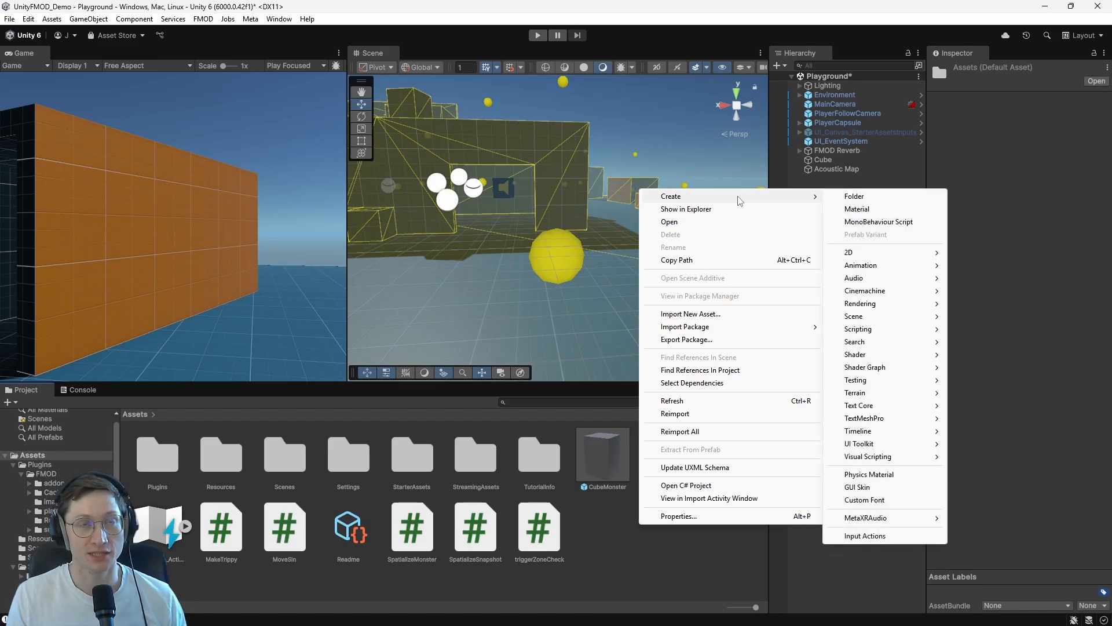
{"action": "mouse_move", "coordinate": [893, 523]}
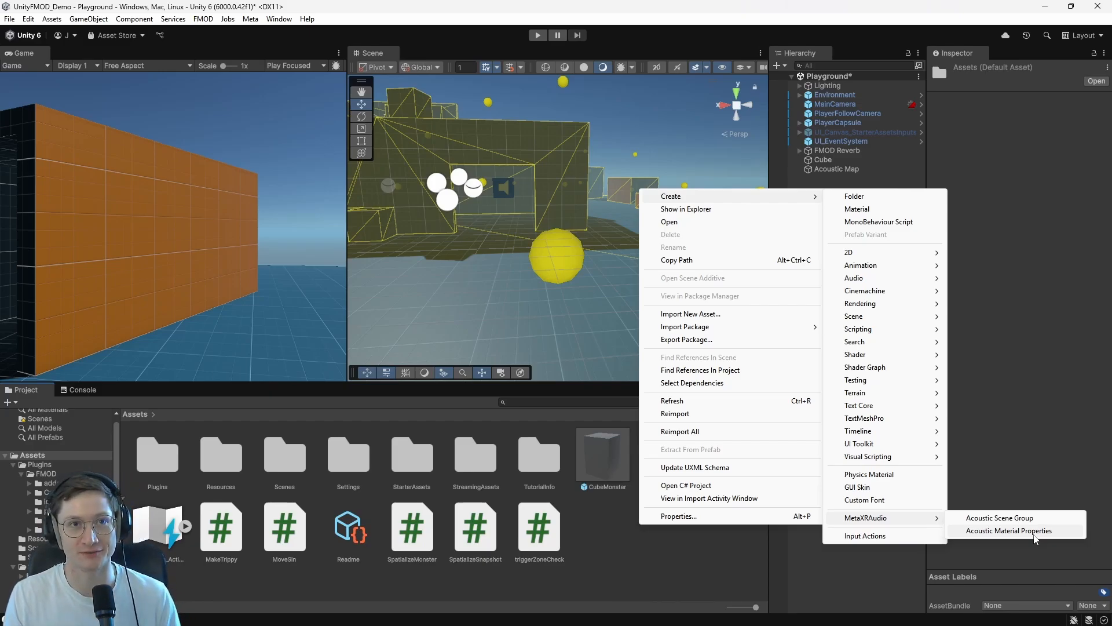
{"action": "left_click", "coordinate": [1034, 535]}
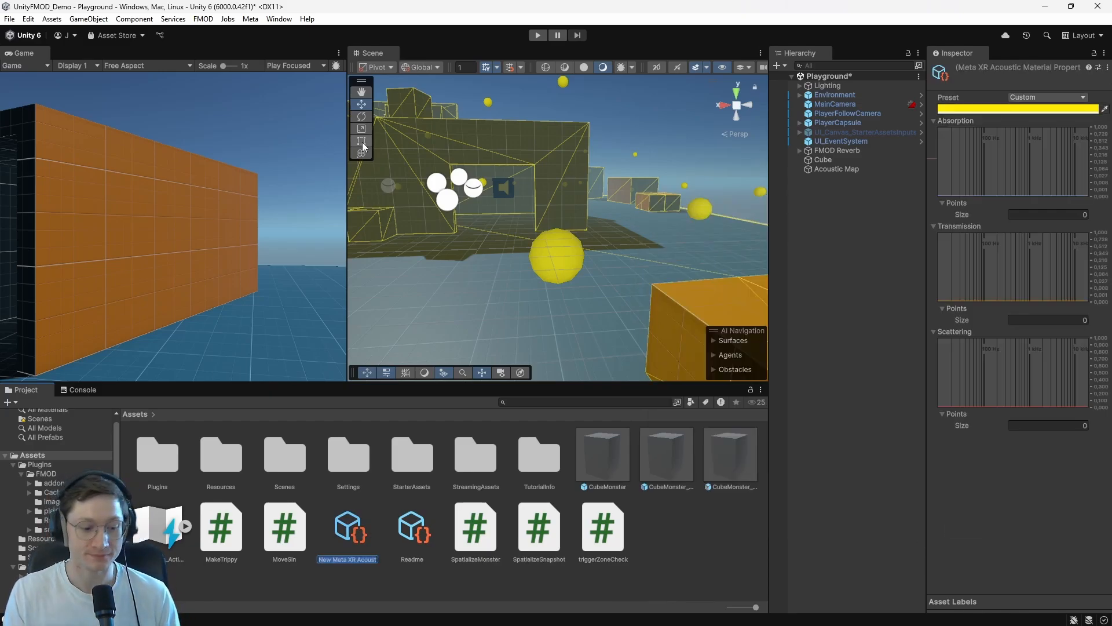
{"action": "type", "text": "Te"}
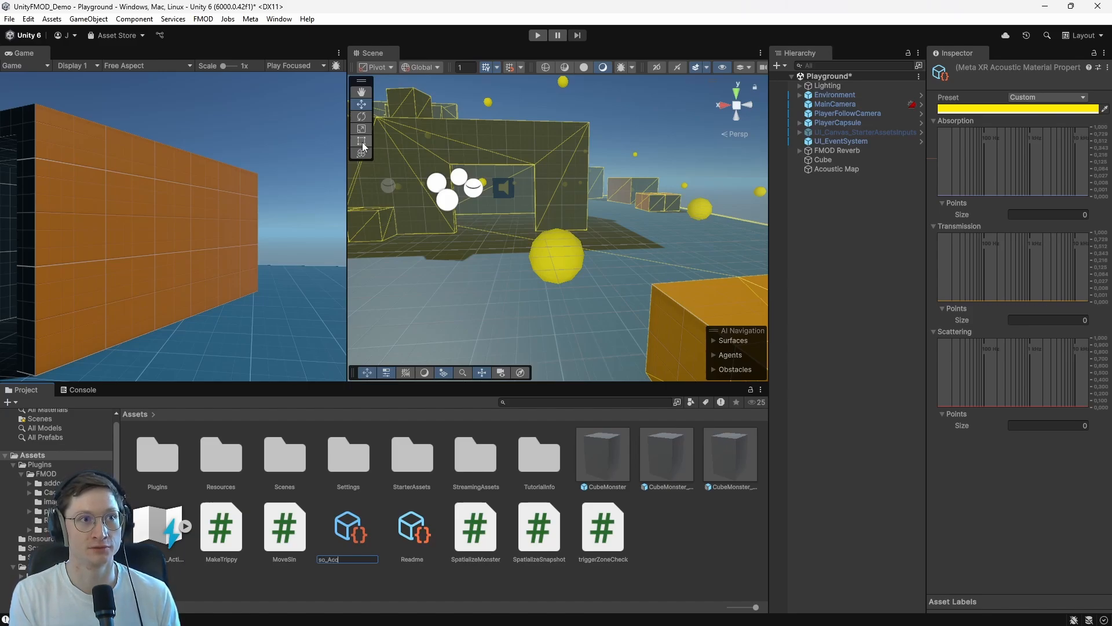
{"action": "type", "text": "_AcousticMate"}
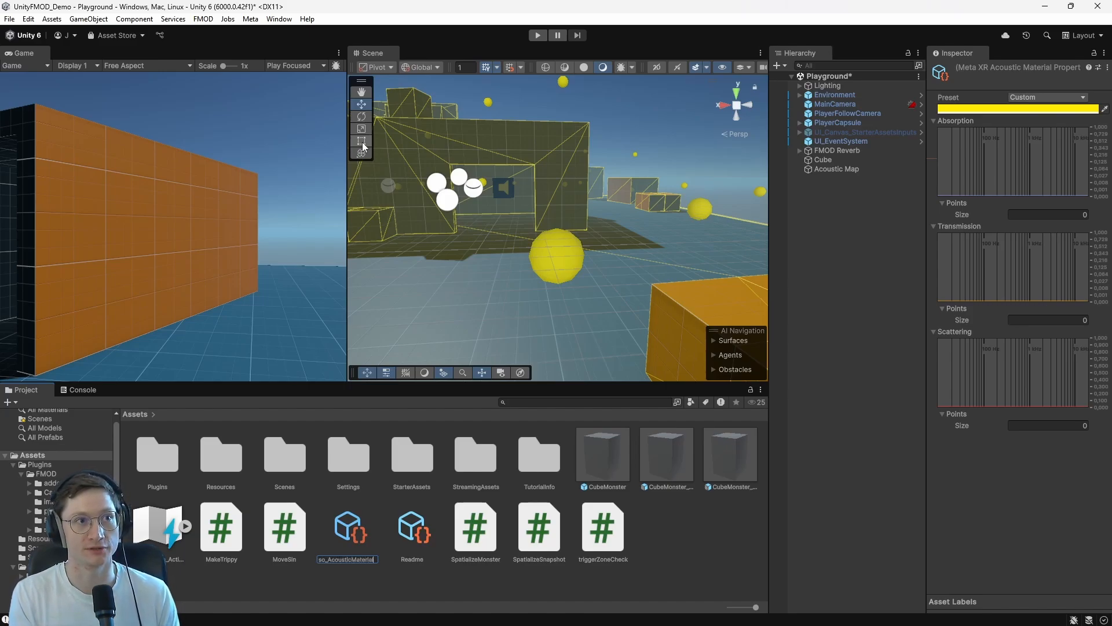
{"action": "type", "text": "rial"}
{"action": "key", "text": "Return"}
- Set so_AcousticMaterial's display color to red (FF0407) and its preset to Ceramic Tile
{"action": "left_click", "coordinate": [1040, 98]}
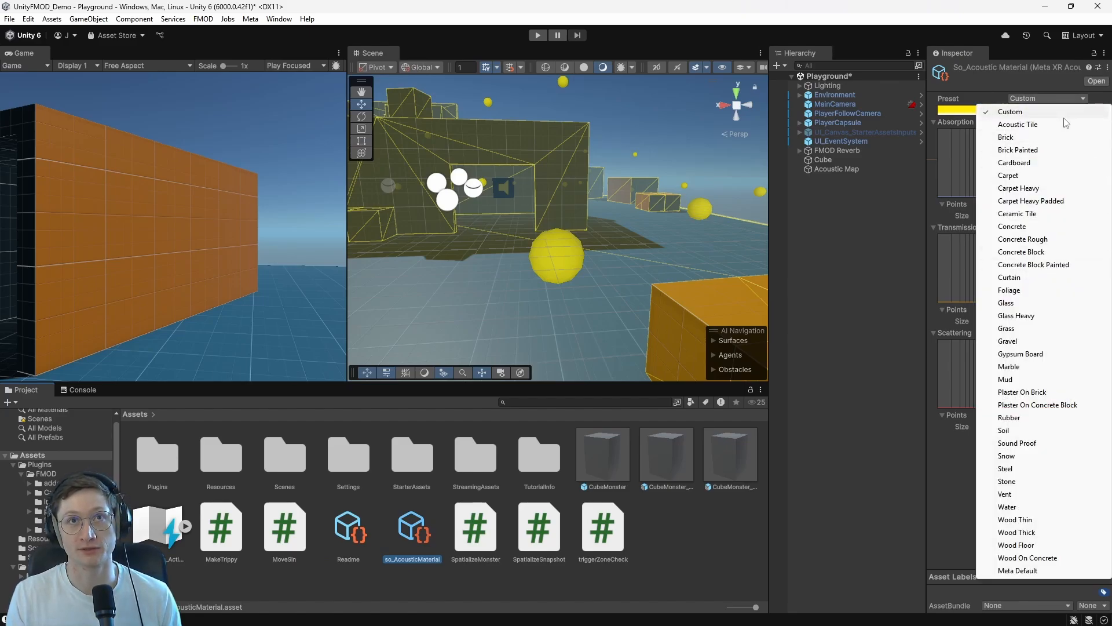
{"action": "left_click", "coordinate": [1052, 216]}
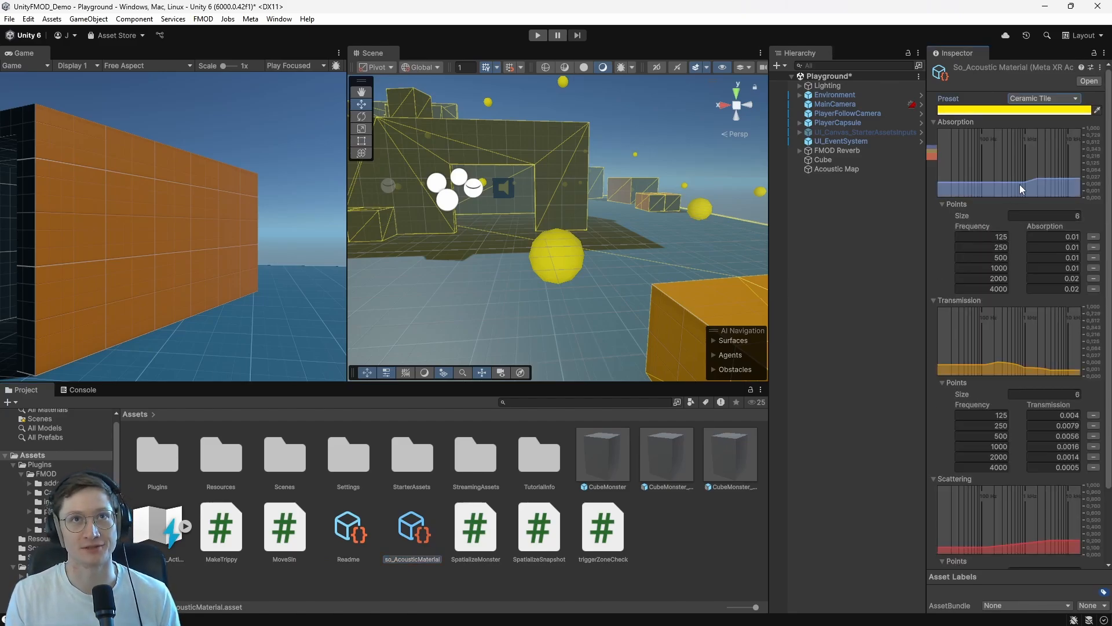
{"action": "left_click", "coordinate": [977, 111]}
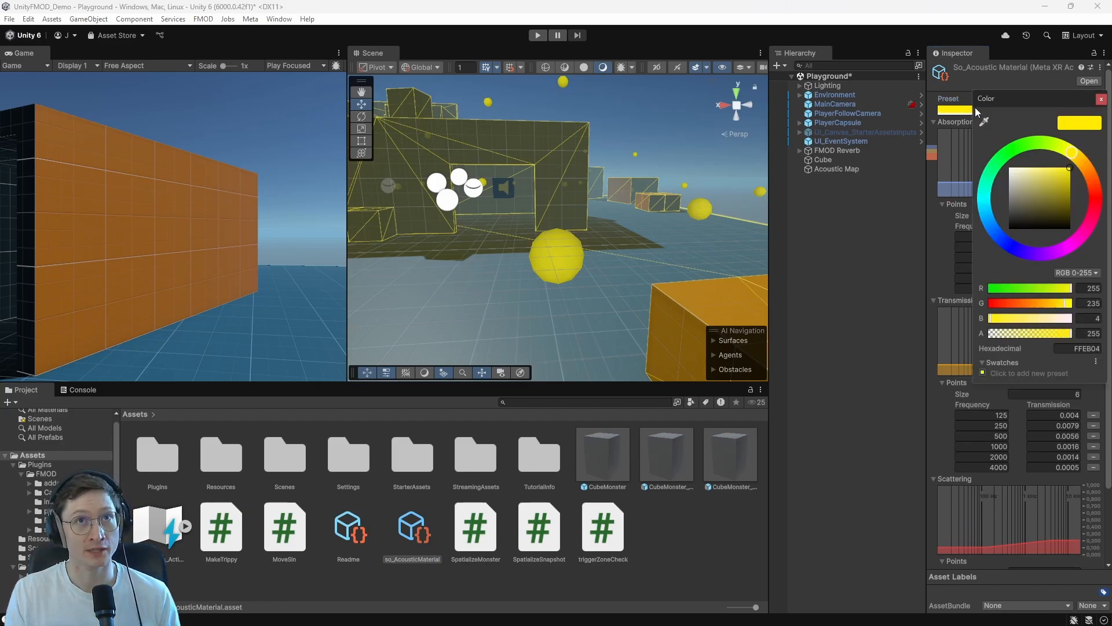
{"action": "left_click", "coordinate": [1093, 203]}
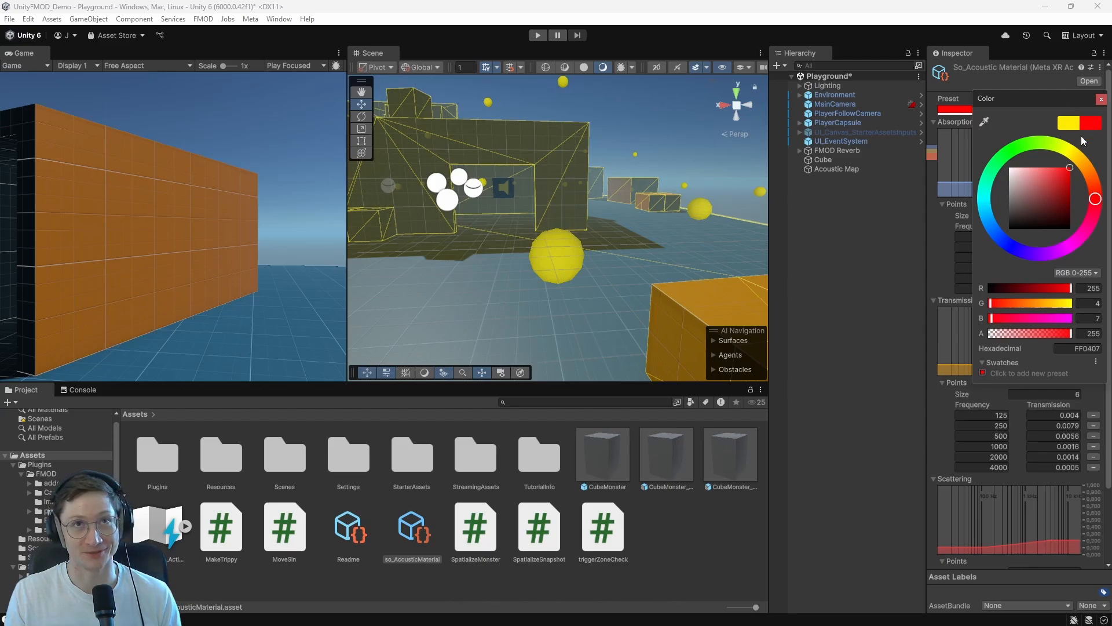
{"action": "left_click", "coordinate": [1101, 99]}
{"action": "right_click_drag", "start_coordinate": [479, 248], "coordinate": [509, 226]}
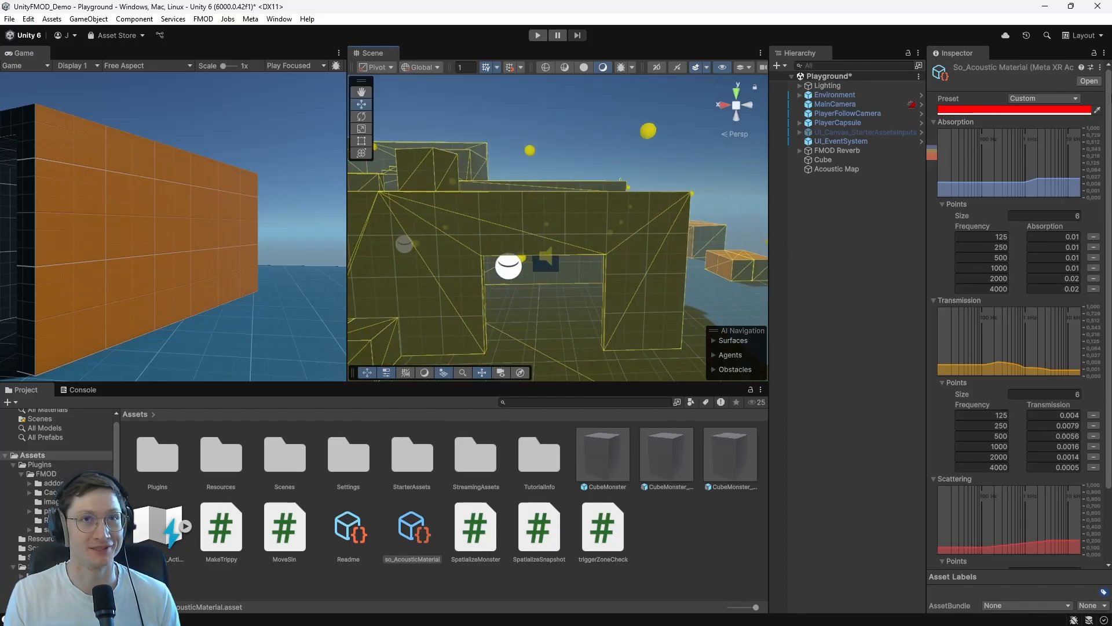
{"action": "left_click", "coordinate": [1047, 100]}
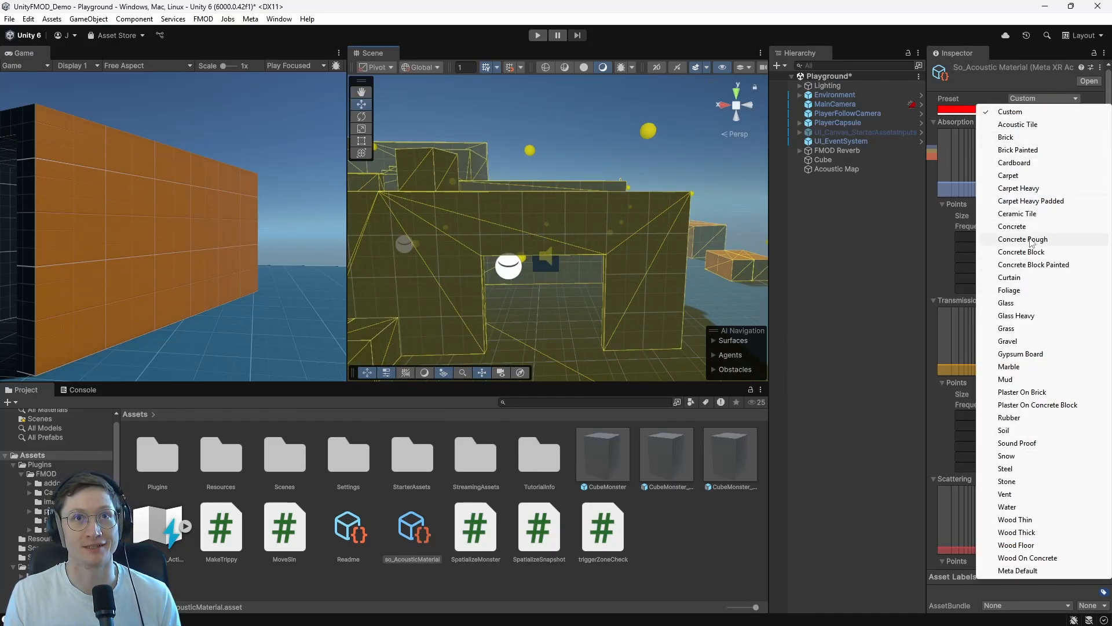
{"action": "left_click", "coordinate": [1040, 213]}
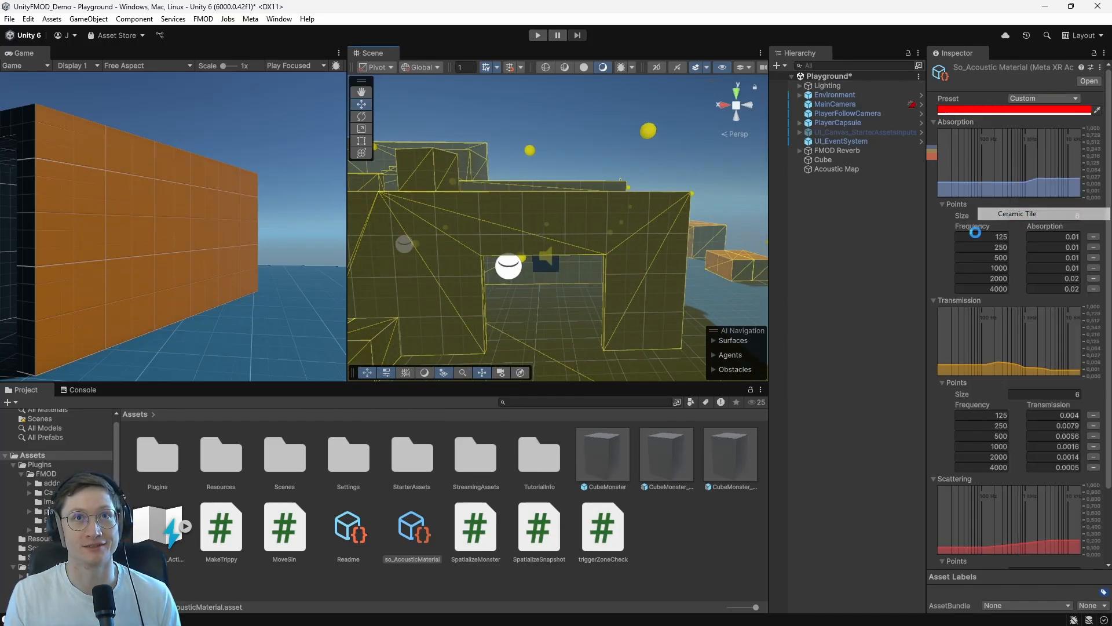
- Add a Meta XR Acoustic Material component to Structure_Prefab inside Environment's Greybox and assign so_AcousticMaterial to it
{"action": "left_click", "coordinate": [834, 94]}
{"action": "left_click", "coordinate": [800, 94]}
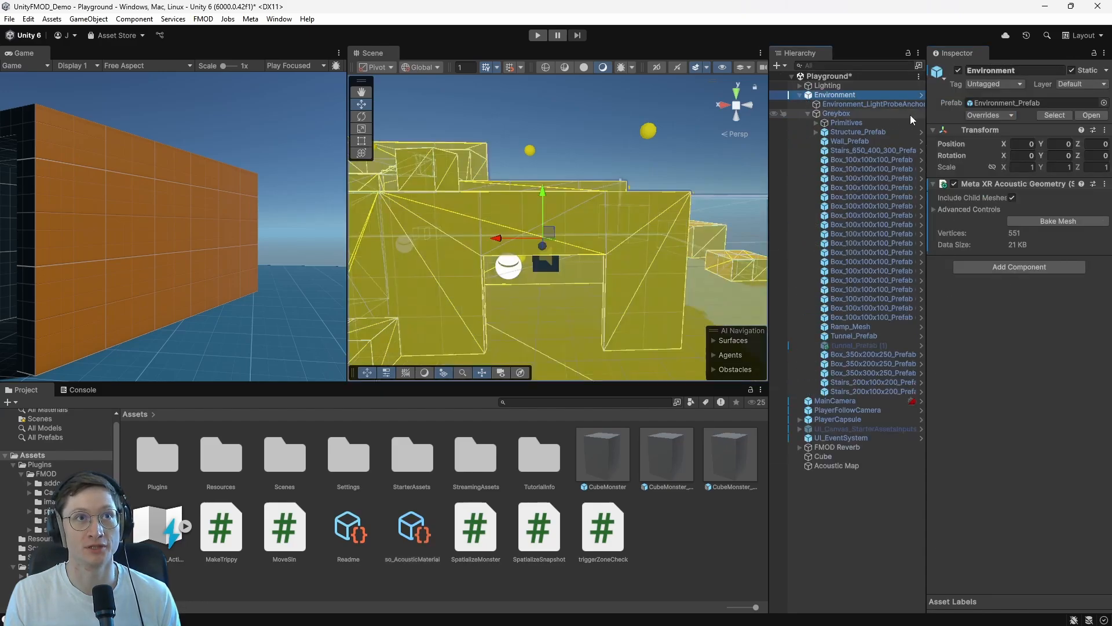
{"action": "left_click", "coordinate": [858, 132]}
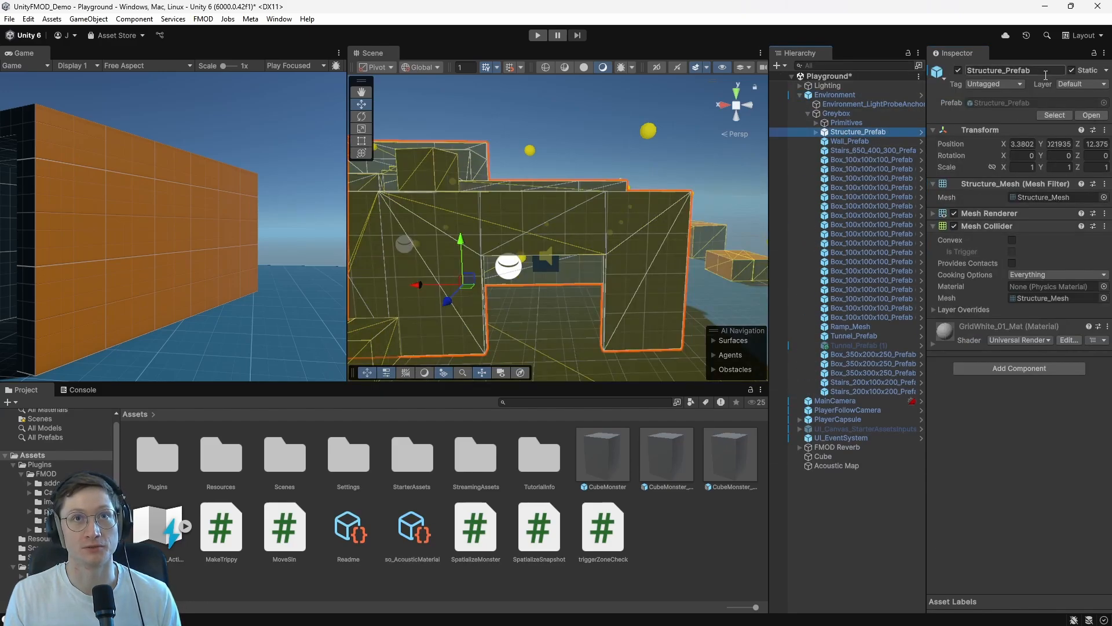
{"action": "left_click", "coordinate": [1023, 368]}
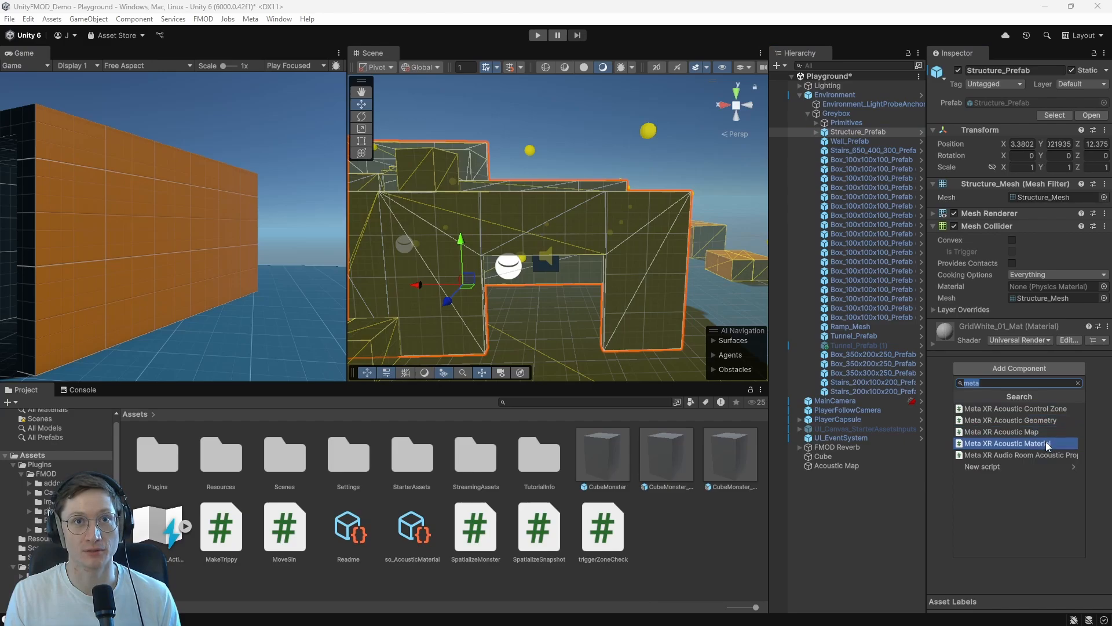
{"action": "left_click", "coordinate": [1045, 444]}
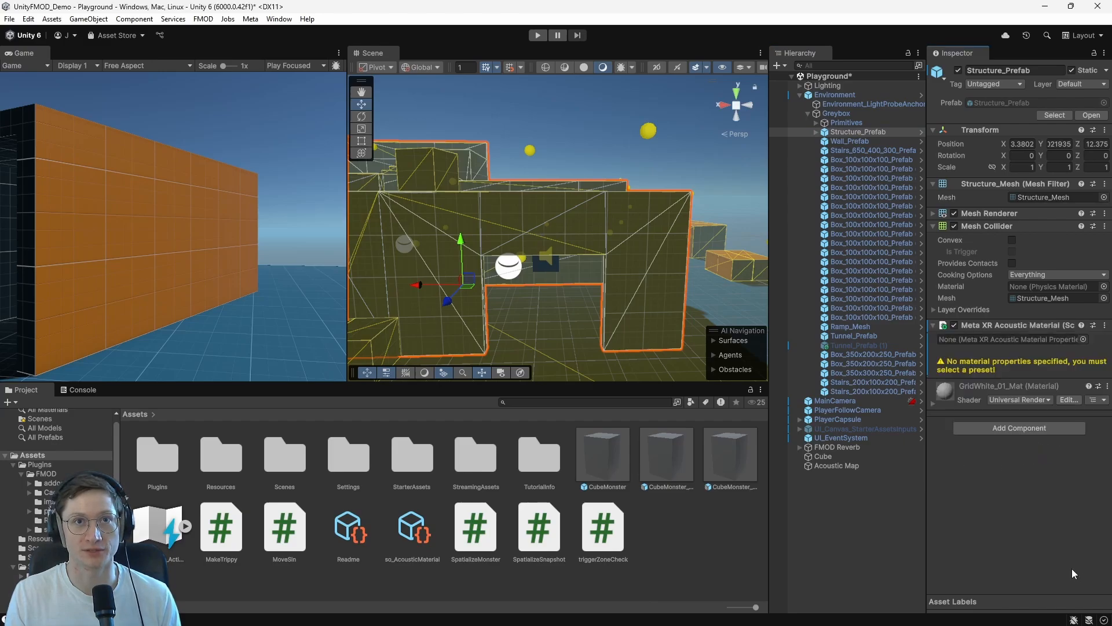
{"action": "left_click", "coordinate": [1083, 339]}
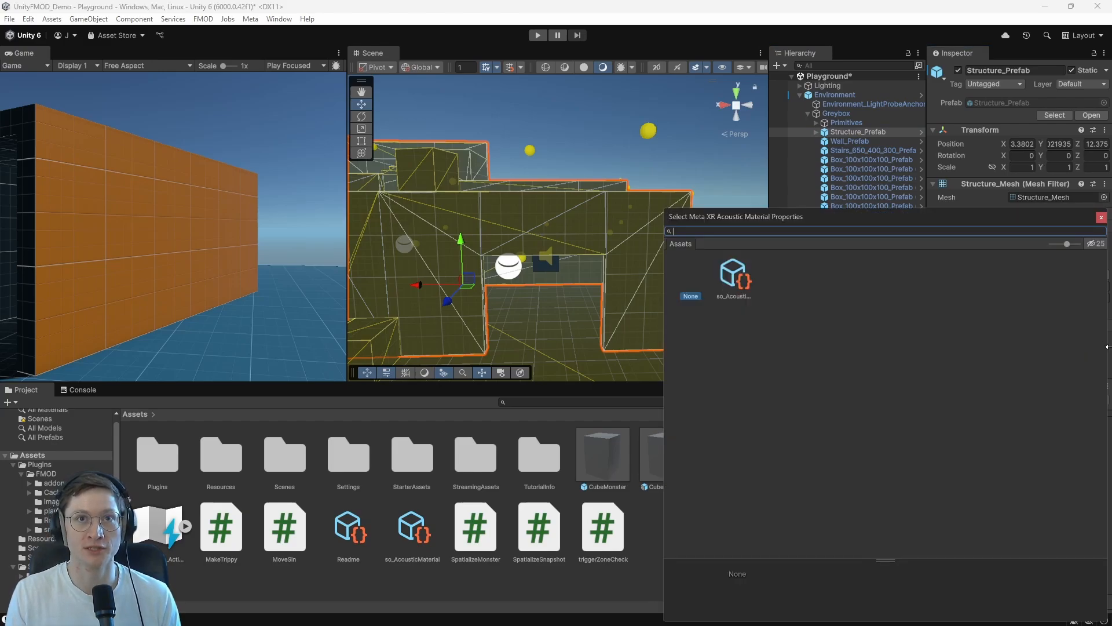
{"action": "double_click", "coordinate": [735, 278]}
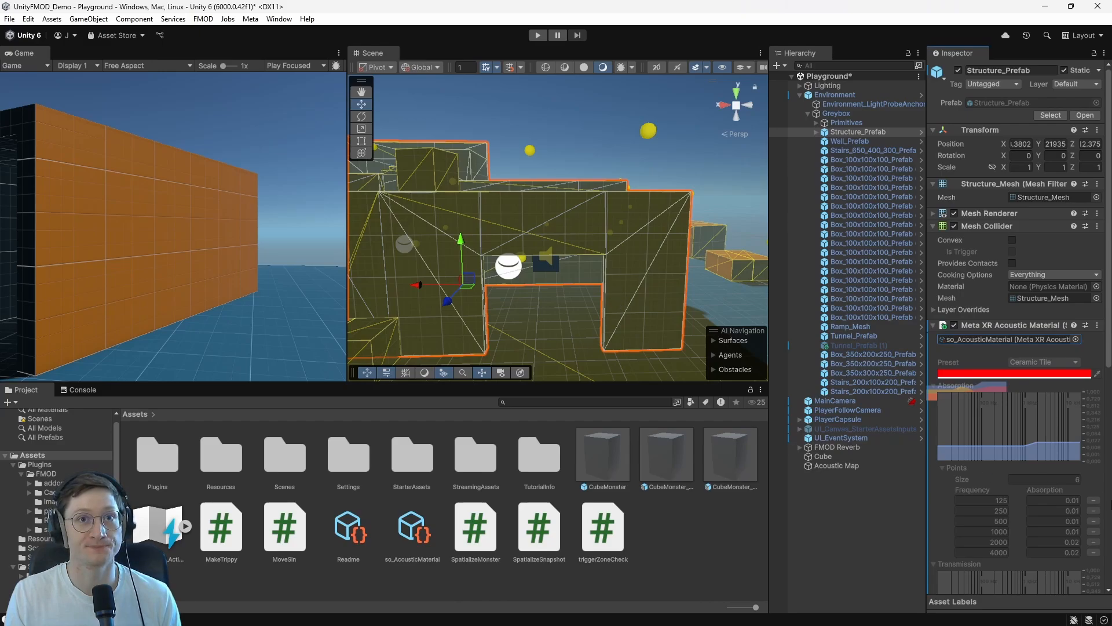
- Rebake the Environment object's acoustic mesh and review the structure's overlay against so_AcousticMaterial's settings
{"action": "key", "text": "s"}
{"action": "right_click_drag", "start_coordinate": [549, 262], "coordinate": [539, 291]}
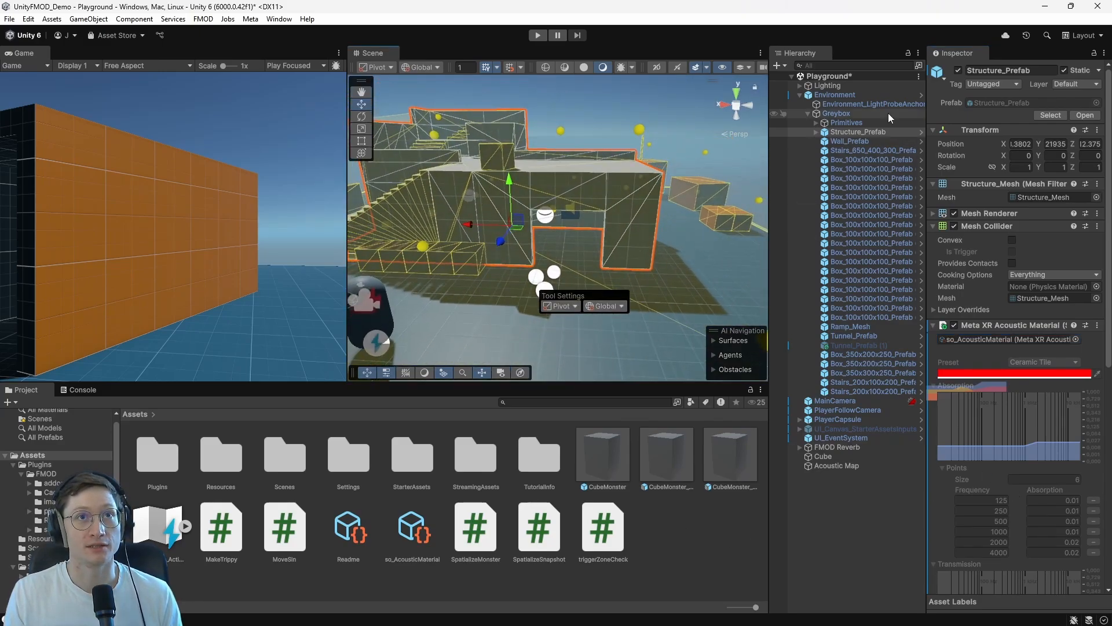
{"action": "left_click", "coordinate": [845, 95]}
{"action": "left_click", "coordinate": [1065, 223]}
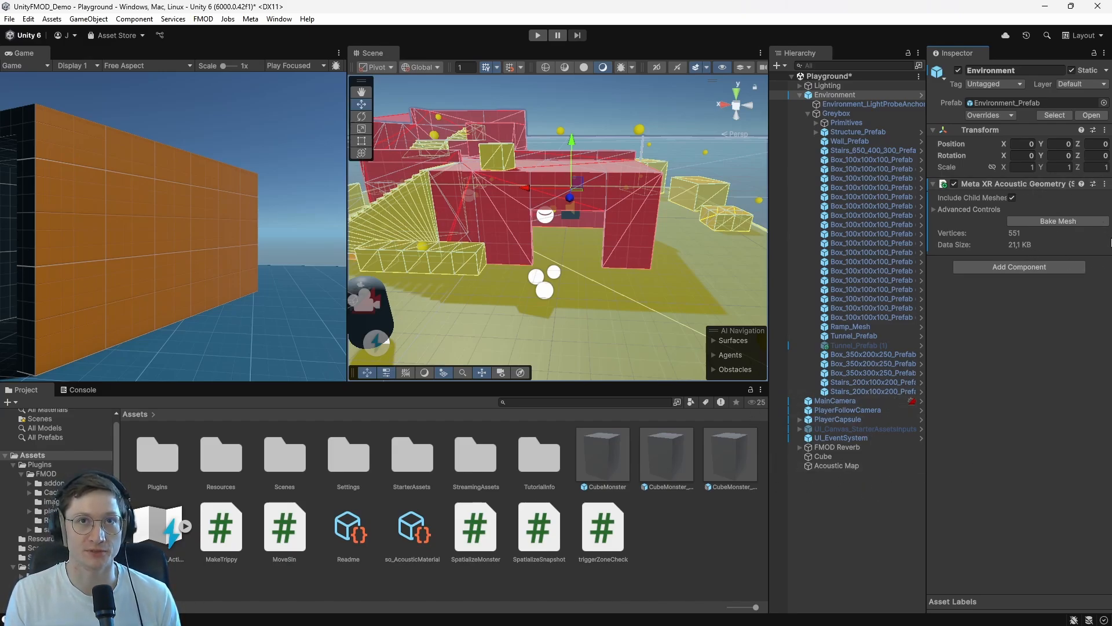
{"action": "key", "text": "d"}
{"action": "mouse_move", "coordinate": [666, 226]}
{"action": "right_mouse_down"}
{"action": "mouse_move", "coordinate": [465, 198]}
{"action": "mouse_move", "coordinate": [671, 223]}
{"action": "right_mouse_up"}
{"action": "key", "text": "a"}
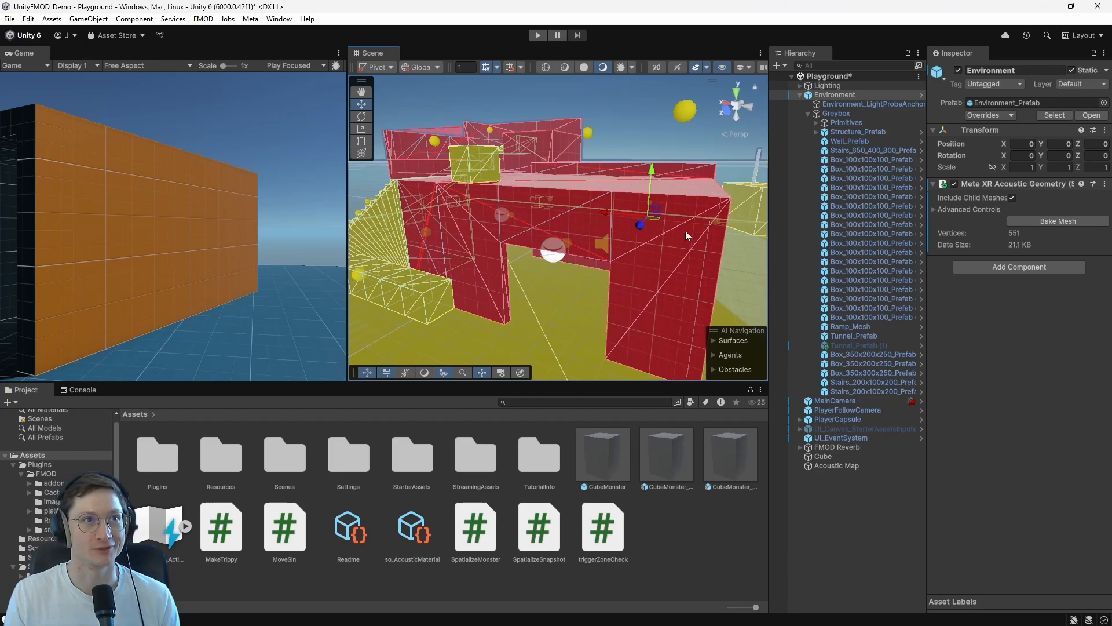
{"action": "left_click", "coordinate": [413, 528]}
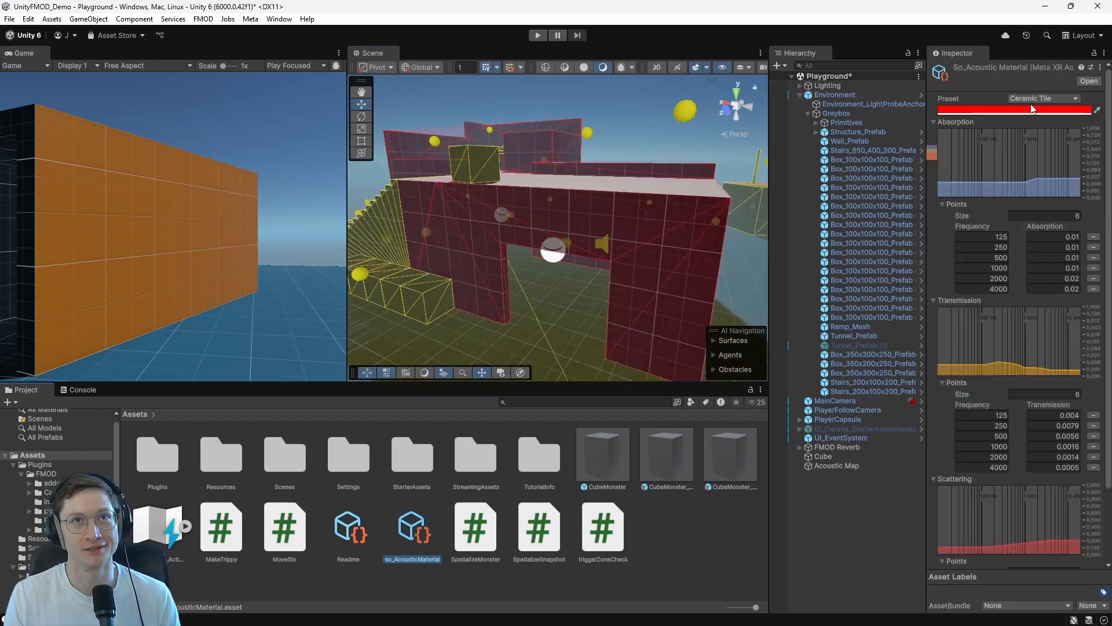
{"action": "right_click_drag", "start_coordinate": [677, 181], "coordinate": [612, 172]}
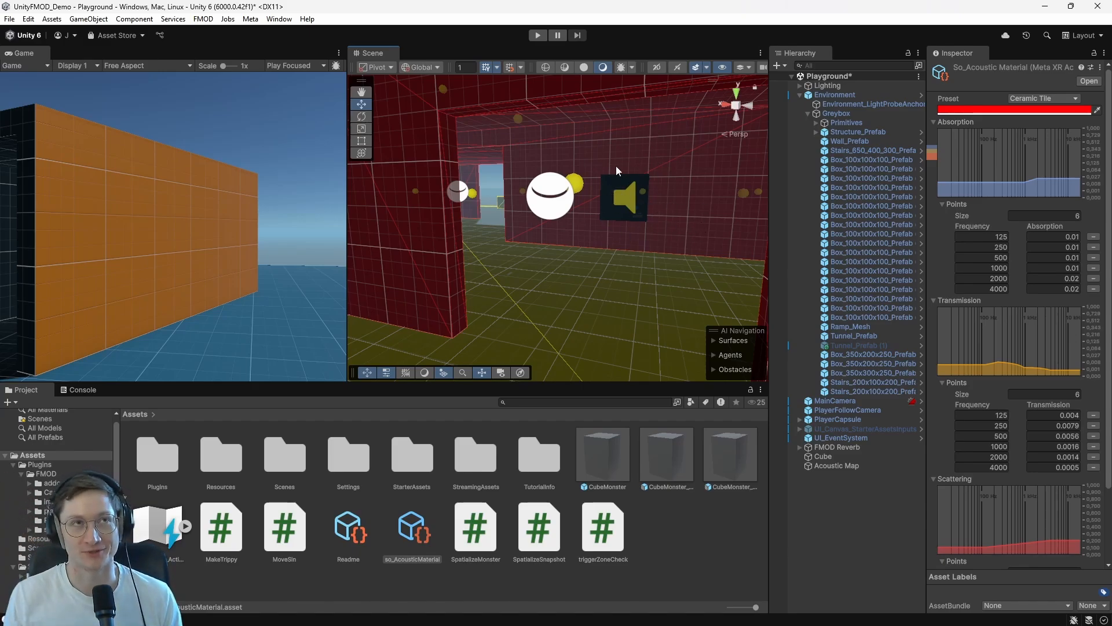
- Play the scene, walk the player around the structure's interior to hear the baked acoustics, and stop playback
{"action": "left_click", "coordinate": [537, 34]}
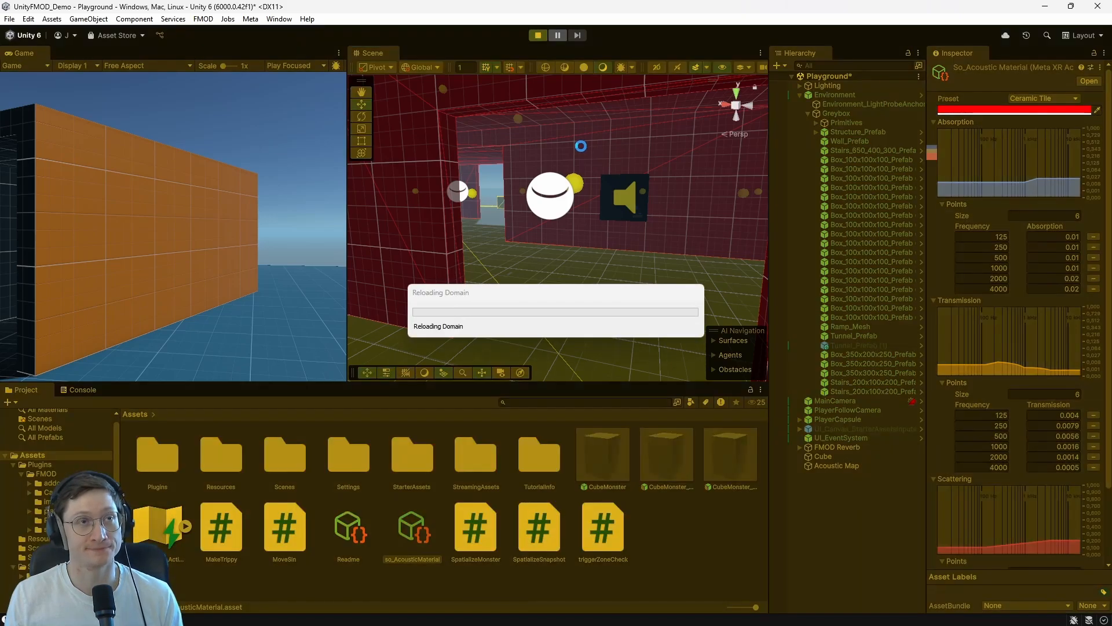
{"action": "key", "text": "a"}
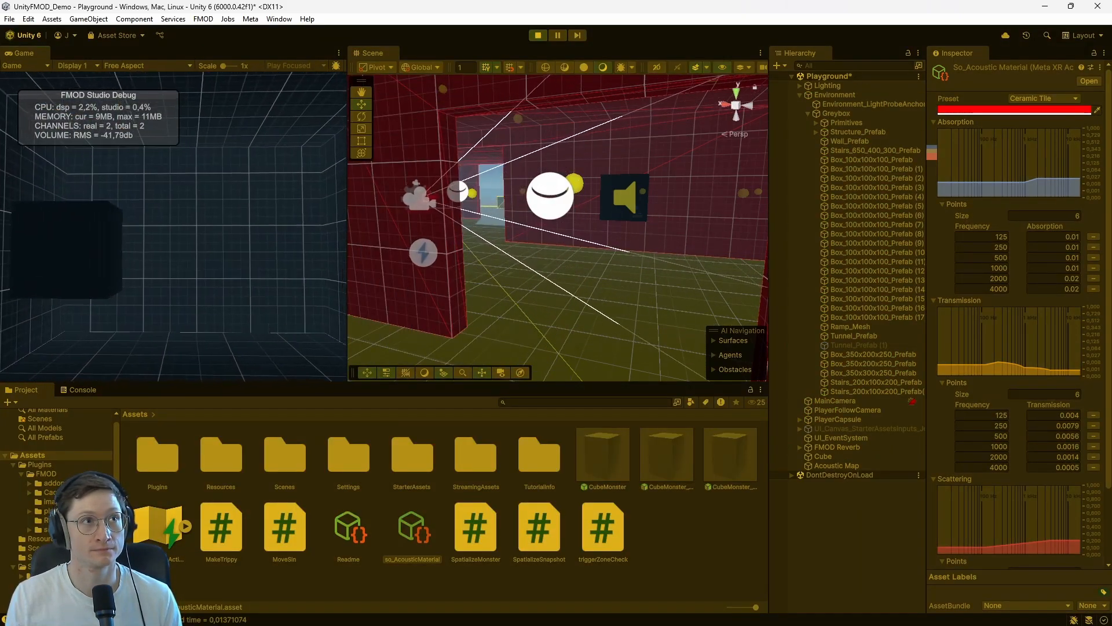
{"action": "key", "text": "a"}
{"action": "key", "text": "s"}
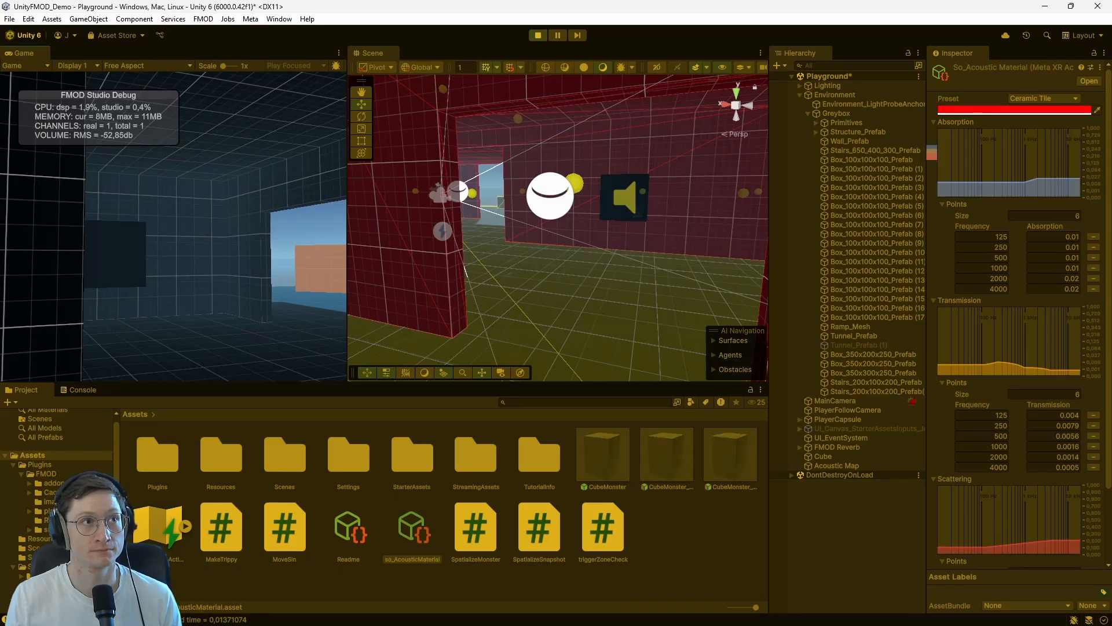
{"action": "key", "text": "w"}
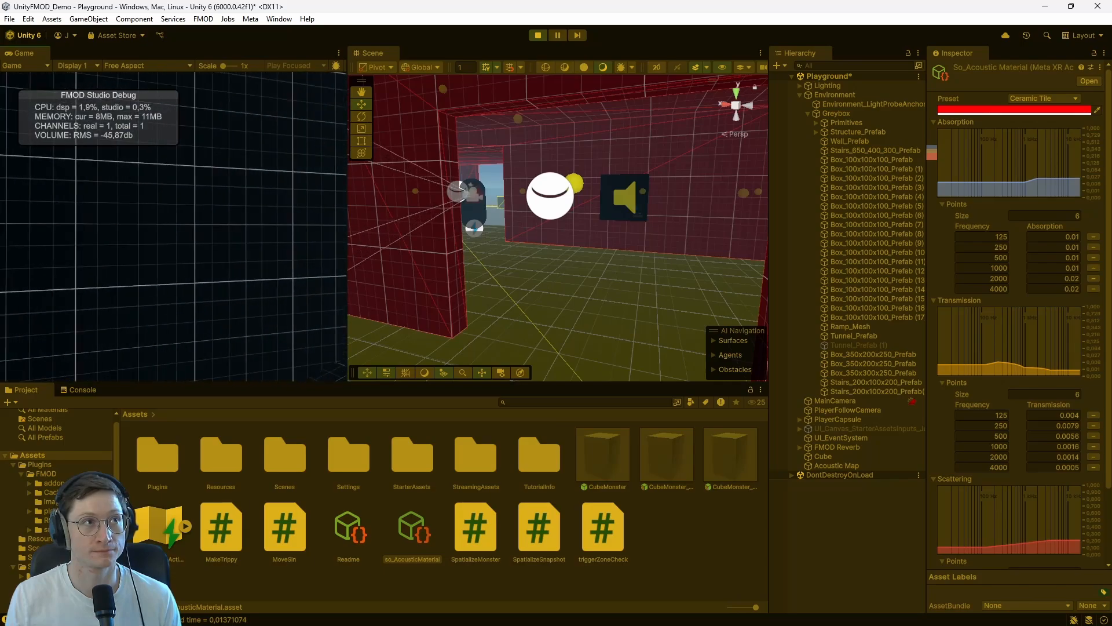
{"action": "key", "text": "ctrl+p"}
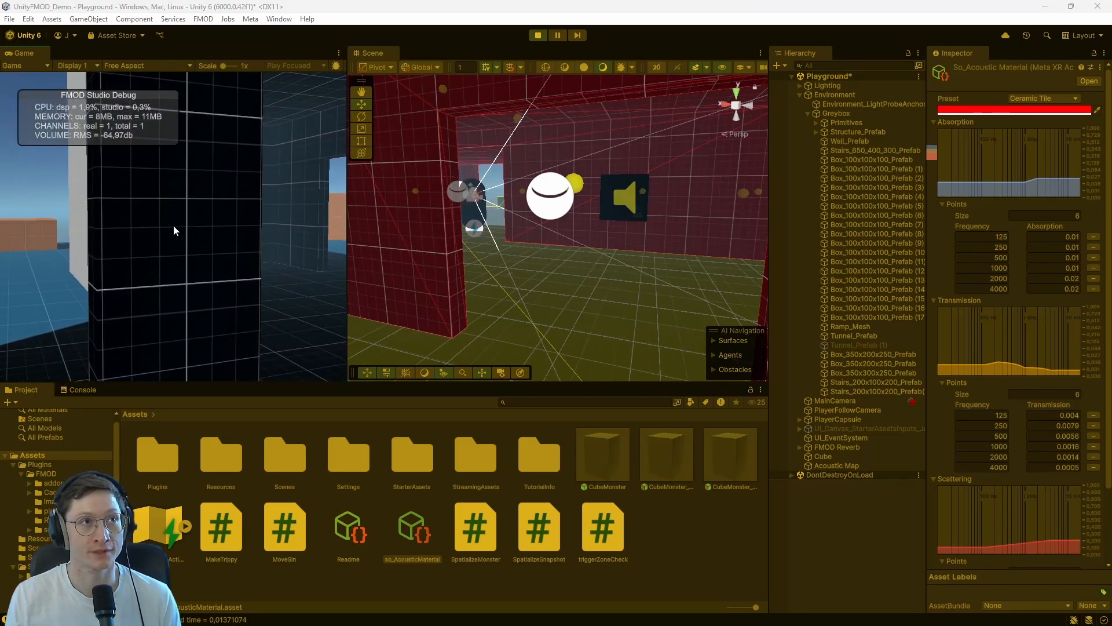
- Switch to the FMOD Studio mixer and lower the CHAR group's volume to -oo dB
{"action": "left_click_drag", "start_coordinate": [1111, 185], "coordinate": [634, 108]}
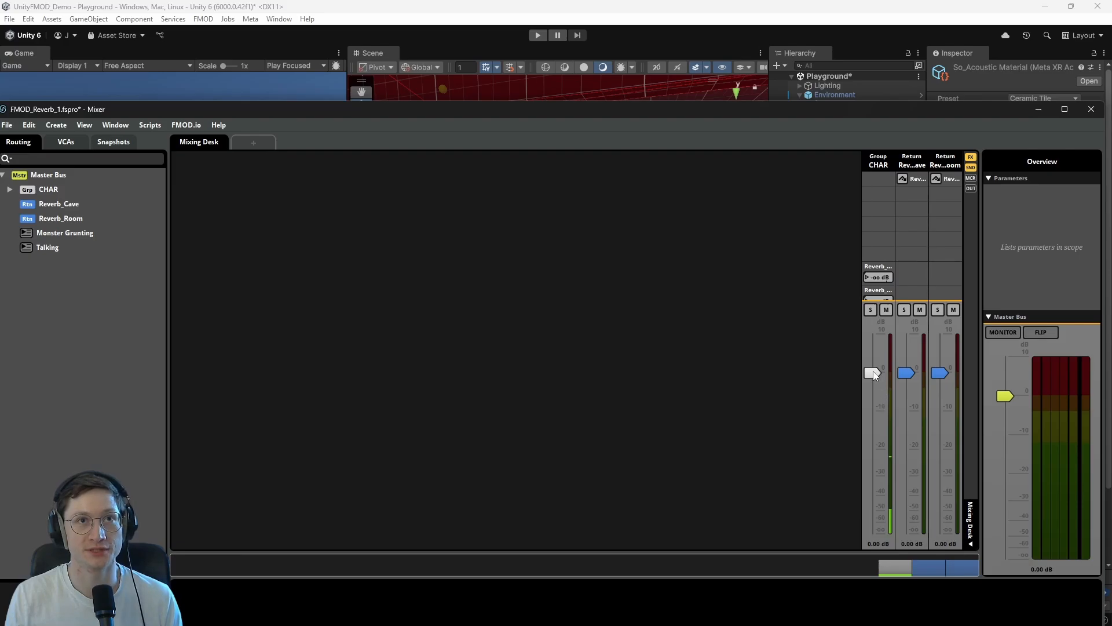
{"action": "left_click_drag", "start_coordinate": [874, 373], "coordinate": [872, 534]}
{"action": "left_click_drag", "start_coordinate": [814, 121], "coordinate": [813, 39]}
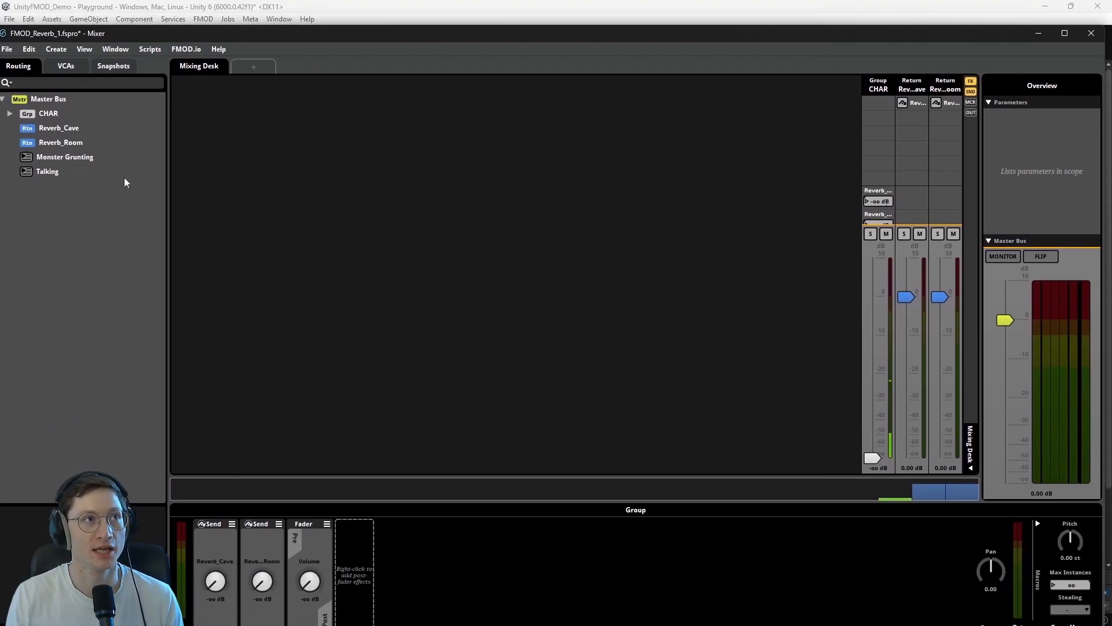
- Set the Talking event's MetaXRAudio Source to 100% Reverb Reach and 6.00 dB Early Reflections Send
{"action": "left_click", "coordinate": [48, 173]}
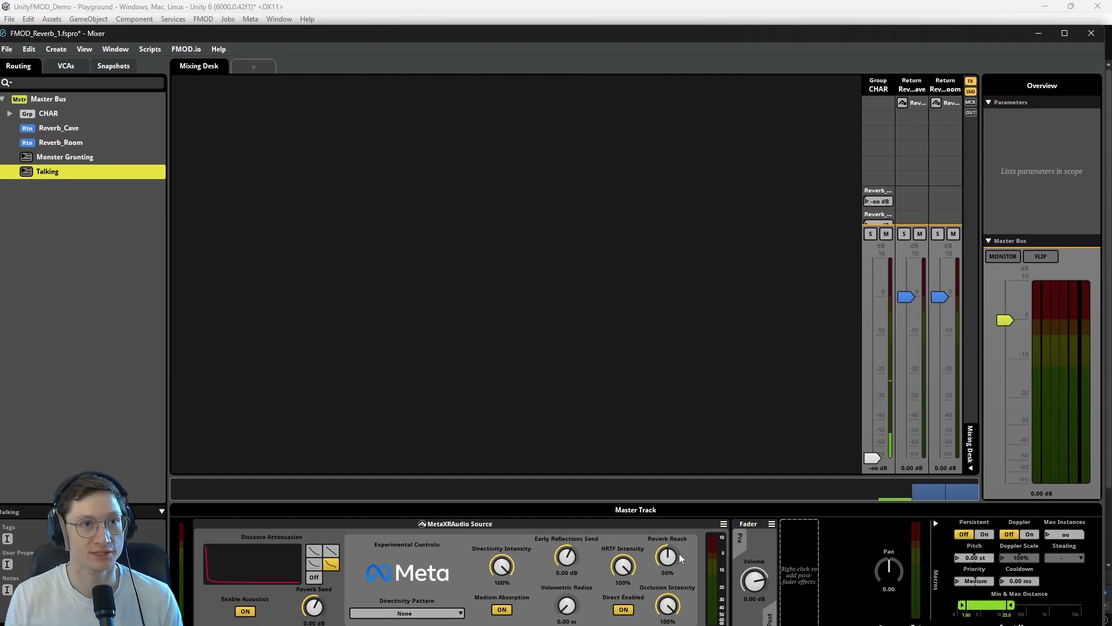
{"action": "left_click_drag", "start_coordinate": [667, 557], "coordinate": [669, 547]}
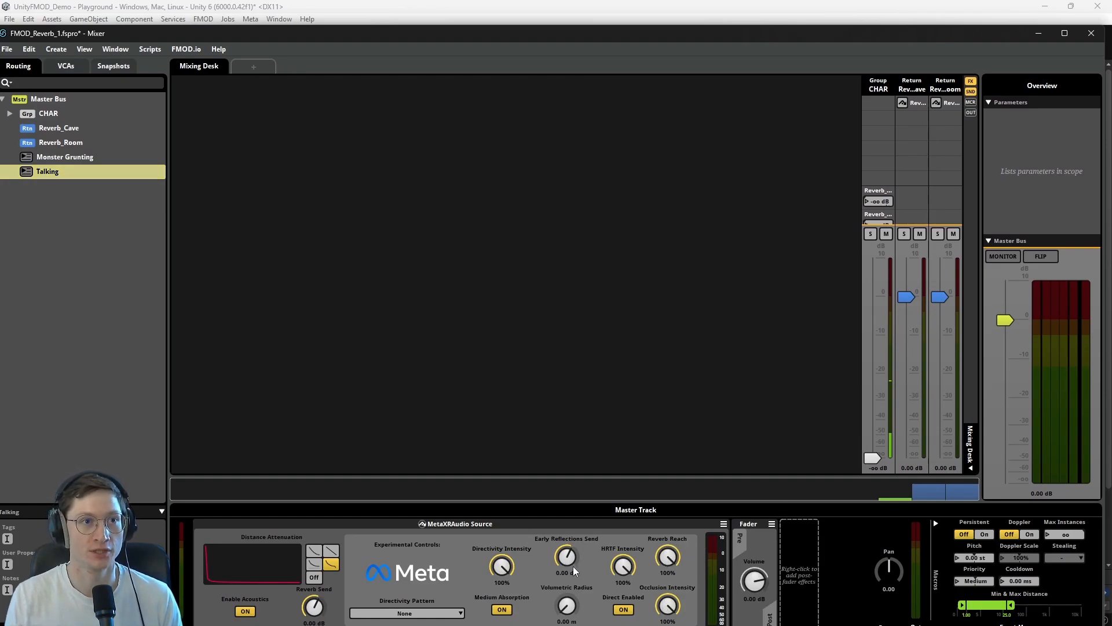
{"action": "left_click_drag", "start_coordinate": [568, 559], "coordinate": [567, 550]}
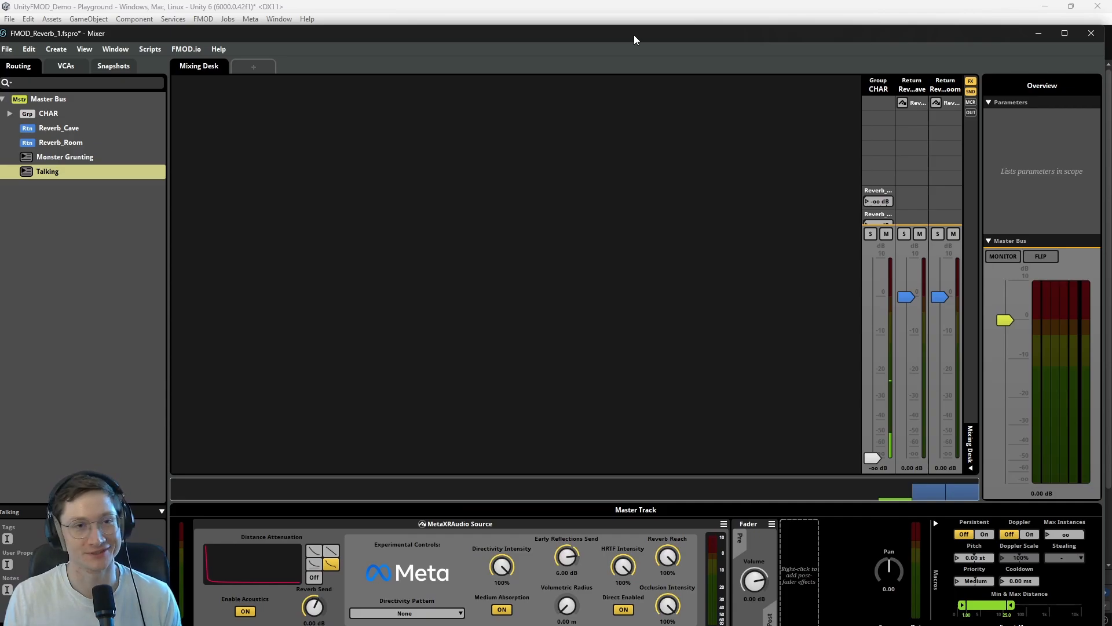
- Switch to Unity, play the scene and walk the player in and out of the structure to hear its reverb and occlusion
{"action": "left_click", "coordinate": [630, 14]}
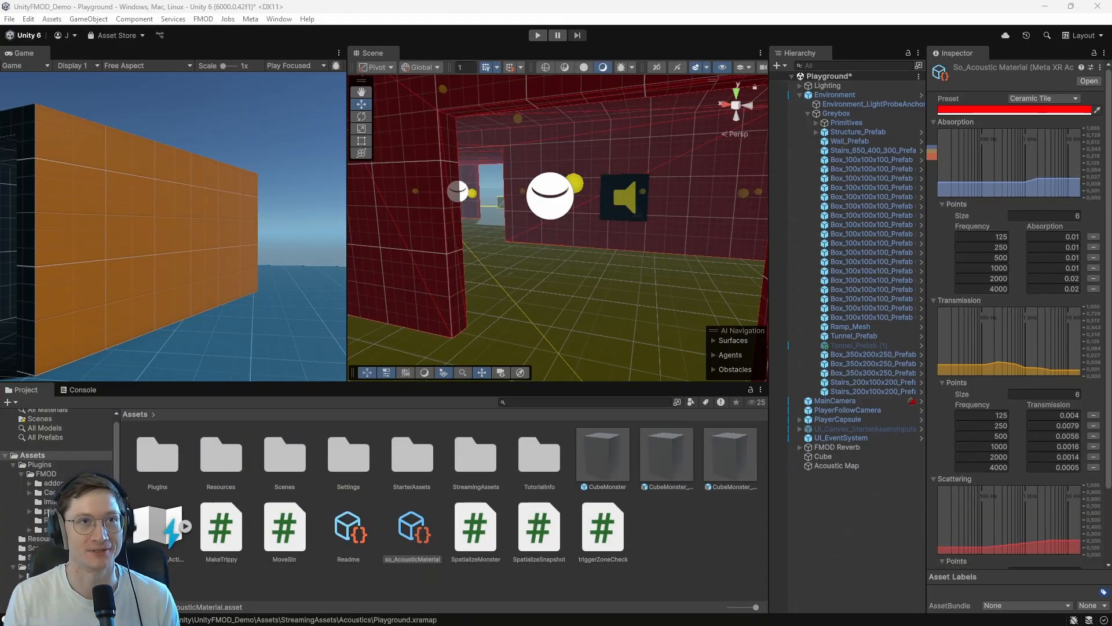
{"action": "left_click", "coordinate": [539, 36]}
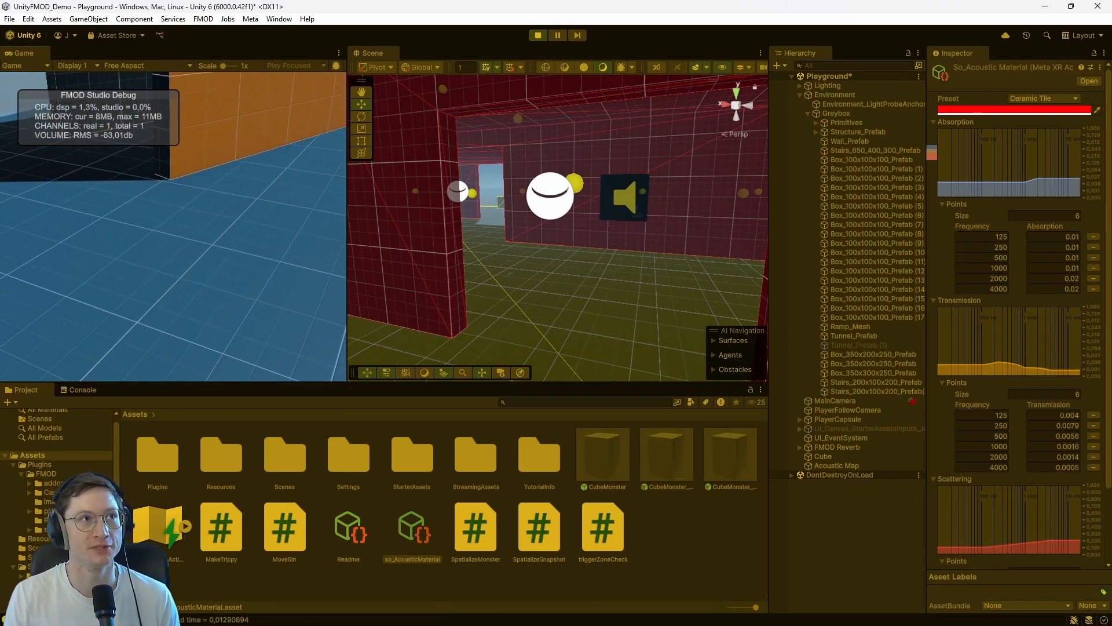
{"action": "key", "text": "w"}
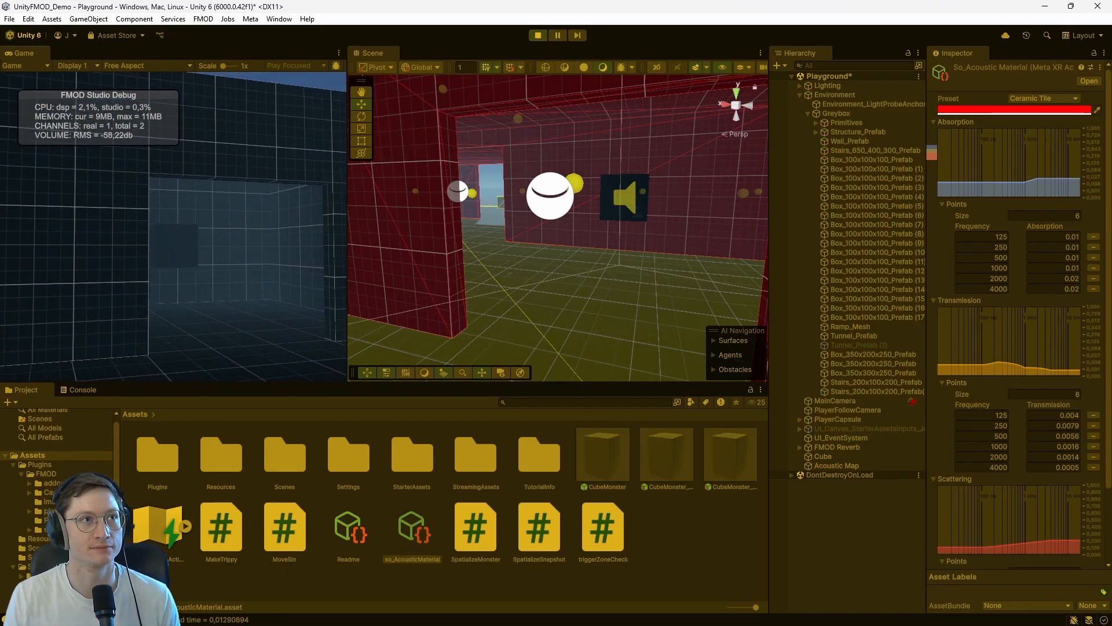
{"action": "key", "text": "w"}
{"action": "key", "text": "a"}
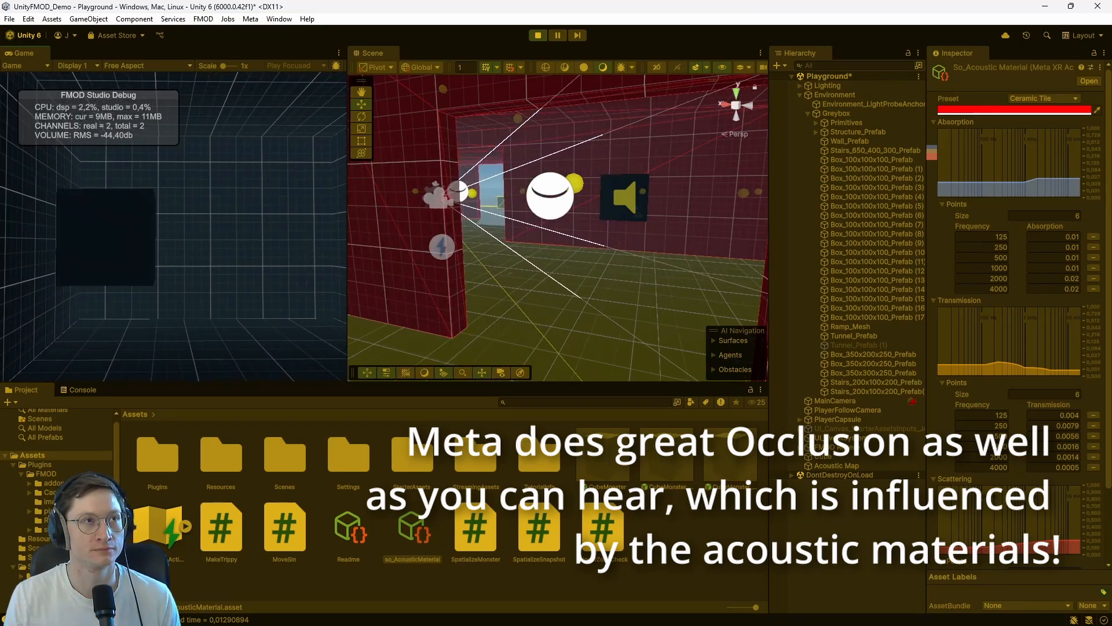
{"action": "key", "text": "a"}
{"action": "key", "text": "s"}
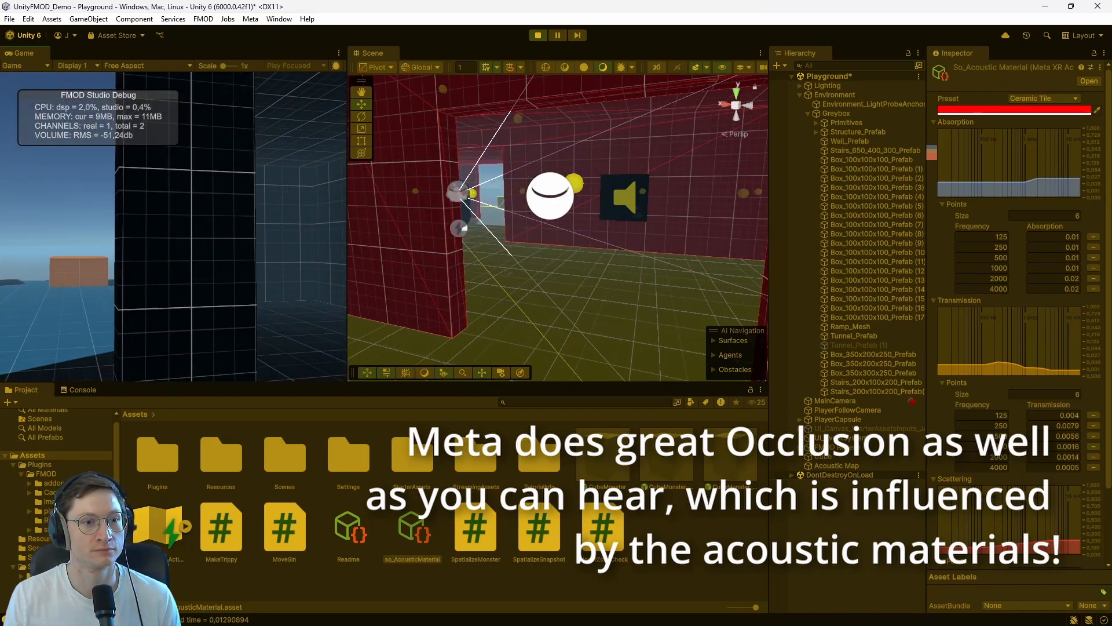
{"action": "key", "text": "a"}
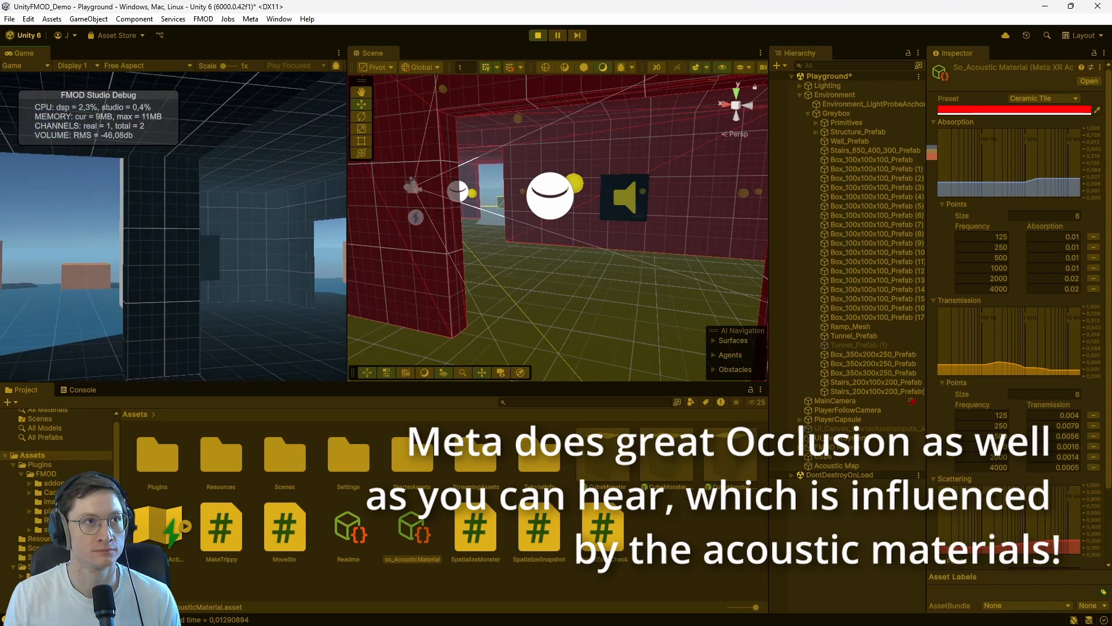
{"action": "key", "text": "a"}
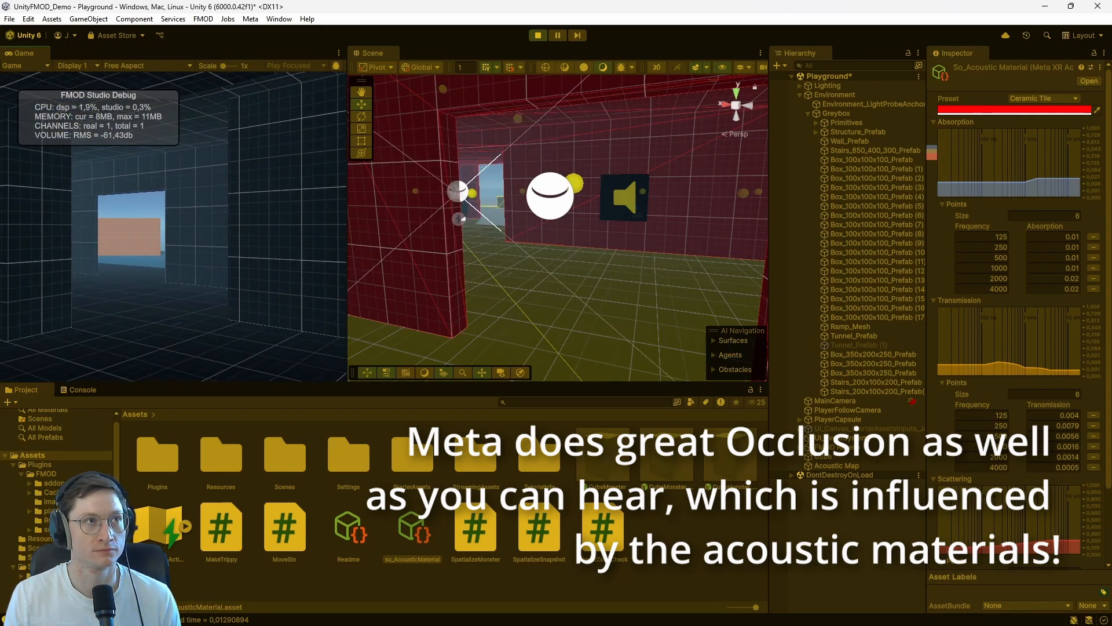
{"action": "key", "text": "alt+Tab"}
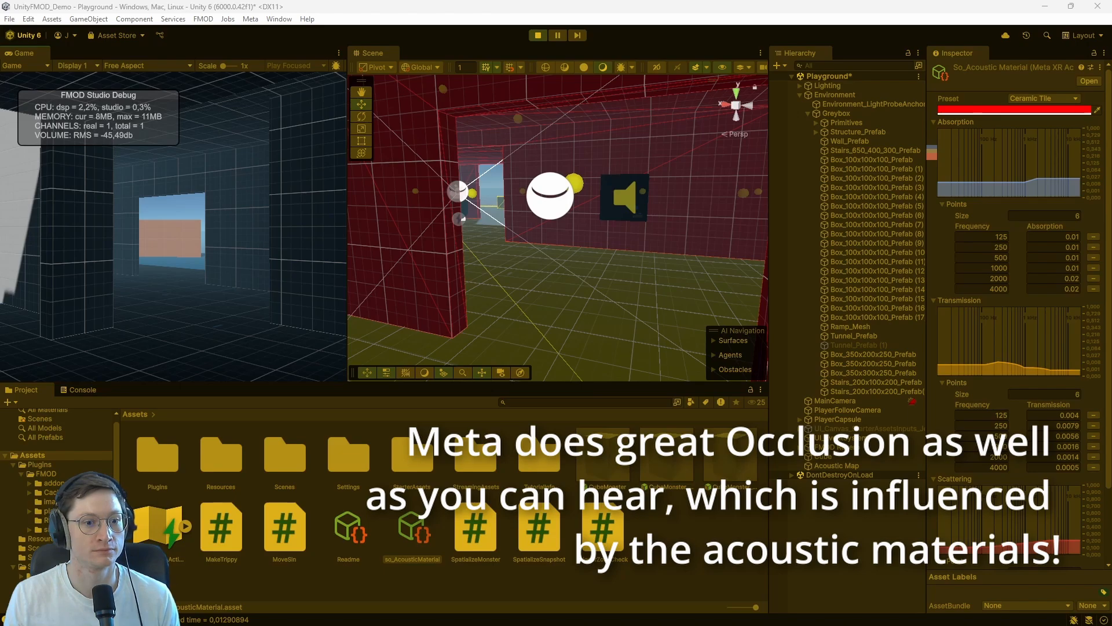
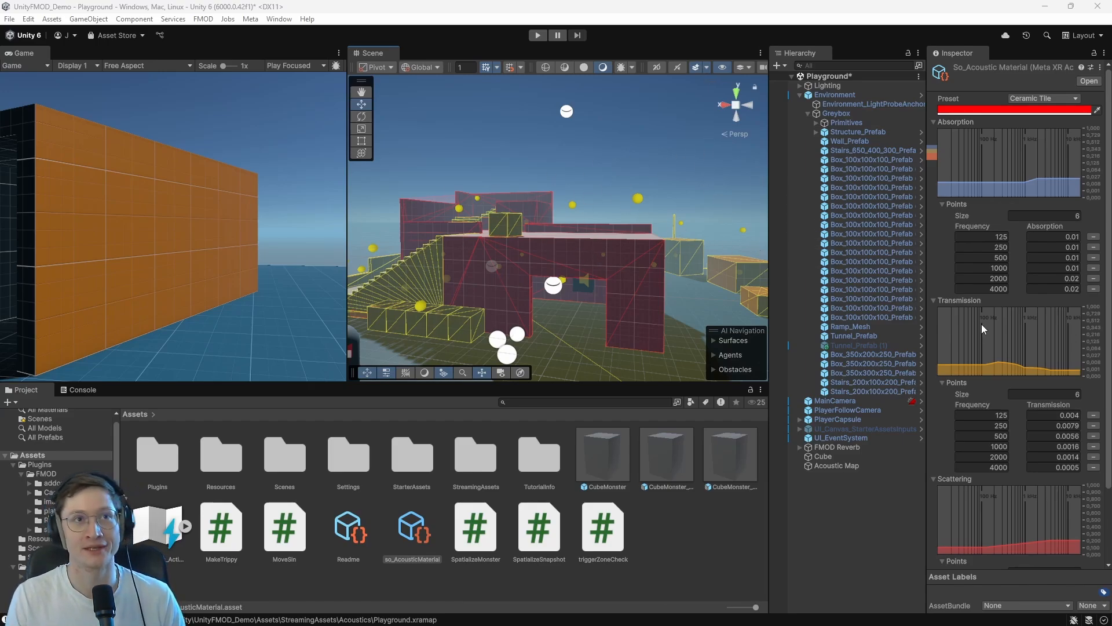
- Review the Meta XR Acoustics project settings, including the Physic Material Mapping, and close them
{"action": "left_click", "coordinate": [28, 18]}
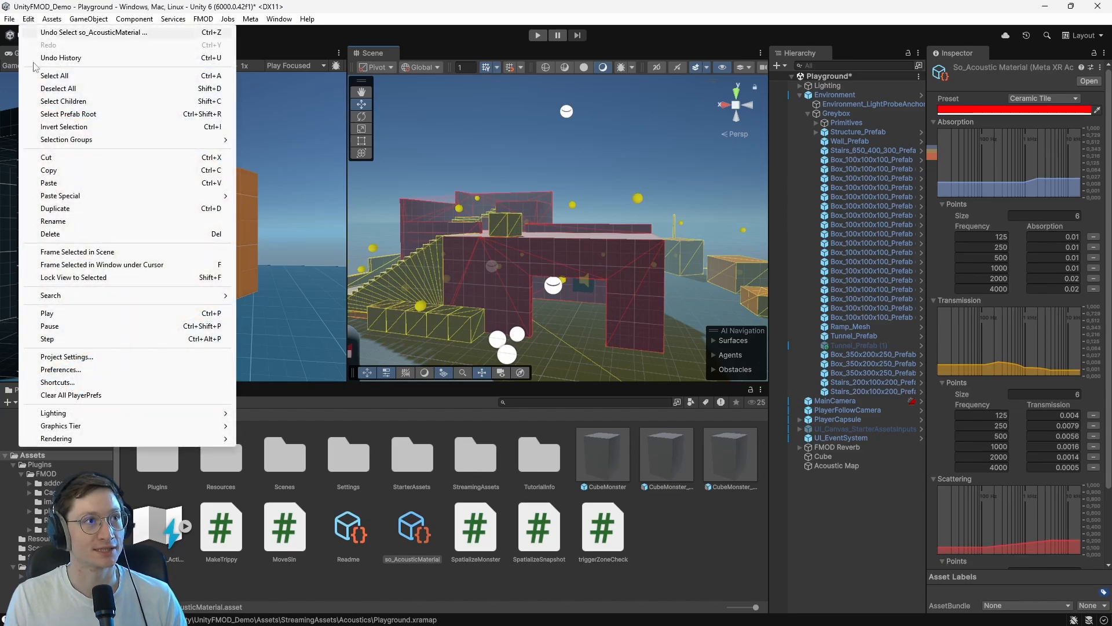
{"action": "left_click", "coordinate": [67, 357]}
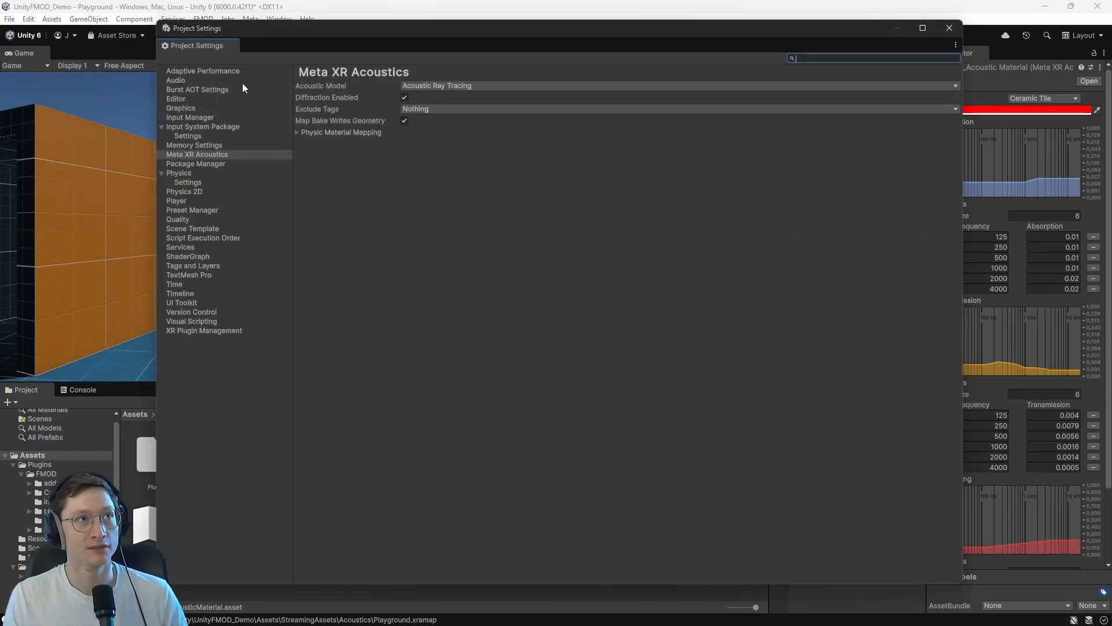
{"action": "left_click", "coordinate": [297, 133]}
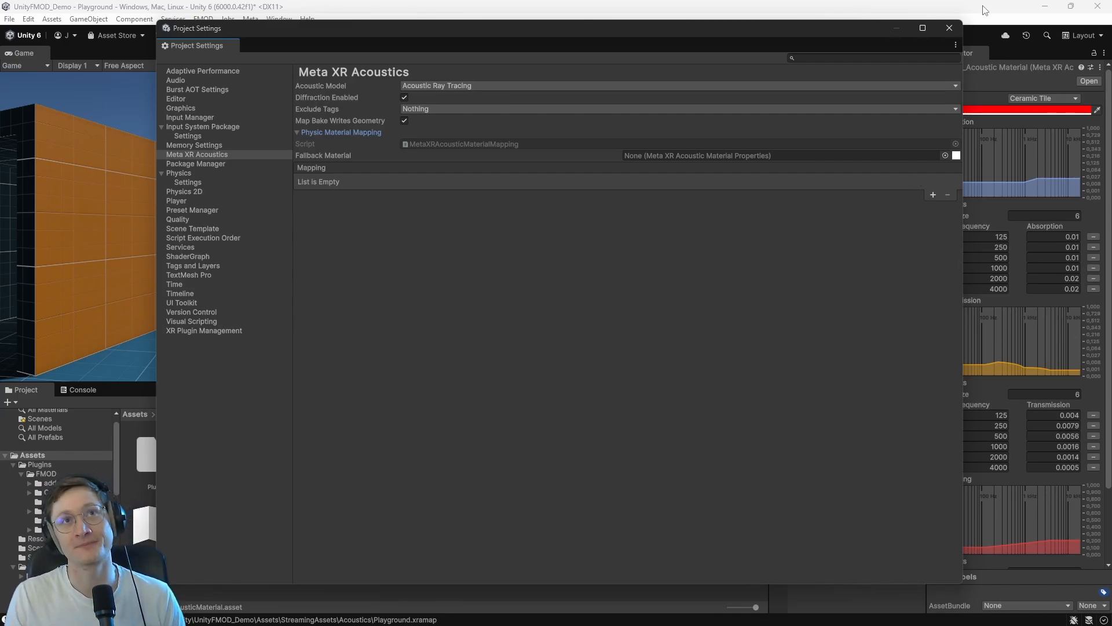
{"action": "left_click", "coordinate": [949, 28]}
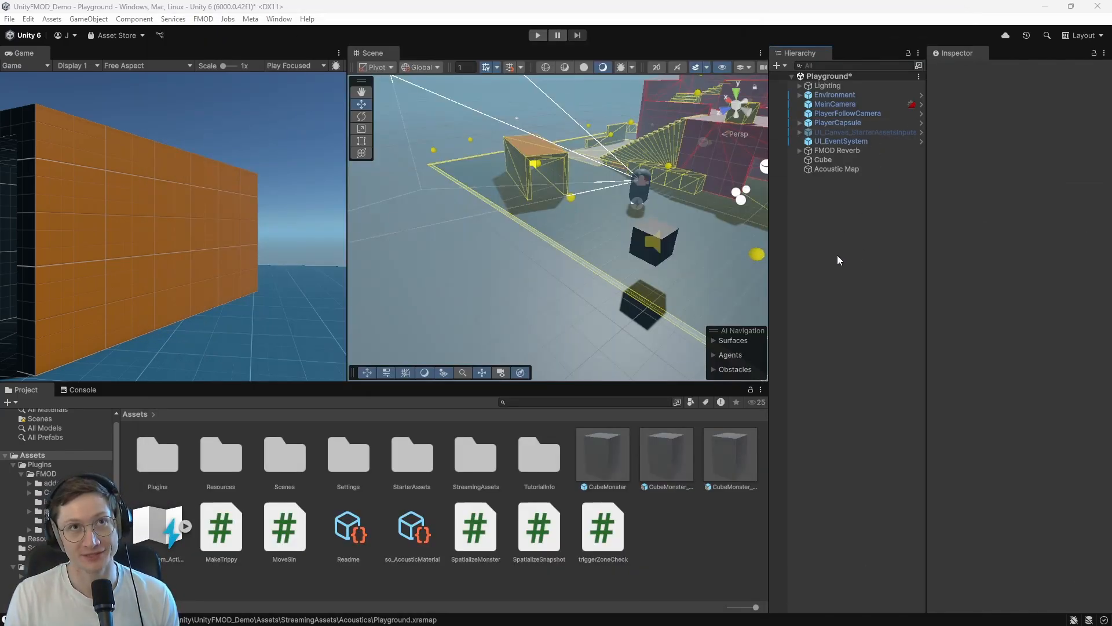
- Create an empty GameObject at the scene's root level and name it ControlZone
{"action": "right_click", "coordinate": [852, 219]}
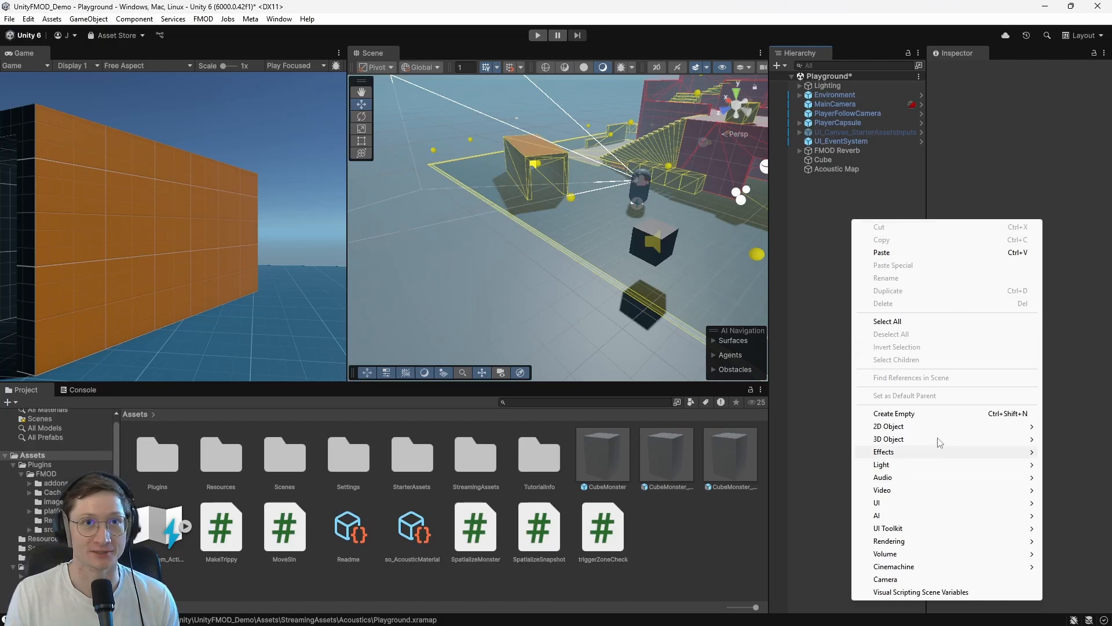
{"action": "left_click", "coordinate": [934, 413]}
{"action": "type", "text": "Conbtr"}
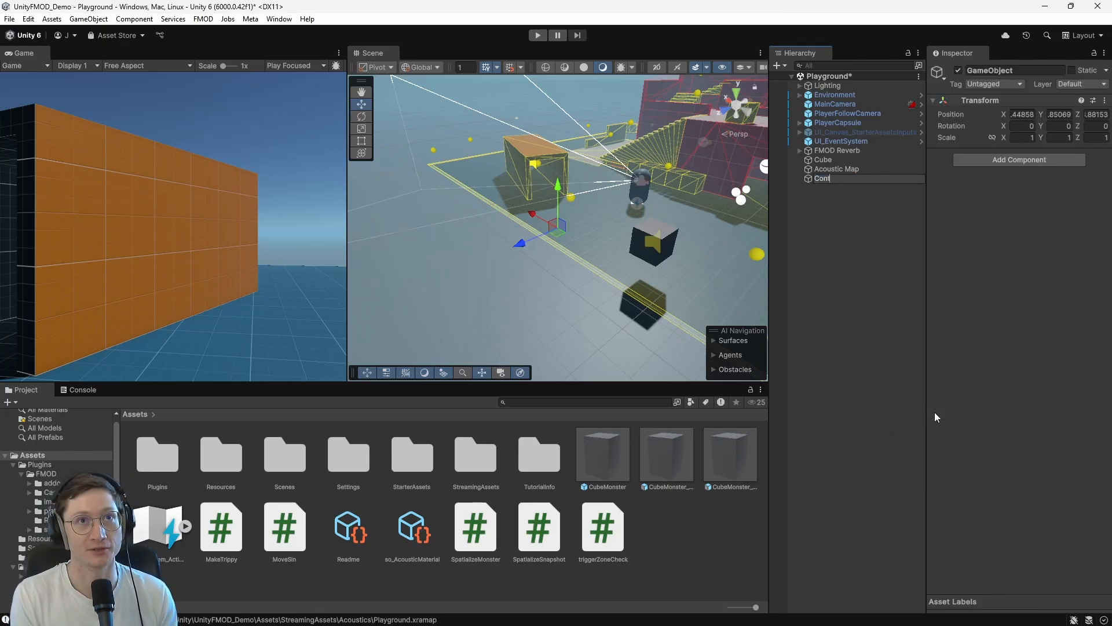
{"action": "type", "text": "olZone"}
{"action": "key", "text": "Return"}
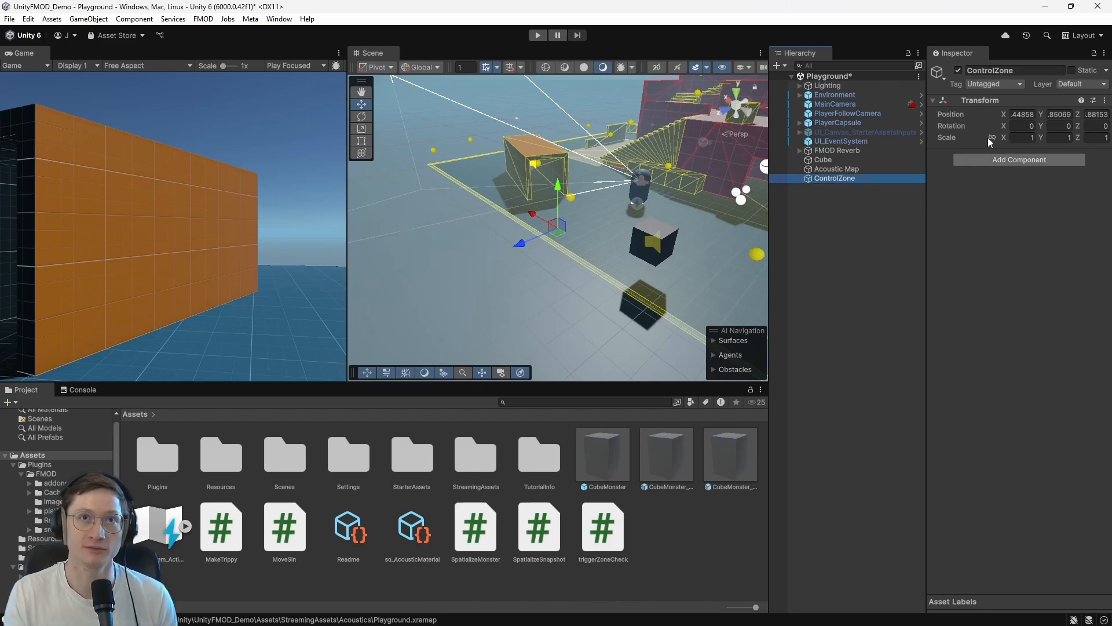
- Add a Meta XR Acoustic Control Zone component to ControlZone and set its Fade Distance to 4
{"action": "left_click", "coordinate": [1022, 161]}
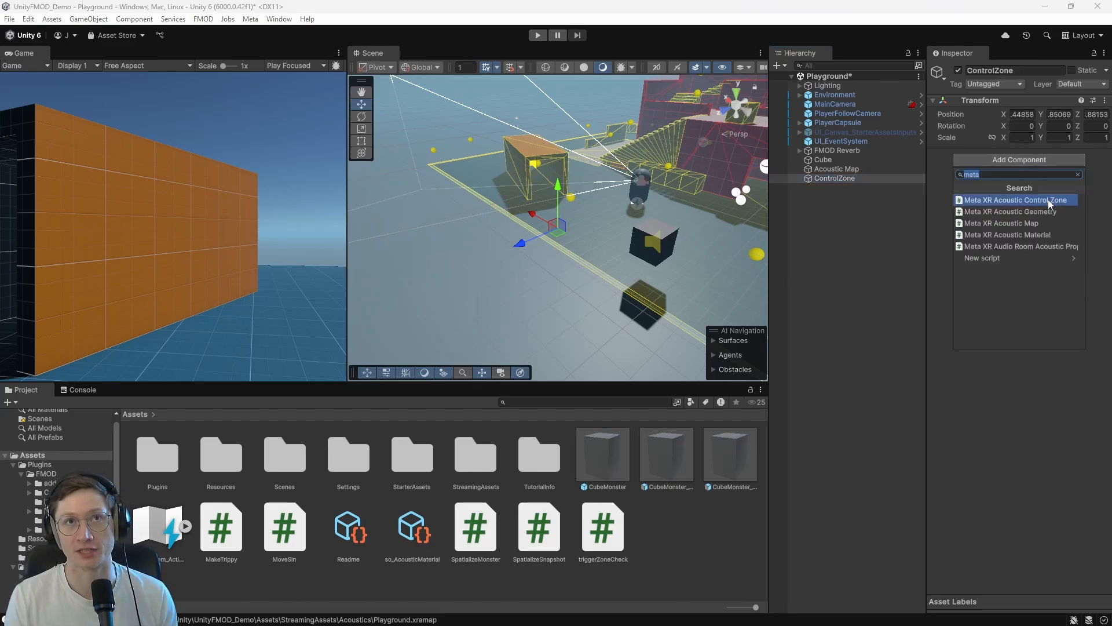
{"action": "left_click", "coordinate": [1048, 199]}
{"action": "key", "text": "w"}
{"action": "right_click_drag", "start_coordinate": [568, 215], "coordinate": [707, 241]}
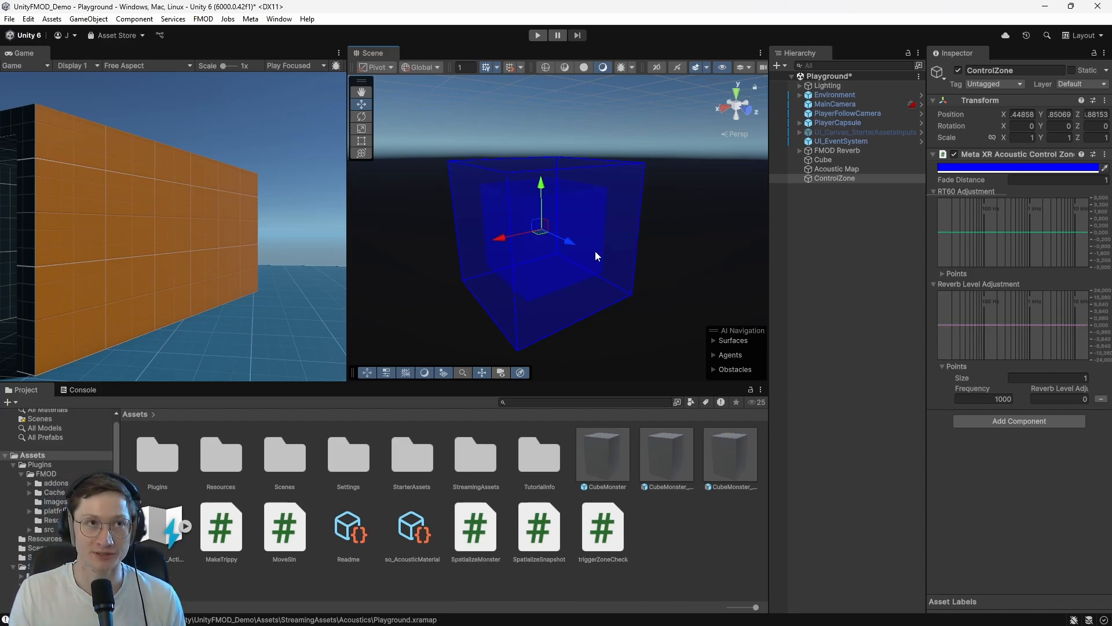
{"action": "left_click", "coordinate": [1104, 180]}
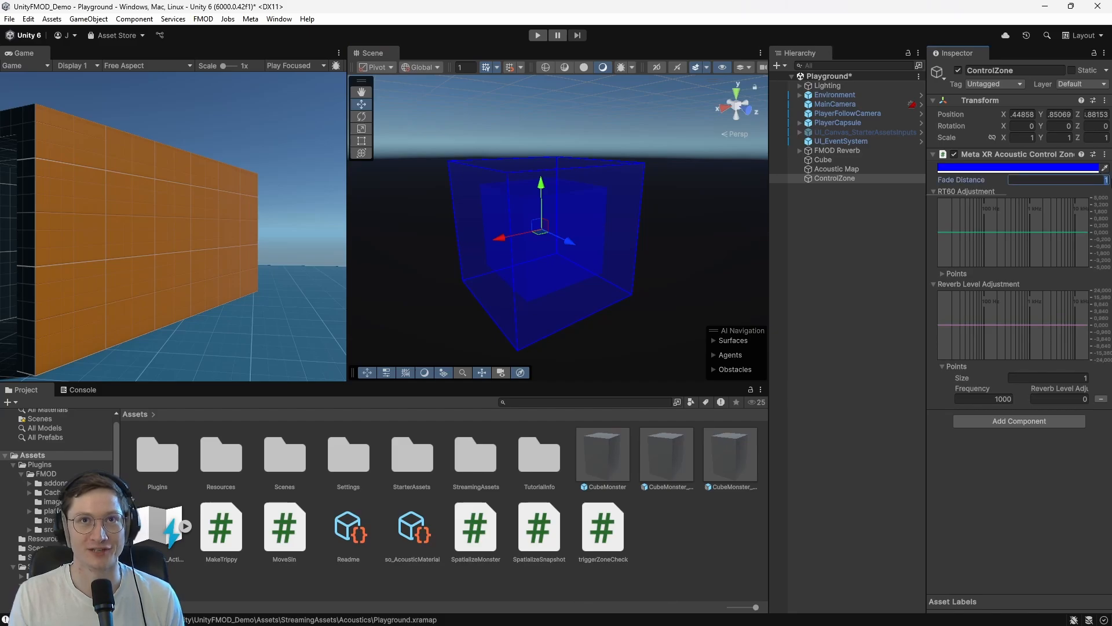
{"action": "type", "text": "4"}
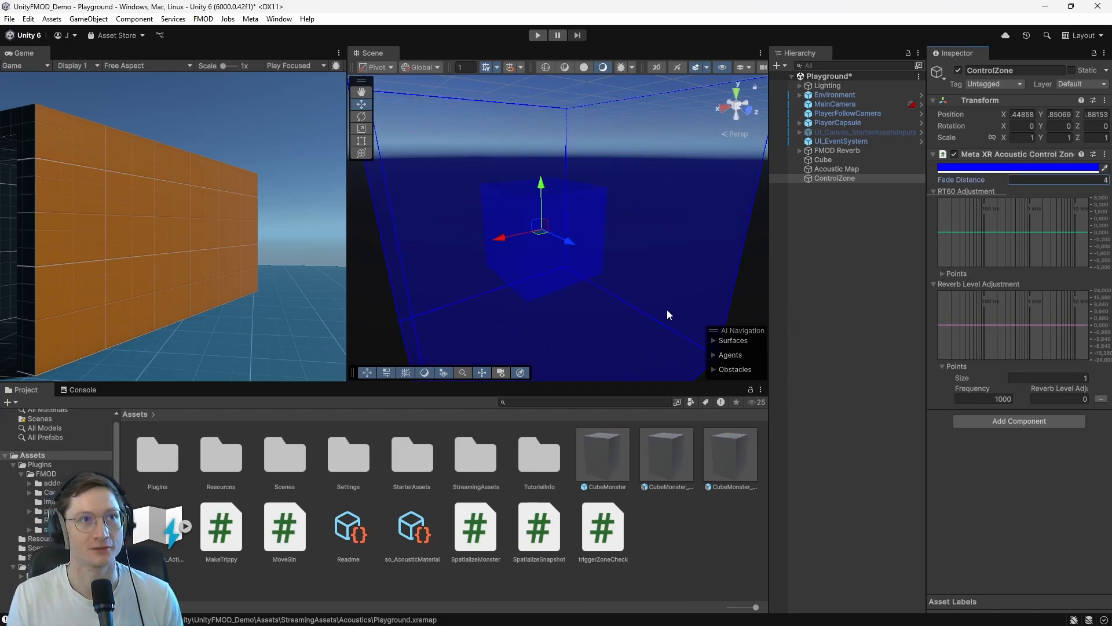
{"action": "left_click_drag", "start_coordinate": [547, 161], "coordinate": [558, 220], "text": "alt"}
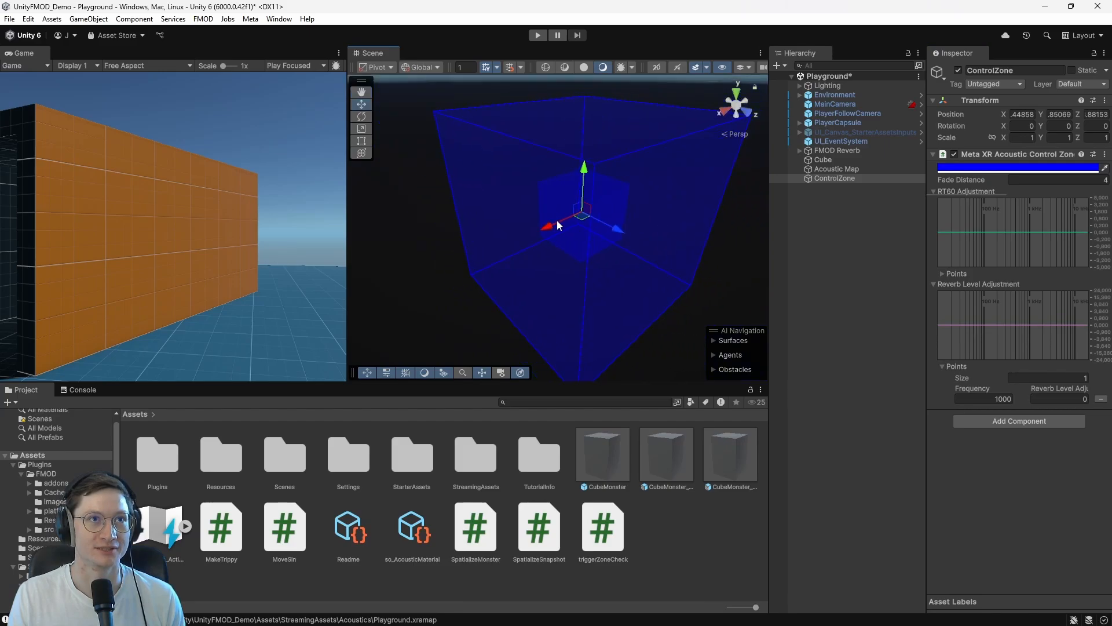
{"action": "left_click_drag", "start_coordinate": [634, 243], "coordinate": [623, 197], "text": "alt"}
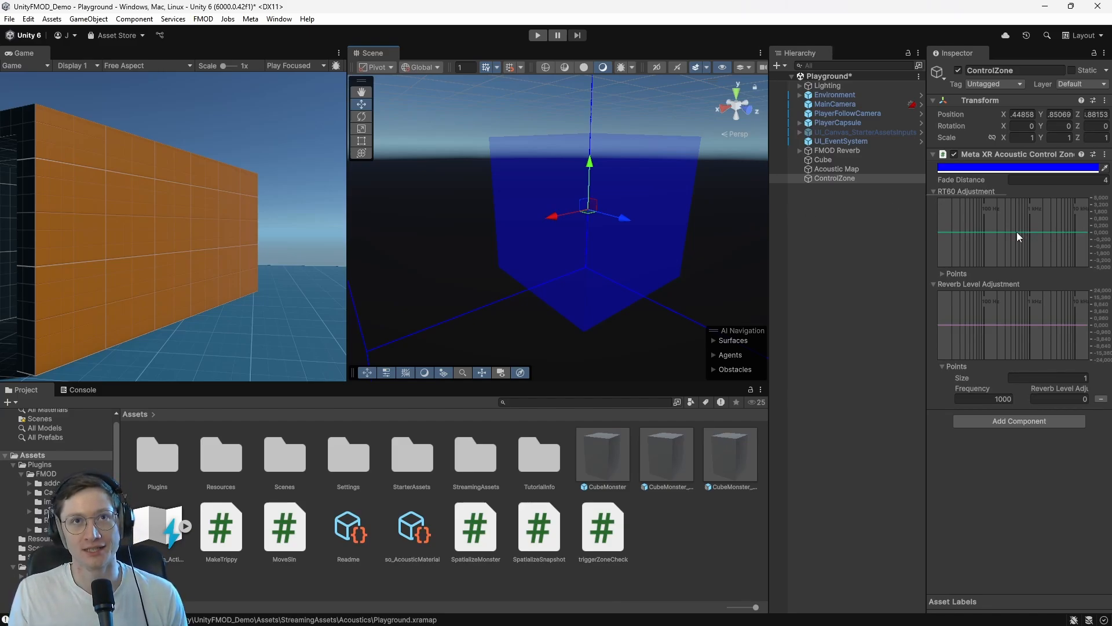
- Raise ControlZone's RT60 Adjustment curve to its maximum and set the Reverb Level Adjustment point to 24 at 652 Hz
{"action": "left_click_drag", "start_coordinate": [1016, 232], "coordinate": [996, 201]}
{"action": "left_click", "coordinate": [1031, 200]}
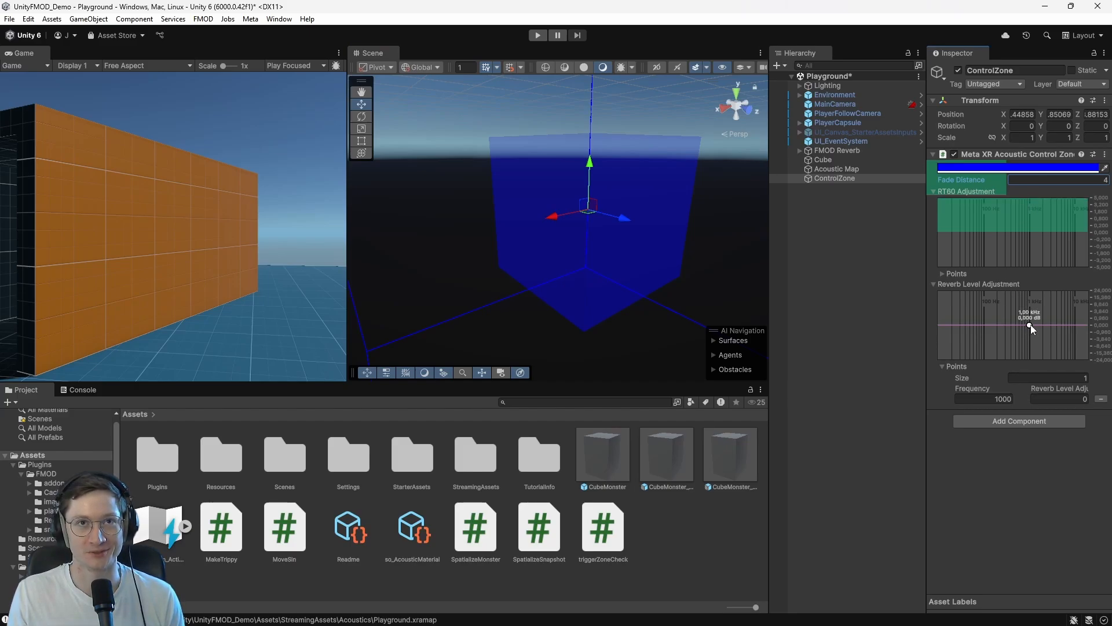
{"action": "left_click_drag", "start_coordinate": [1024, 321], "coordinate": [1021, 292]}
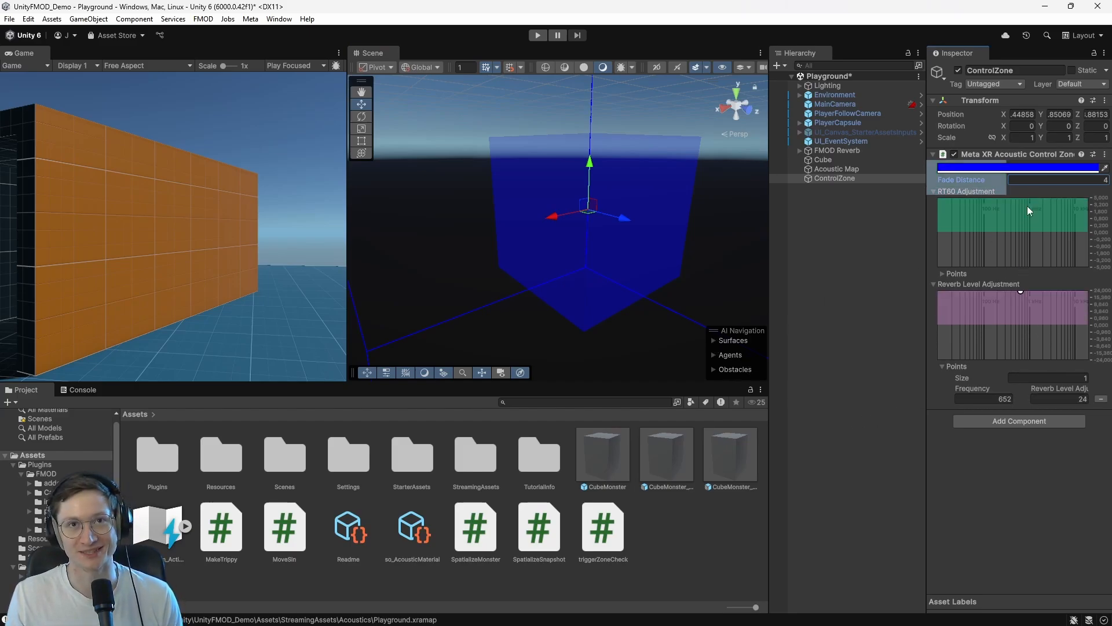
- Position ControlZone near the talking Cube at X 6.67, Y 1.43, Z 26.71
{"action": "key", "text": "s"}
{"action": "right_click_drag", "start_coordinate": [586, 204], "coordinate": [585, 204]}
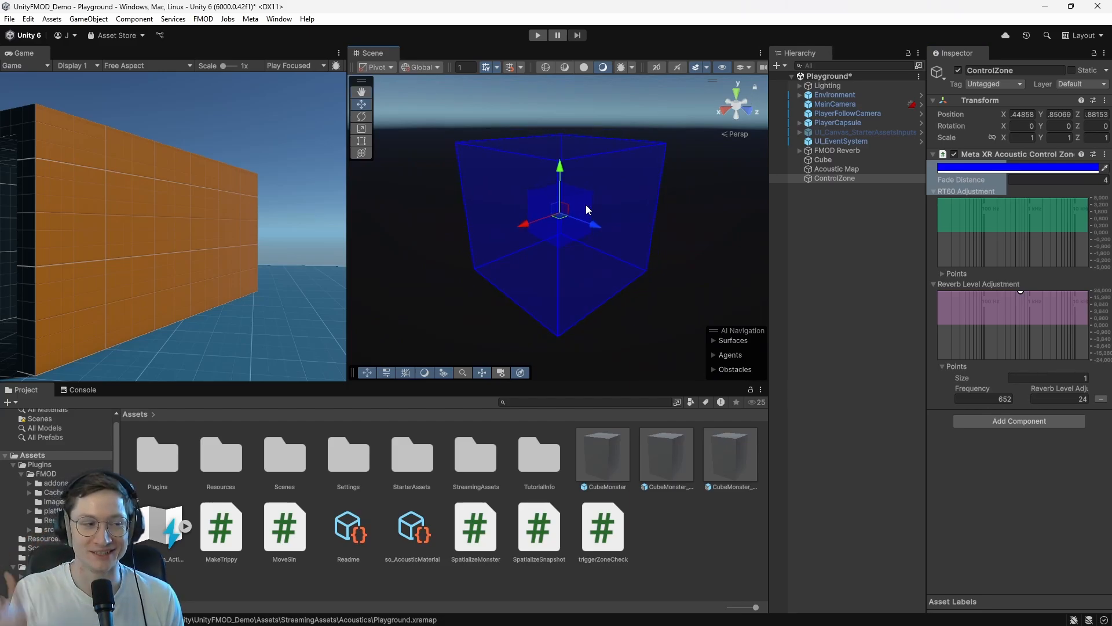
{"action": "left_click_drag", "start_coordinate": [646, 241], "coordinate": [723, 226], "text": "alt"}
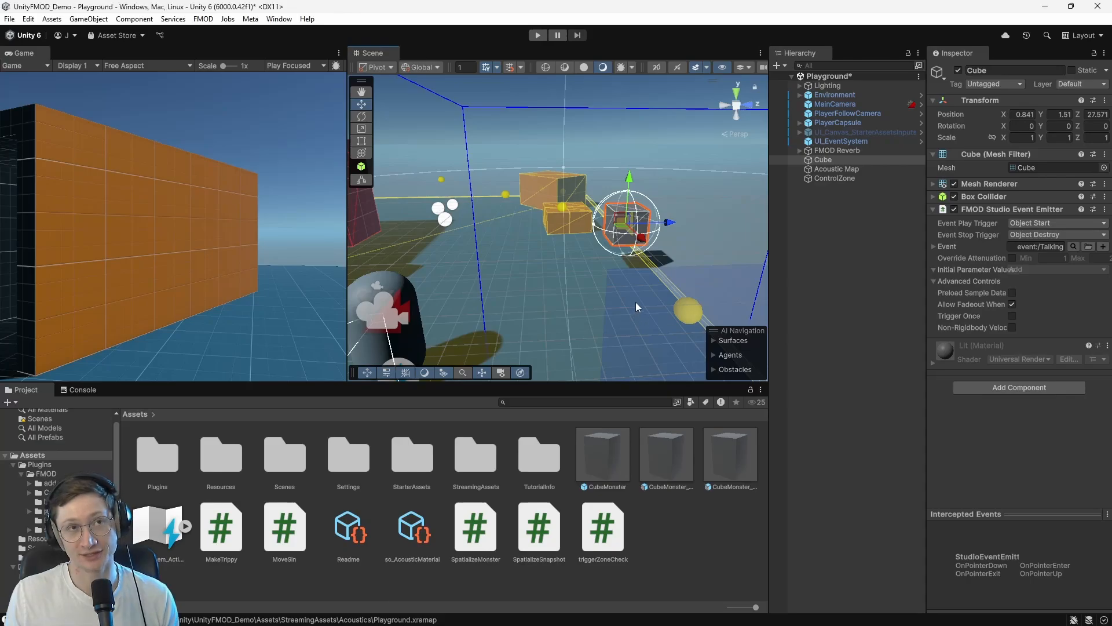
{"action": "key", "text": "s"}
{"action": "right_click_drag", "start_coordinate": [636, 303], "coordinate": [640, 327]}
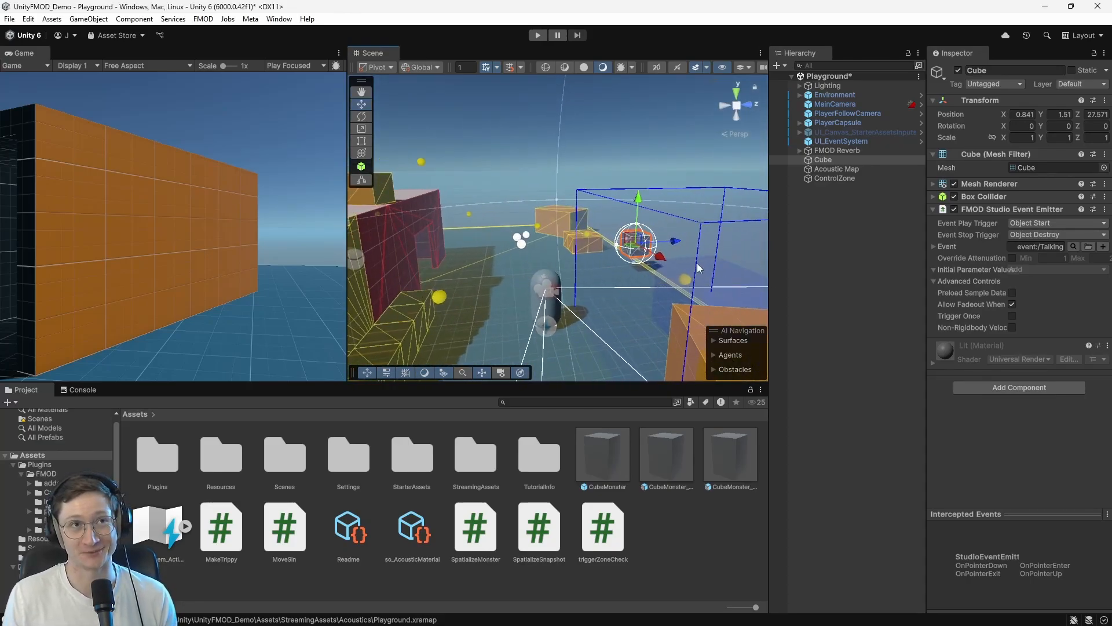
{"action": "key", "text": "w"}
{"action": "right_click_drag", "start_coordinate": [662, 270], "coordinate": [692, 260]}
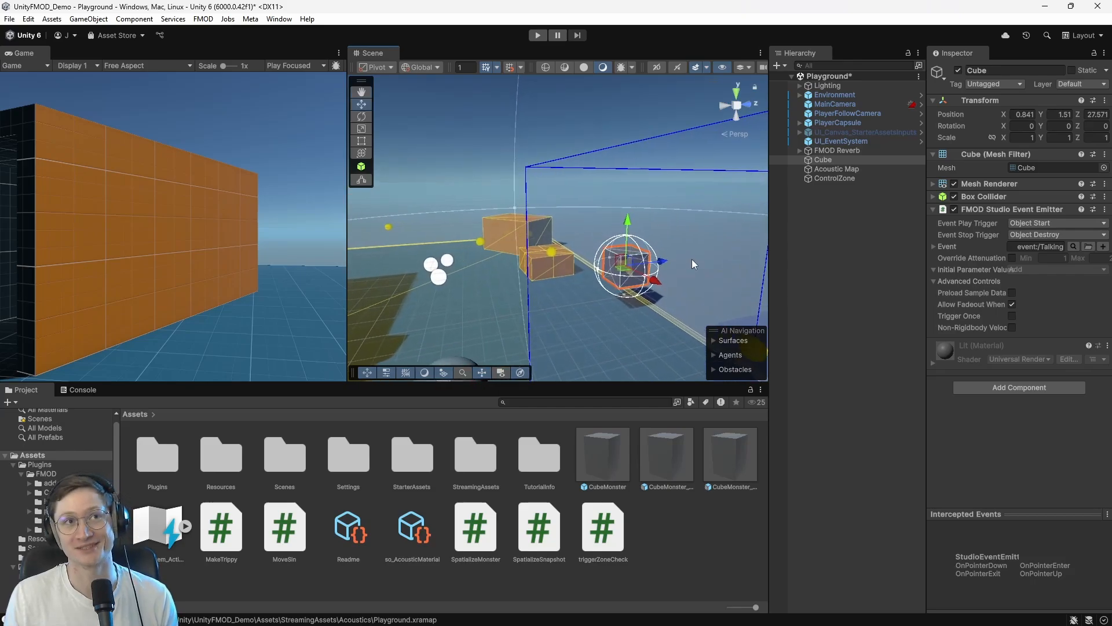
{"action": "left_click_drag", "start_coordinate": [634, 239], "coordinate": [723, 322], "text": "alt"}
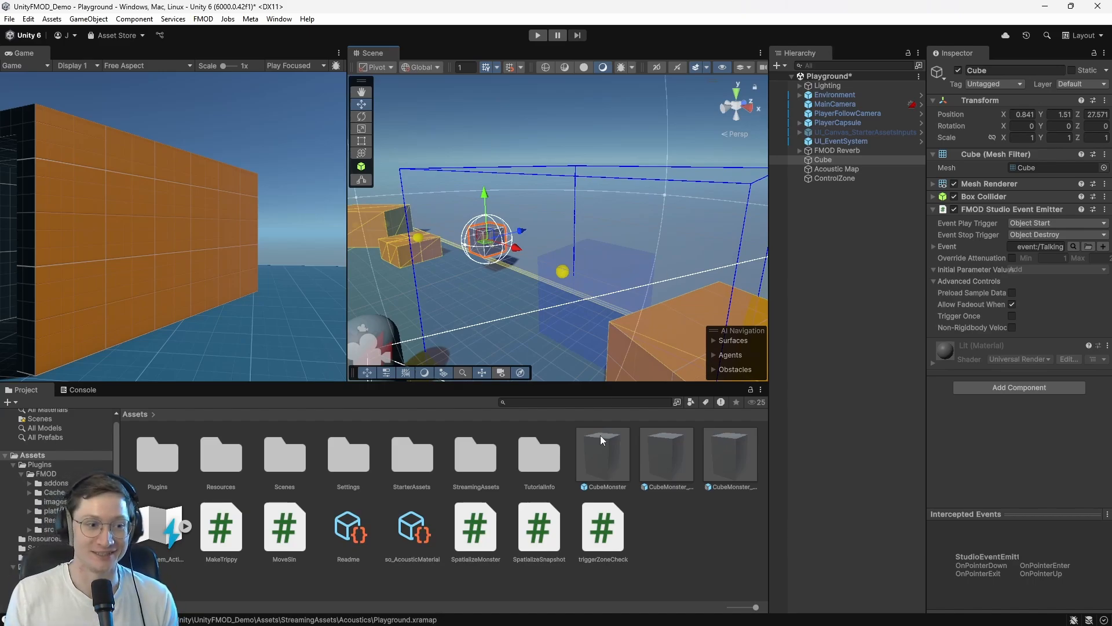
{"action": "right_click_drag", "start_coordinate": [576, 265], "coordinate": [540, 294]}
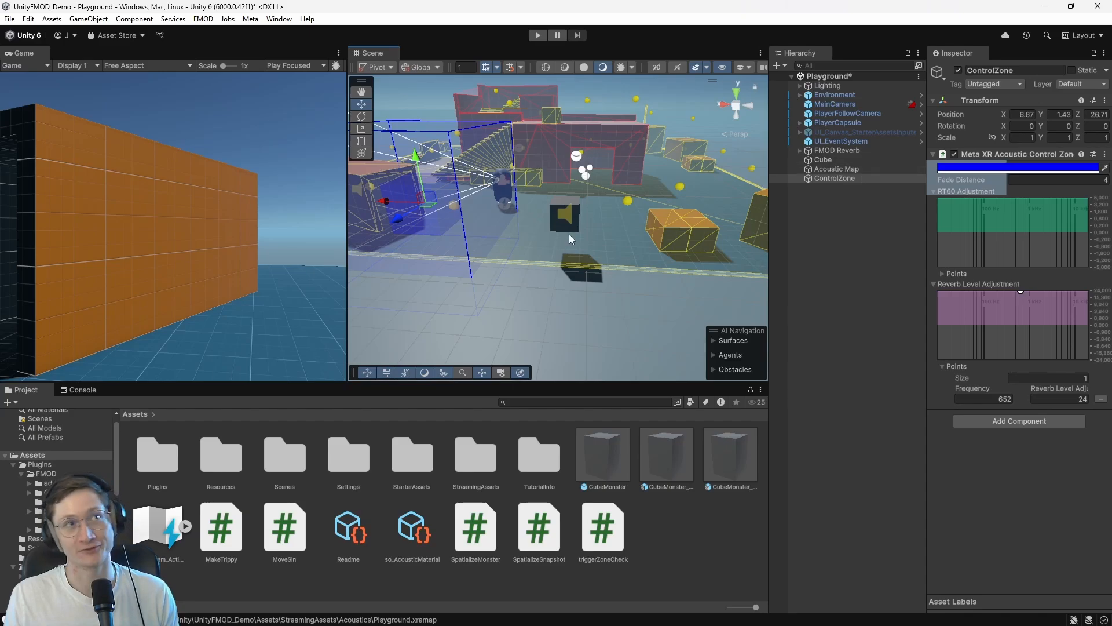
{"action": "mouse_move", "coordinate": [641, 197]}
{"action": "right_mouse_down"}
{"action": "mouse_move", "coordinate": [719, 204]}
{"action": "mouse_move", "coordinate": [624, 194]}
{"action": "right_mouse_up"}
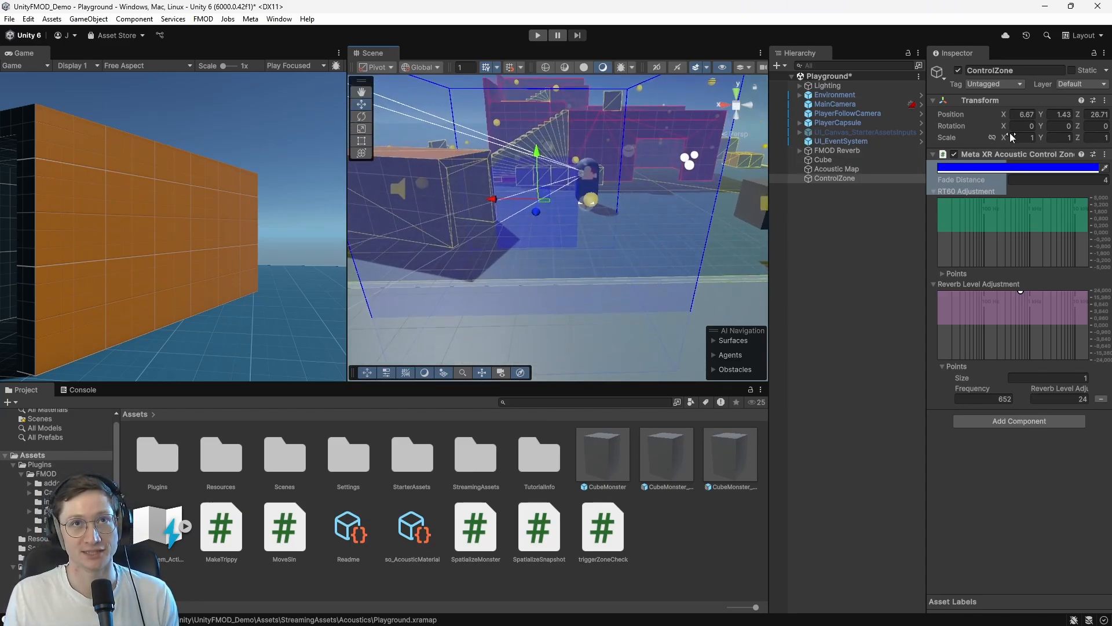
- Widen ControlZone by setting its X scale to 1.99, and check its extent around the player
{"action": "left_click_drag", "start_coordinate": [1013, 137], "coordinate": [1024, 131]}
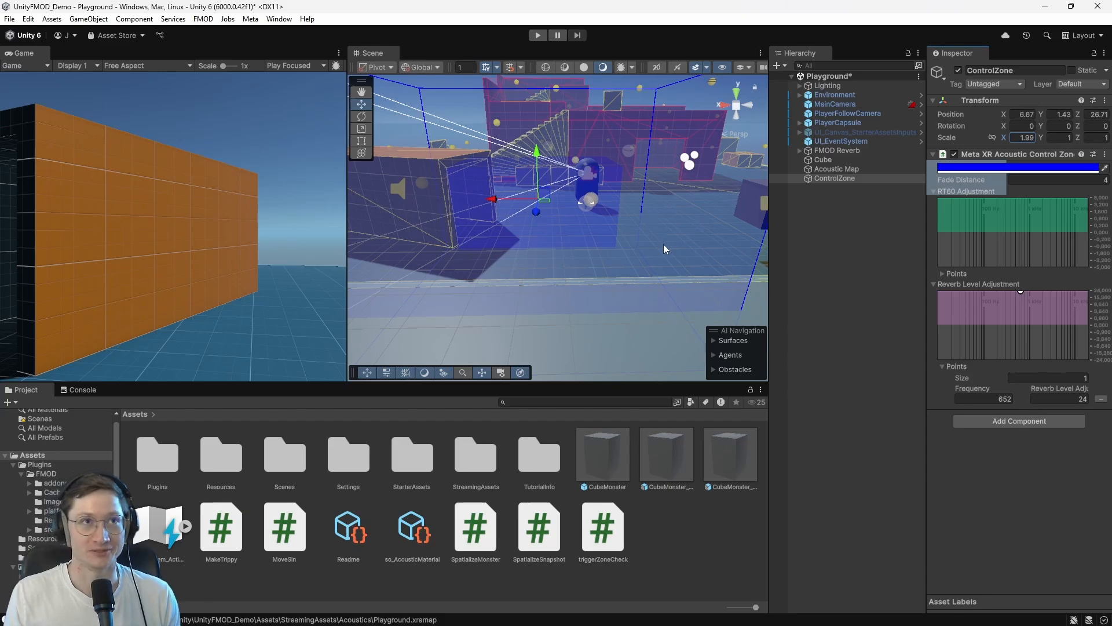
{"action": "key", "text": "d"}
{"action": "right_click_drag", "start_coordinate": [665, 249], "coordinate": [501, 135]}
{"action": "right_click_drag", "start_coordinate": [514, 197], "coordinate": [544, 204]}
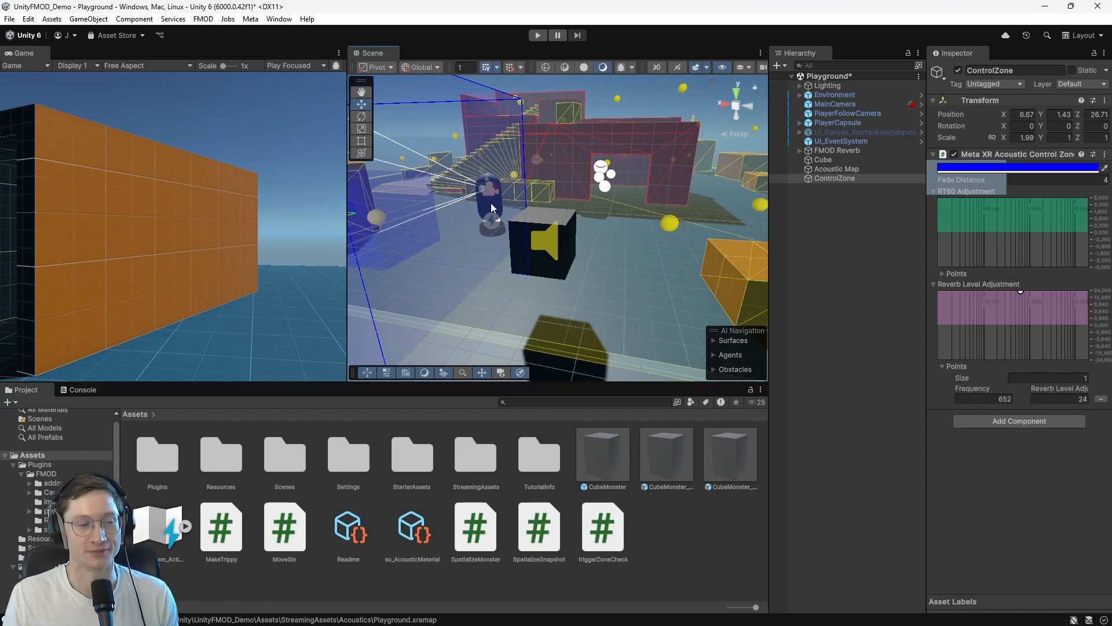
- Run the scene and walk the player around near the talking Cube
{"action": "left_click", "coordinate": [539, 35]}
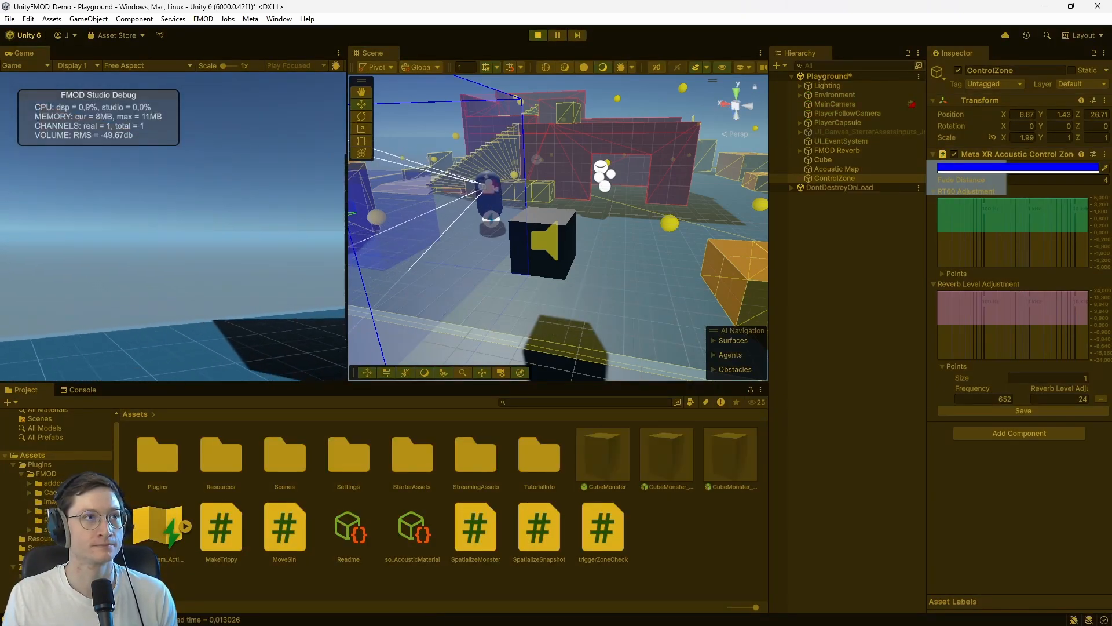
{"action": "key", "text": "w"}
{"action": "key", "text": "s"}
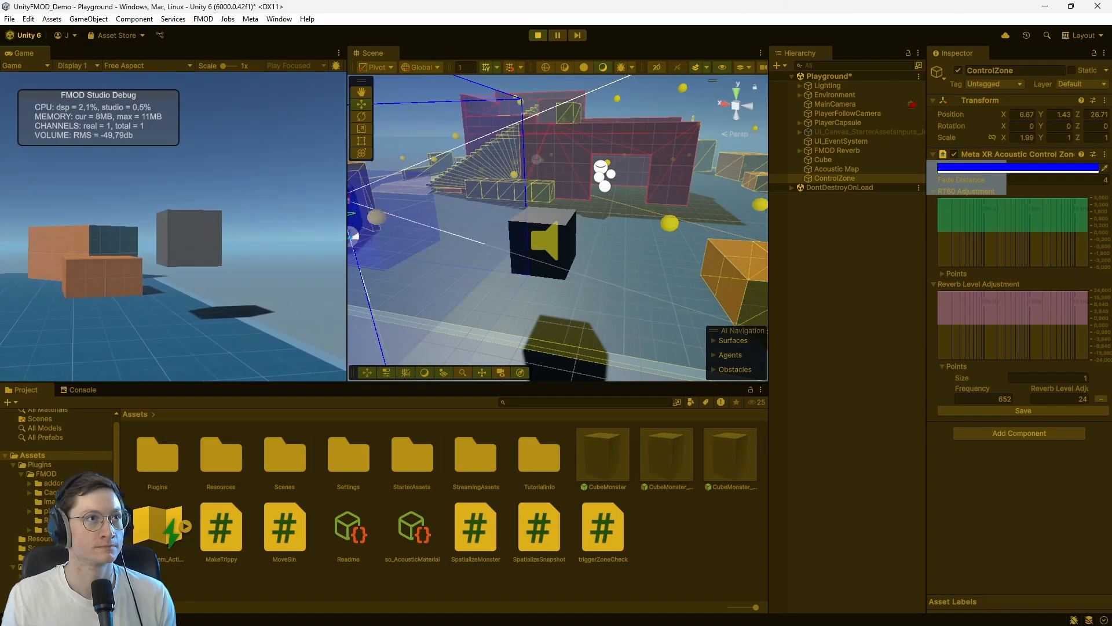
- Move the talking Cube into the control zone at X 7.54, Y 0.93, Z 26.75 while the scene is running
{"action": "left_click", "coordinate": [549, 259]}
{"action": "left_click_drag", "start_coordinate": [518, 278], "coordinate": [504, 186], "text": "alt"}
{"action": "left_click_drag", "start_coordinate": [498, 139], "coordinate": [423, 207]}
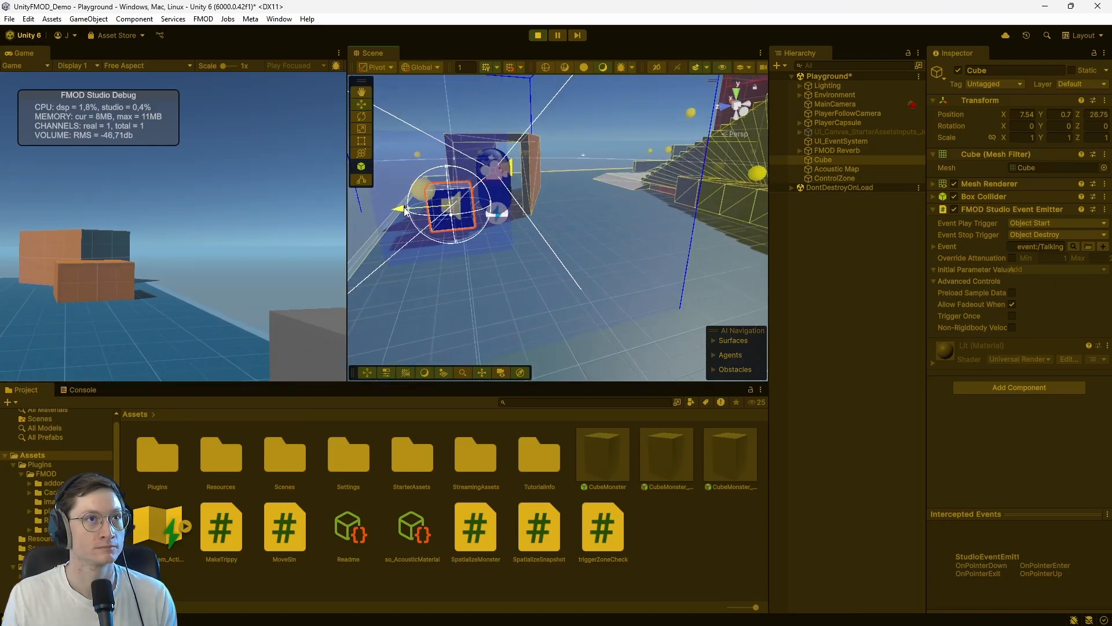
{"action": "left_click_drag", "start_coordinate": [449, 167], "coordinate": [448, 157]}
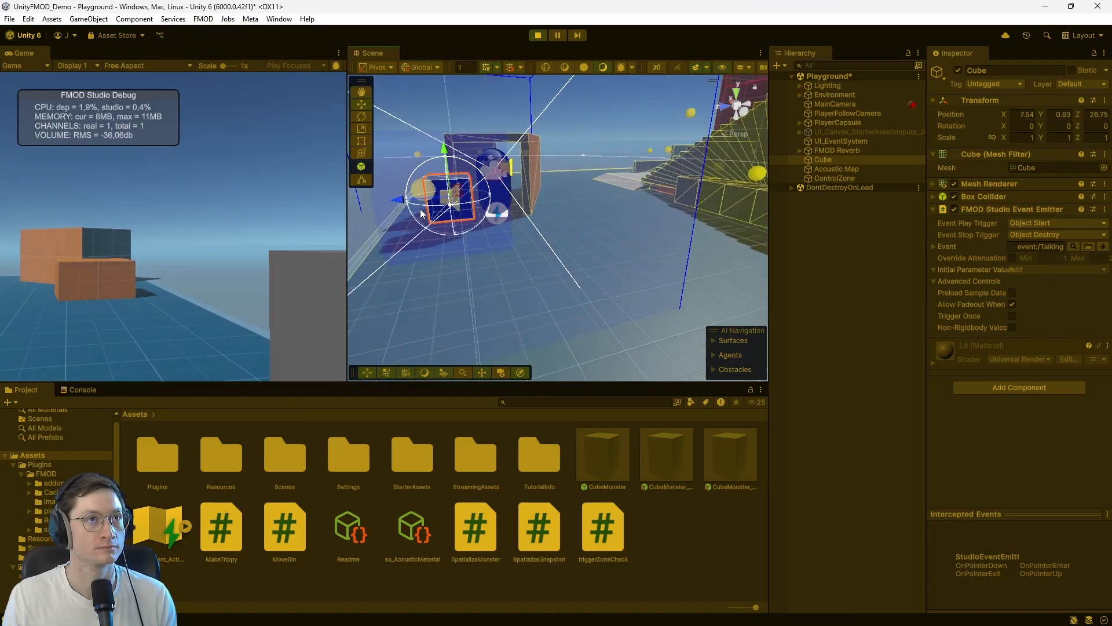
- Walk the player around the Cube, in and out of the control zone, to hear the reverb change, and stop the scene
{"action": "left_click", "coordinate": [193, 253]}
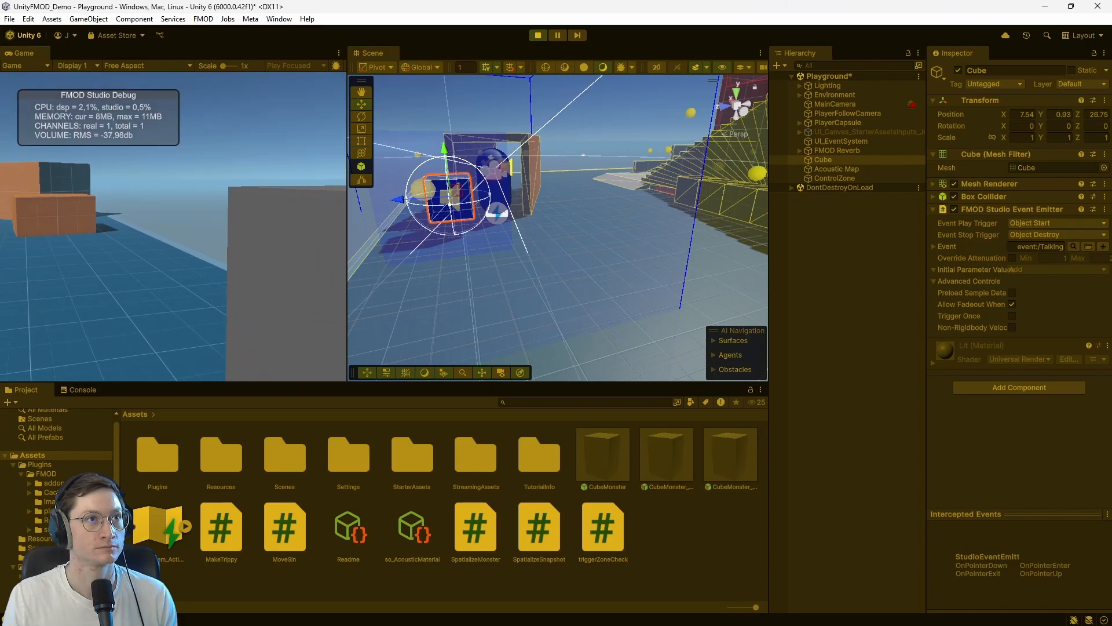
{"action": "key", "text": "d"}
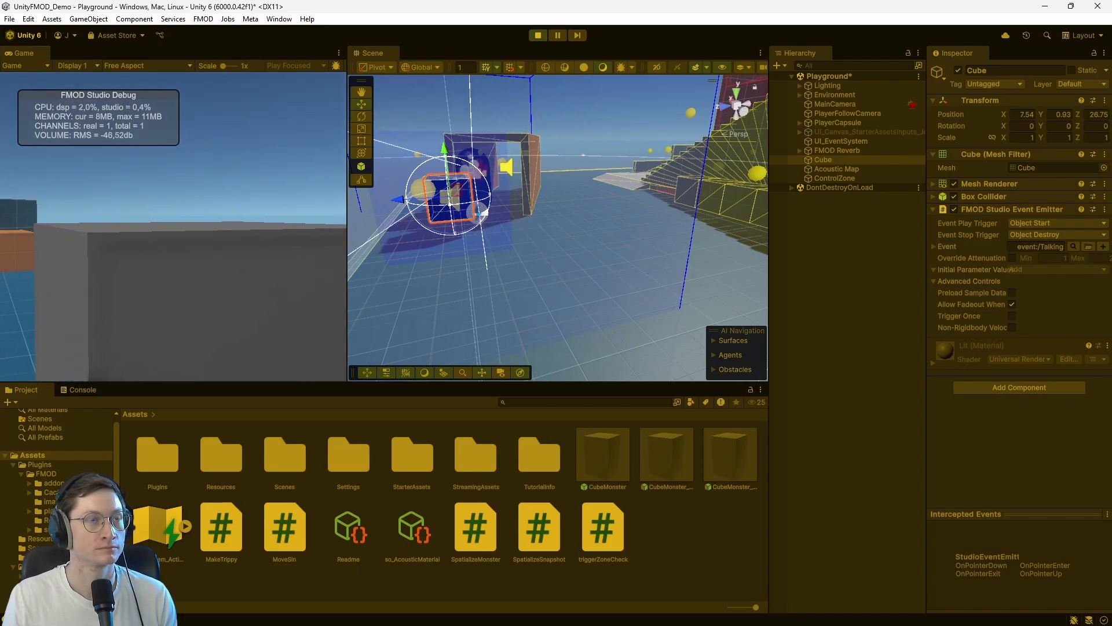
{"action": "key", "text": "a"}
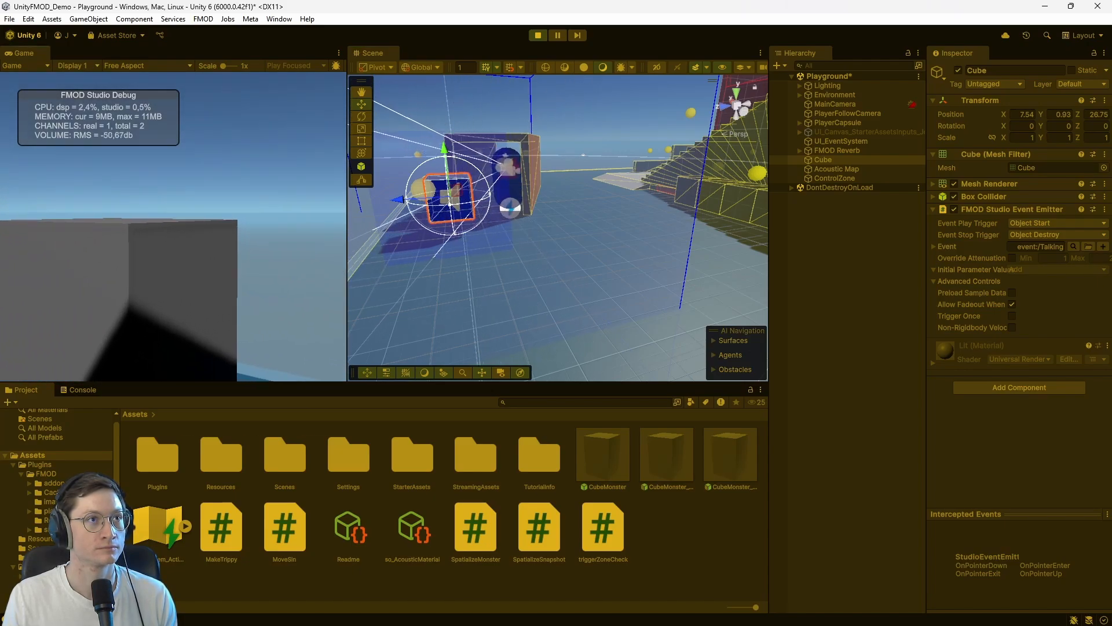
{"action": "key", "text": "s"}
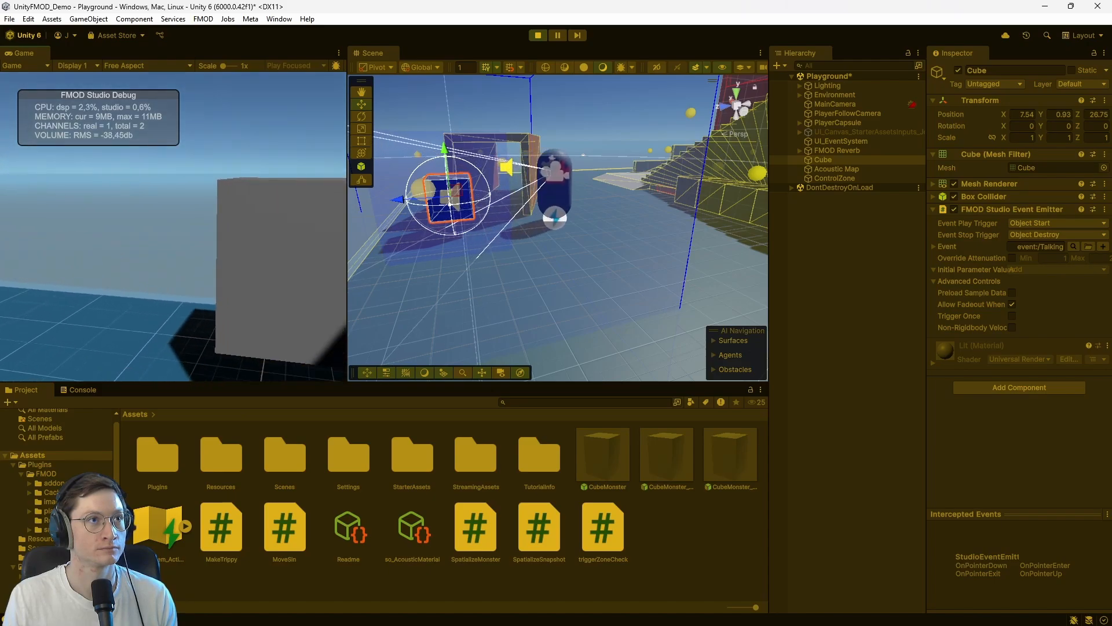
{"action": "key", "text": "s"}
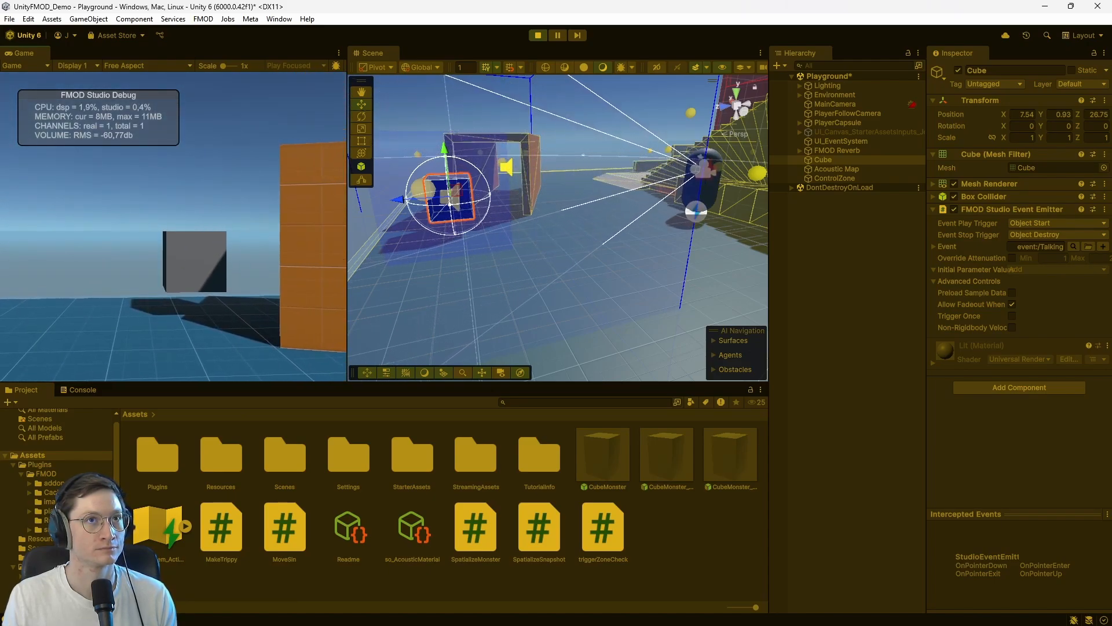
{"action": "key", "text": "w"}
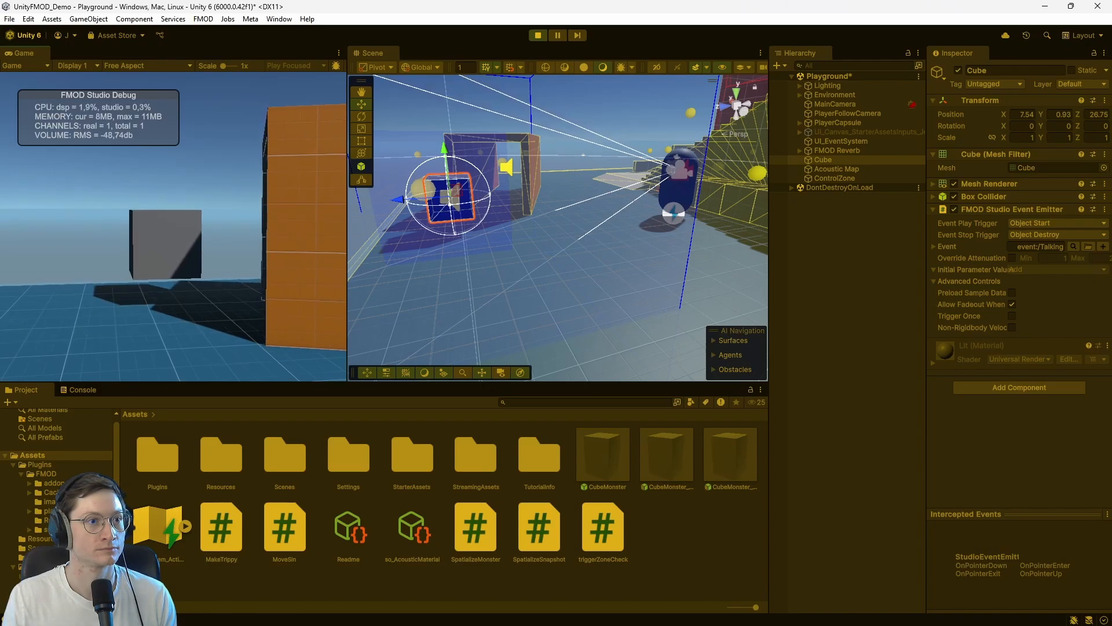
{"action": "key", "text": "w"}
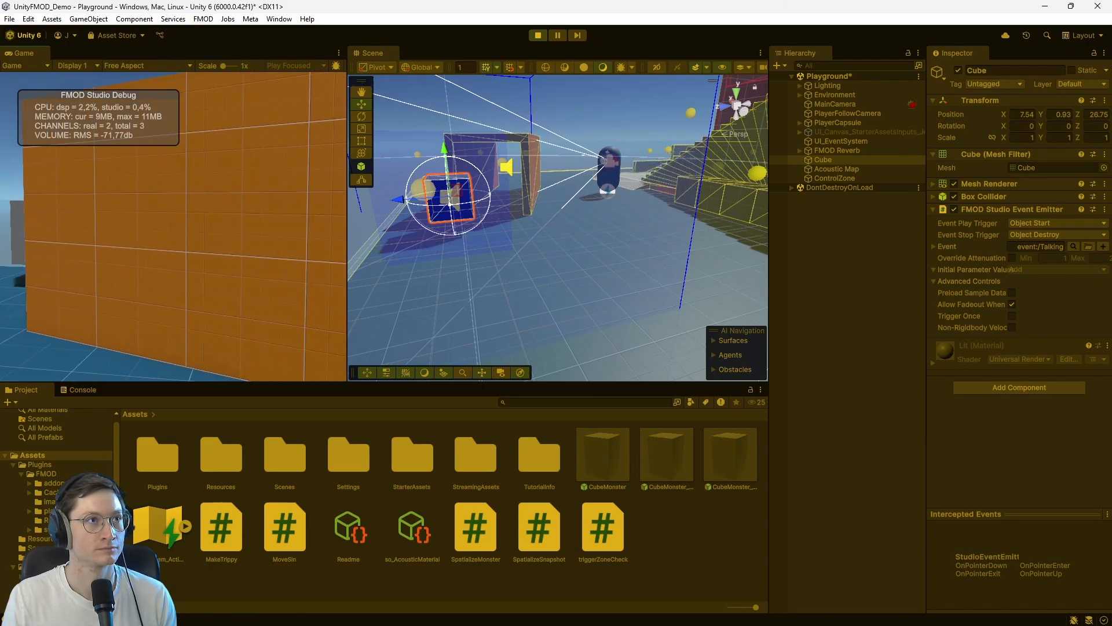
{"action": "key", "text": "a"}
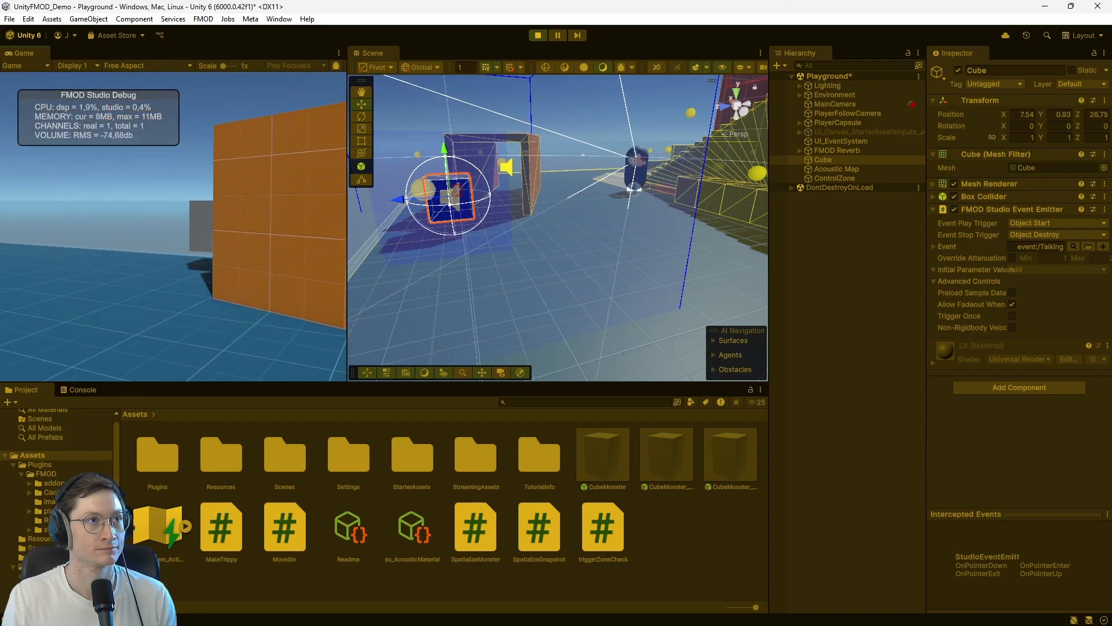
{"action": "key", "text": "a"}
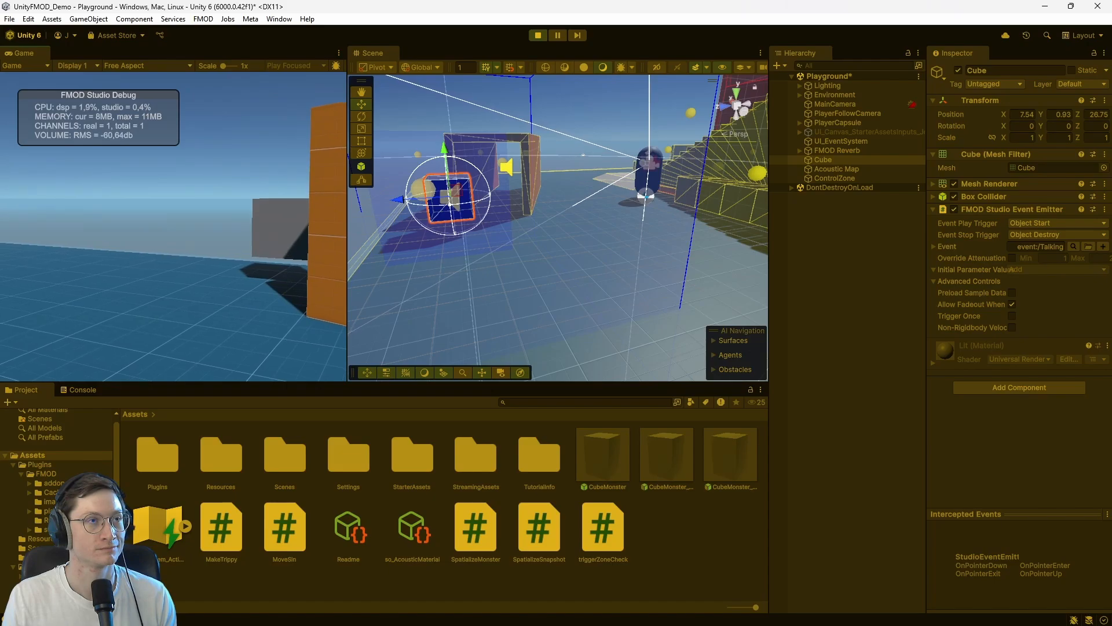
{"action": "key", "text": "d"}
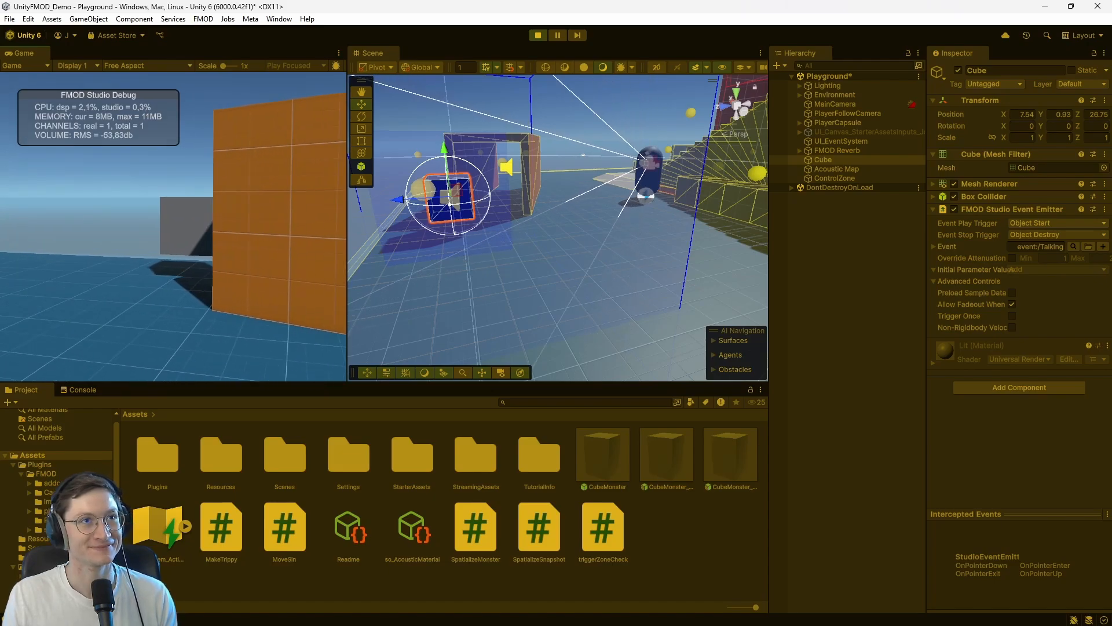
{"action": "key", "text": "a"}
{"action": "key", "text": "a"}
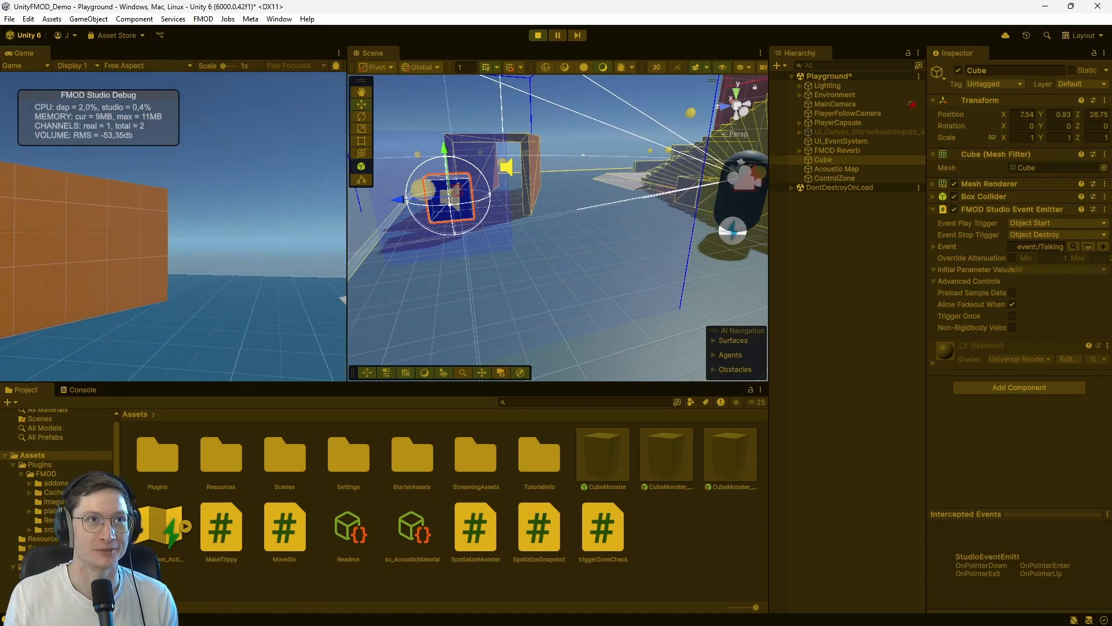
{"action": "key", "text": "d"}
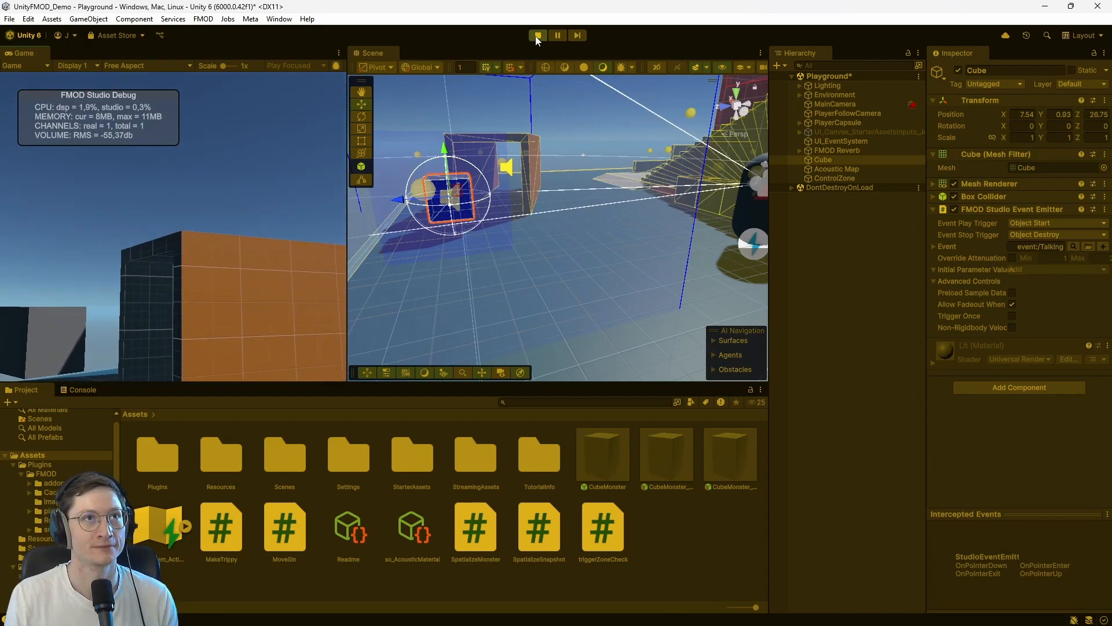
{"action": "left_click", "coordinate": [538, 36]}
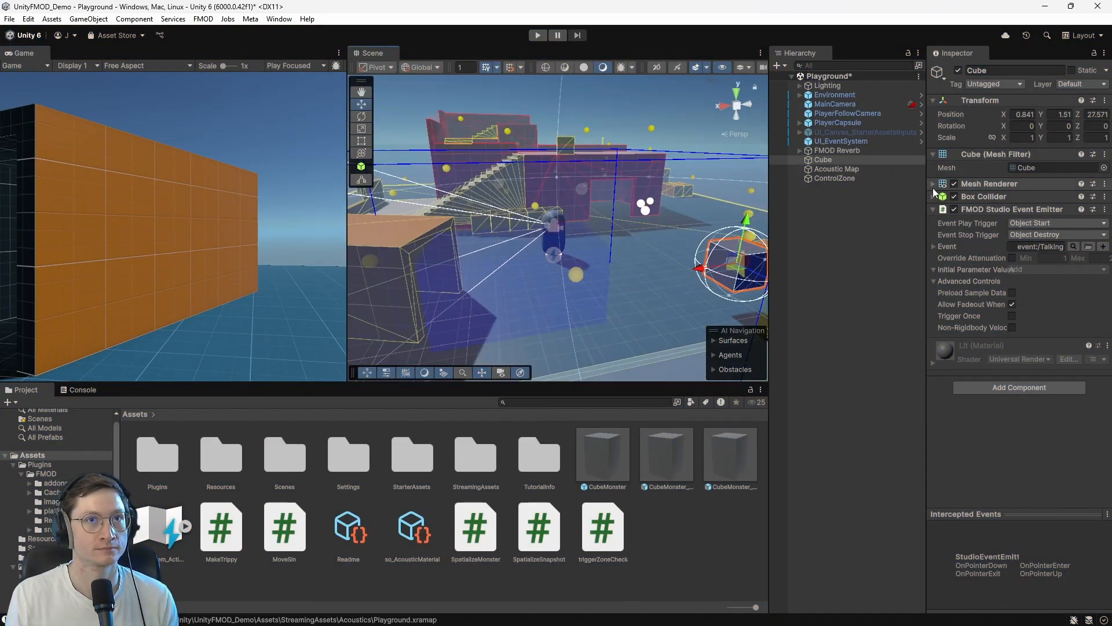
- Fit ControlZone over the open-ended tunnel at X 11.6, Y 1.02, Z 24.66, with Y rotation 20.605 and Y scale 1.2433
{"action": "left_click", "coordinate": [835, 179]}
{"action": "key", "text": "e"}
{"action": "left_click_drag", "start_coordinate": [570, 308], "coordinate": [410, 330]}
{"action": "key", "text": "w"}
{"action": "key", "text": "r"}
{"action": "left_click_drag", "start_coordinate": [498, 278], "coordinate": [579, 200], "text": "alt"}
{"action": "key", "text": "w"}
{"action": "left_click_drag", "start_coordinate": [573, 184], "coordinate": [643, 215]}
{"action": "key", "text": "r"}
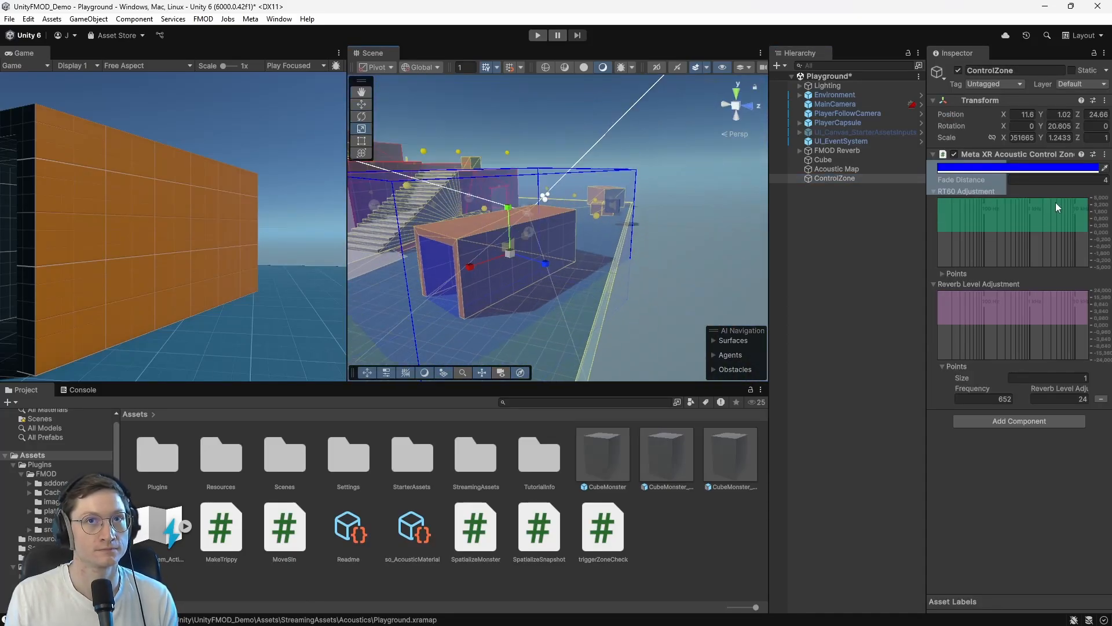
- Move the talking Cube inside the tunnel at X 10.48, Y 1.19, Z 24.91
{"action": "left_click", "coordinate": [620, 219]}
{"action": "left_click_drag", "start_coordinate": [718, 173], "coordinate": [580, 292], "text": "alt"}
{"action": "key", "text": "w"}
{"action": "left_click_drag", "start_coordinate": [579, 292], "coordinate": [626, 232], "text": "alt"}
- Run the scene and walk the player through and around the tunnel to compare the Cube's reverb inside and outside the control zone
{"action": "left_click", "coordinate": [537, 36]}
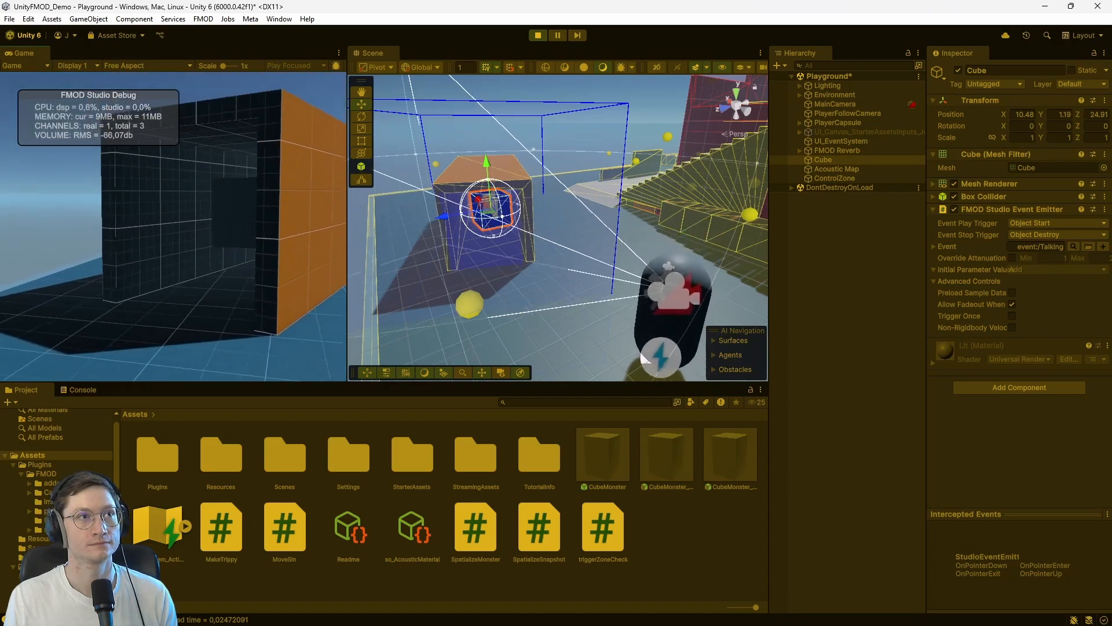
{"action": "key", "text": "w"}
{"action": "key", "text": "w"}
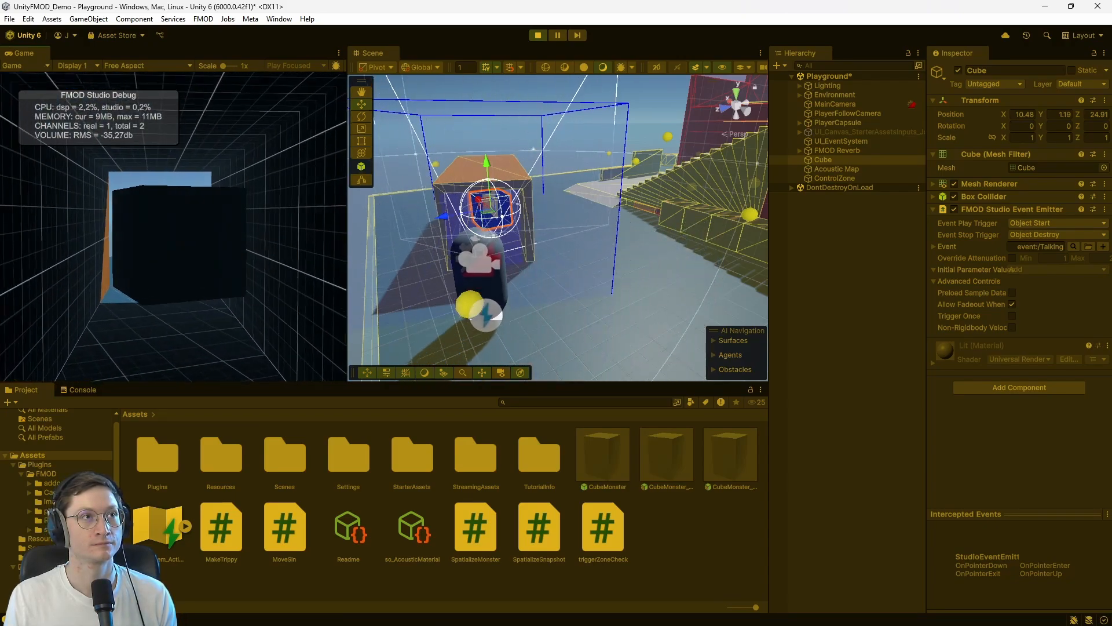
{"action": "key", "text": "w"}
{"action": "key", "text": "w"}
{"action": "key", "text": "w"}
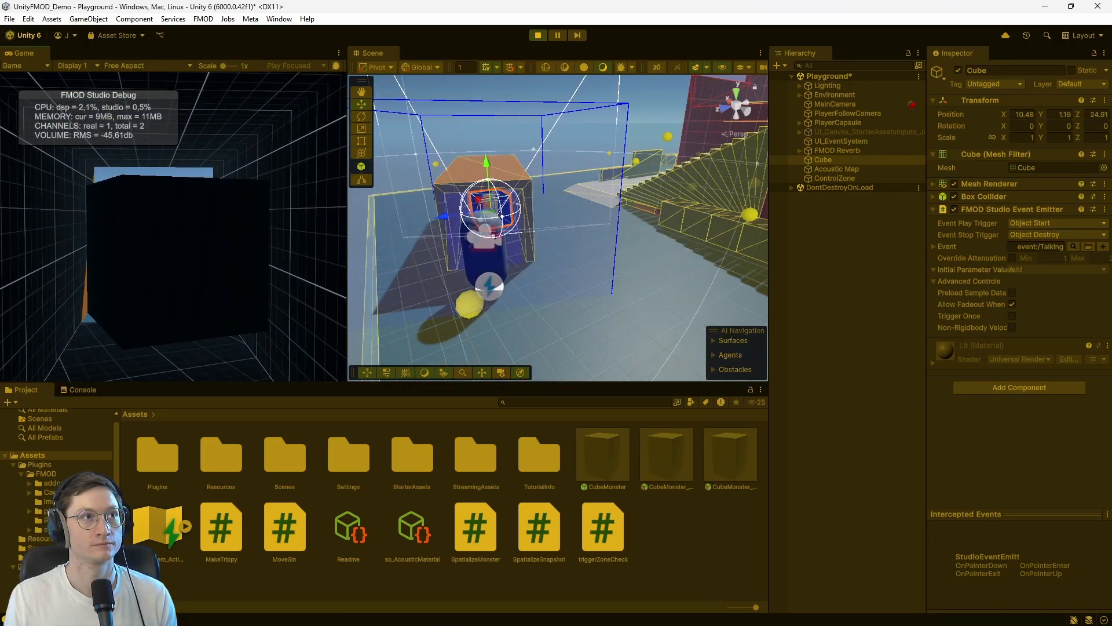
{"action": "key", "text": "w"}
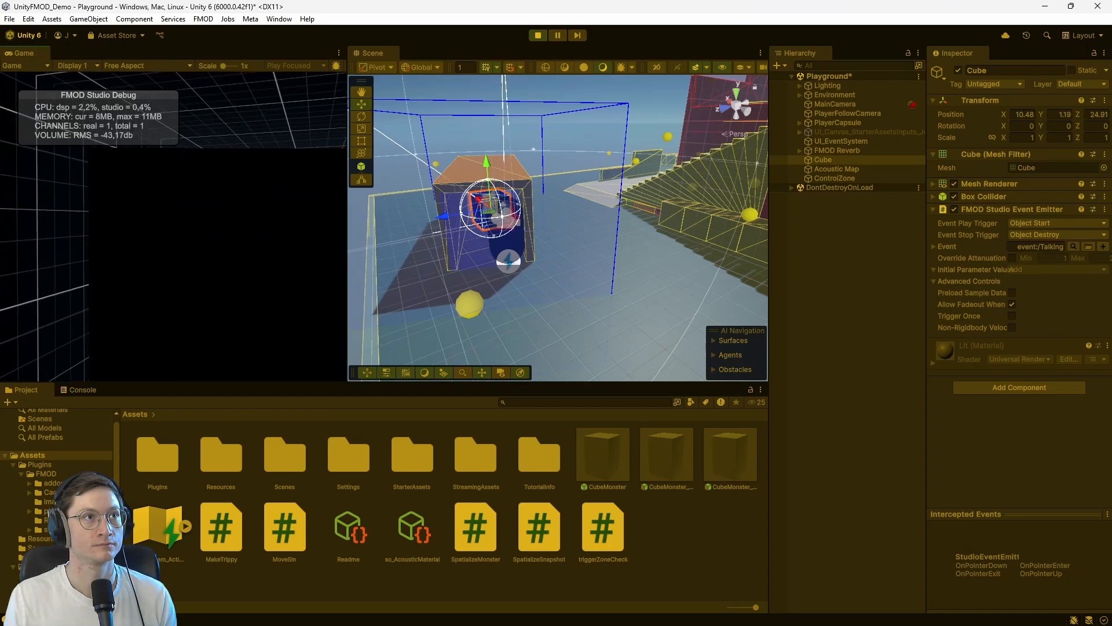
{"action": "key", "text": "a"}
{"action": "key", "text": "w"}
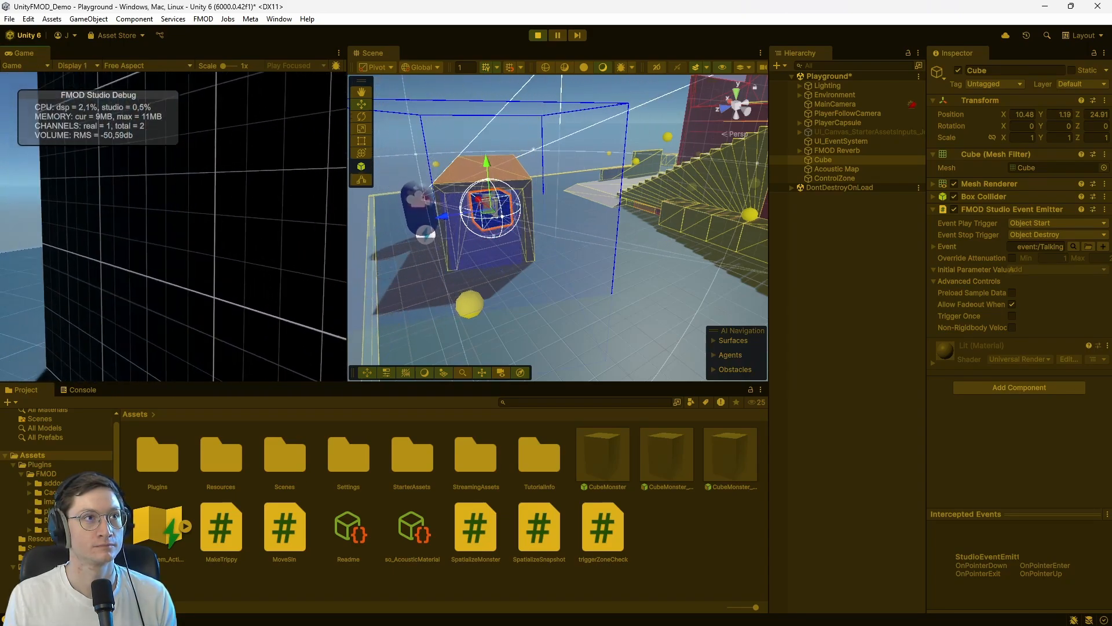
{"action": "key", "text": "w"}
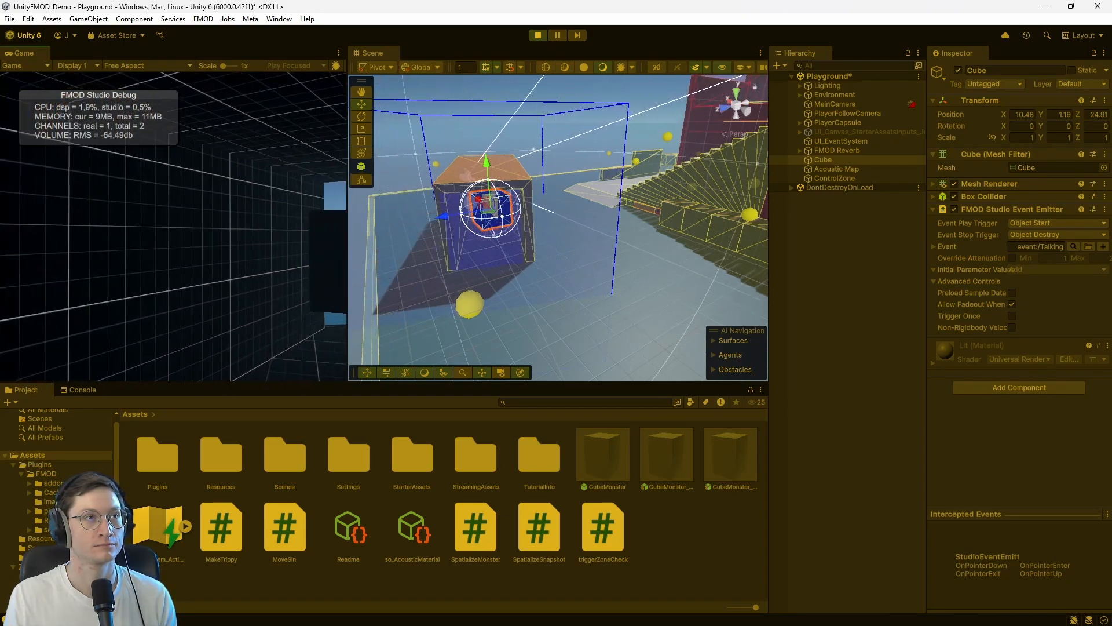
{"action": "key", "text": "w"}
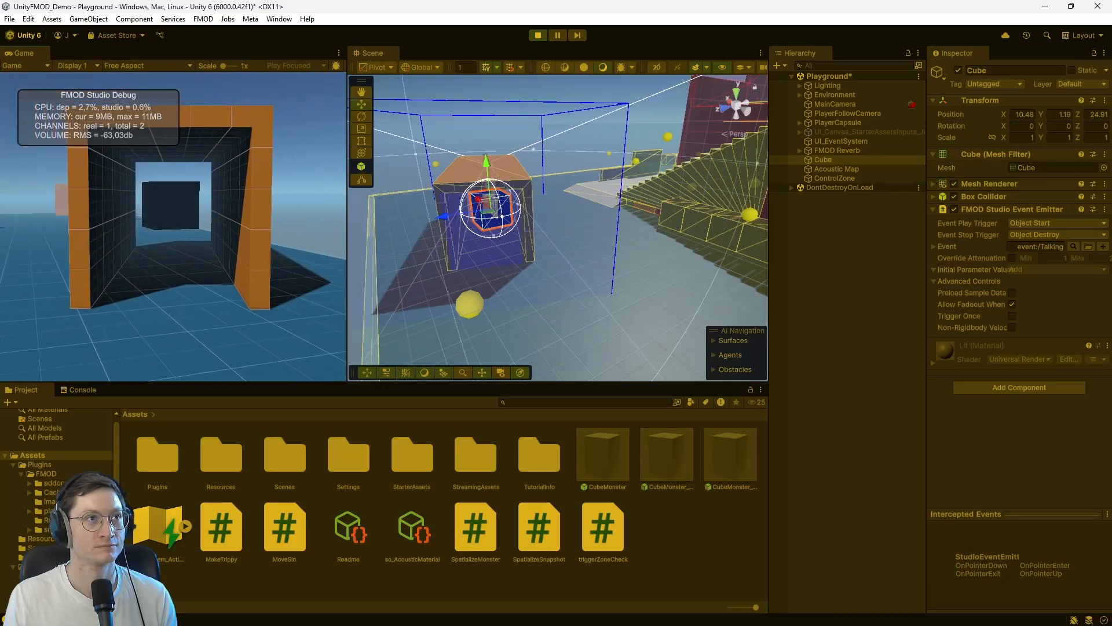
{"action": "key", "text": "w"}
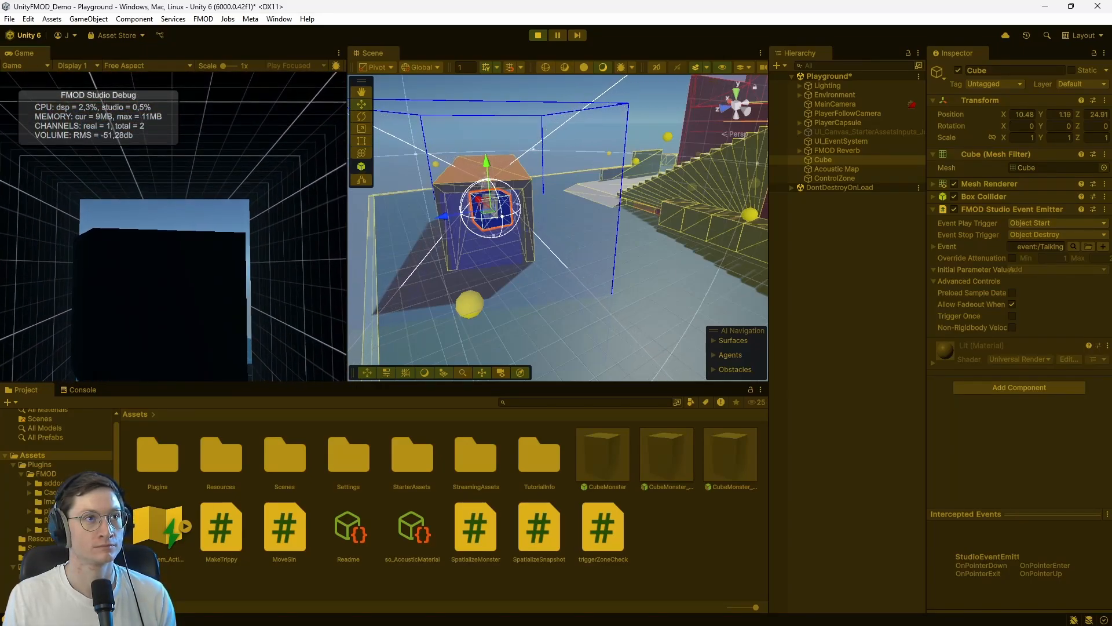
{"action": "key", "text": "w"}
{"action": "key", "text": "s"}
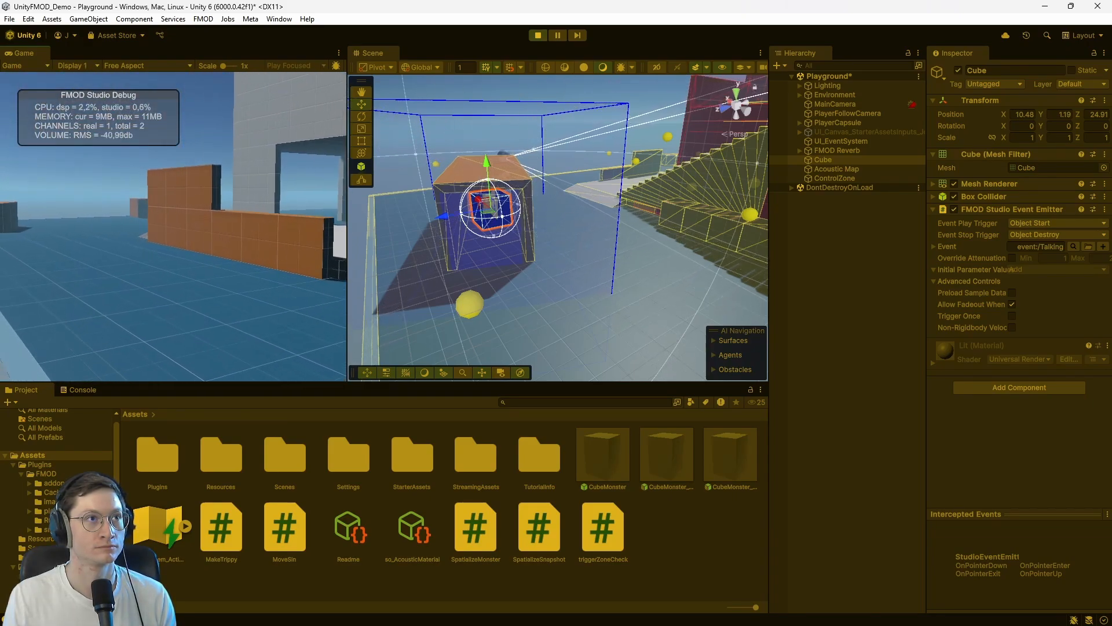
{"action": "key", "text": "d"}
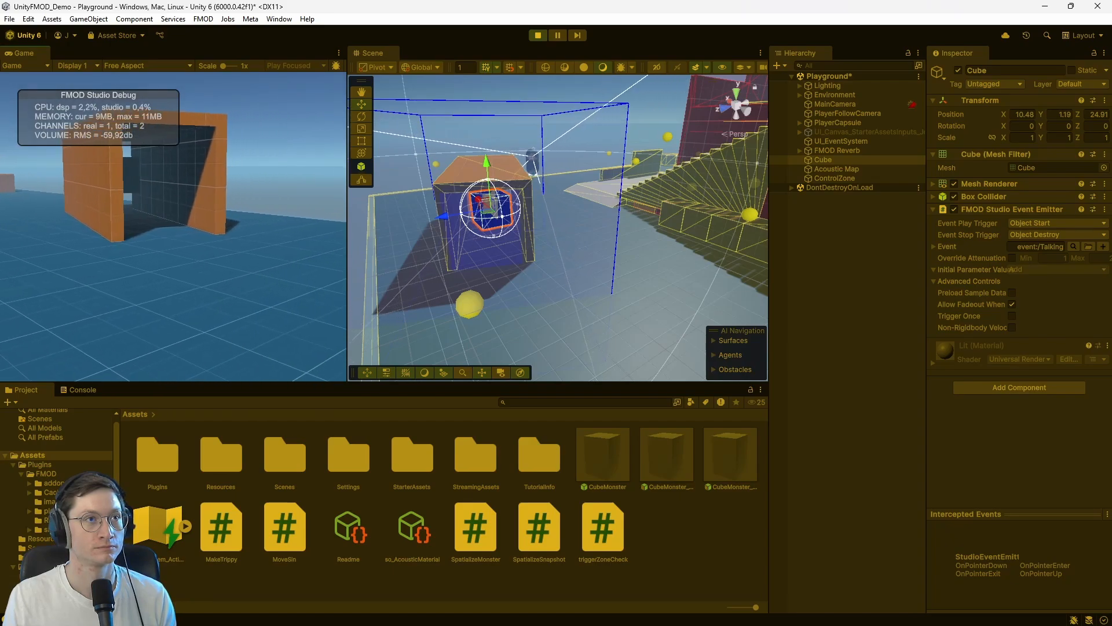
{"action": "key", "text": "d"}
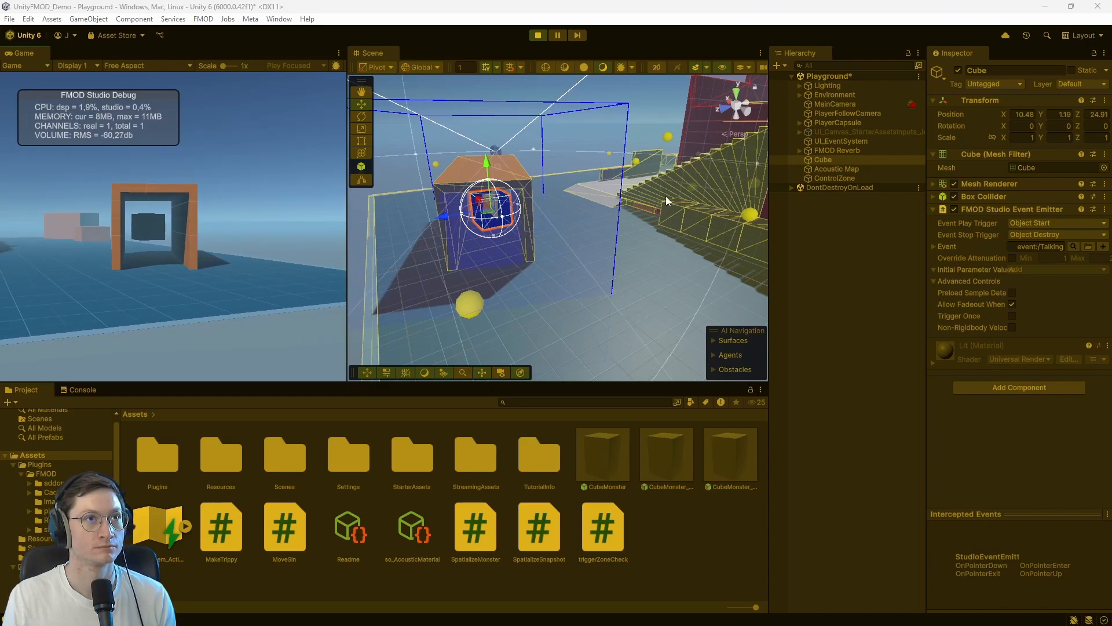
{"action": "right_click_drag", "start_coordinate": [541, 196], "coordinate": [559, 200]}
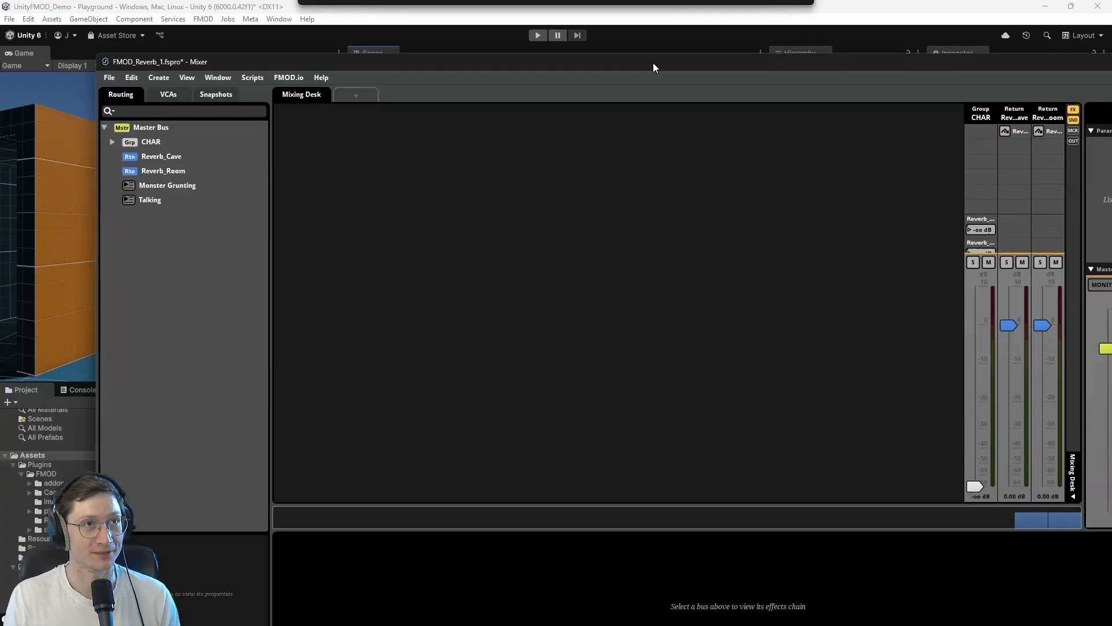
- Maximize the FMOD Studio mixer window and show the Talking event's master track effects
{"action": "left_click_drag", "start_coordinate": [652, 62], "coordinate": [624, 61]}
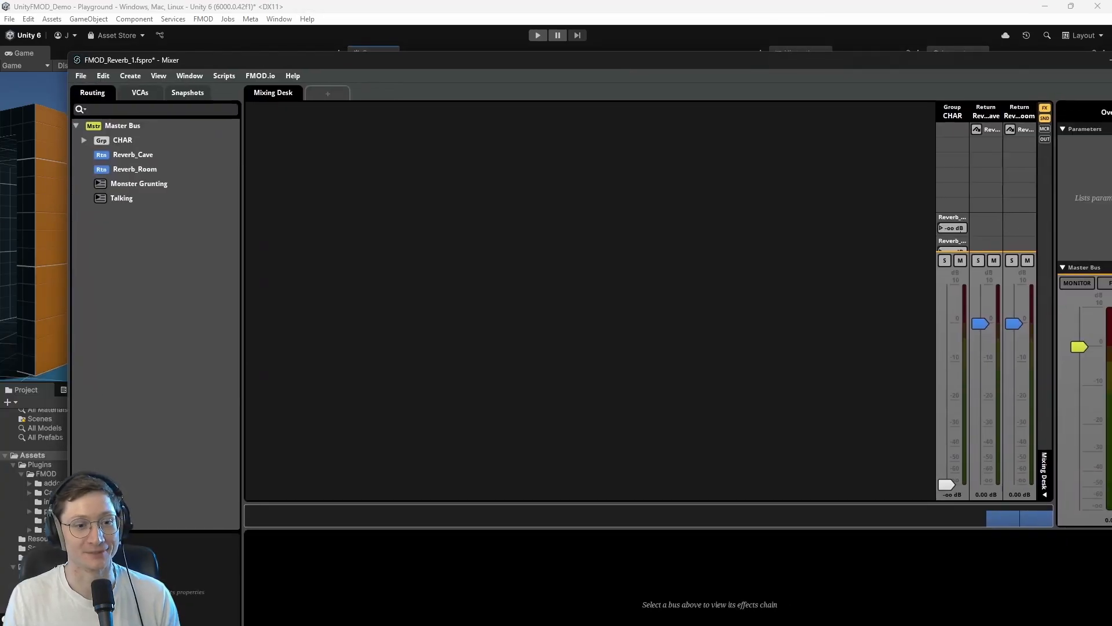
{"action": "double_click", "coordinate": [360, 60]}
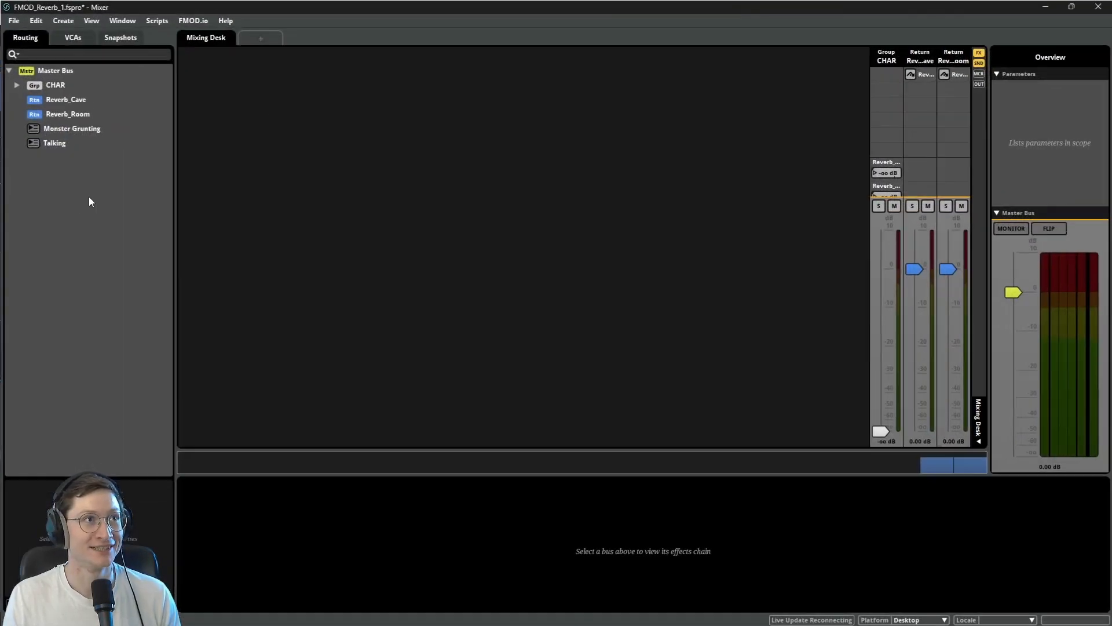
{"action": "left_click", "coordinate": [54, 142]}
- Try a MetaXRAudio Ambisonics effect after the fader on the Talking master track, look it over, and remove it
{"action": "right_click", "coordinate": [811, 535]}
{"action": "mouse_move", "coordinate": [844, 539]}
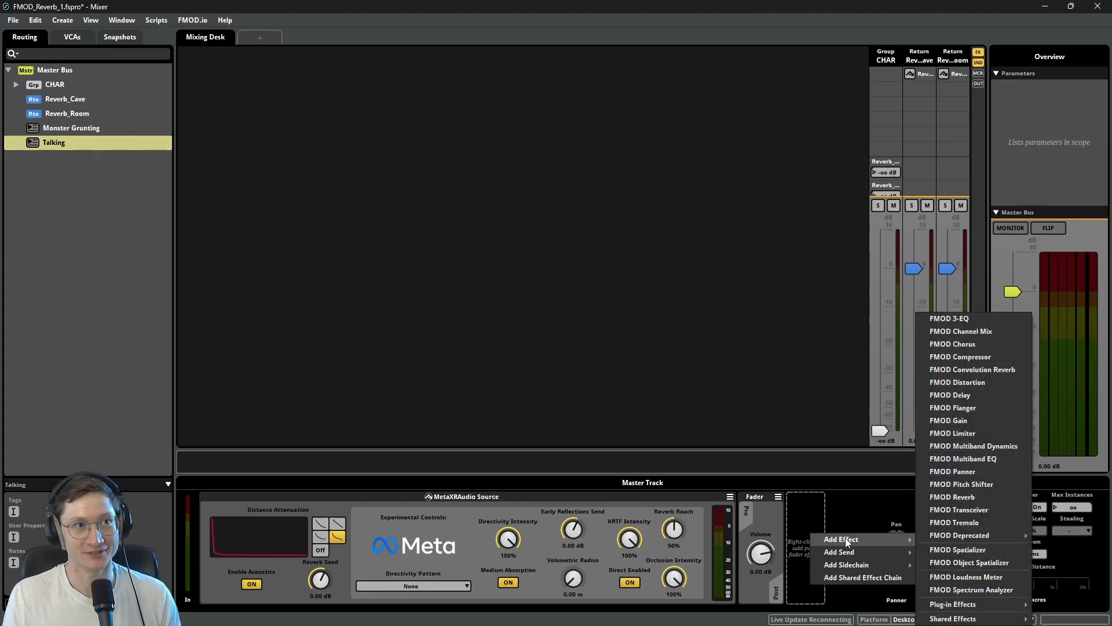
{"action": "mouse_move", "coordinate": [990, 606]}
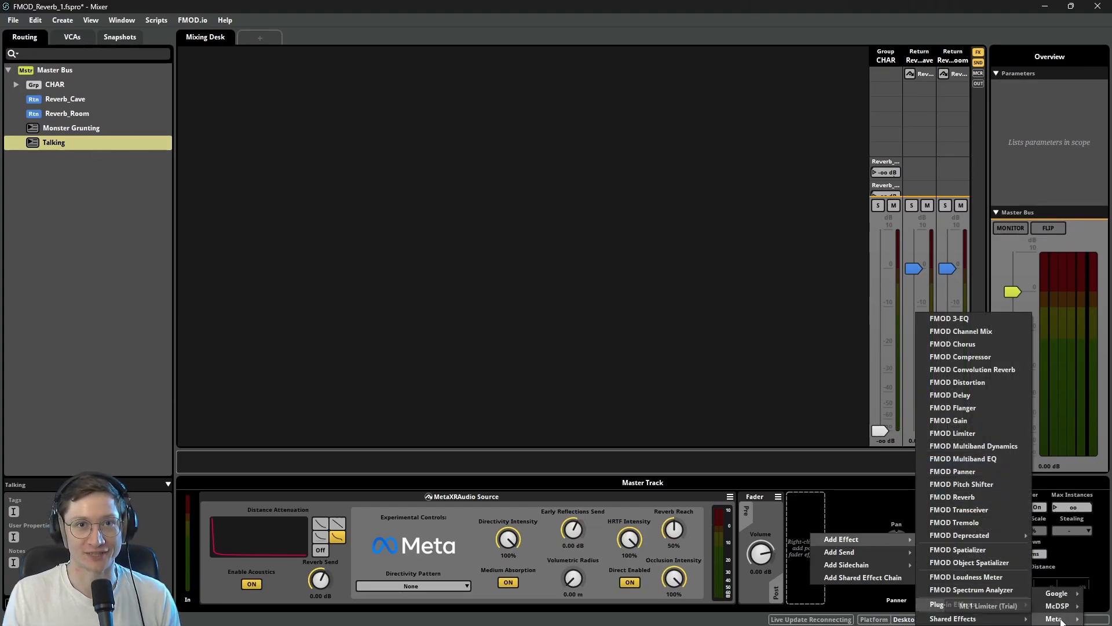
{"action": "mouse_move", "coordinate": [1060, 619]}
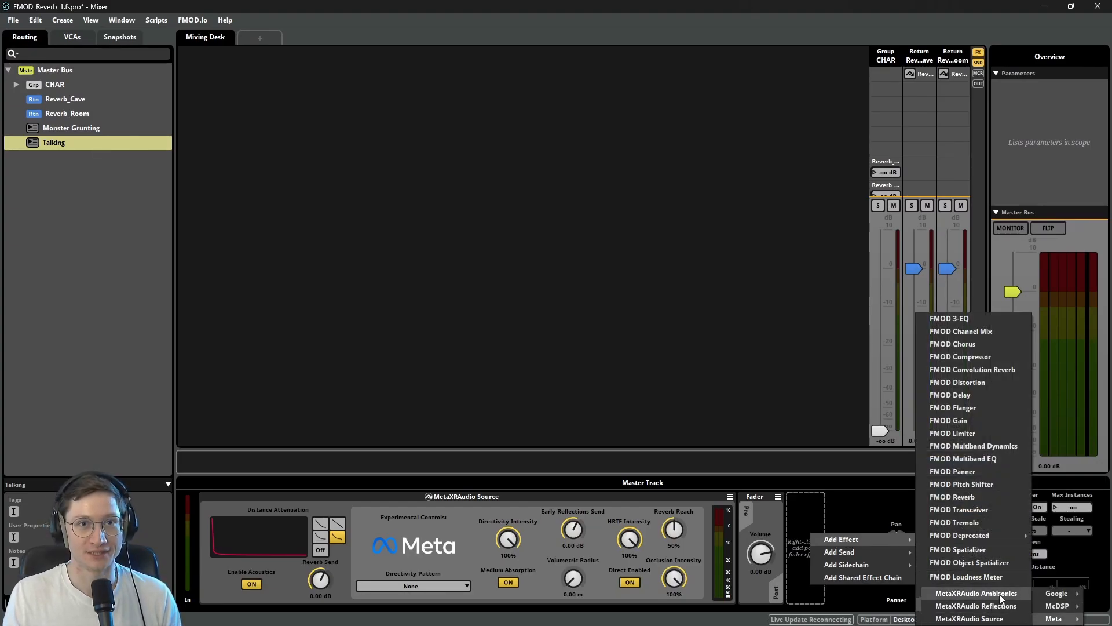
{"action": "left_click", "coordinate": [1017, 594]}
{"action": "left_click_drag", "start_coordinate": [792, 608], "coordinate": [1021, 602]}
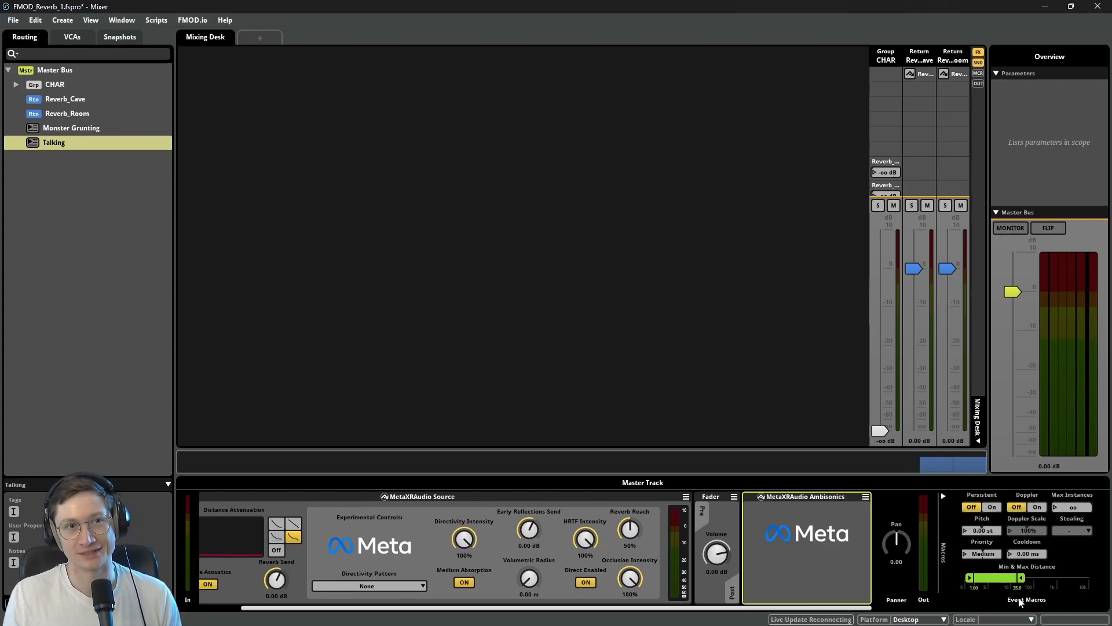
{"action": "left_click", "coordinate": [943, 496]}
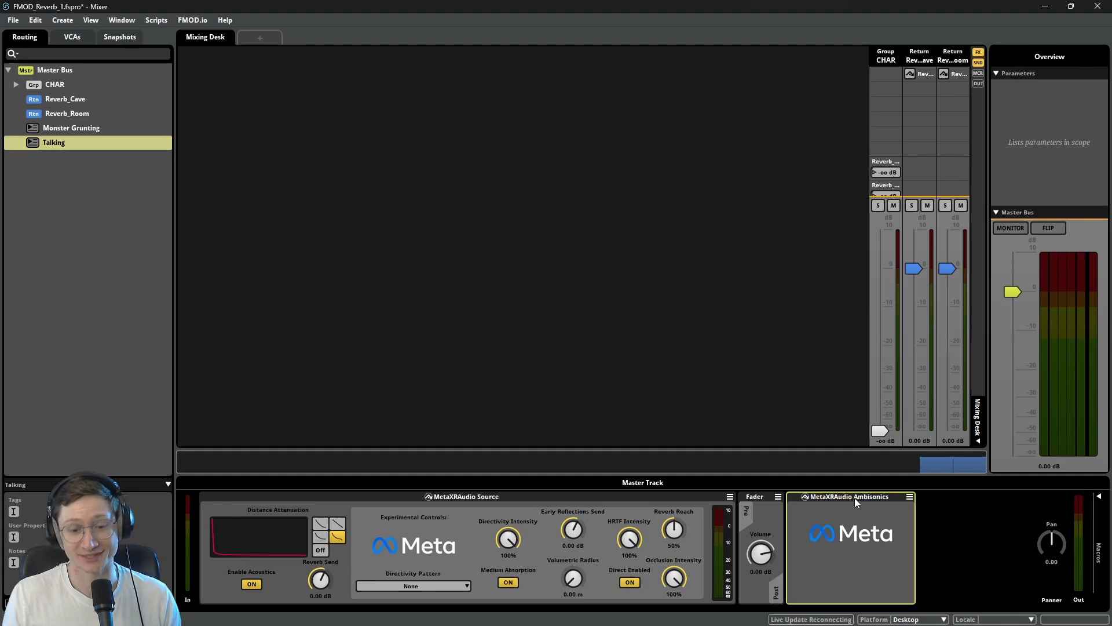
{"action": "key", "text": "Delete"}
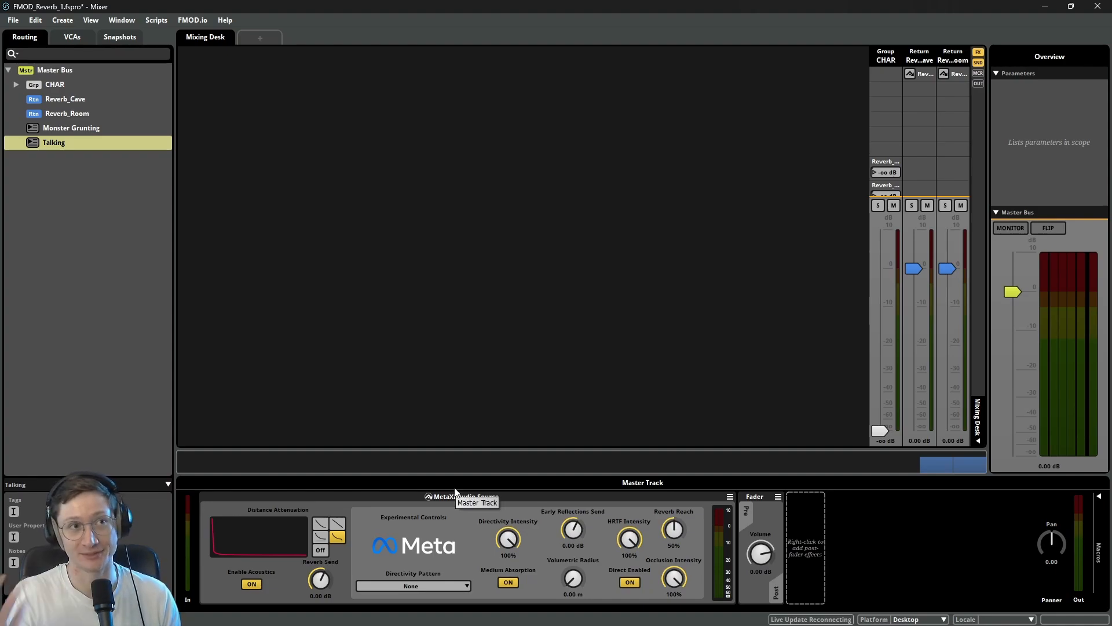
- Set the Talking master track's input channel format to Mono and show the event macros
{"action": "left_click", "coordinate": [187, 569]}
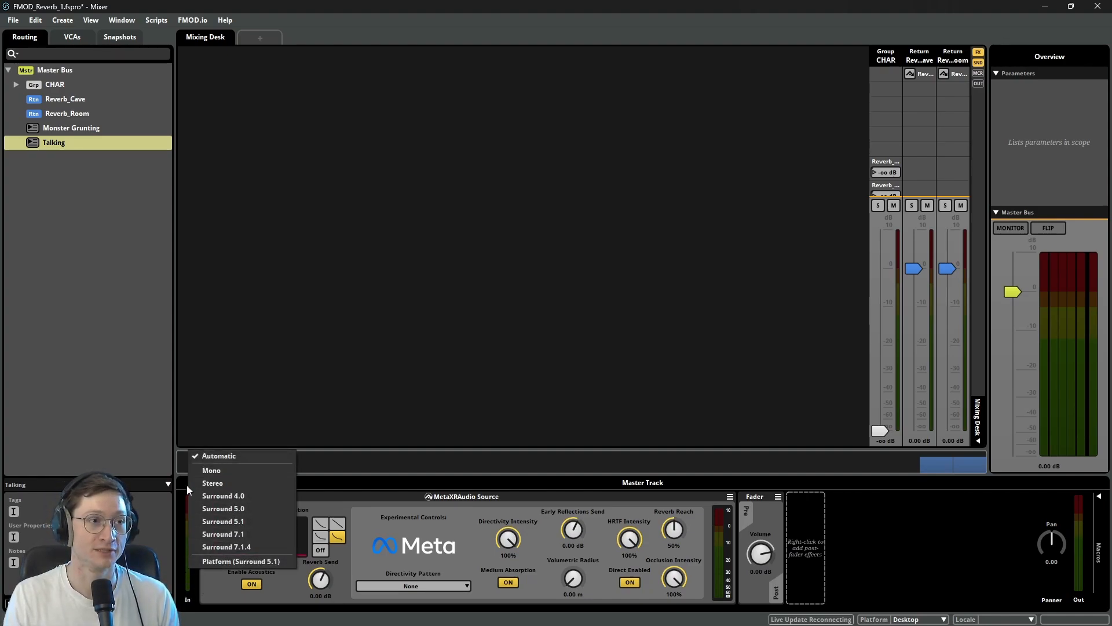
{"action": "left_click", "coordinate": [234, 470]}
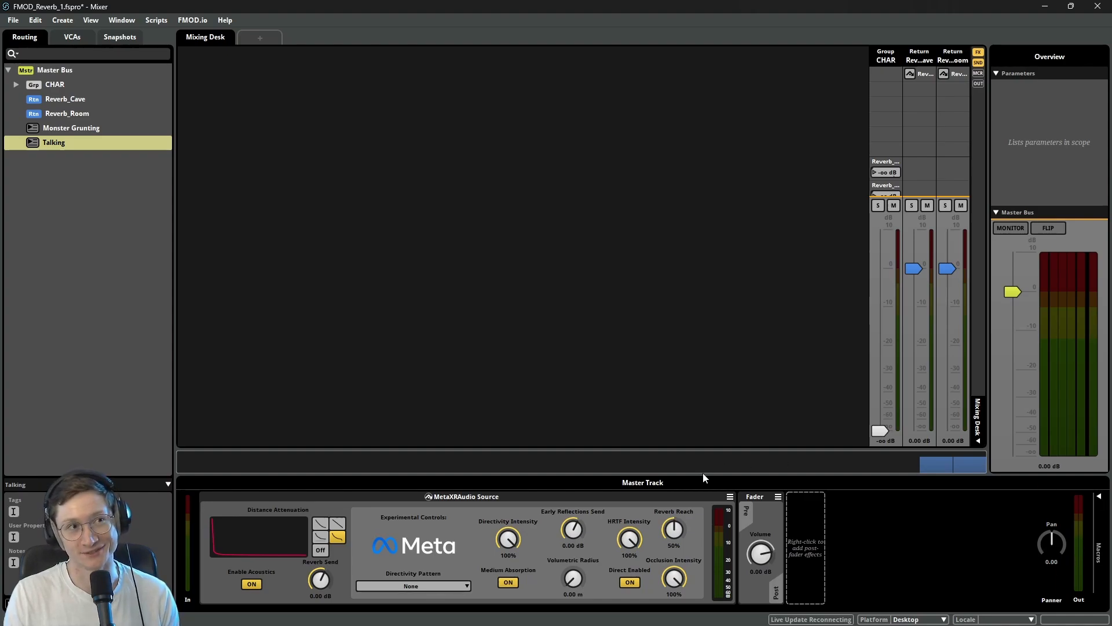
{"action": "left_click", "coordinate": [1099, 496]}
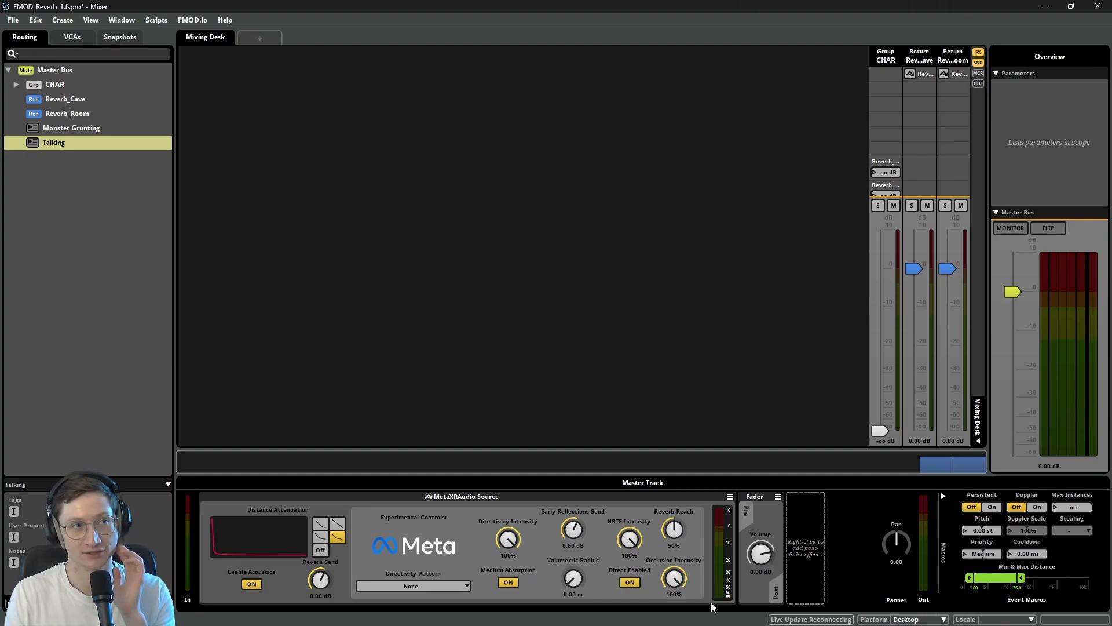
- Add an FMOD Spatializer after the fader on the Talking master track and bring it fully into view
{"action": "right_click", "coordinate": [813, 555]}
{"action": "mouse_move", "coordinate": [845, 562]}
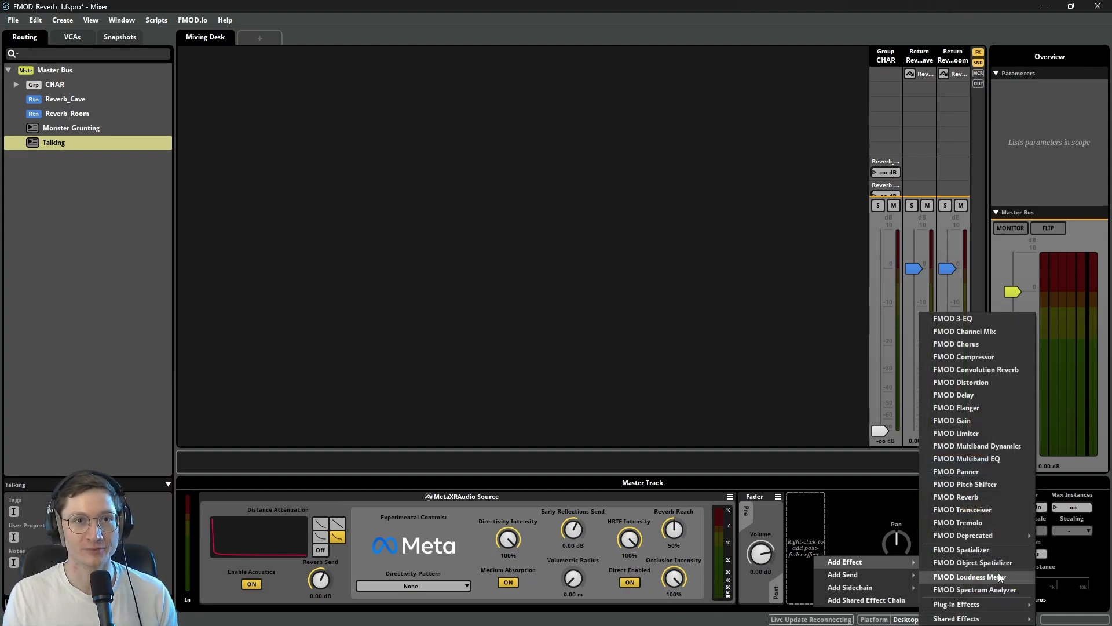
{"action": "mouse_move", "coordinate": [1004, 534]}
{"action": "left_click", "coordinate": [840, 546]}
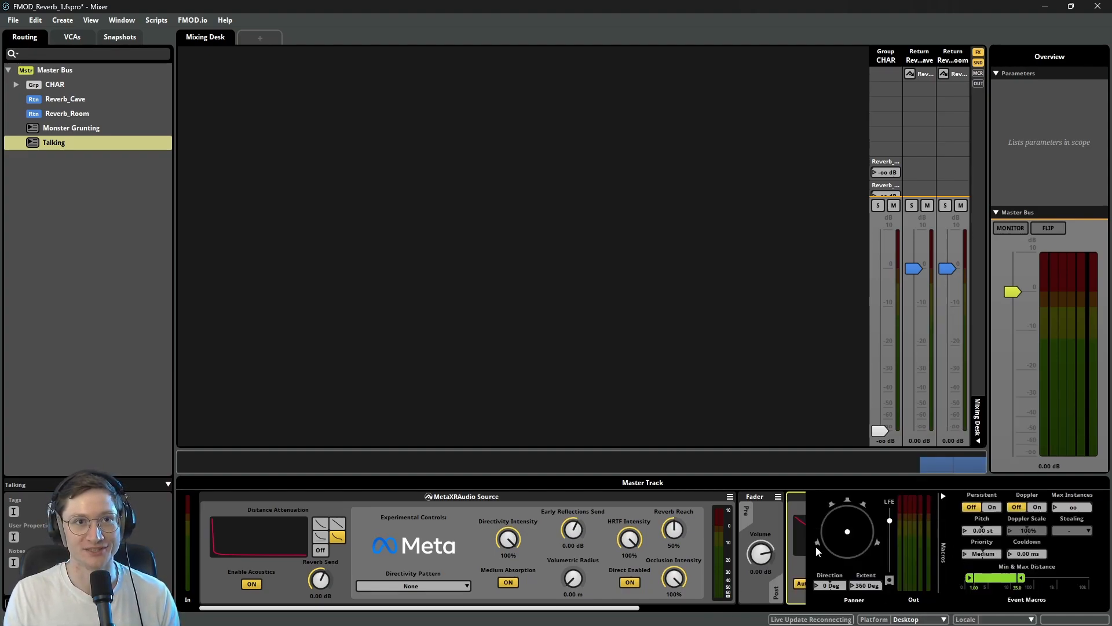
{"action": "left_click_drag", "start_coordinate": [632, 605], "coordinate": [800, 606]}
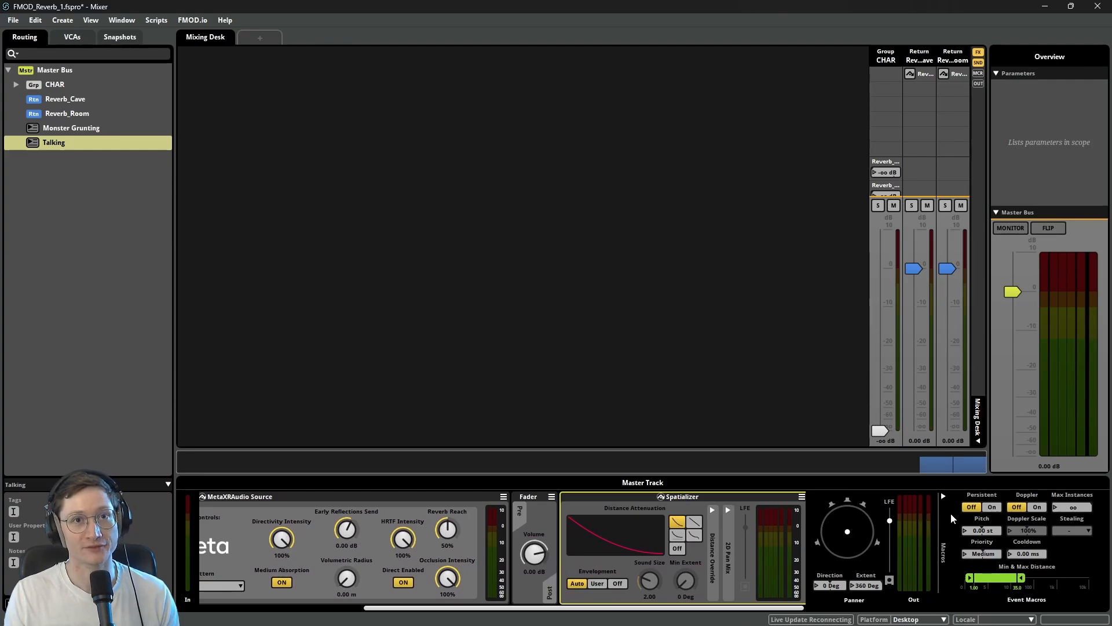
{"action": "left_click", "coordinate": [943, 497]}
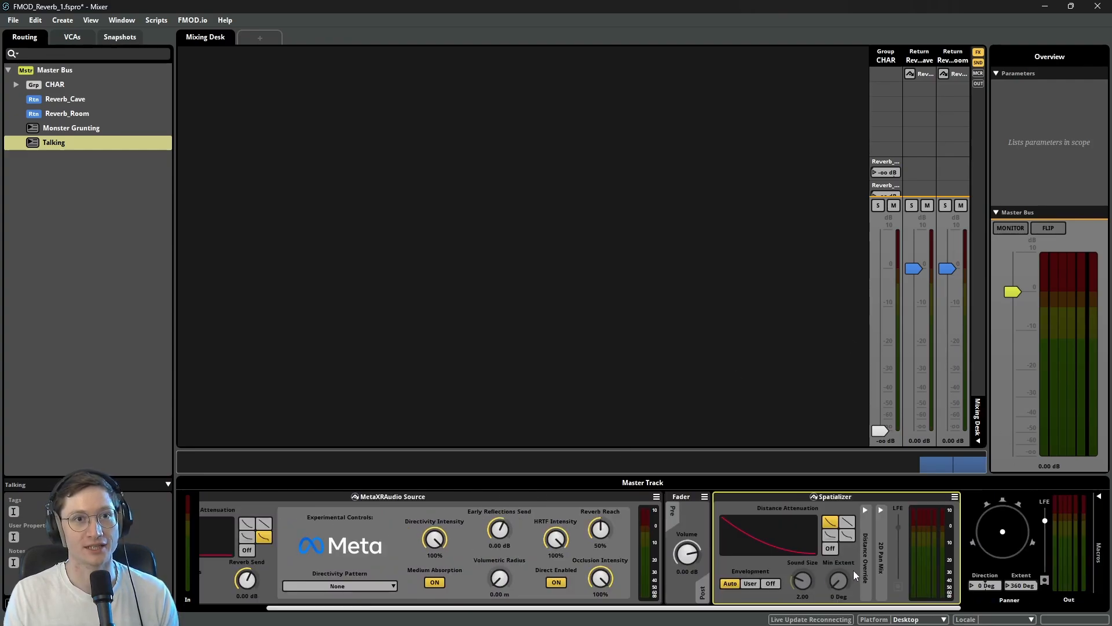
- Turn on the Spatializer's distance override and set its maximum distance to 45
{"action": "left_click", "coordinate": [867, 574]}
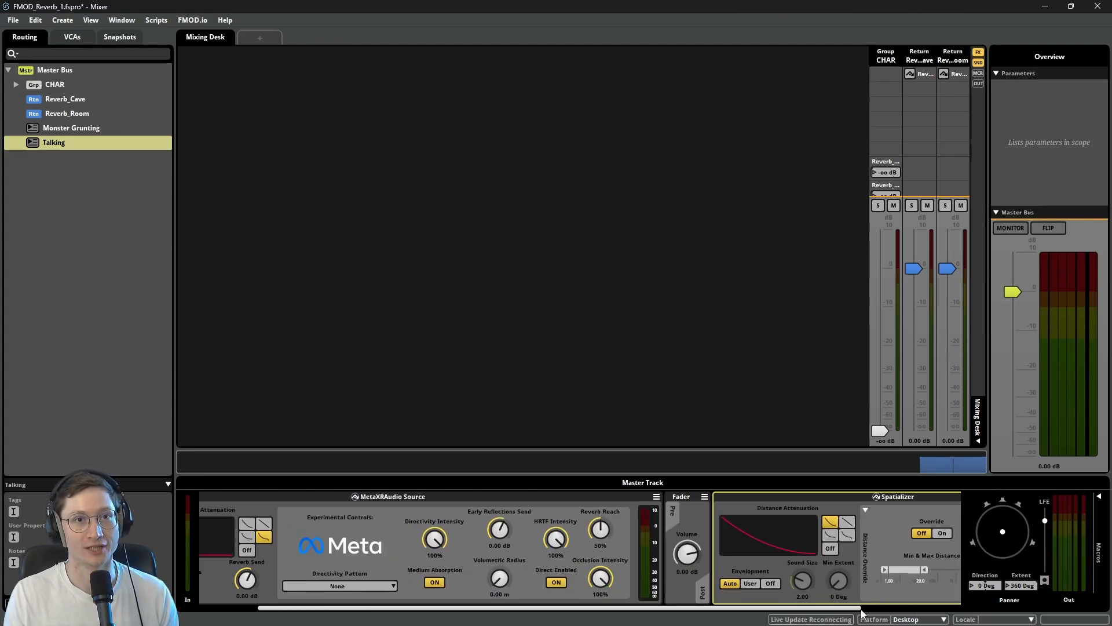
{"action": "left_click_drag", "start_coordinate": [860, 608], "coordinate": [934, 607]}
{"action": "left_click", "coordinate": [845, 533]}
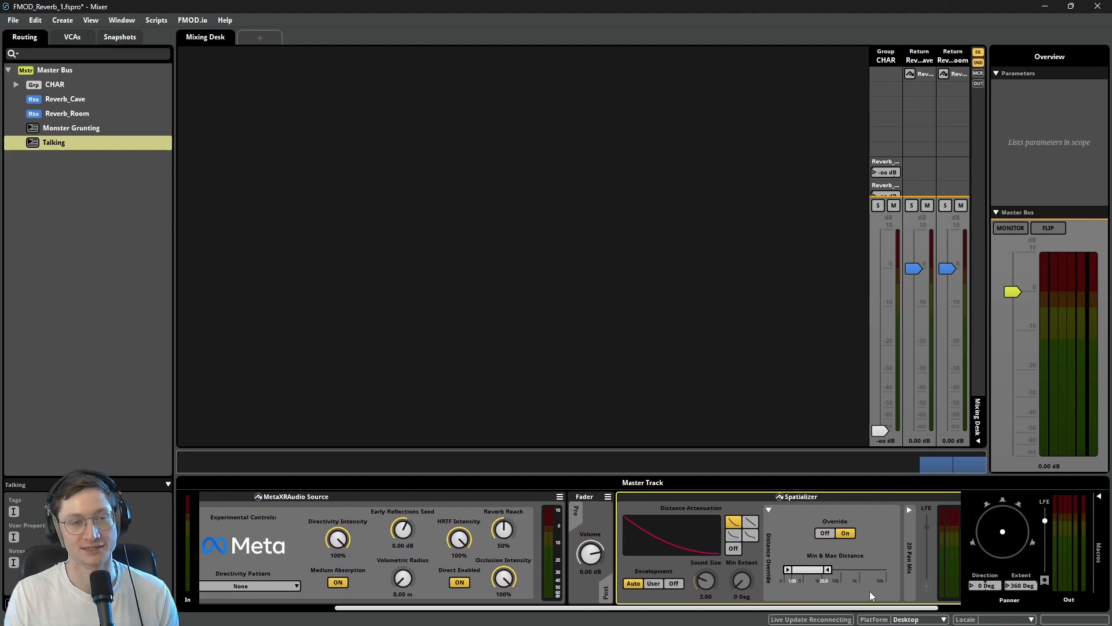
{"action": "mouse_move", "coordinate": [830, 574]}
{"action": "left_mouse_down"}
{"action": "mouse_move", "coordinate": [843, 571]}
{"action": "mouse_move", "coordinate": [833, 570]}
{"action": "left_mouse_up"}
- Delete the Spatializer from the Talking master track
{"action": "right_click", "coordinate": [723, 498]}
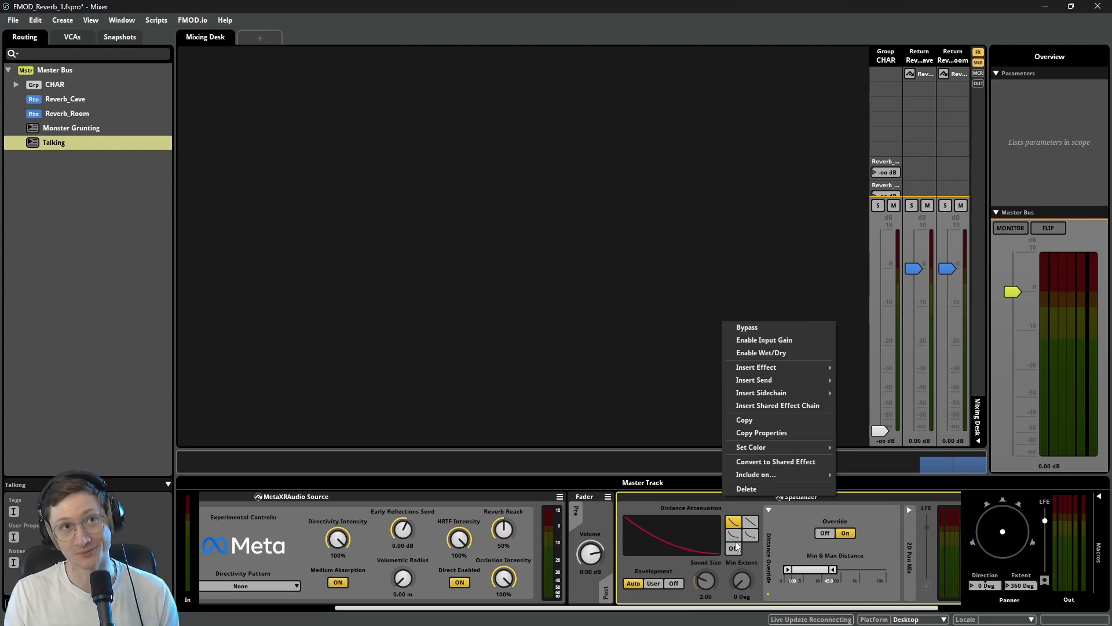
{"action": "mouse_move", "coordinate": [832, 444]}
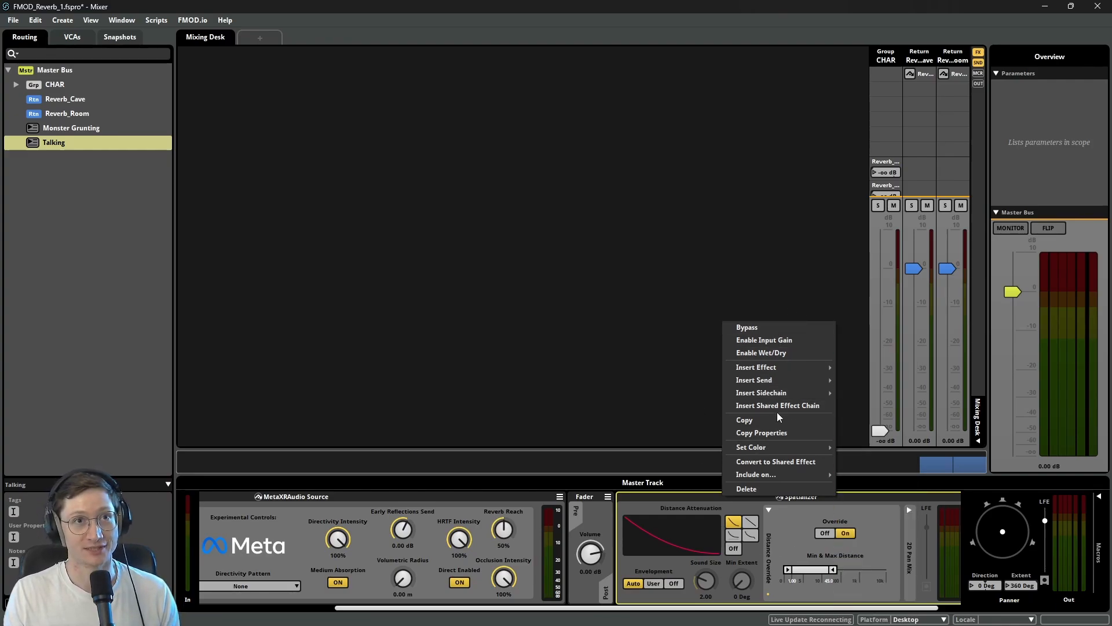
{"action": "mouse_move", "coordinate": [794, 392]}
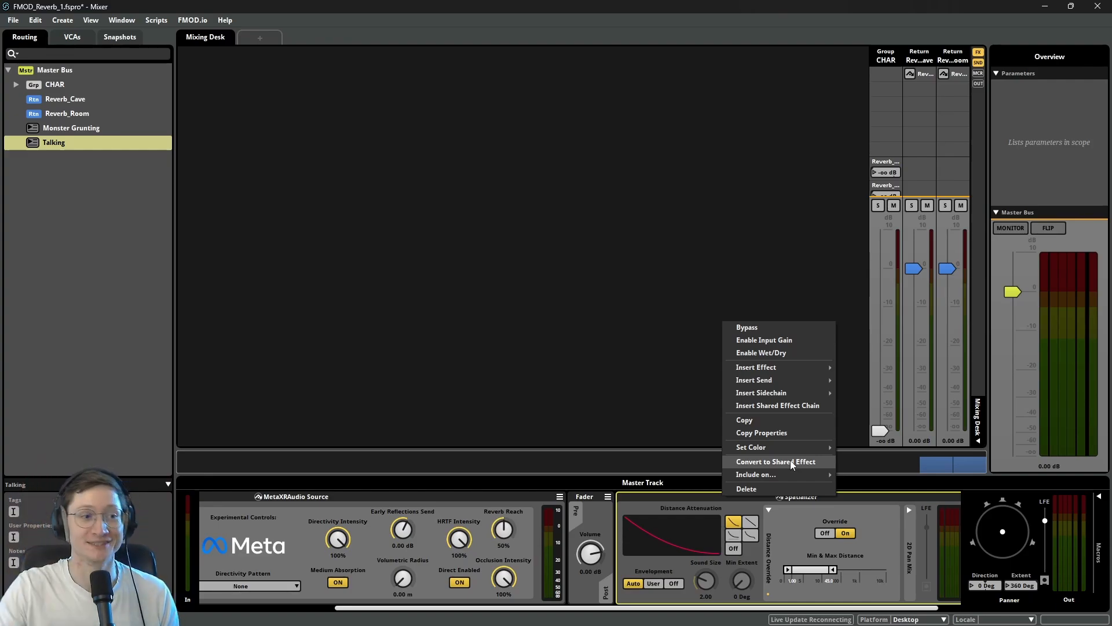
{"action": "mouse_move", "coordinate": [833, 569]}
{"action": "left_mouse_down"}
{"action": "mouse_move", "coordinate": [814, 569]}
{"action": "mouse_move", "coordinate": [833, 570]}
{"action": "left_mouse_up"}
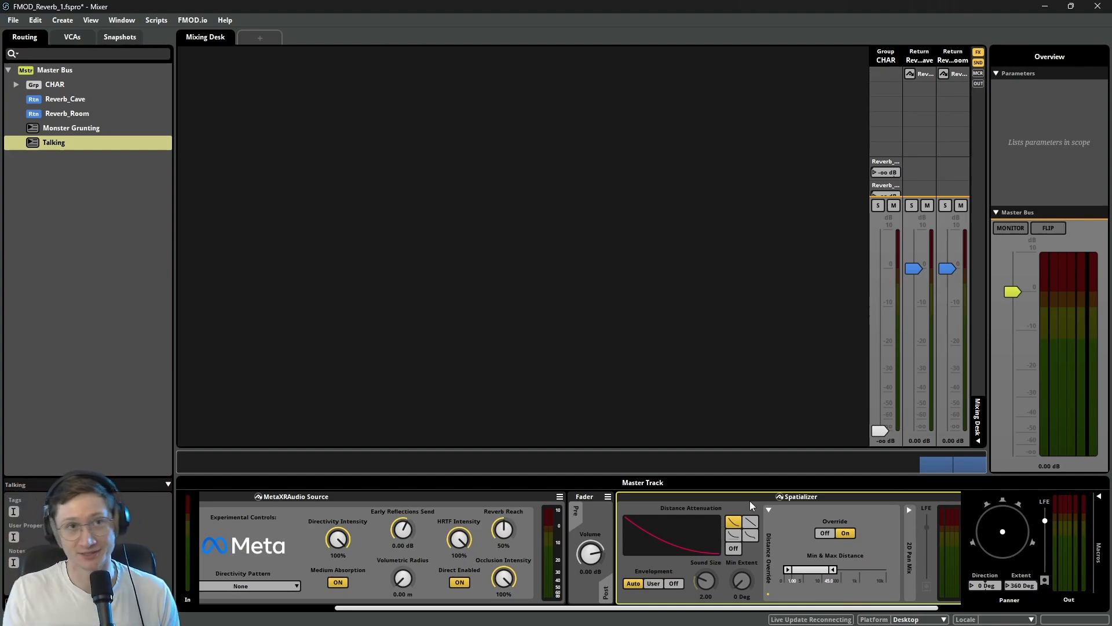
{"action": "key", "text": "Delete"}
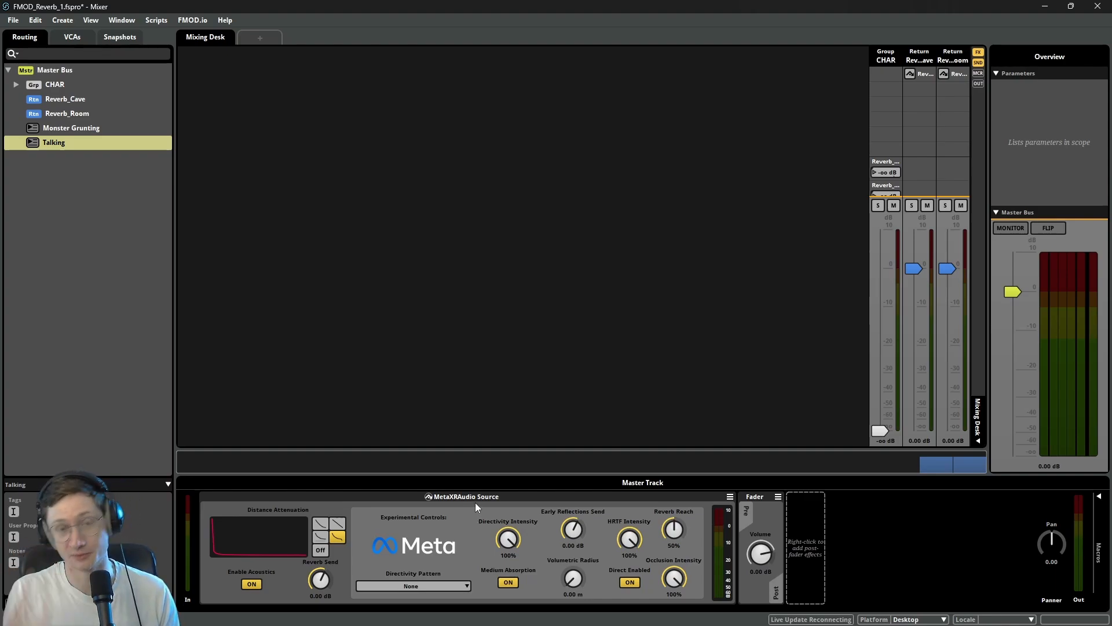
- Set the Talking event's maximum distance to 25 in its event macros
{"action": "left_click", "coordinate": [1099, 507]}
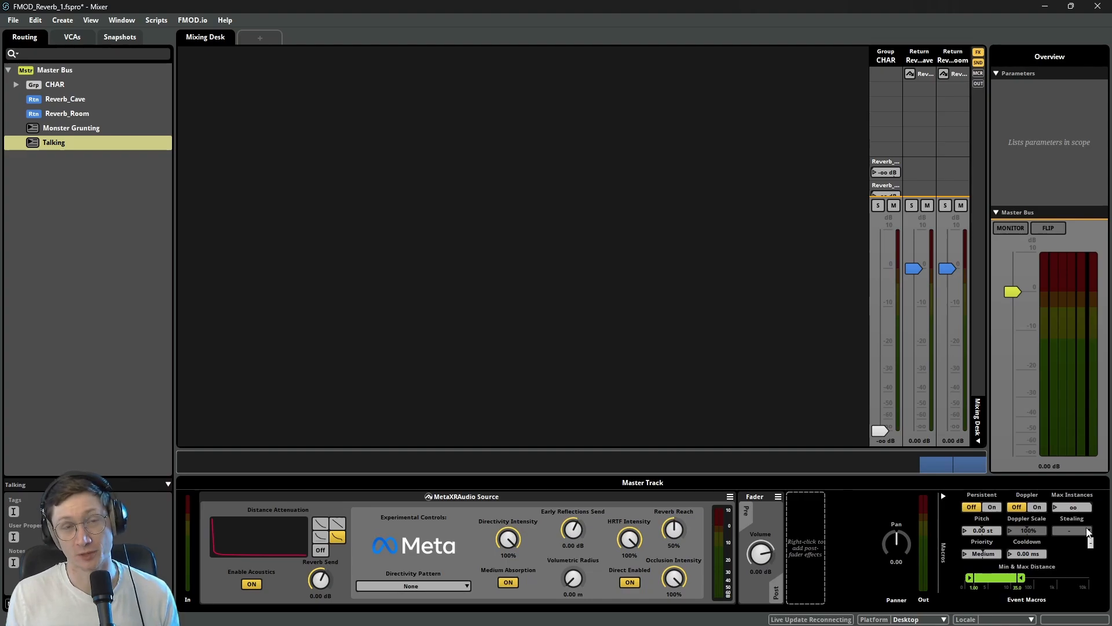
{"action": "left_click_drag", "start_coordinate": [1022, 577], "coordinate": [1018, 578]}
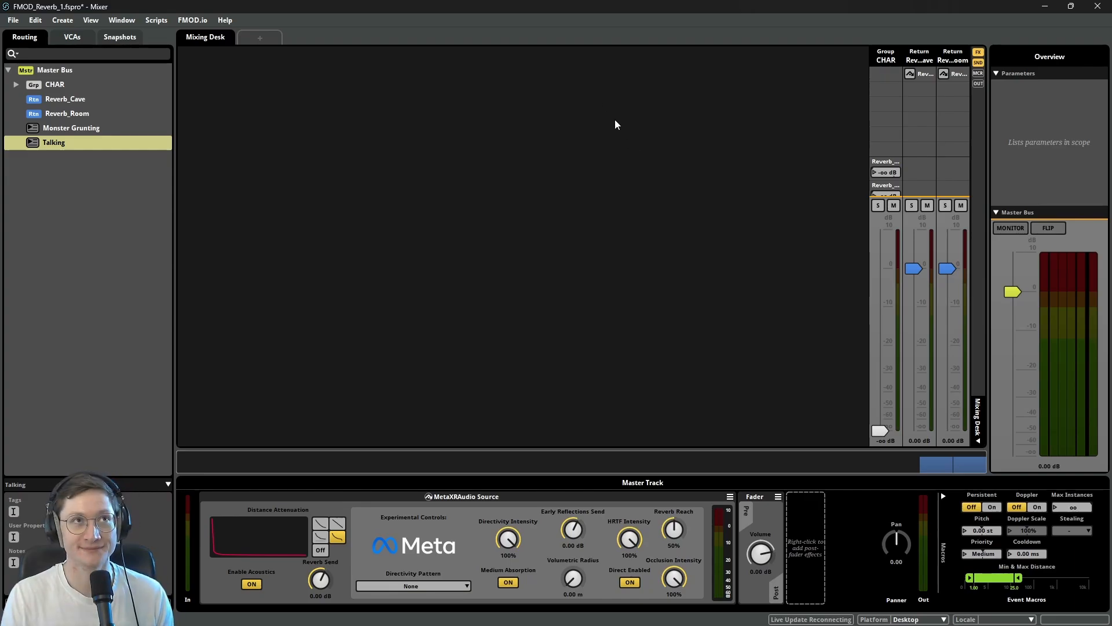
- Switch to Unity and review the Environment object's Meta XR Acoustic Geometry settings and its mesh coverage in the scene
{"action": "left_click_drag", "start_coordinate": [565, 10], "coordinate": [531, 625]}
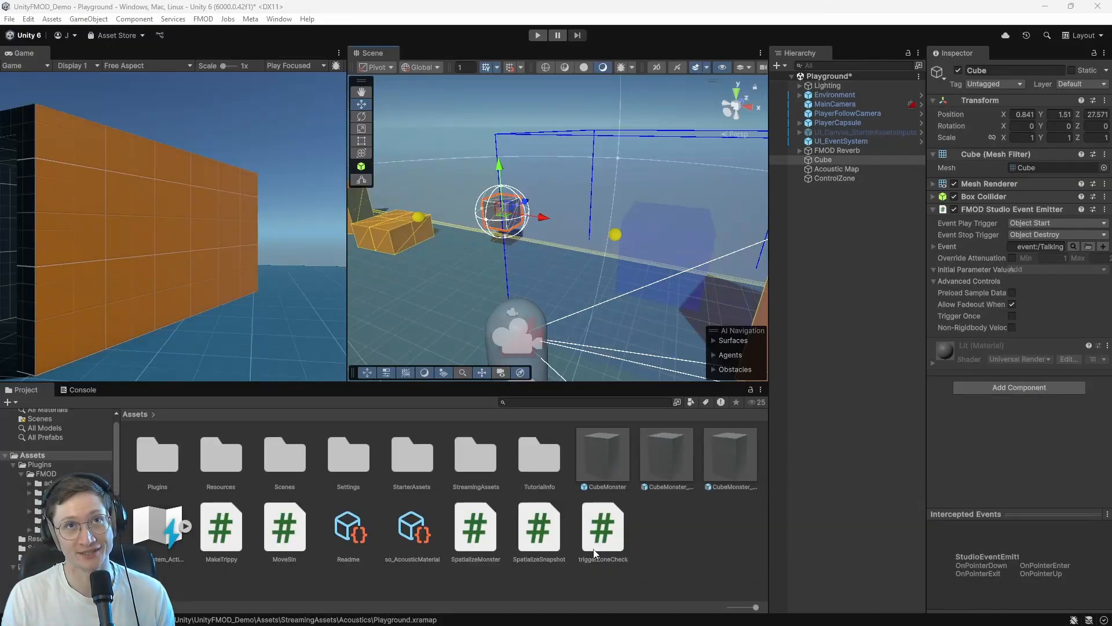
{"action": "left_click", "coordinate": [849, 95]}
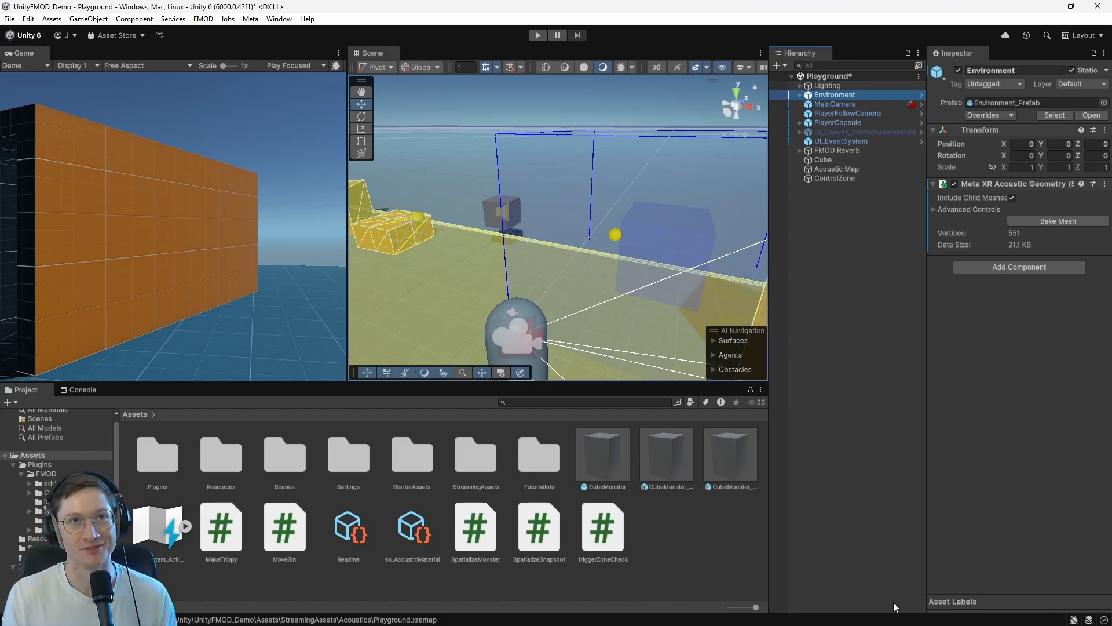
{"action": "left_click", "coordinate": [934, 210]}
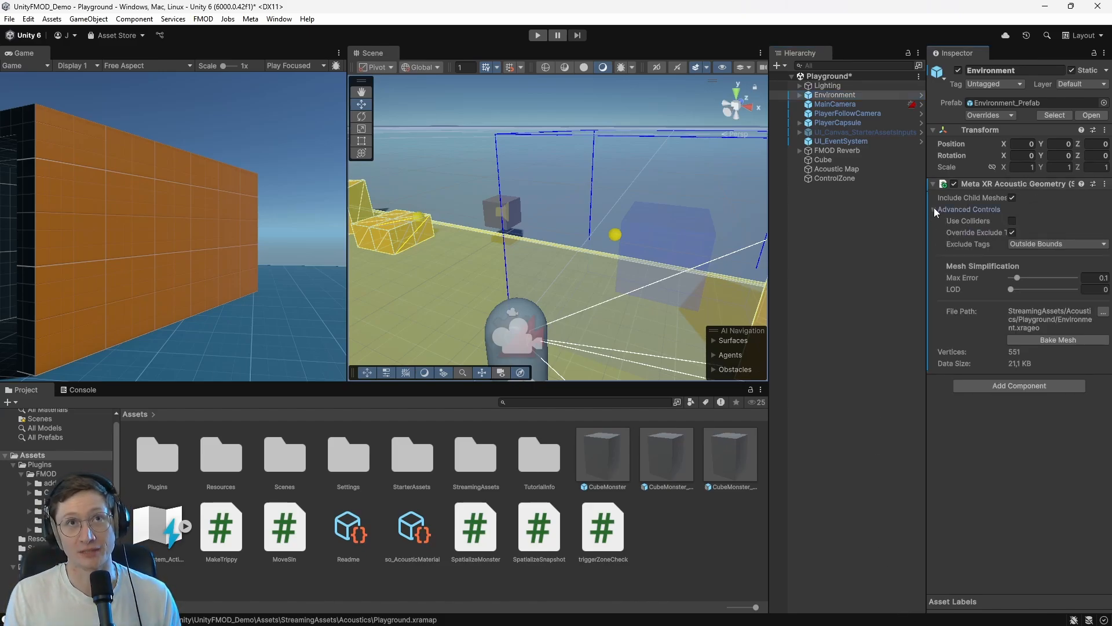
{"action": "left_click", "coordinate": [933, 209]}
{"action": "right_click_drag", "start_coordinate": [497, 192], "coordinate": [986, 159]}
{"action": "key", "text": "s"}
{"action": "key", "text": "w"}
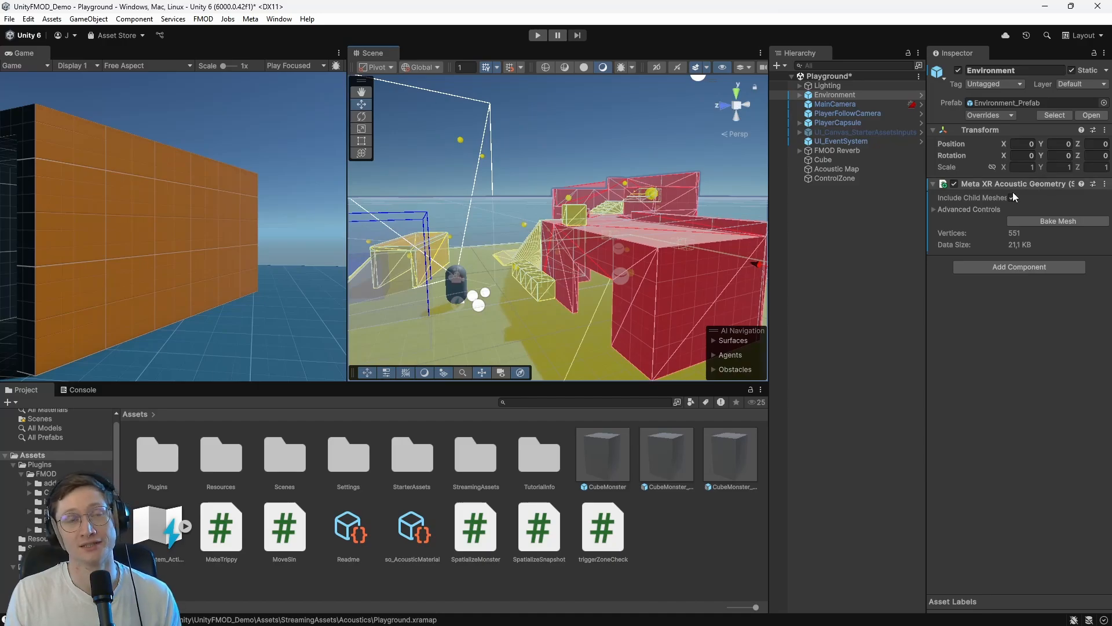
{"action": "left_click", "coordinate": [946, 208]}
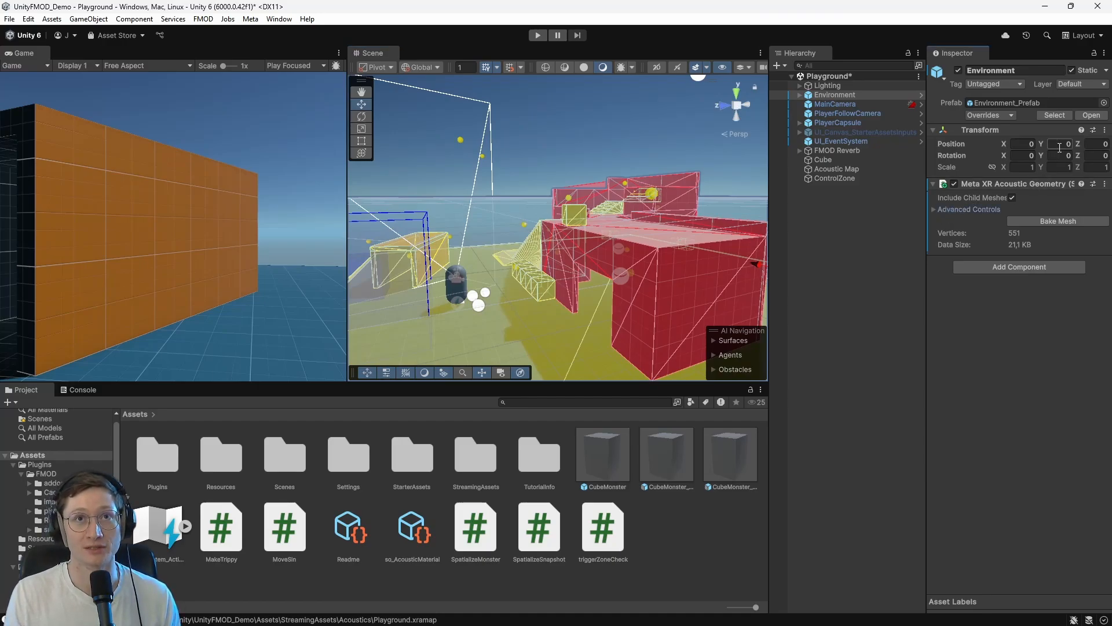
- Examine the Acoustic Map's baked status, point count and data size, and view its points around the scene
{"action": "left_click", "coordinate": [849, 170]}
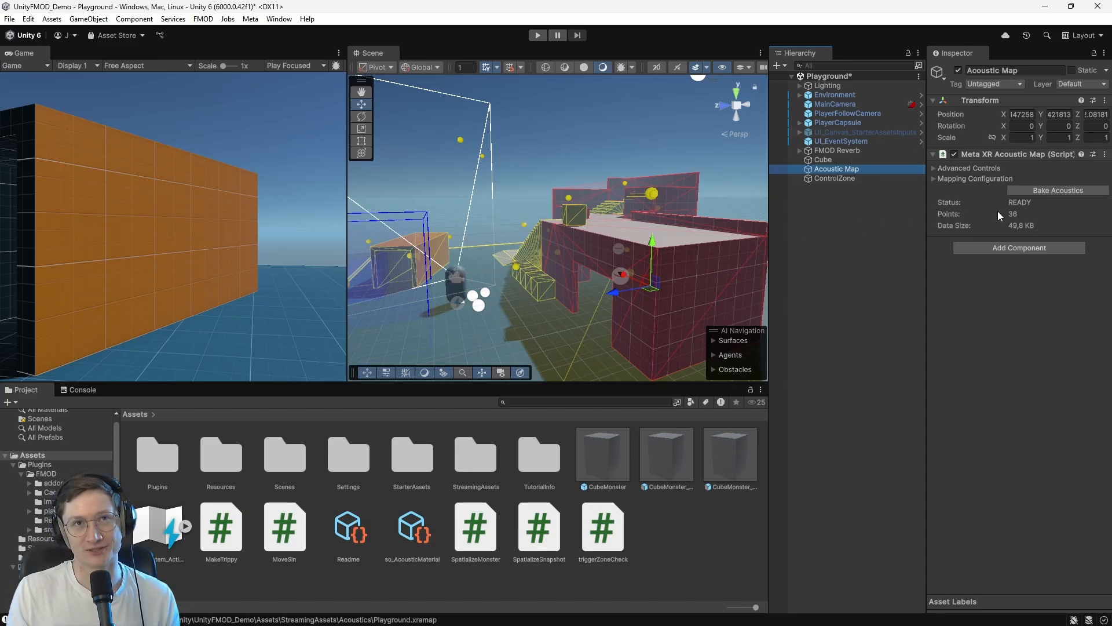
{"action": "left_click", "coordinate": [1016, 227]}
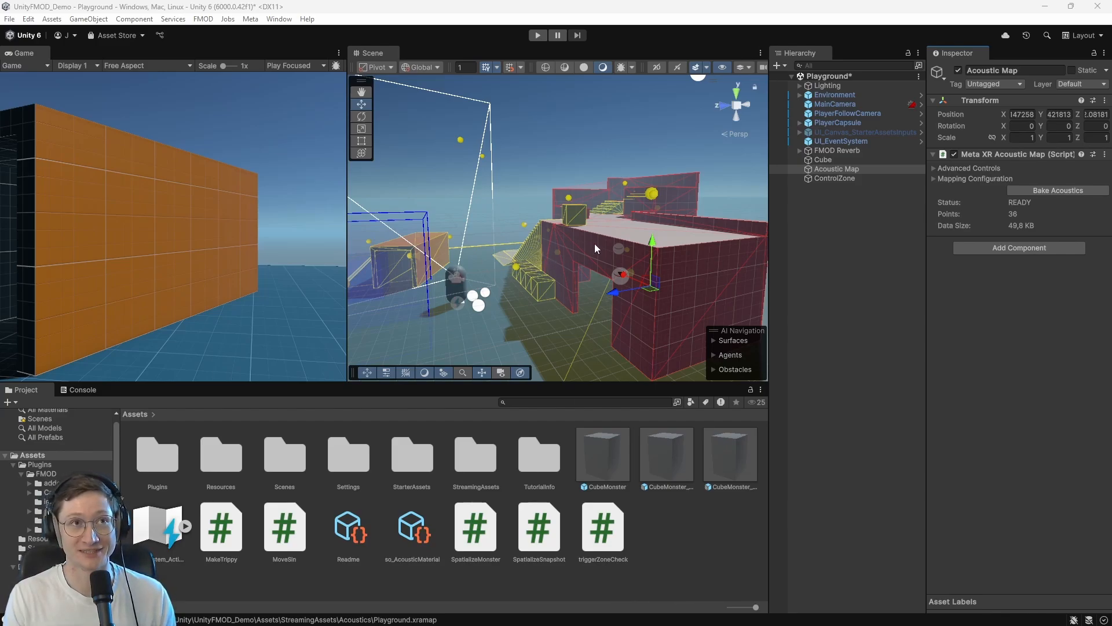
{"action": "key", "text": "a"}
{"action": "right_click_drag", "start_coordinate": [595, 249], "coordinate": [659, 230]}
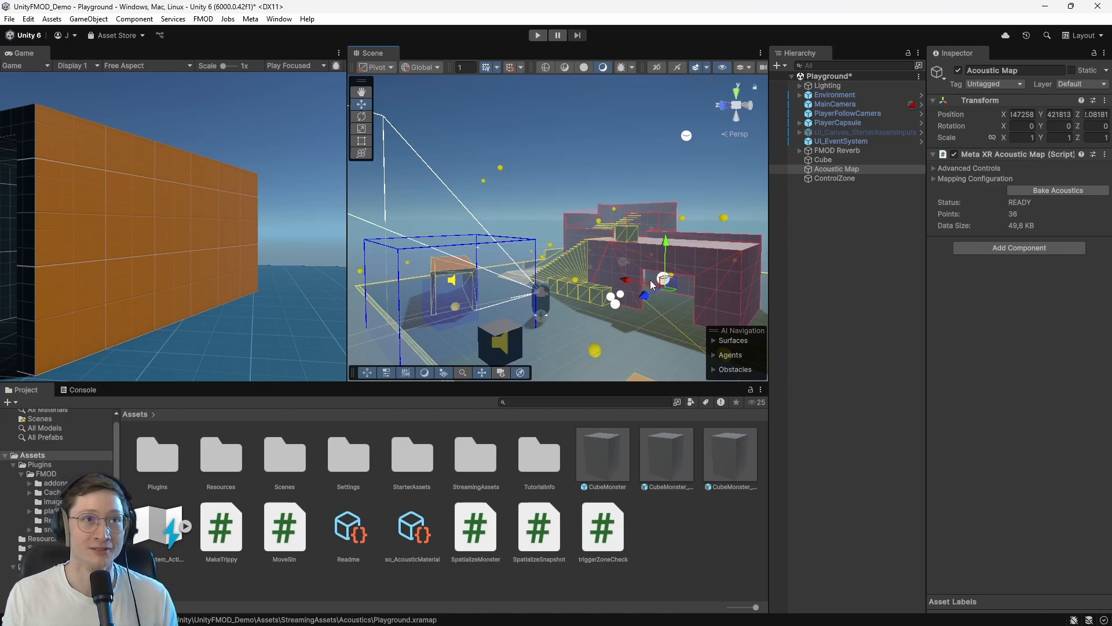
{"action": "key", "text": "d"}
{"action": "right_click_drag", "start_coordinate": [649, 283], "coordinate": [549, 315]}
{"action": "key", "text": "w"}
{"action": "right_click_drag", "start_coordinate": [561, 234], "coordinate": [589, 329]}
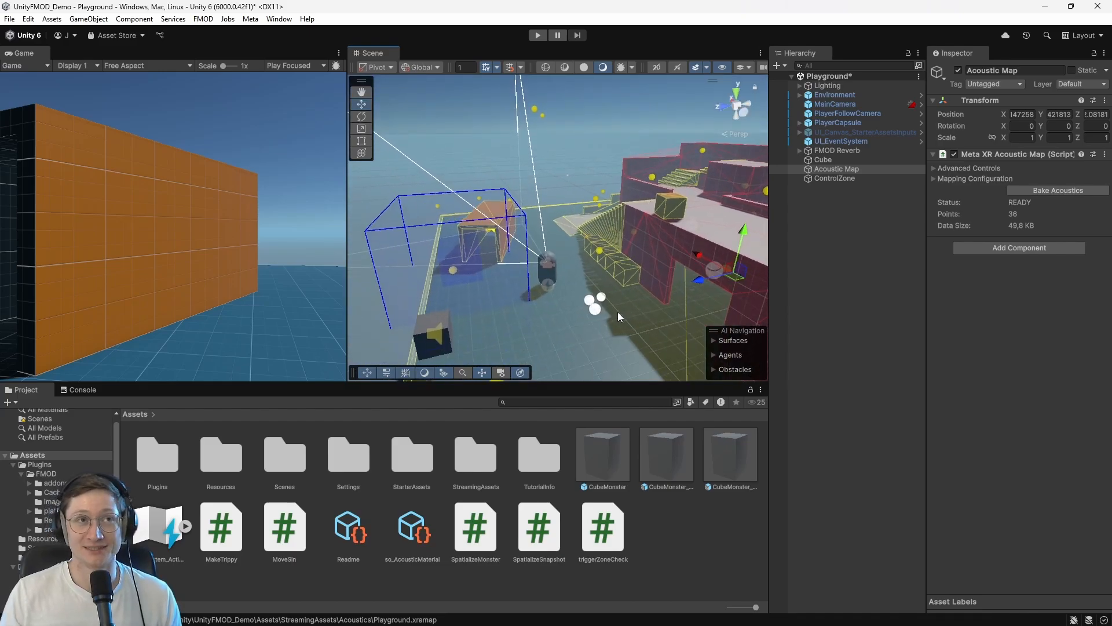